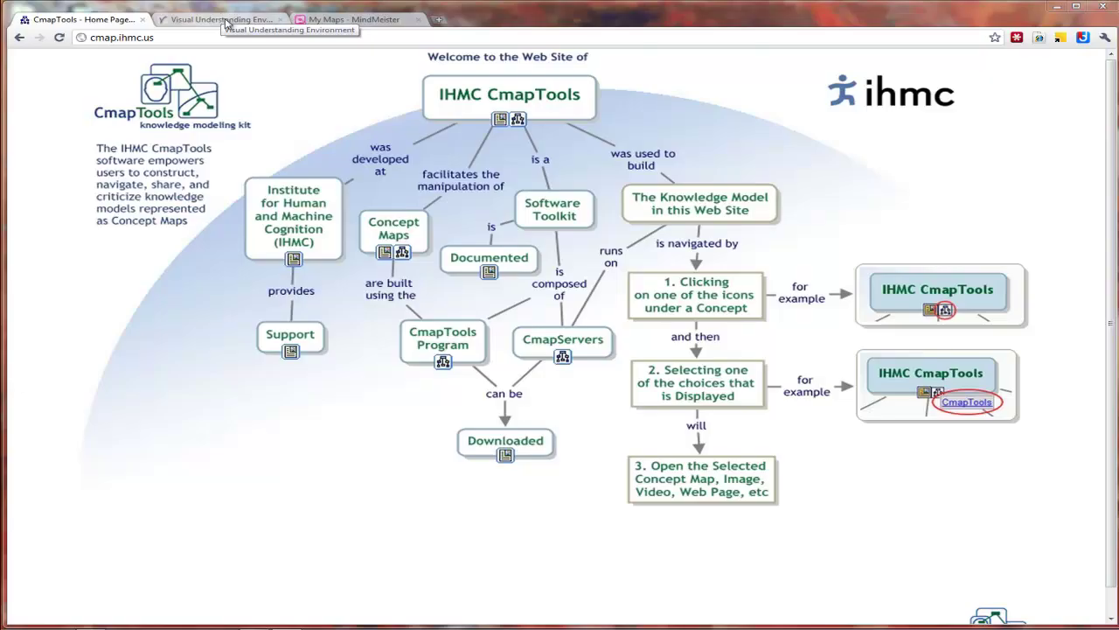
Step: Check the VUE and MindMeister pages, then add a 'Parts of Speech' concept to the blank CmapTools map
click(225, 19)
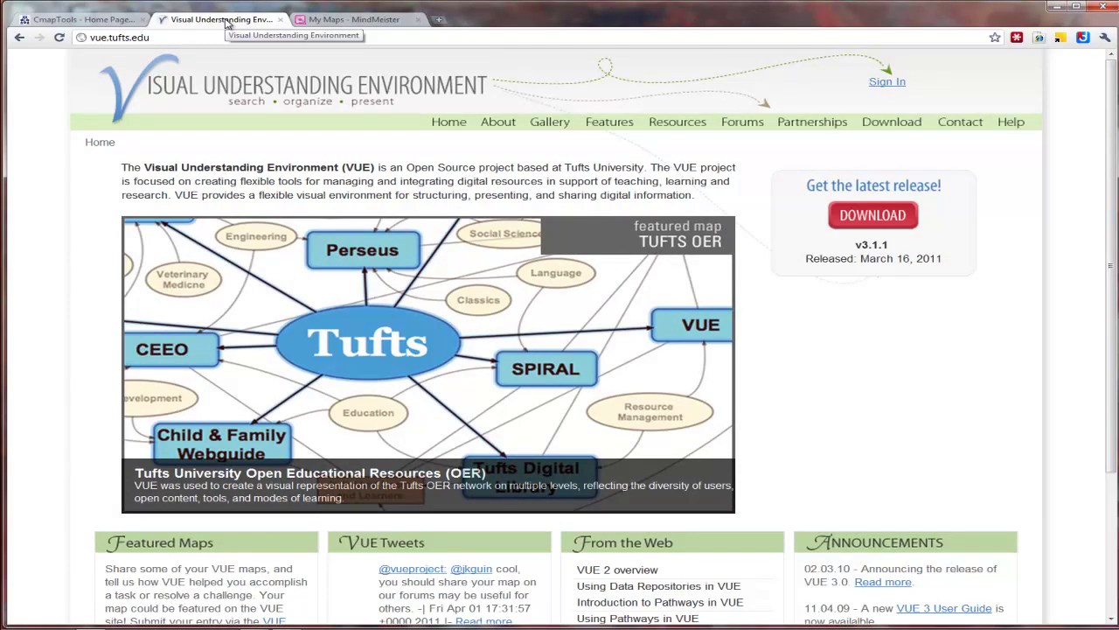
click(324, 21)
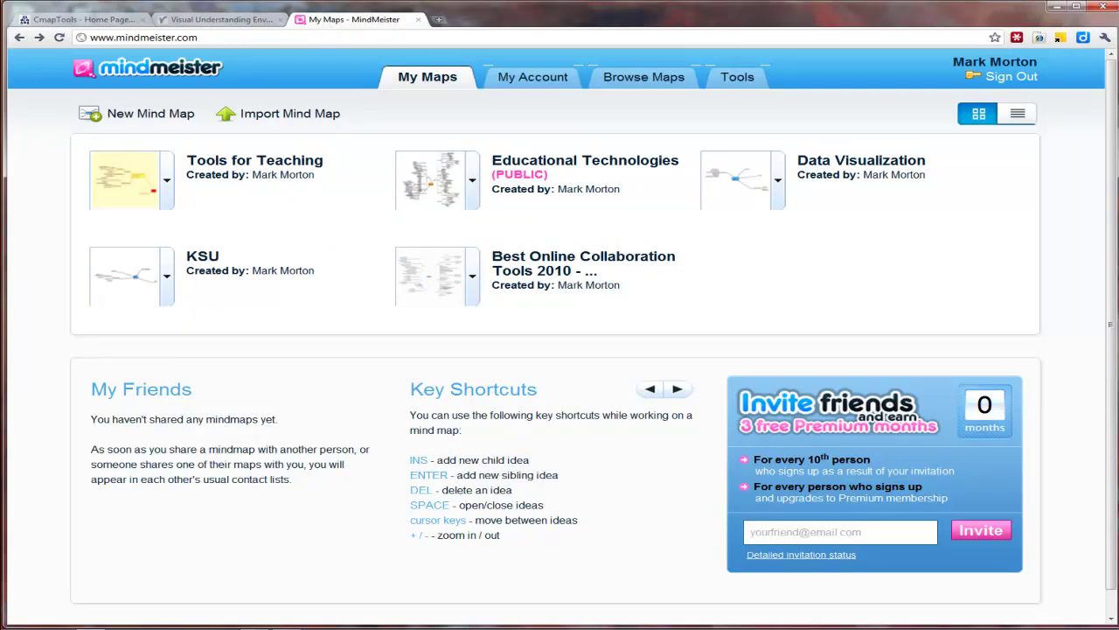
key(ctrl+Tab)
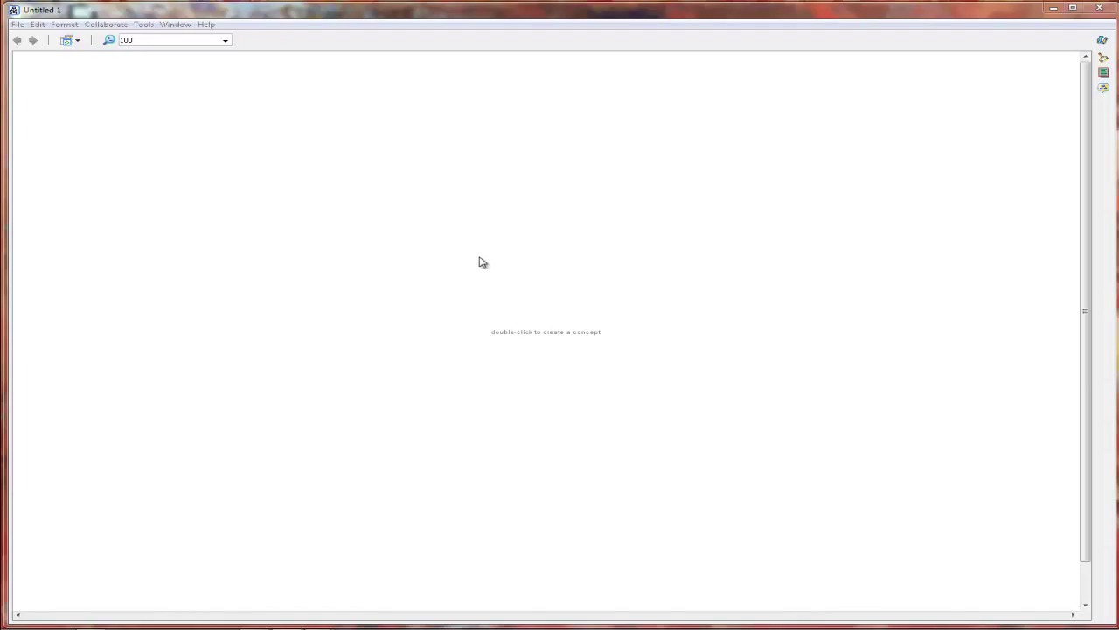
double_click(482, 262)
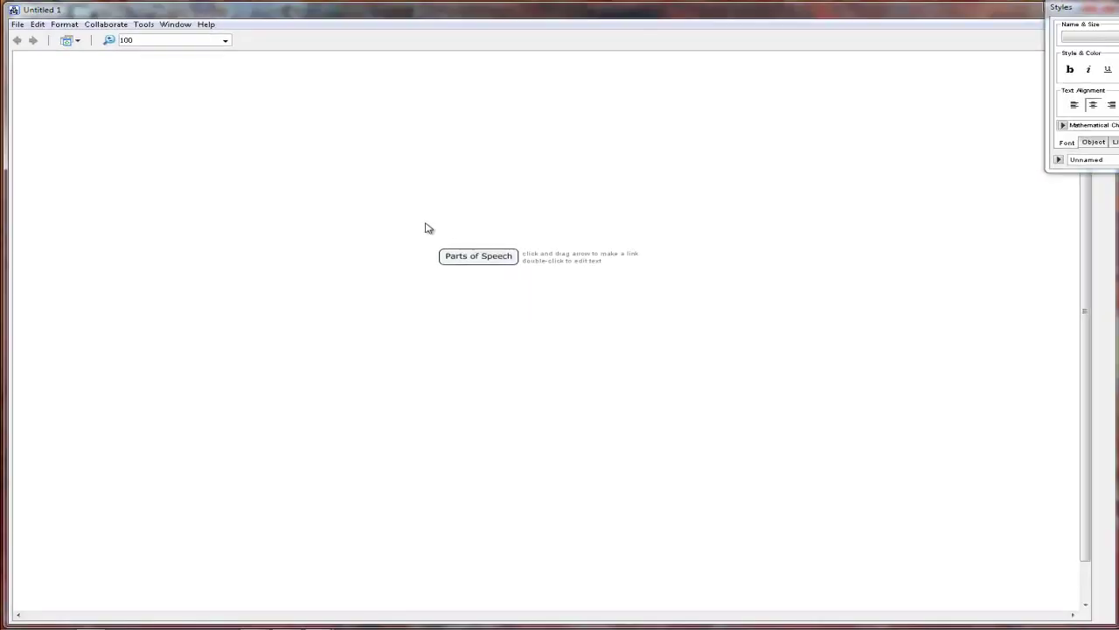
drag(425, 226, 556, 292)
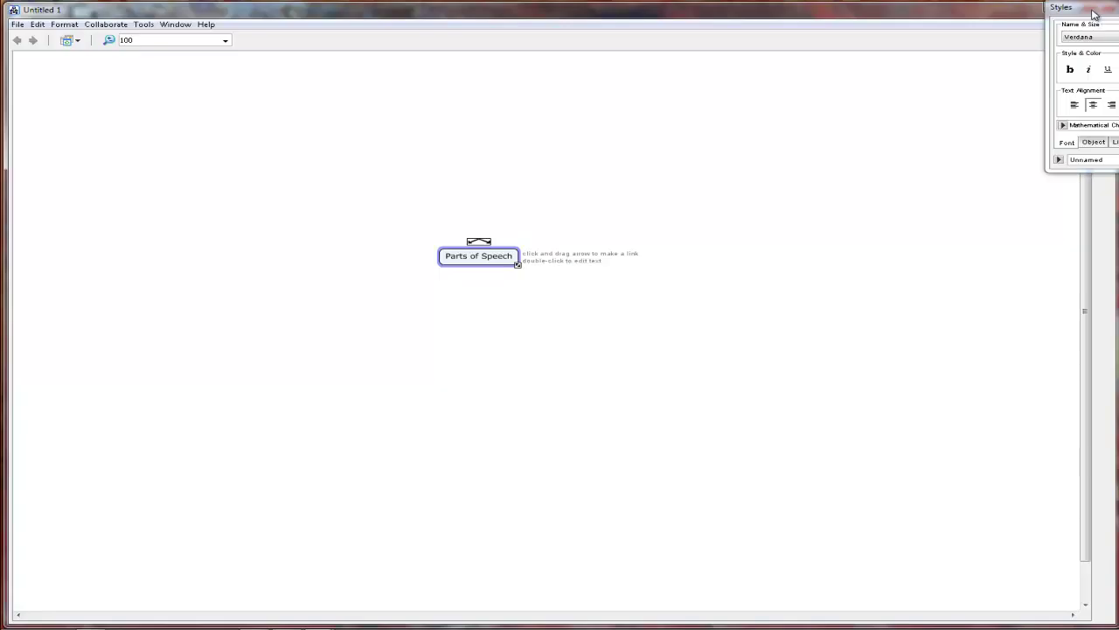
Step: Set the Parts of Speech concept's font size to 24 in the Styles palette
drag(1093, 13, 985, 71)
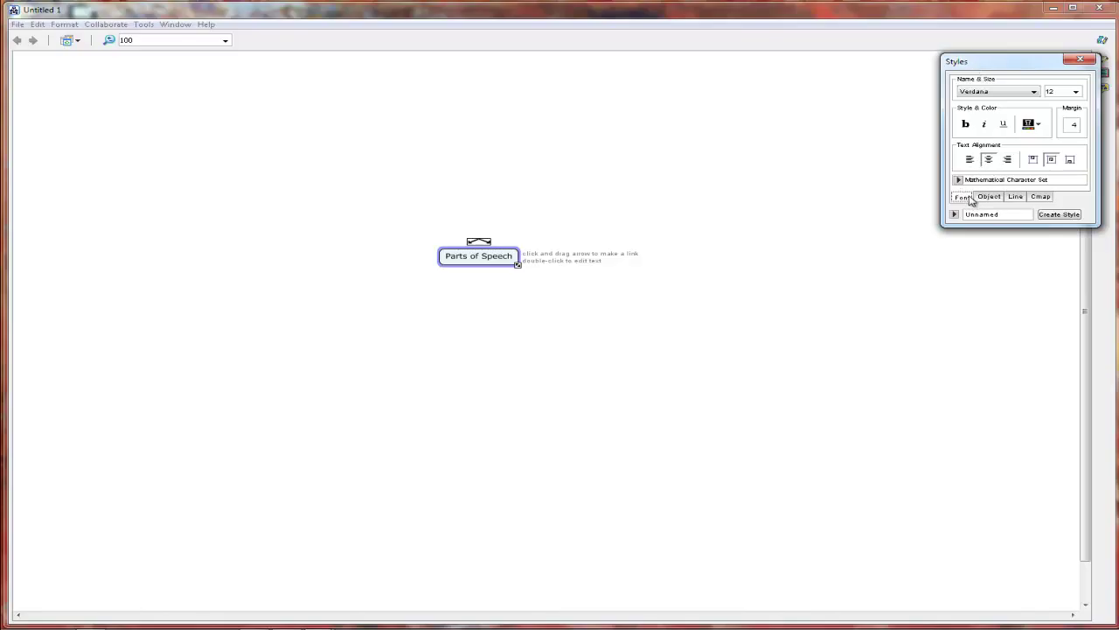
click(1077, 93)
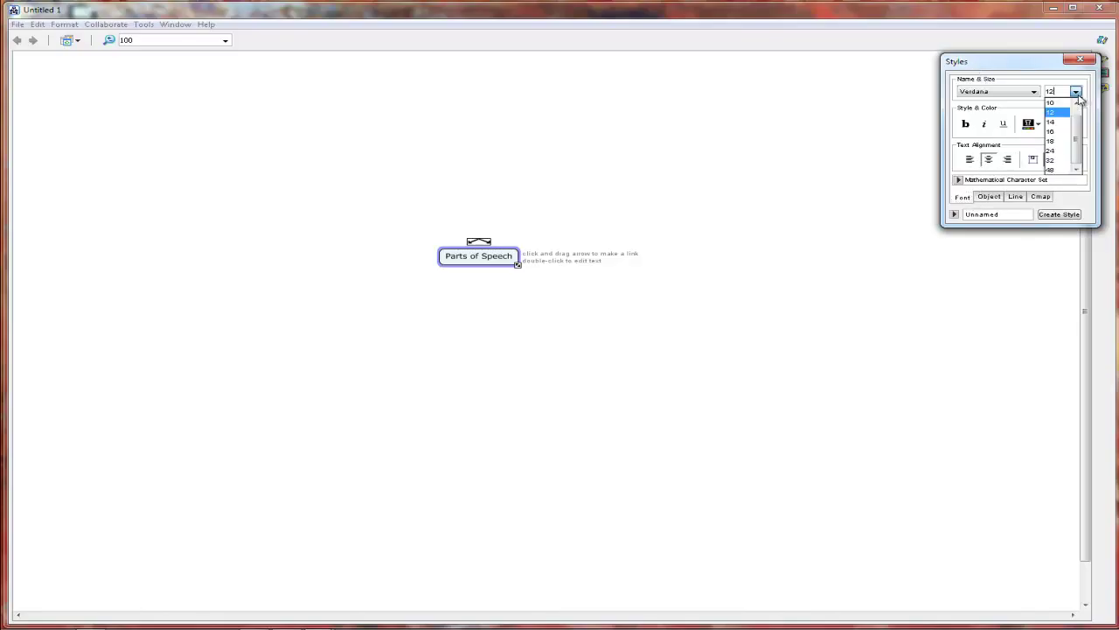
click(1057, 151)
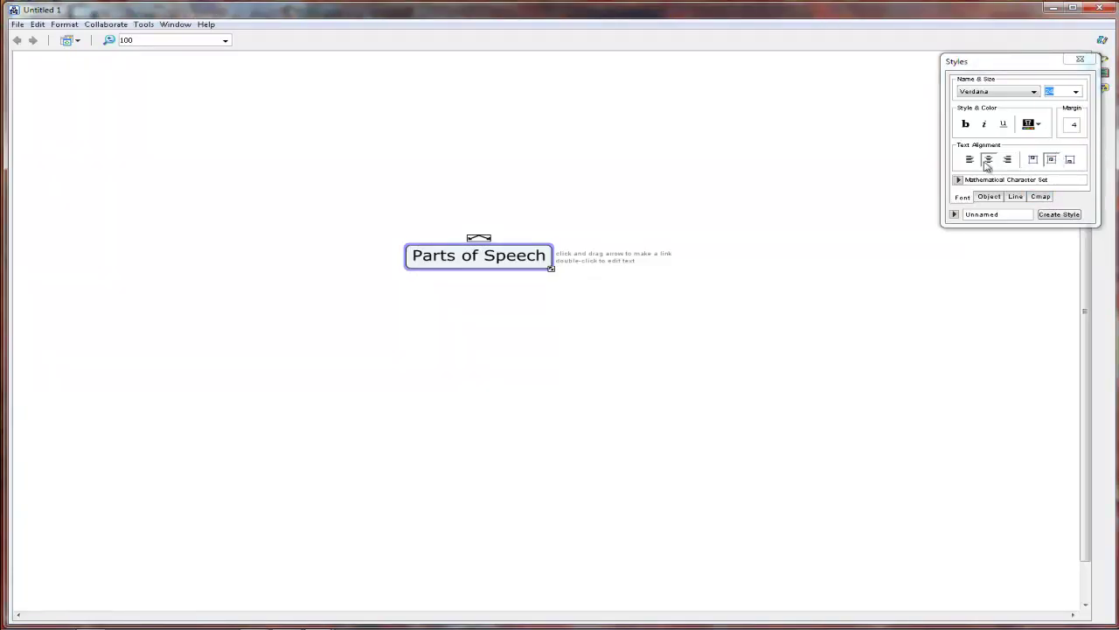
click(1080, 59)
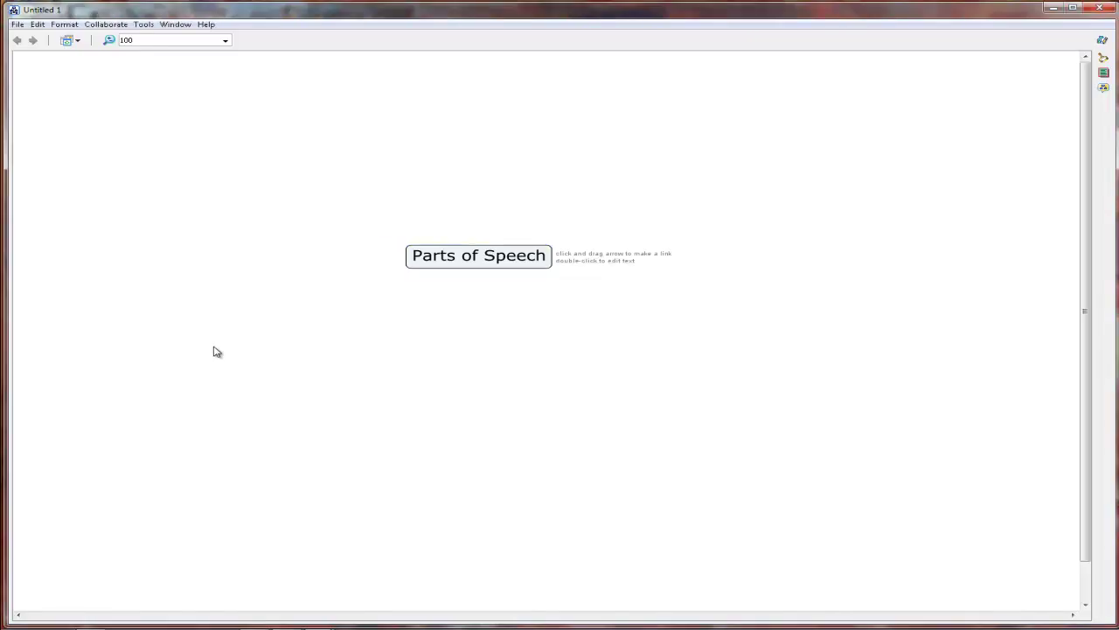
Step: Add Nouns, Verbs and Conjunctions concepts in a row below Parts of Speech
double_click(215, 348)
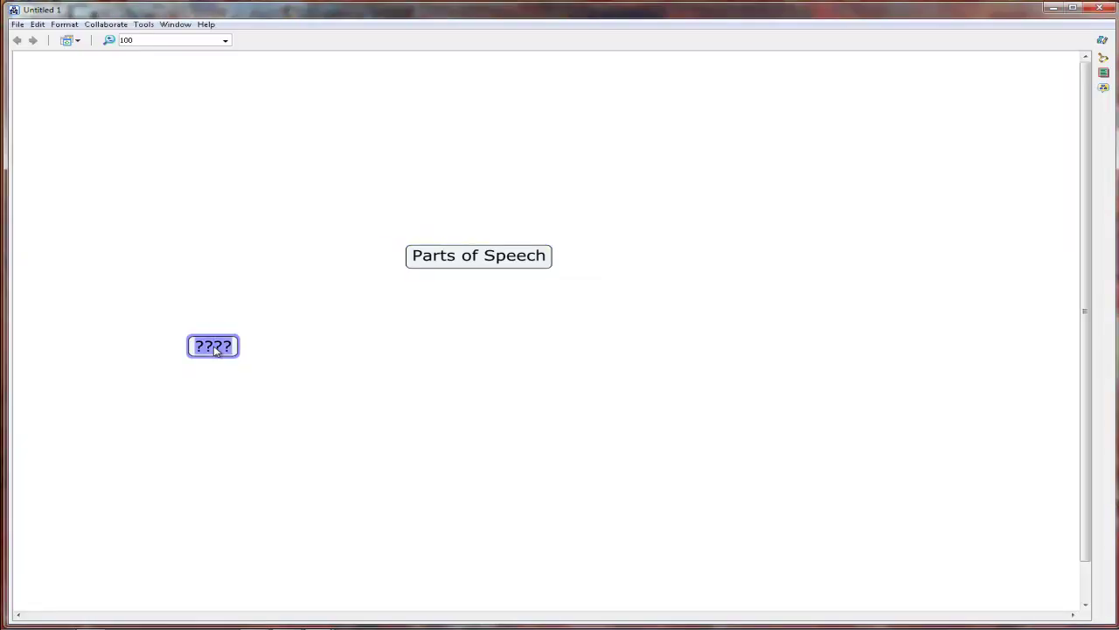
text(No)
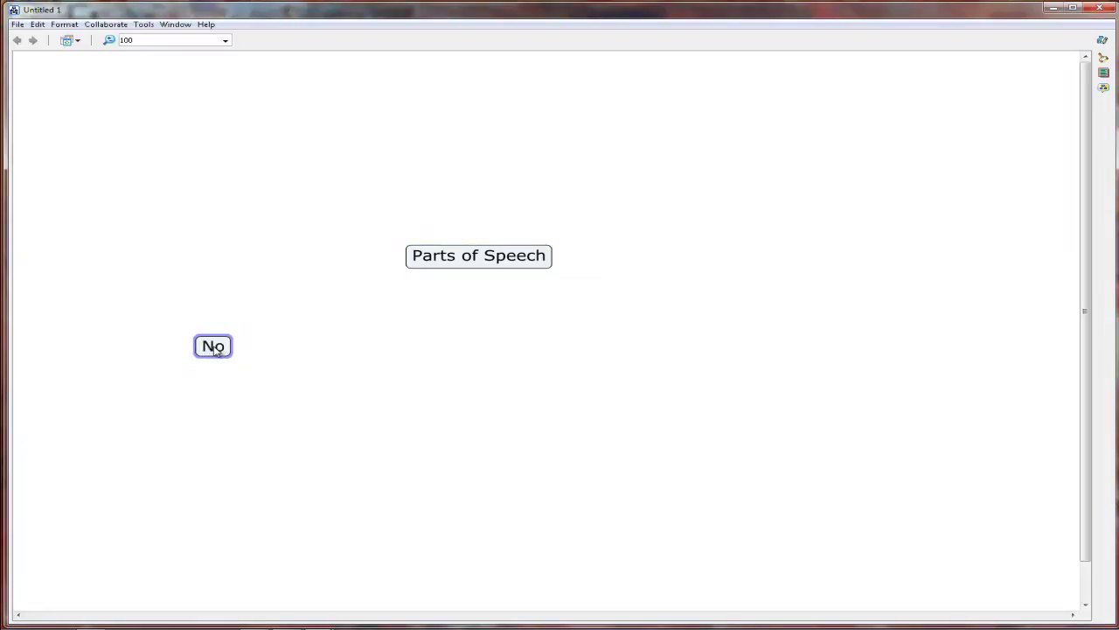
text(uns)
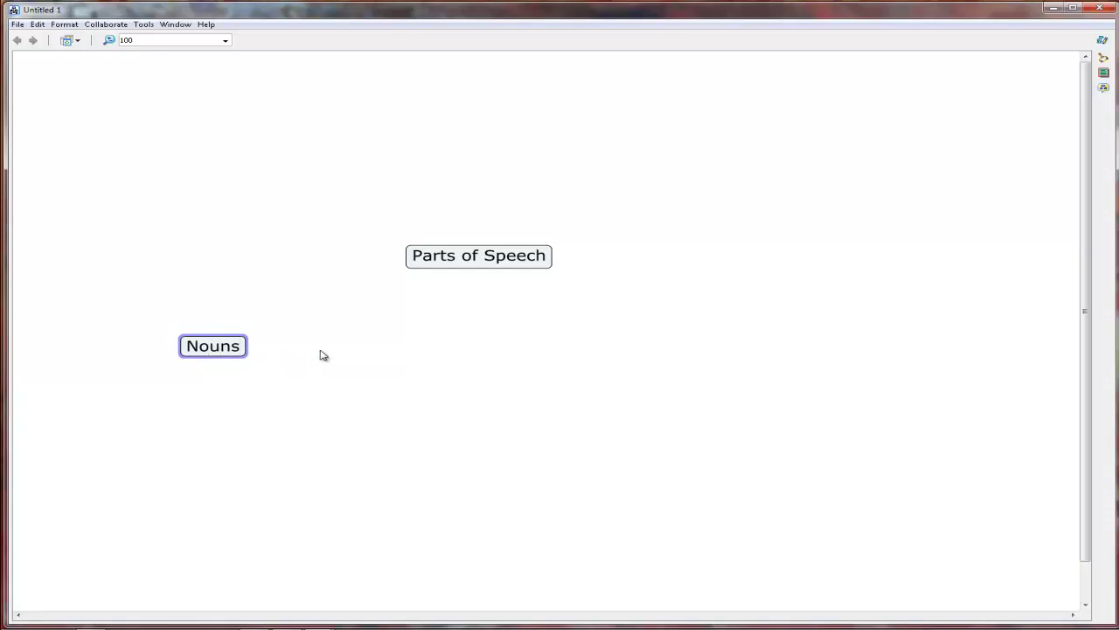
double_click(353, 349)
text(V)
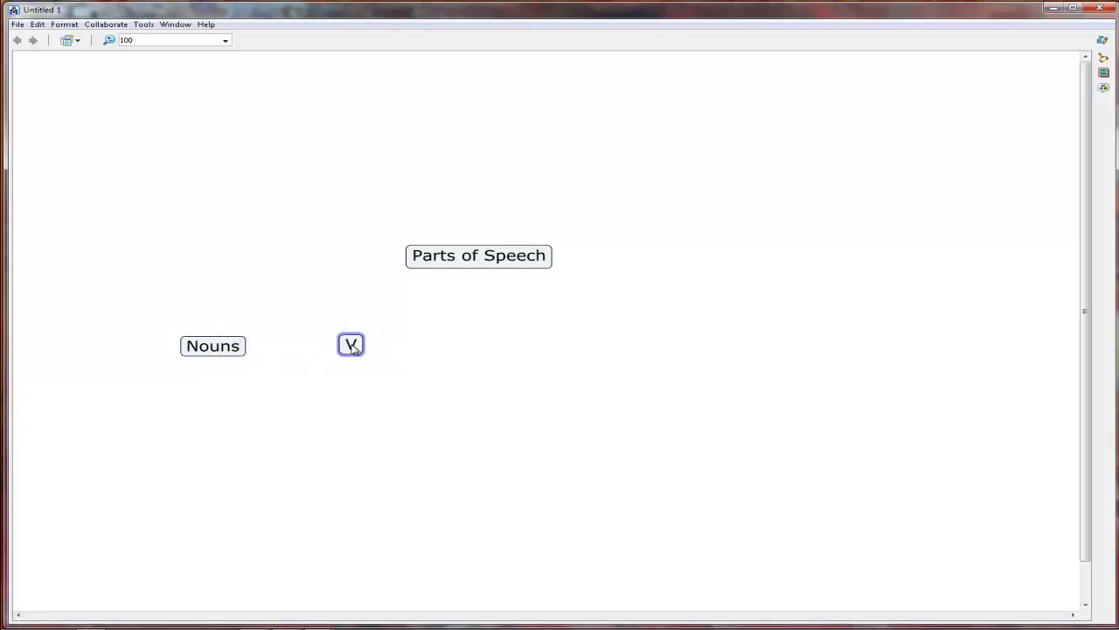
text(erbs)
double_click(459, 344)
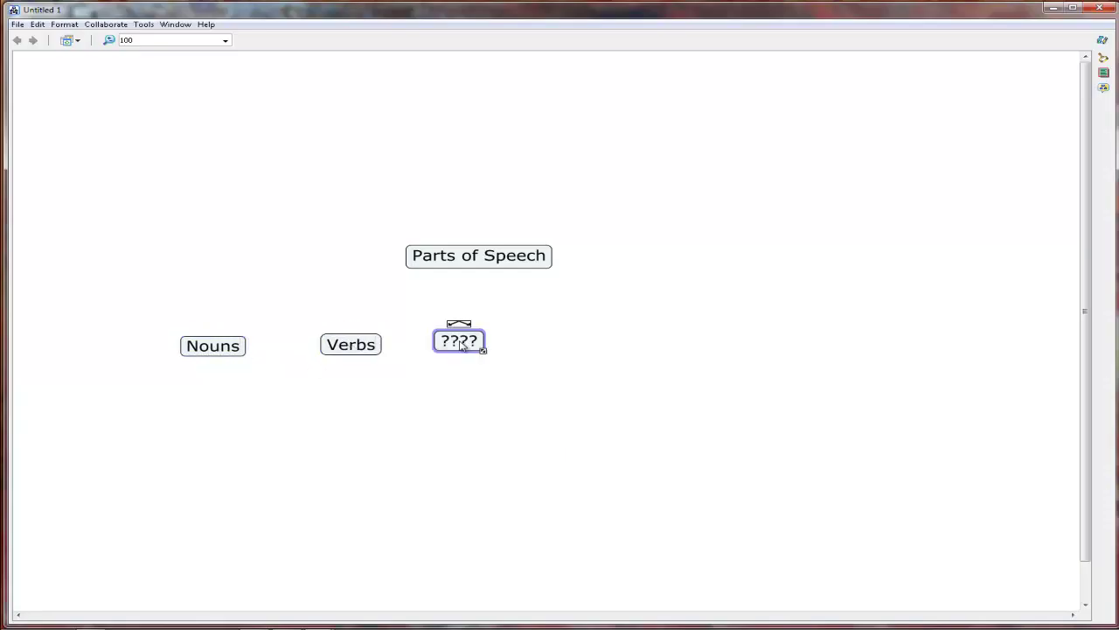
text(Conjunctions)
Step: Add Prepositions and Adjectives concepts to the right of Conjunctions, fixing the Prepositions spelling
double_click(623, 341)
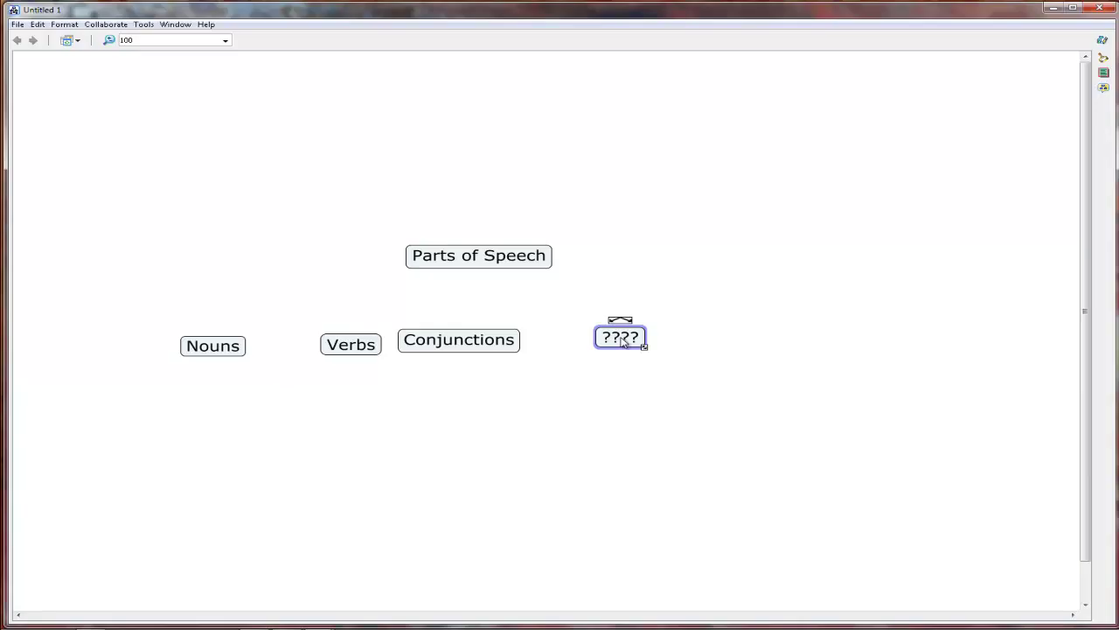
text(Prep)
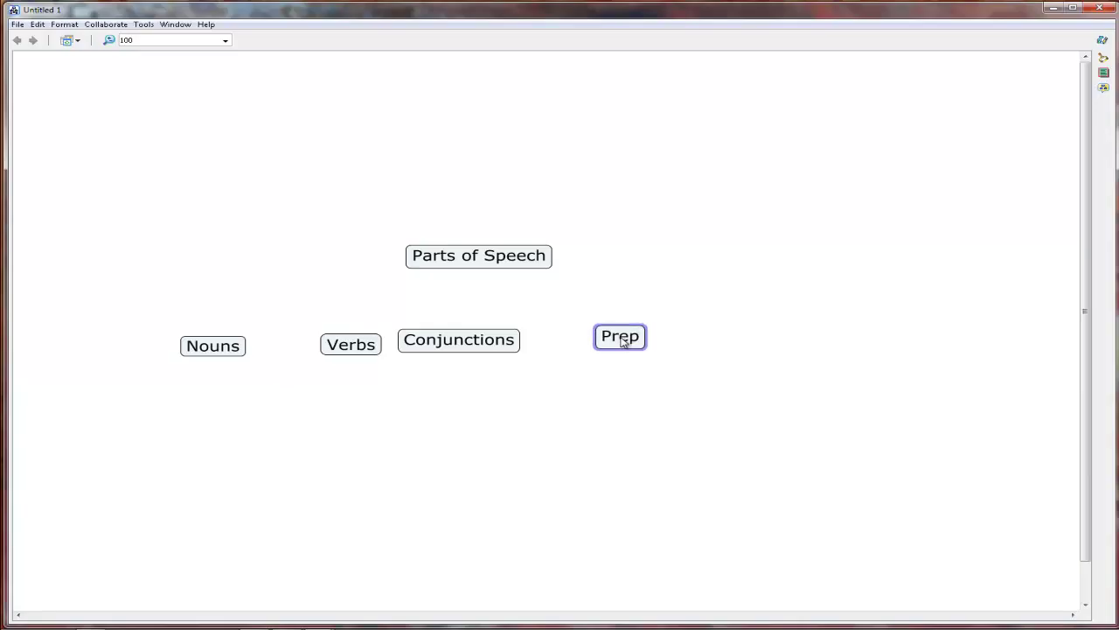
text(ostio)
key(BackSpace)
key(BackSpace)
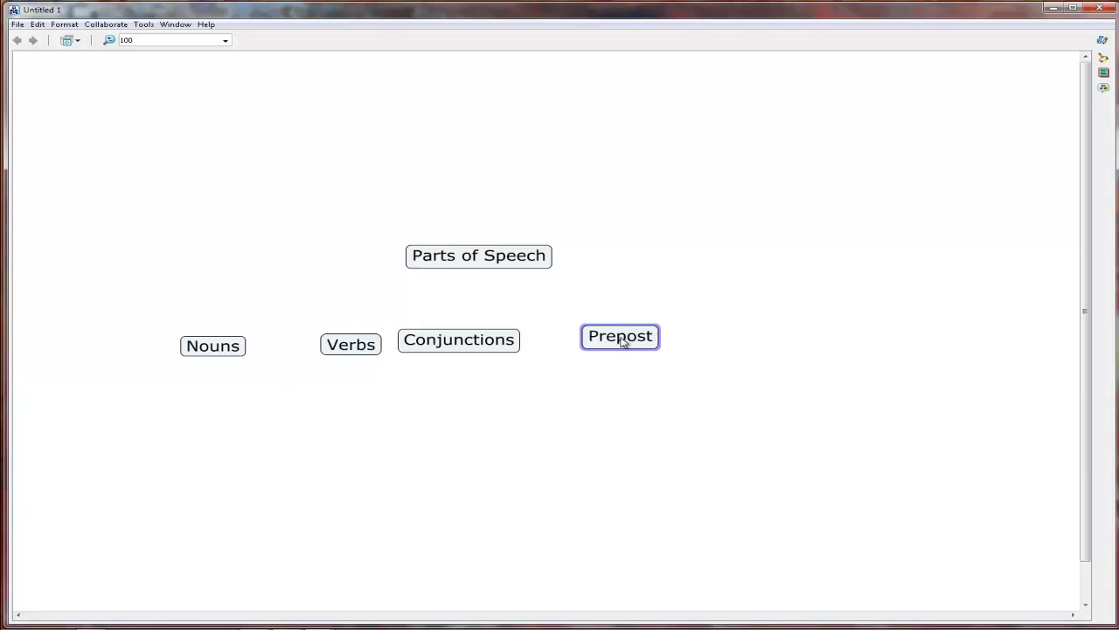
key(BackSpace)
text(itions)
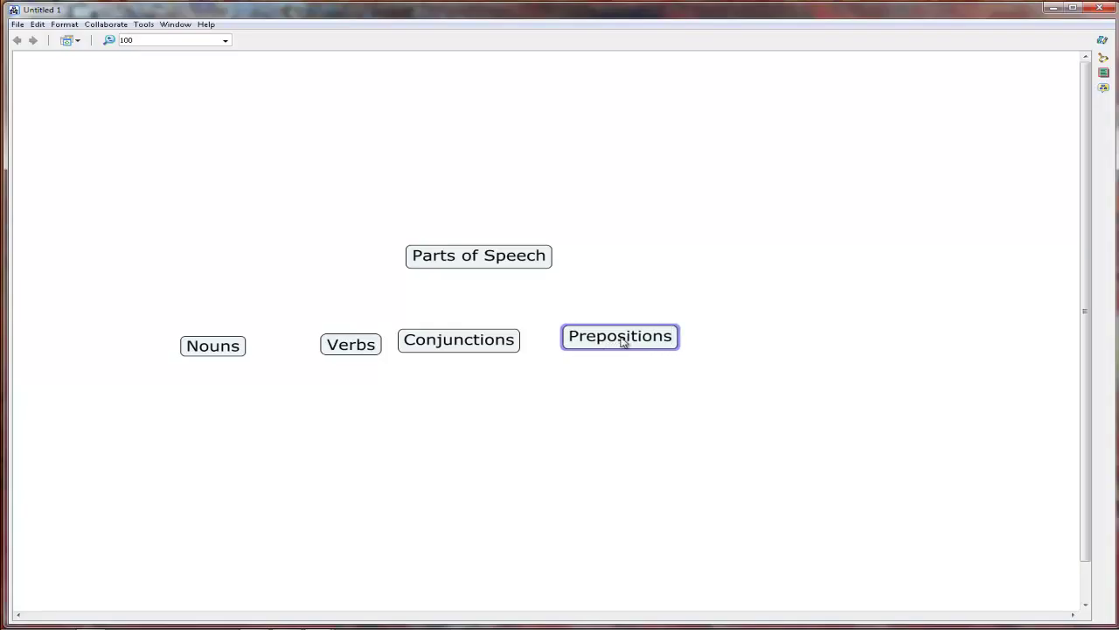
click(849, 344)
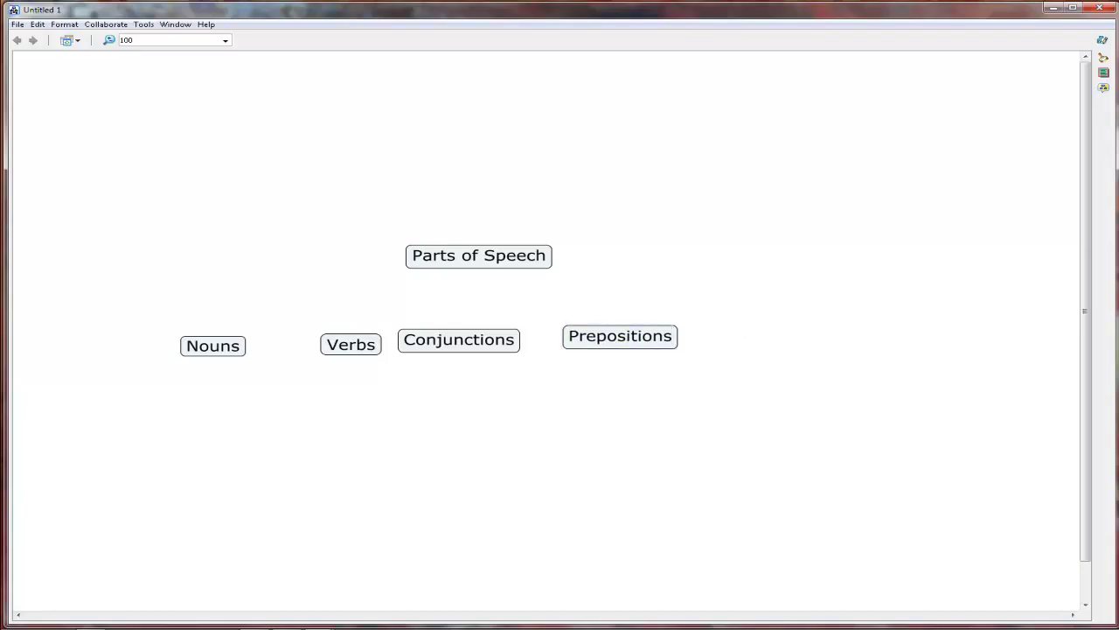
double_click(768, 348)
text(Adjectives)
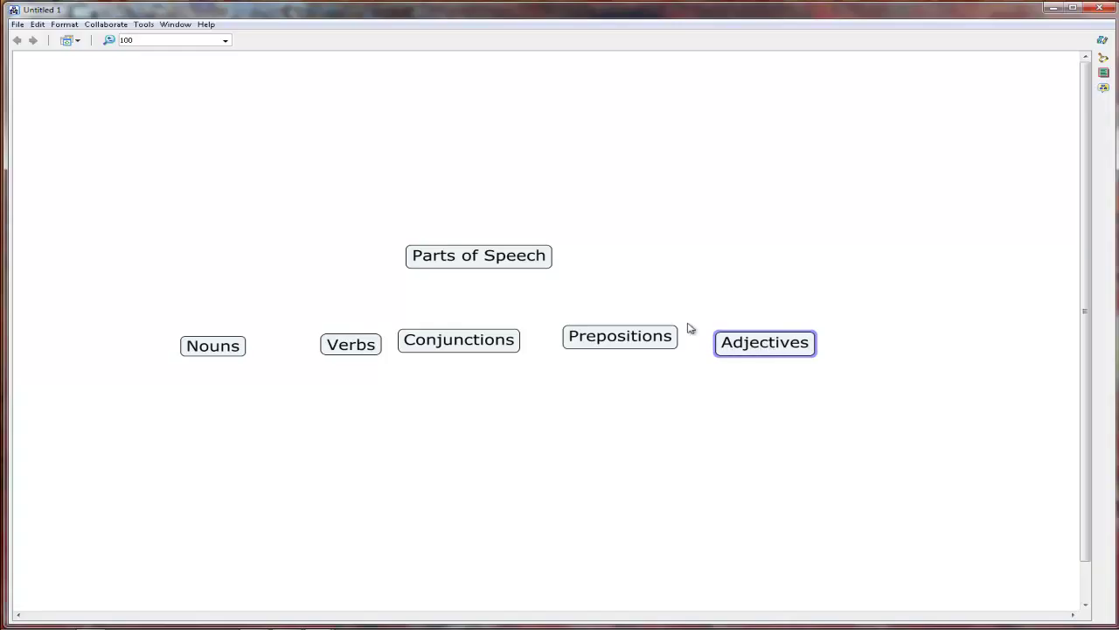
click(487, 265)
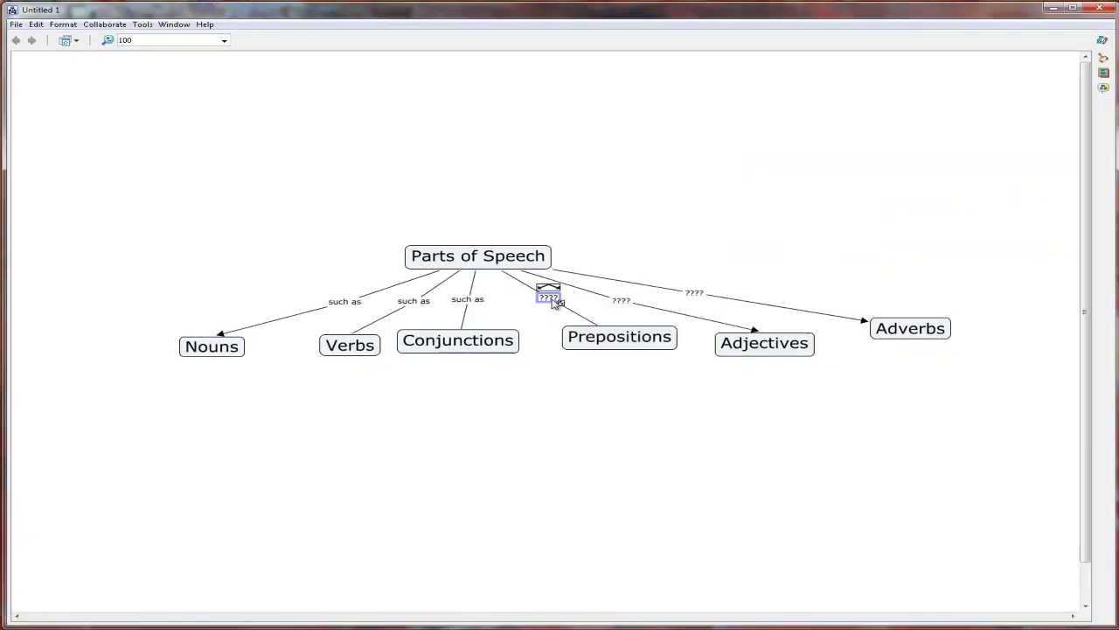
Step: Paste 'such as' into the three remaining unlabelled link labels
right_click(551, 299)
click(582, 335)
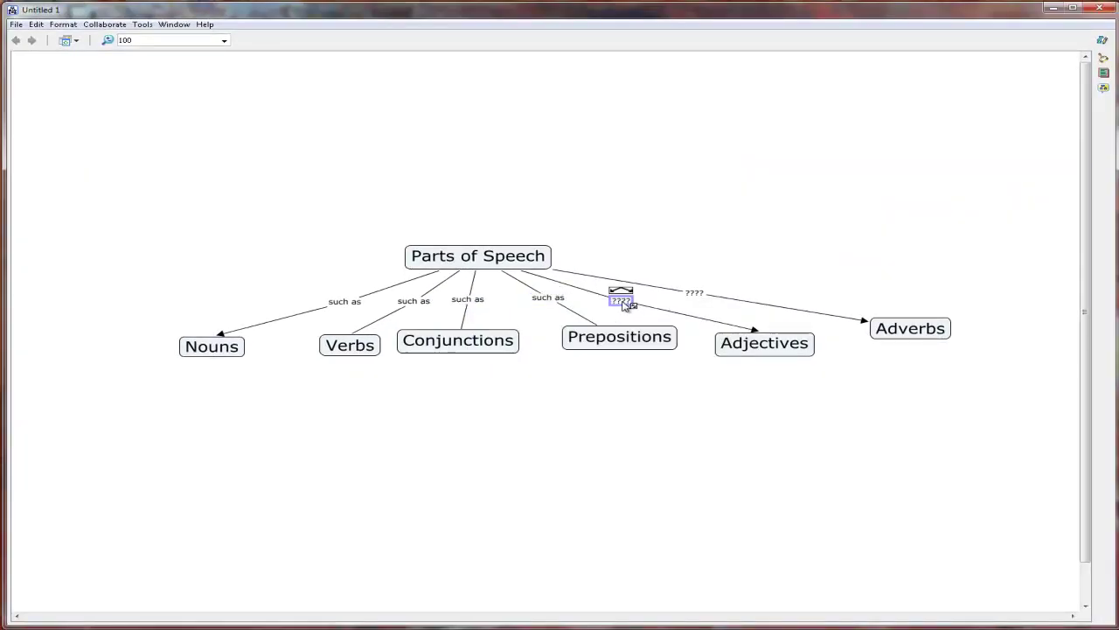
click(621, 301)
right_click(621, 301)
click(652, 336)
click(696, 294)
right_click(696, 298)
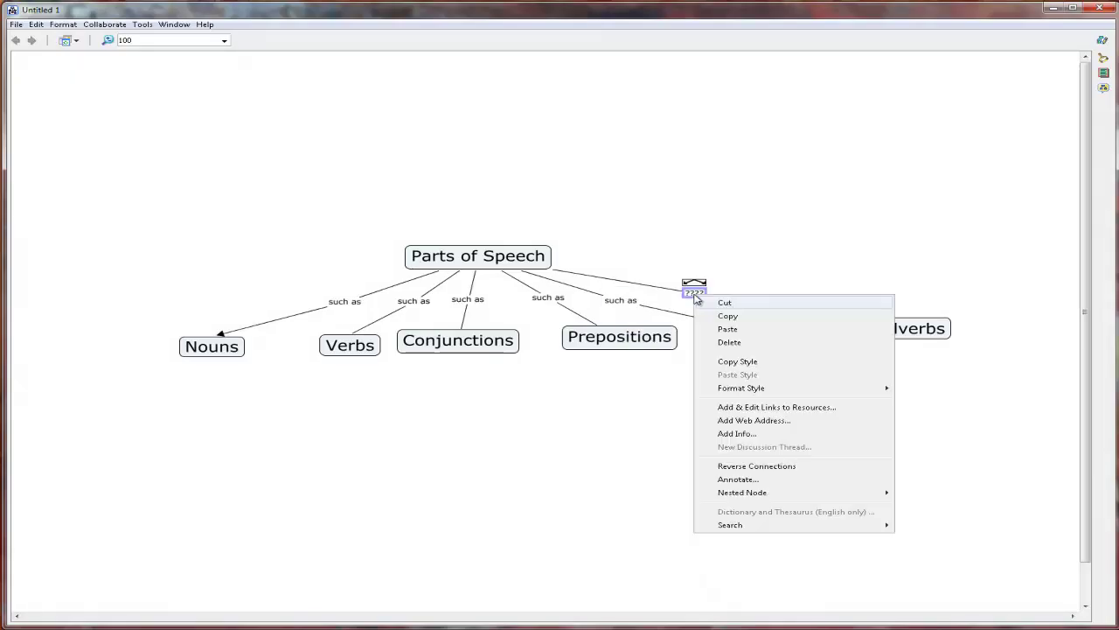
click(727, 329)
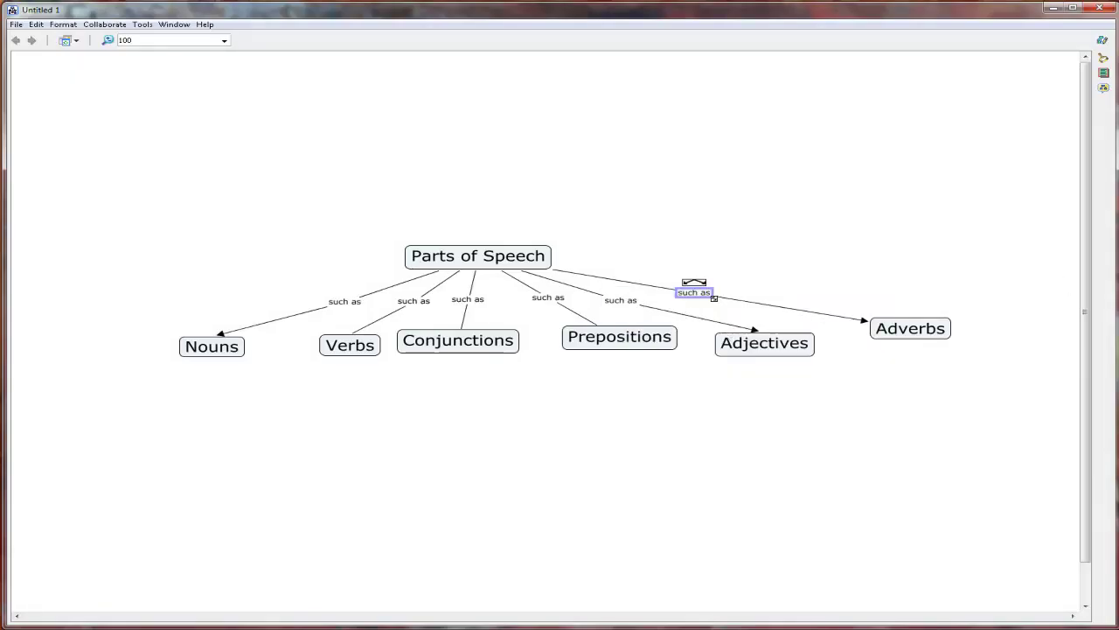
Step: Make all six 'such as' link labels font size 24
drag(314, 290, 716, 314)
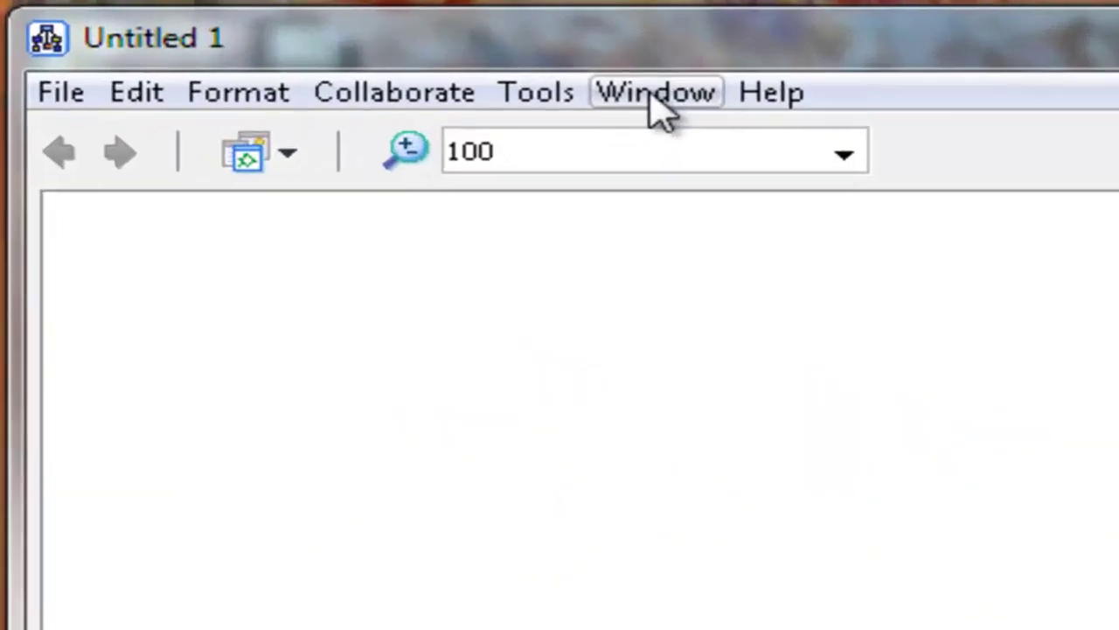
click(173, 25)
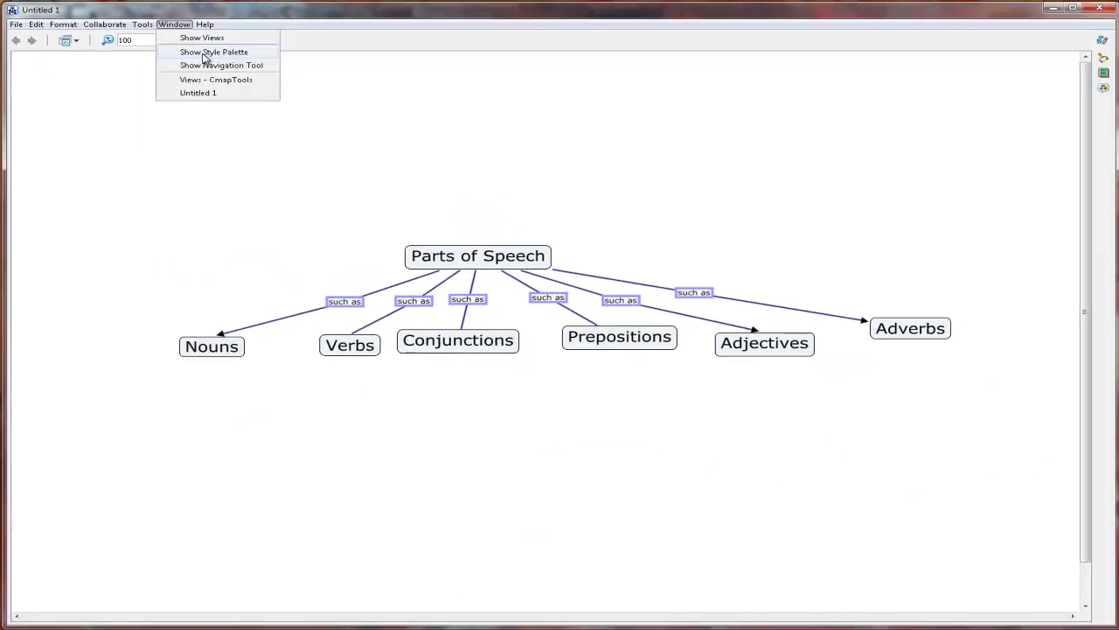
click(205, 52)
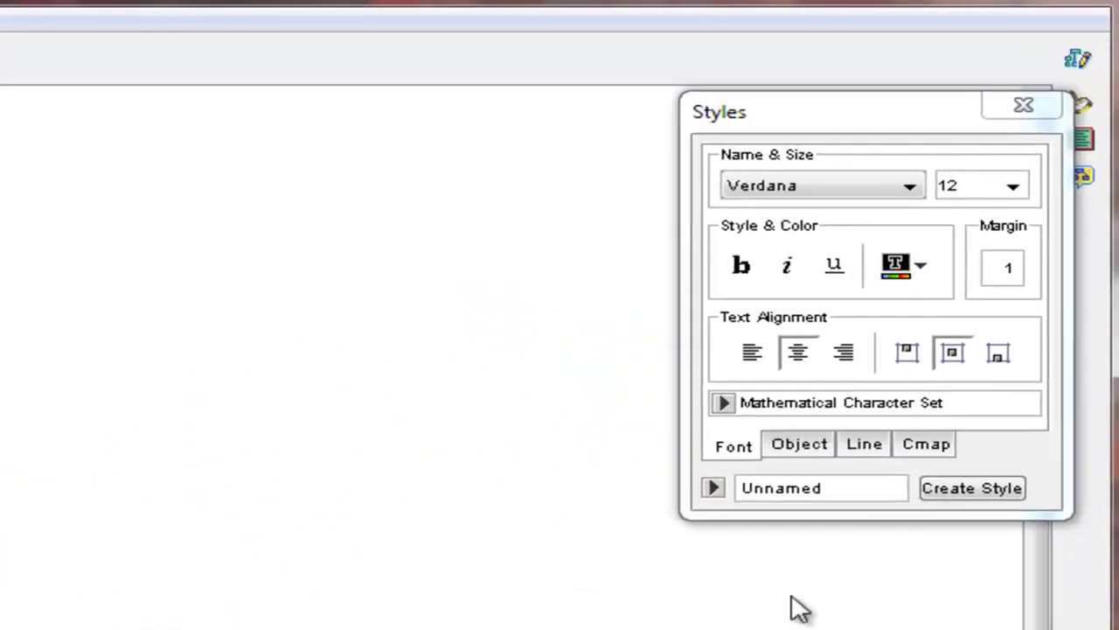
click(738, 447)
click(1013, 187)
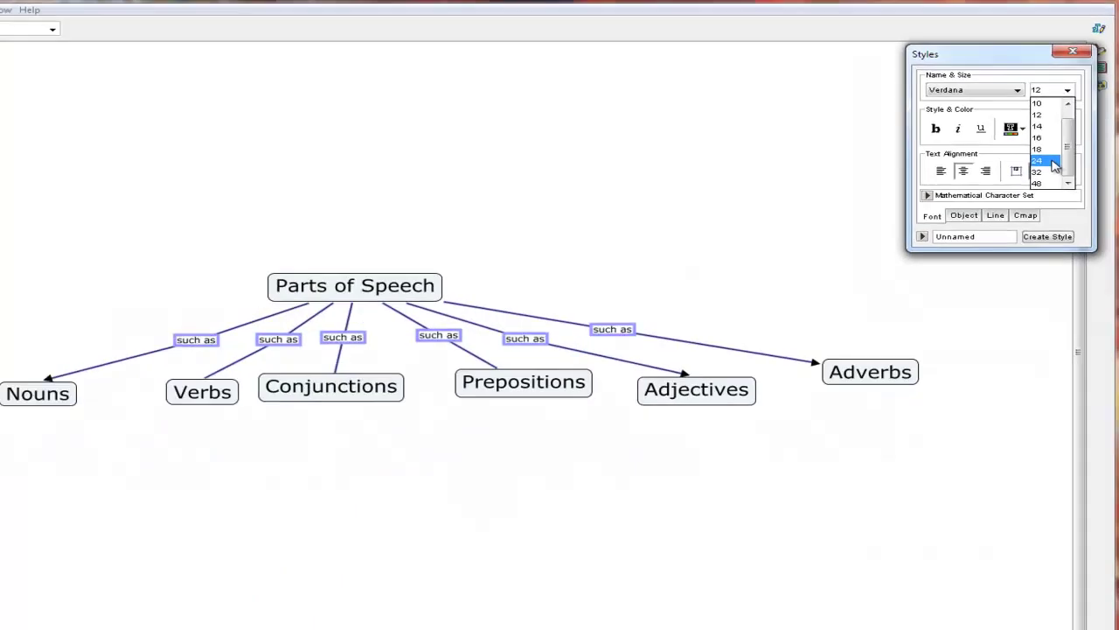
click(1045, 161)
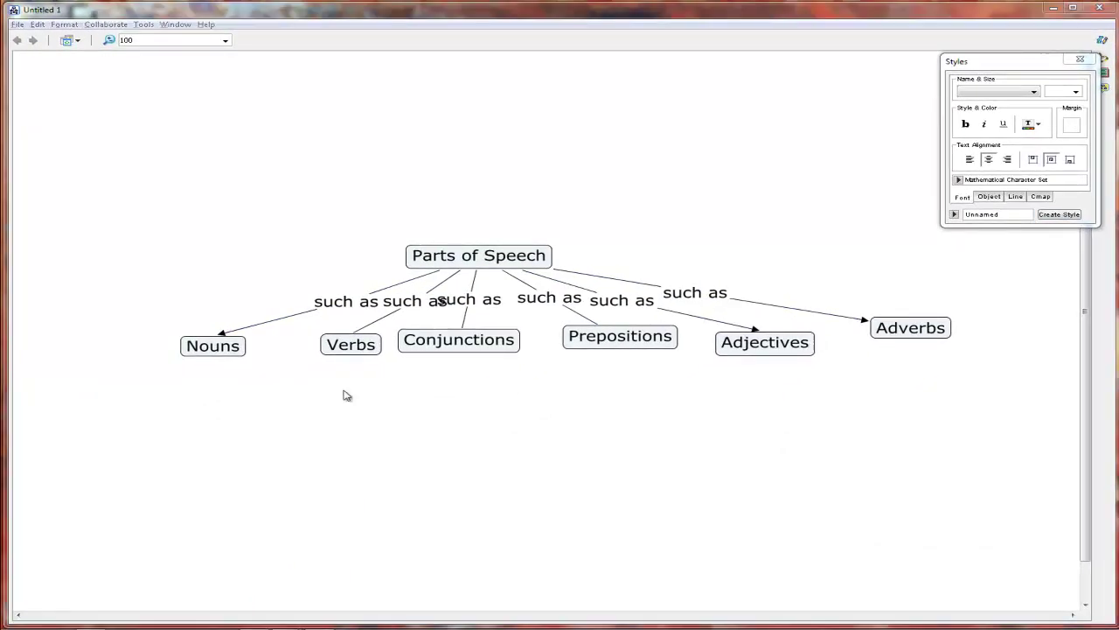
Step: Reposition the 'such as' labels so each sits above its concept
click(361, 306)
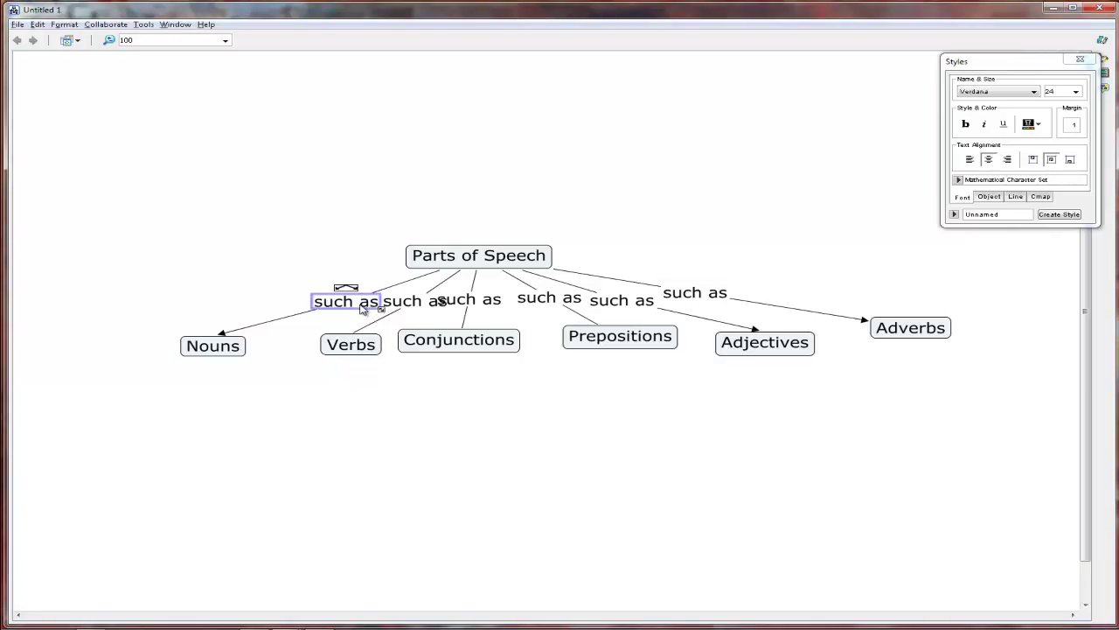
drag(363, 308, 323, 306)
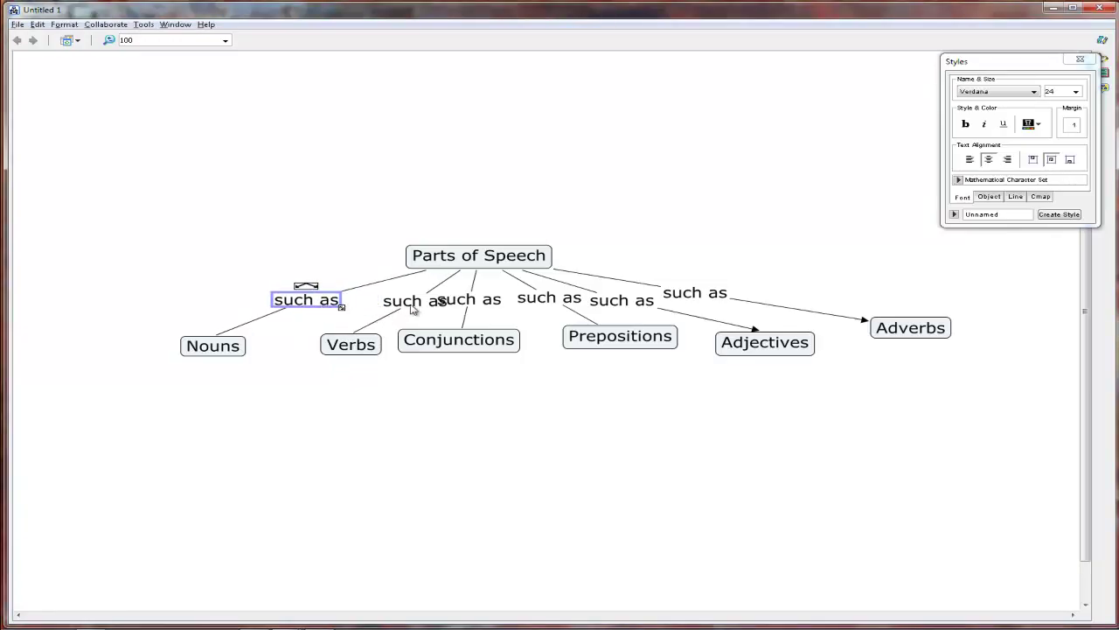
drag(413, 307, 392, 308)
drag(685, 301, 712, 300)
drag(627, 306, 656, 306)
drag(553, 306, 561, 305)
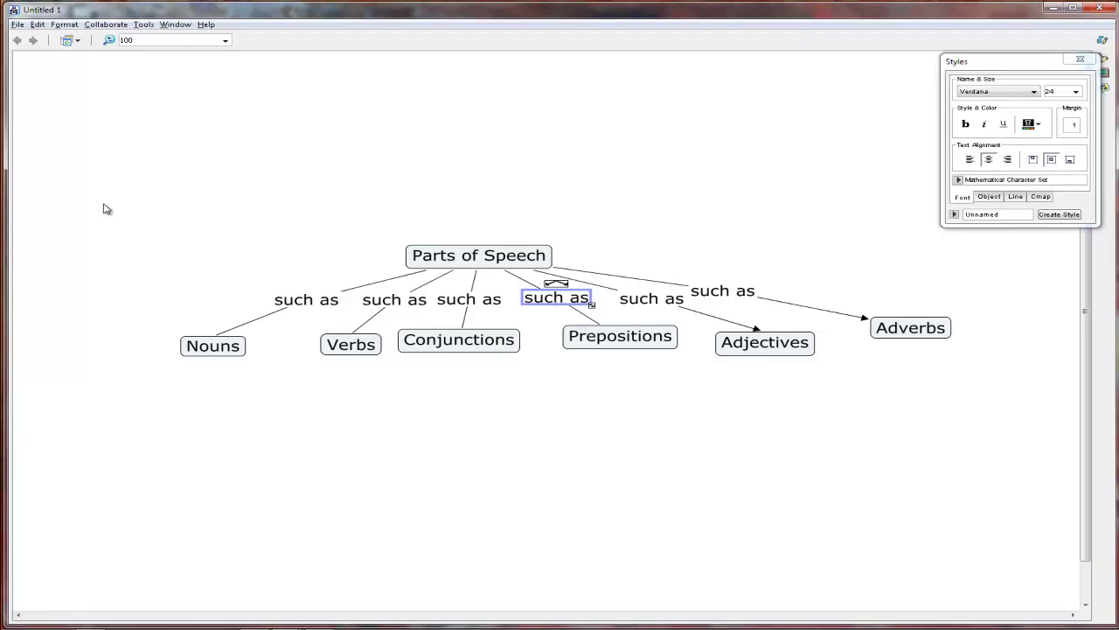
Step: Move the whole map up the canvas and bring Adverbs down into line
drag(103, 209, 957, 409)
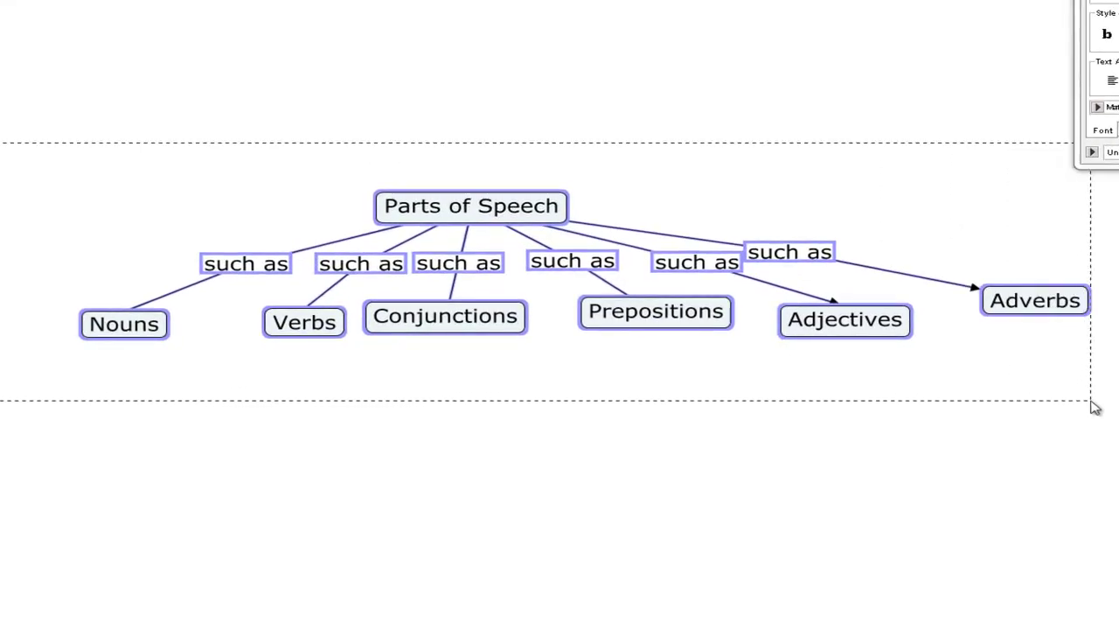
drag(1095, 407, 1079, 407)
drag(512, 212, 500, 47)
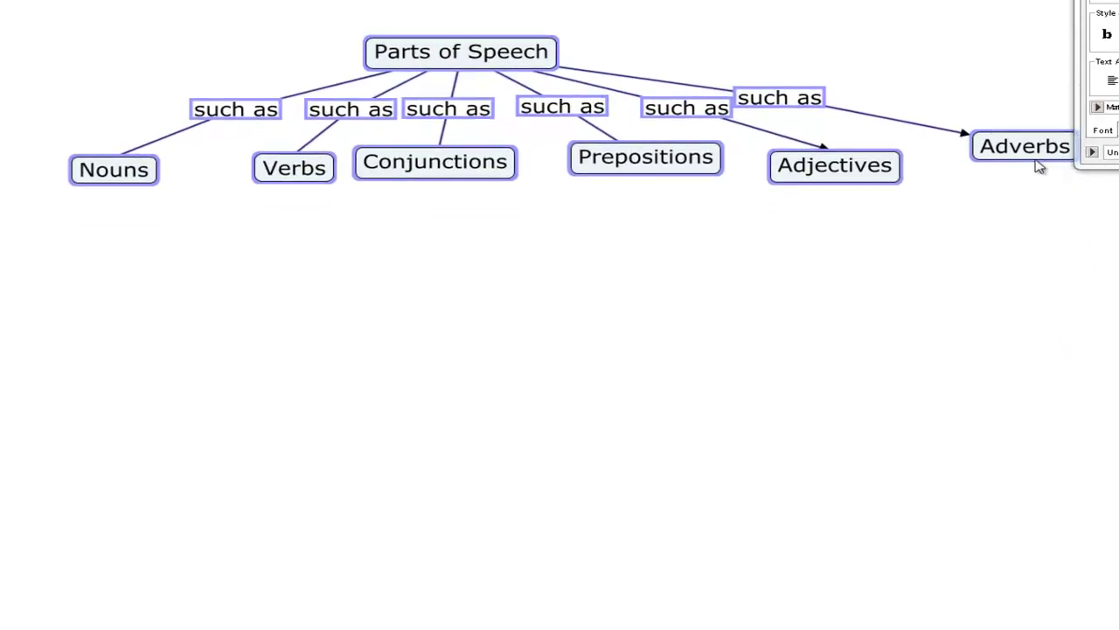
click(1019, 186)
drag(1016, 156, 995, 175)
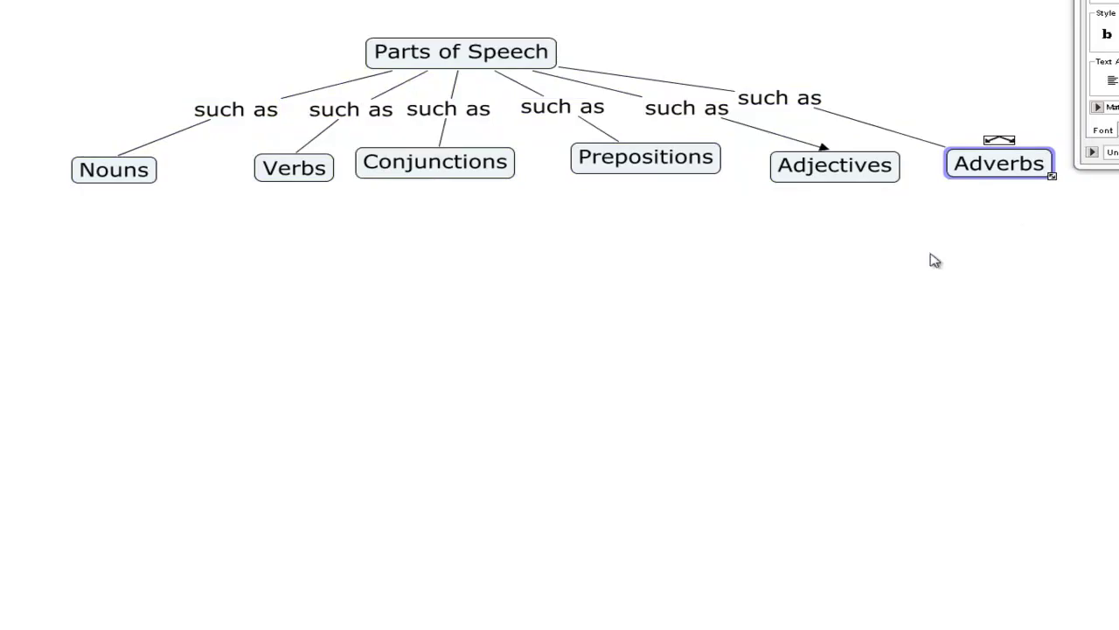
Step: Add a Pronouns concept linked below-left of Nouns
click(119, 177)
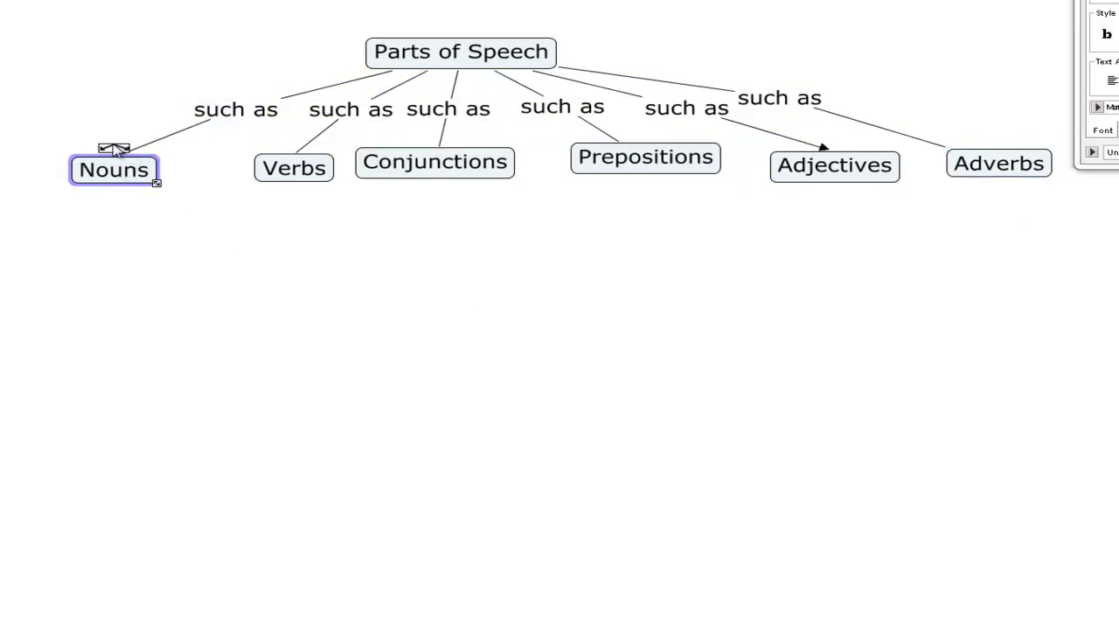
drag(110, 144, 29, 233)
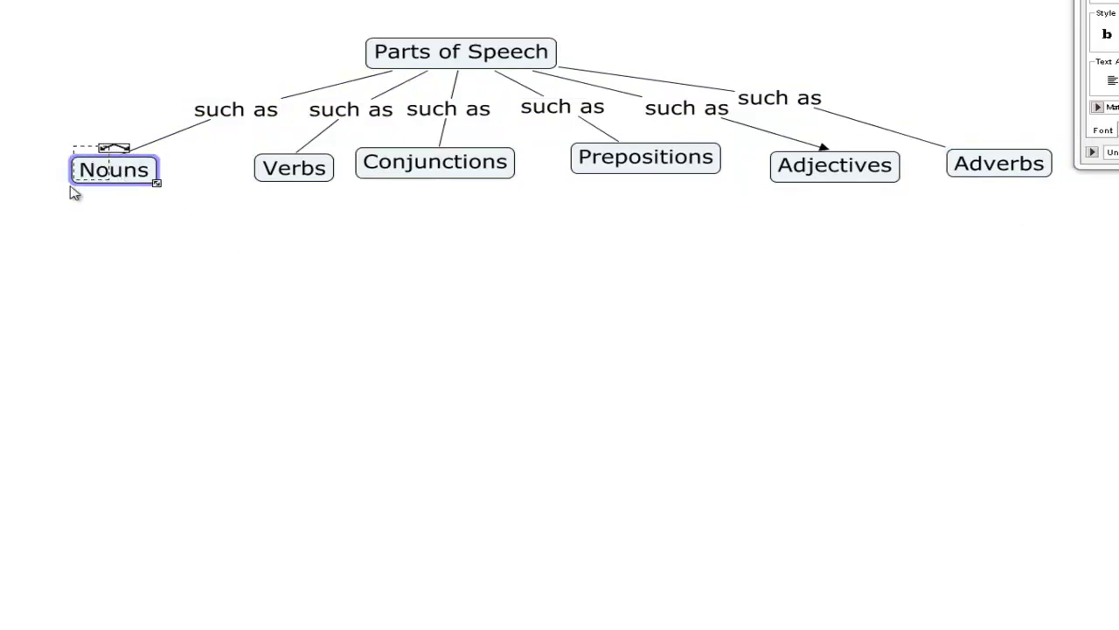
click(119, 175)
drag(115, 148, 16, 260)
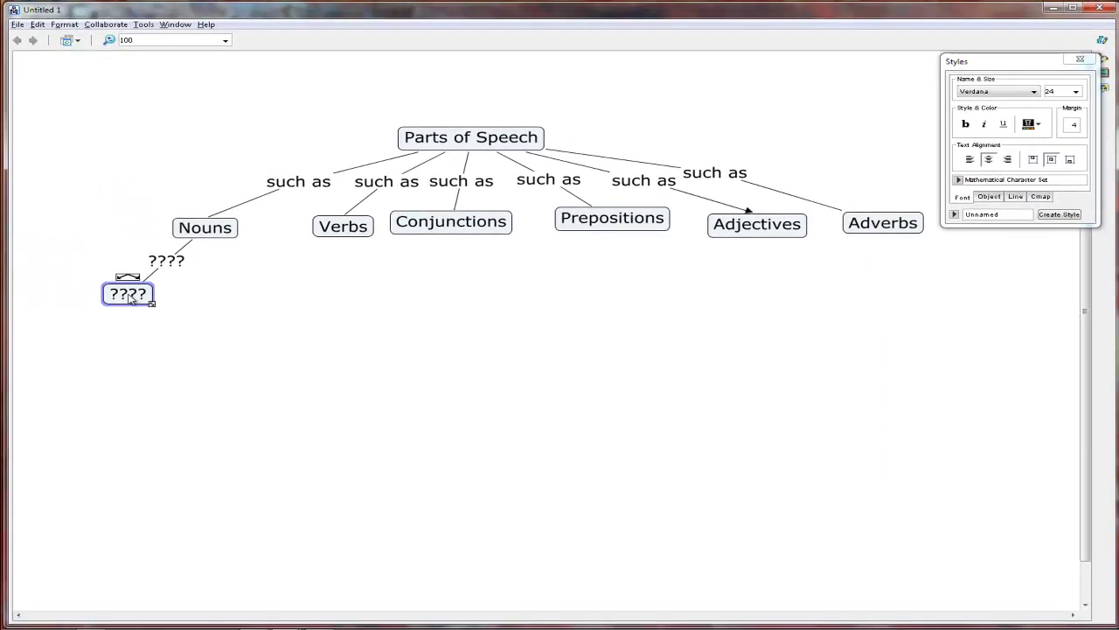
text(Pron)
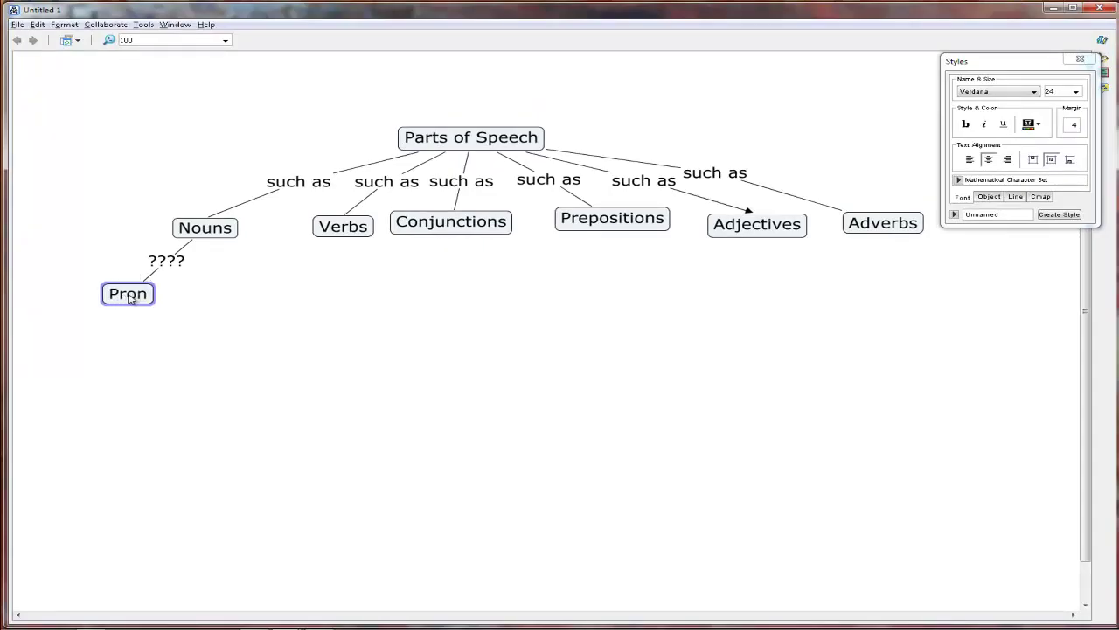
text(ouns)
click(208, 294)
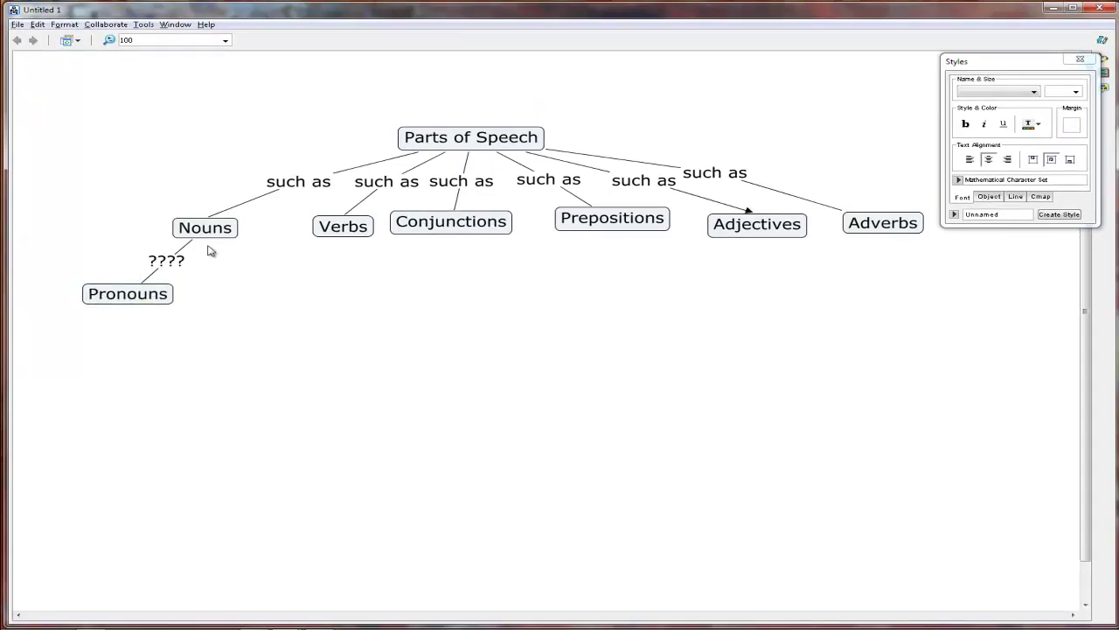
Step: Add a two-line 'Common Nouns' concept under Nouns and shift Pronouns and Common Nouns left
click(206, 230)
drag(204, 214, 217, 294)
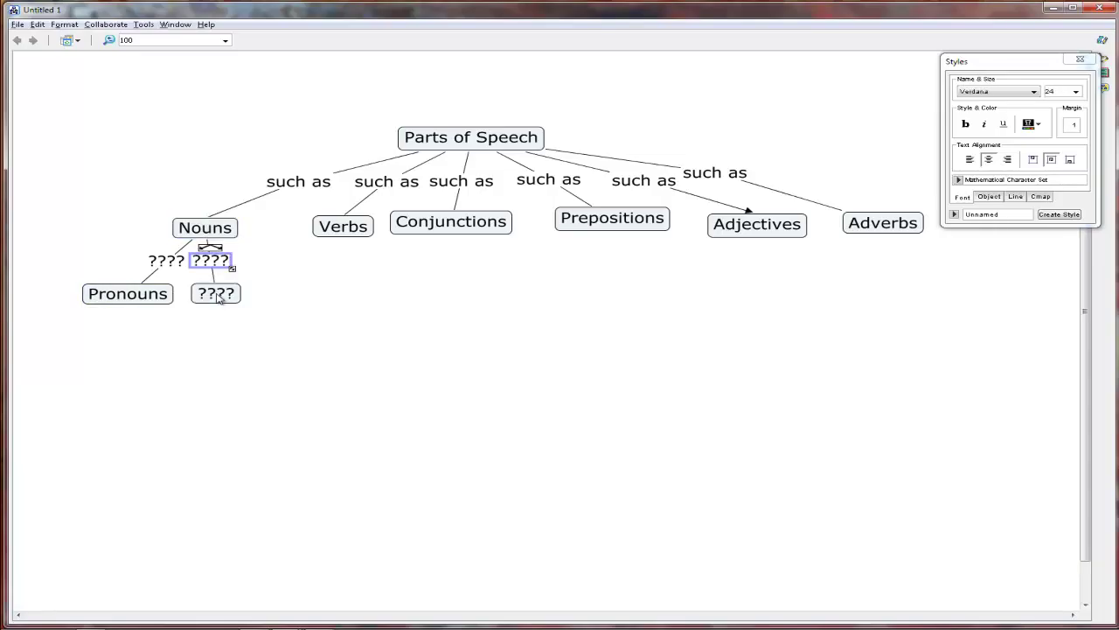
click(219, 297)
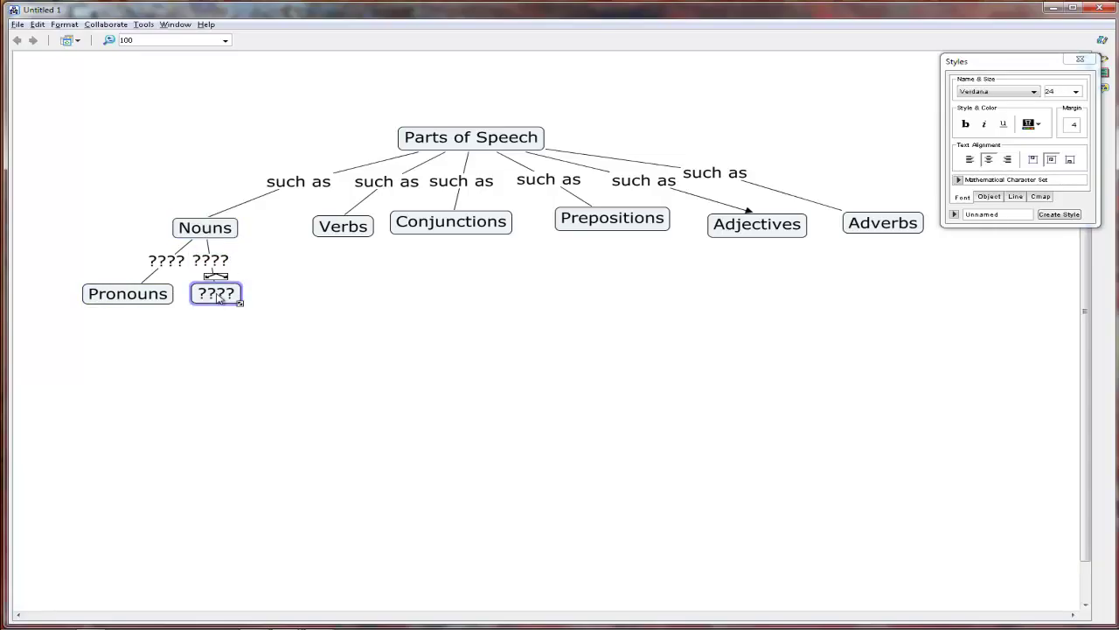
text(Common)
key(Return)
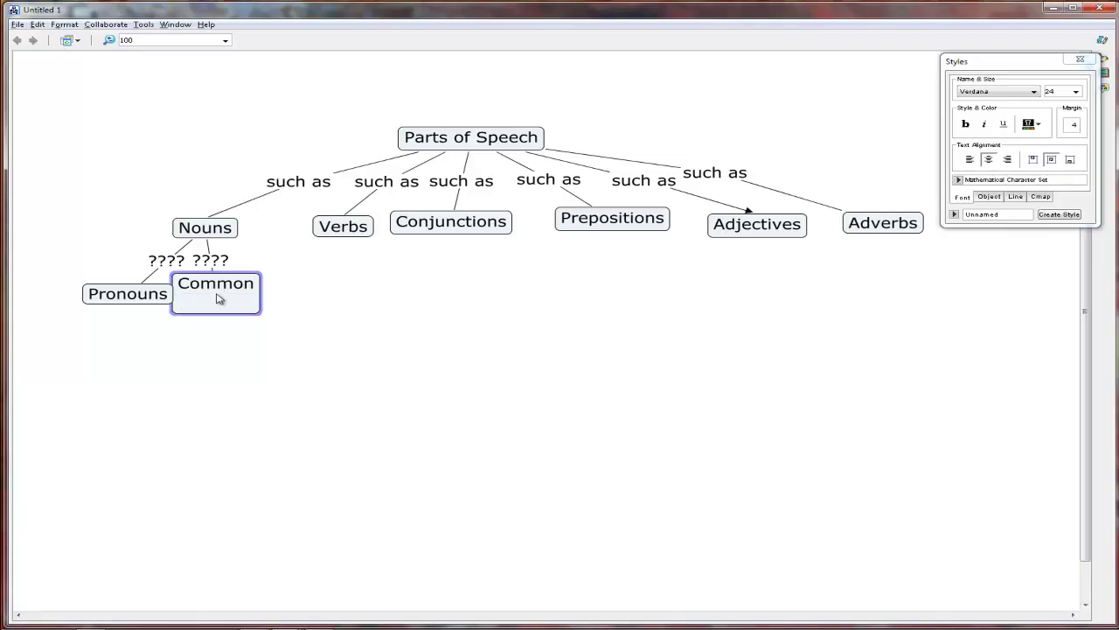
text(Nouns)
key(Escape)
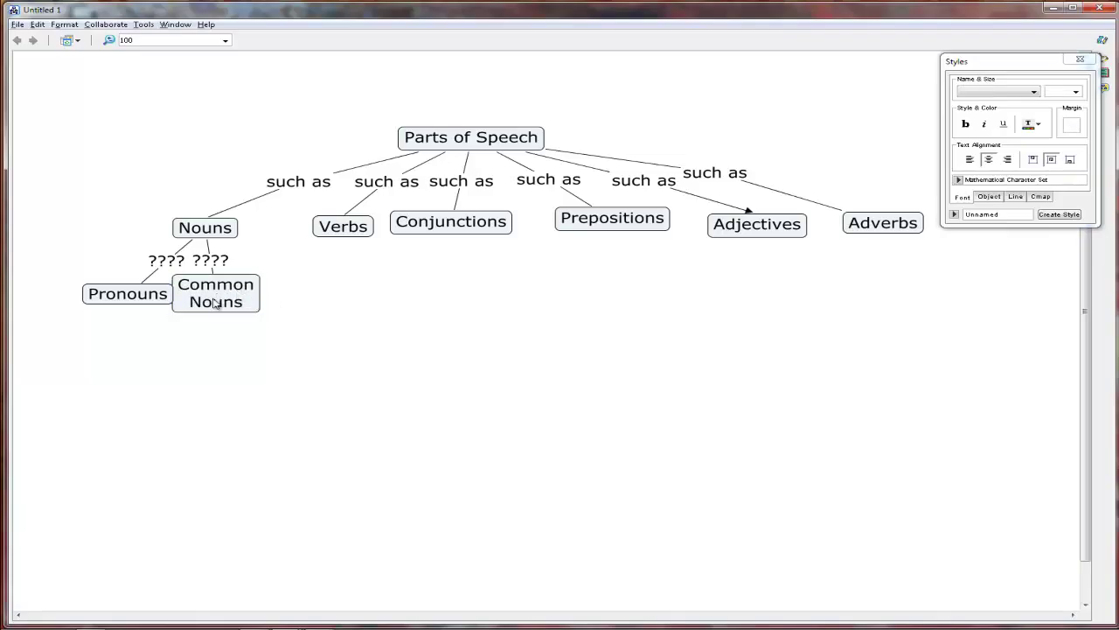
drag(147, 294, 108, 294)
drag(193, 299, 153, 267)
Step: Add a two-line 'Proper Nouns' concept linked below-right of Nouns
click(208, 226)
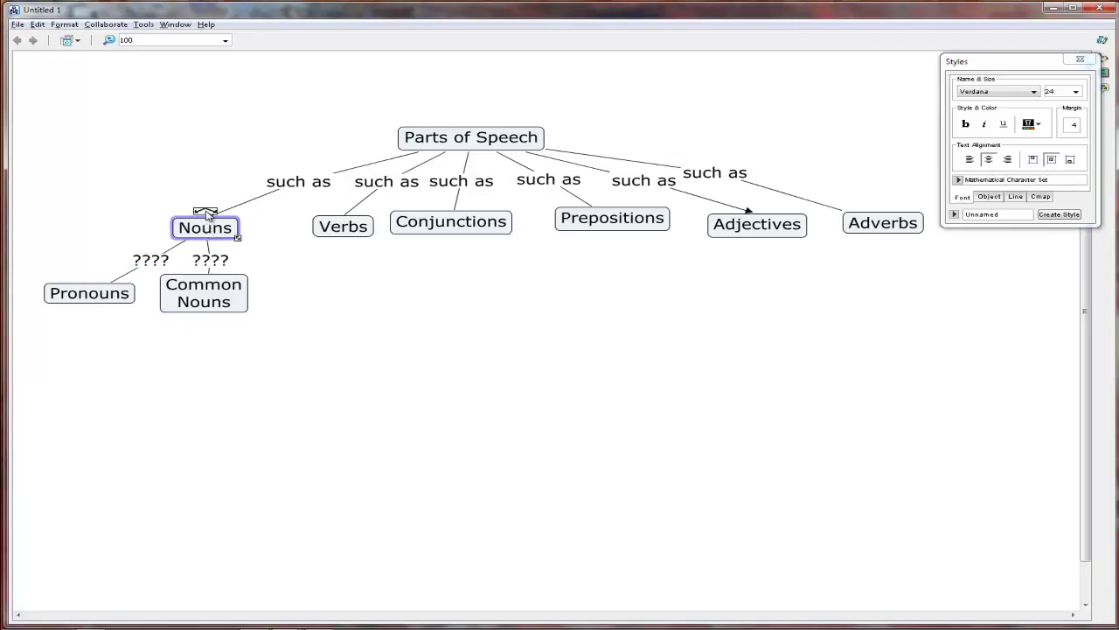
mouse_move(206, 214)
mouse_down()
mouse_move(247, 235)
mouse_move(305, 294)
mouse_up()
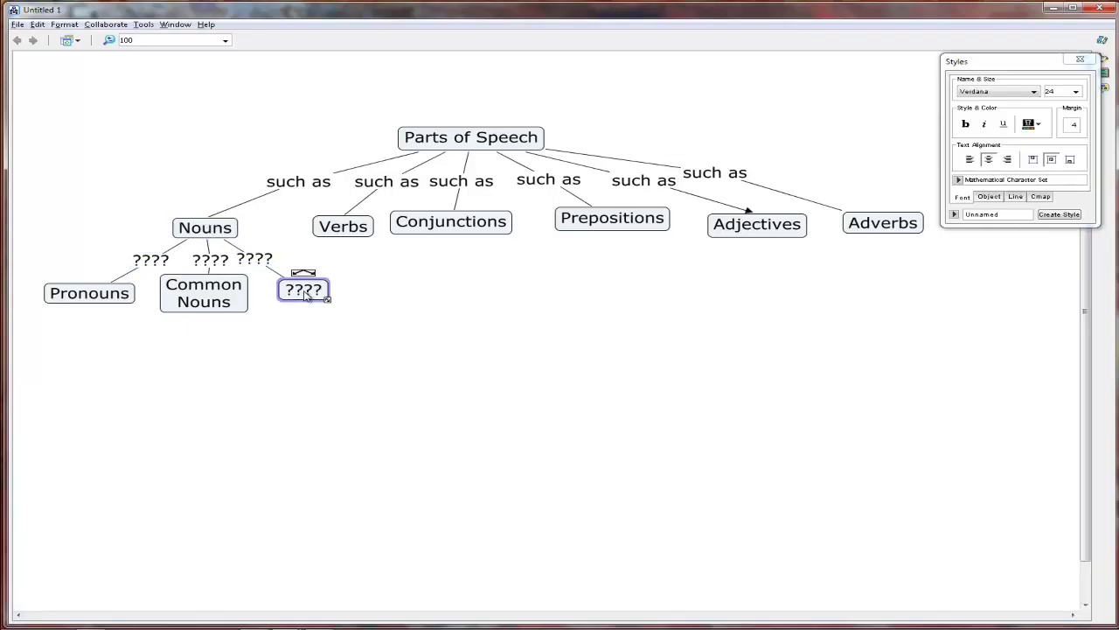
text(Proper)
key(Return)
text(Nouns)
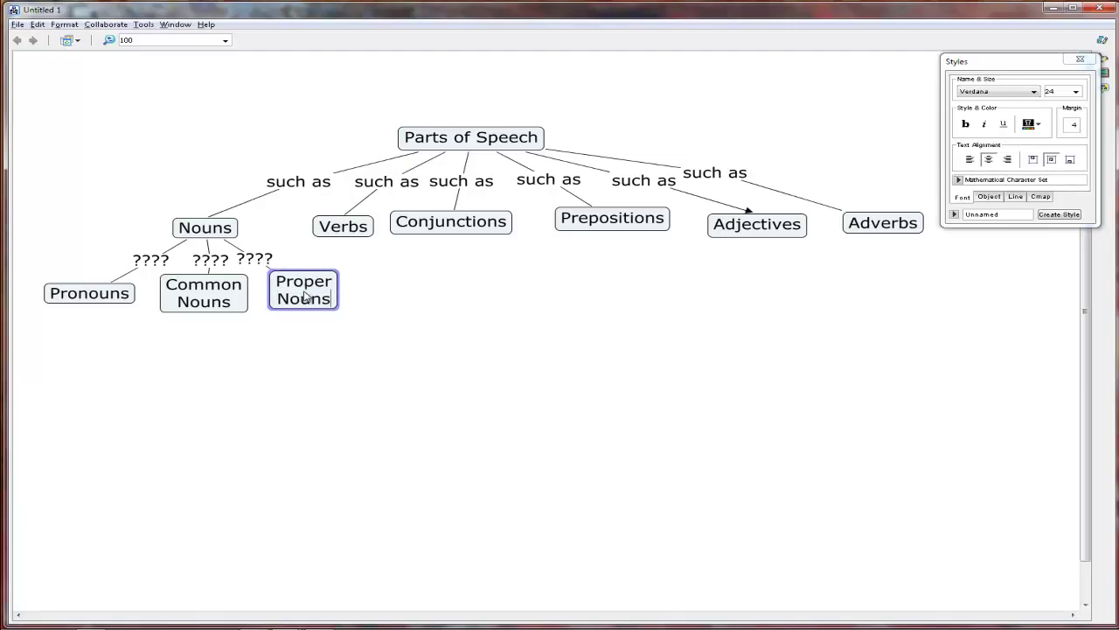
click(419, 303)
Step: Label the Pronouns link 'such as' and copy that label
click(161, 261)
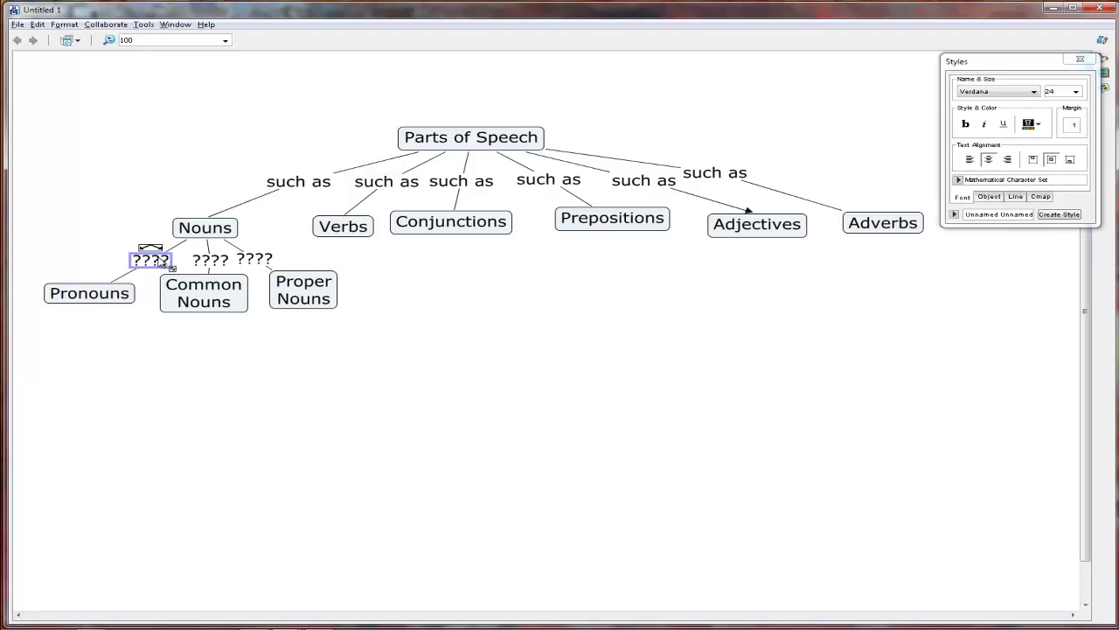
text(such)
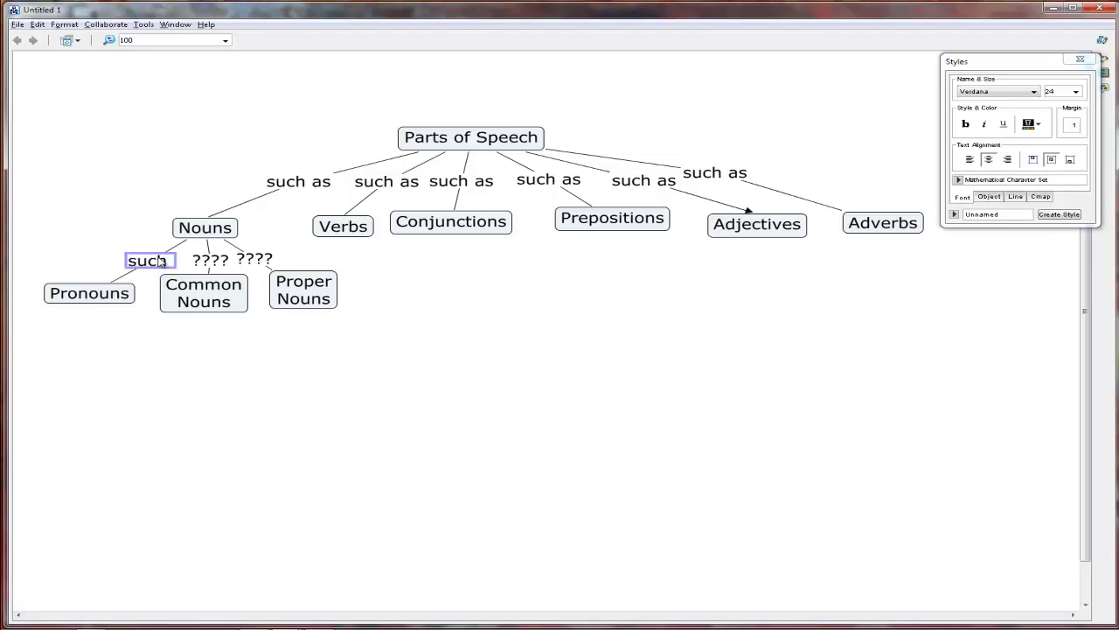
text( as)
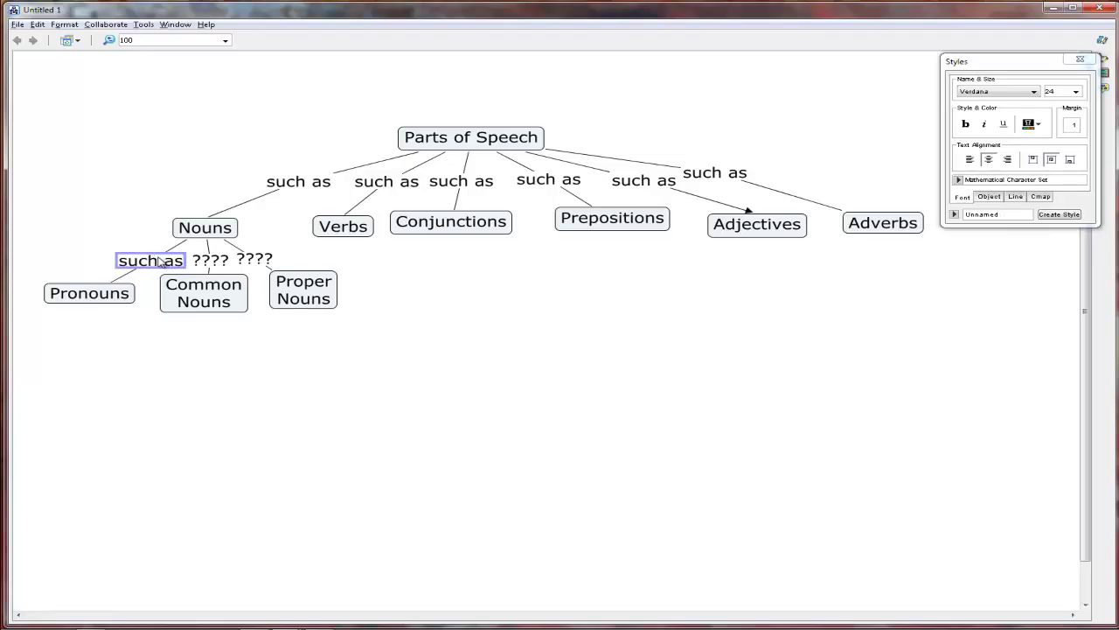
click(297, 261)
click(162, 266)
right_click(163, 267)
click(192, 289)
Step: Paste 'such as' onto the Common Nouns and Proper Nouns links and spread the labels out
click(219, 266)
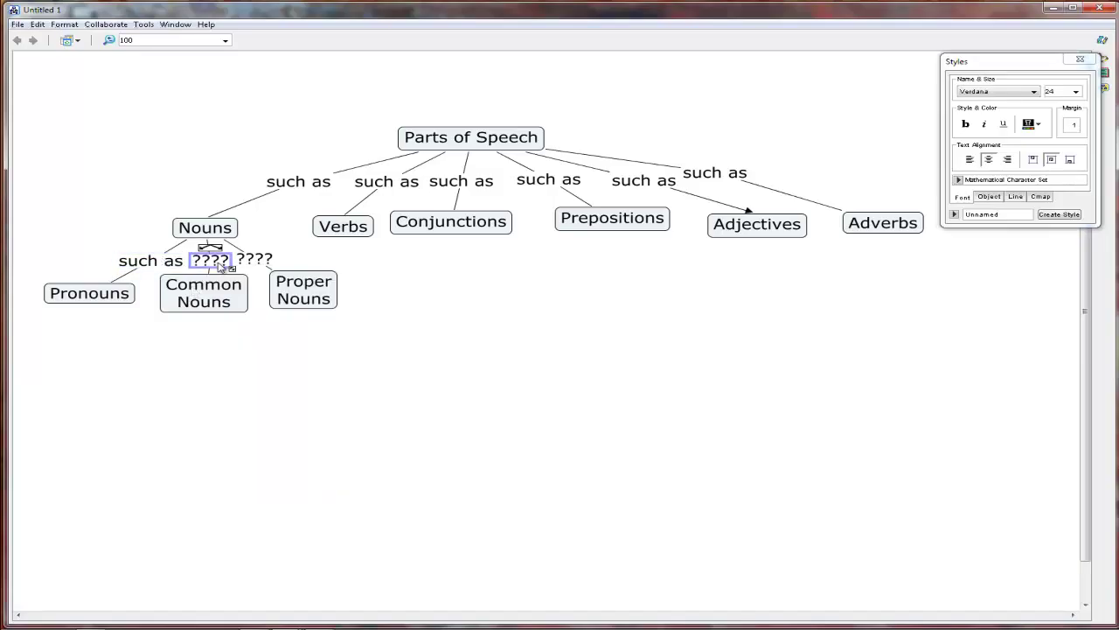
text(such as)
click(253, 260)
text(such as)
drag(163, 264, 123, 265)
drag(265, 261, 311, 259)
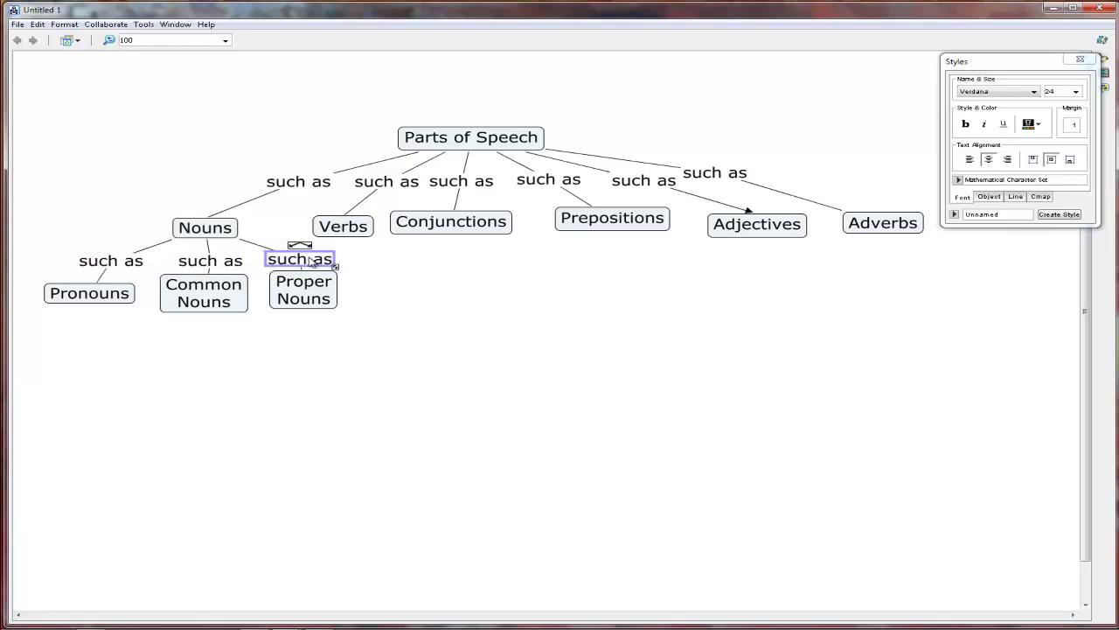
click(393, 295)
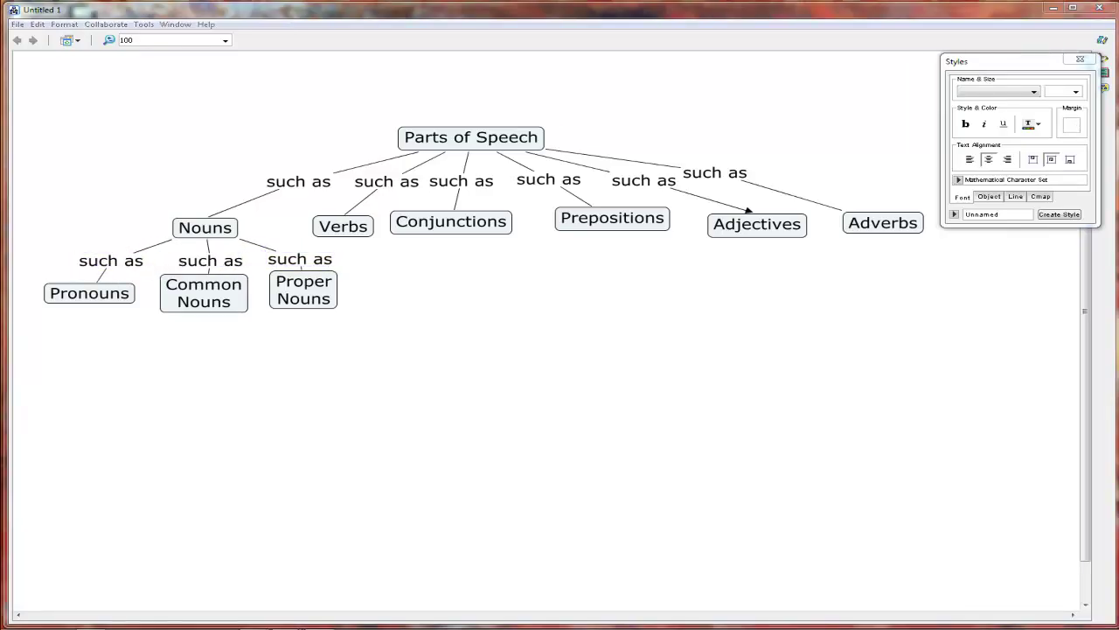
Step: Add a Coordinate concept linked beneath Conjunctions
click(466, 233)
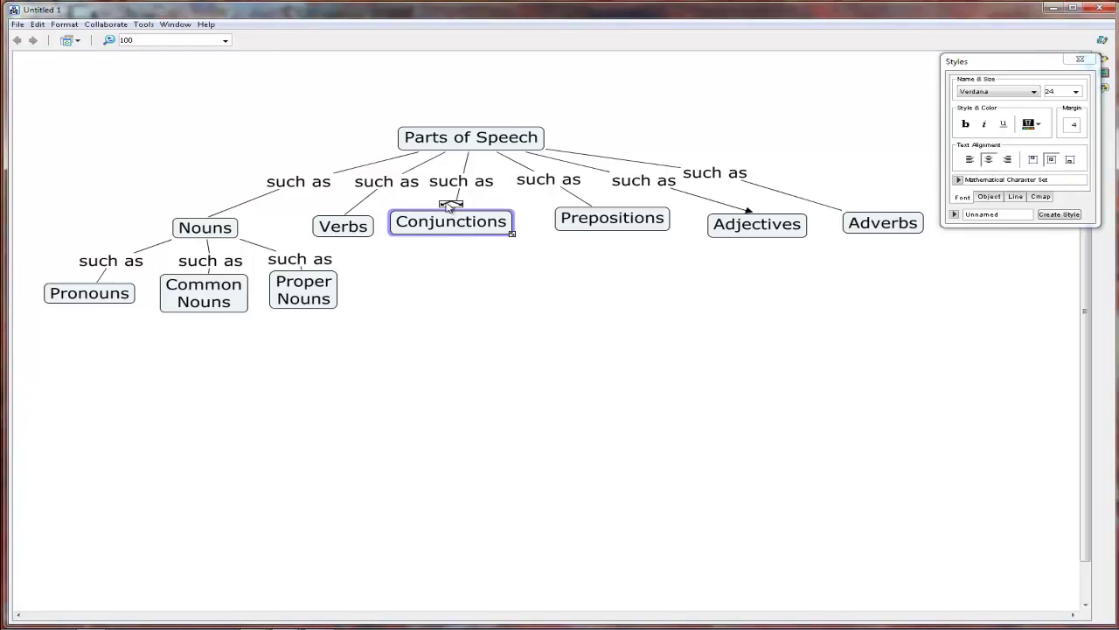
drag(453, 206, 417, 289)
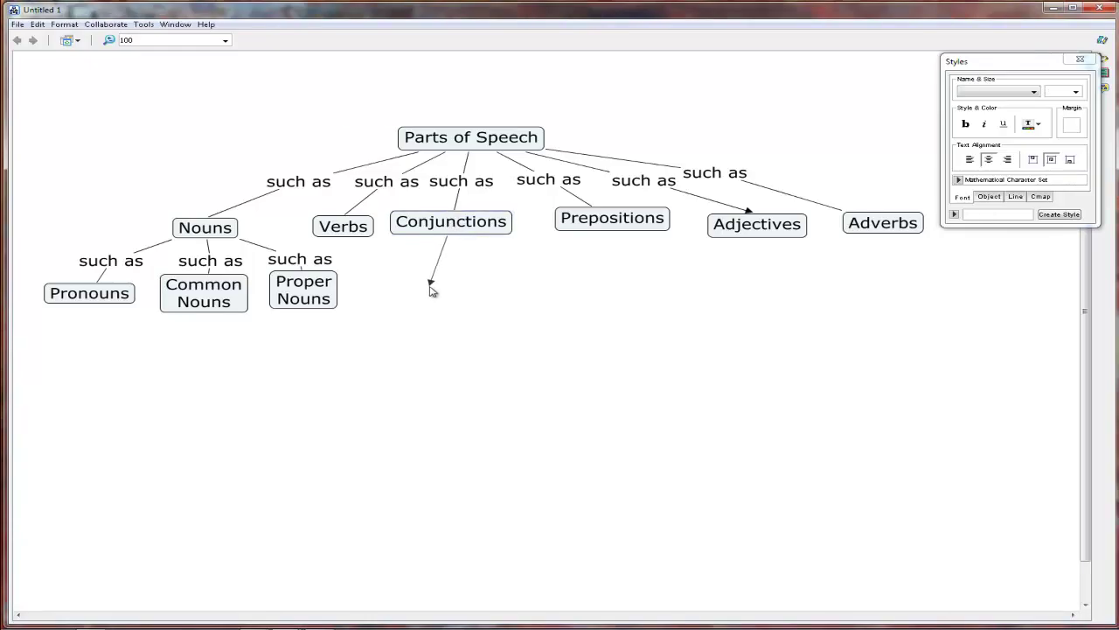
drag(417, 289, 418, 284)
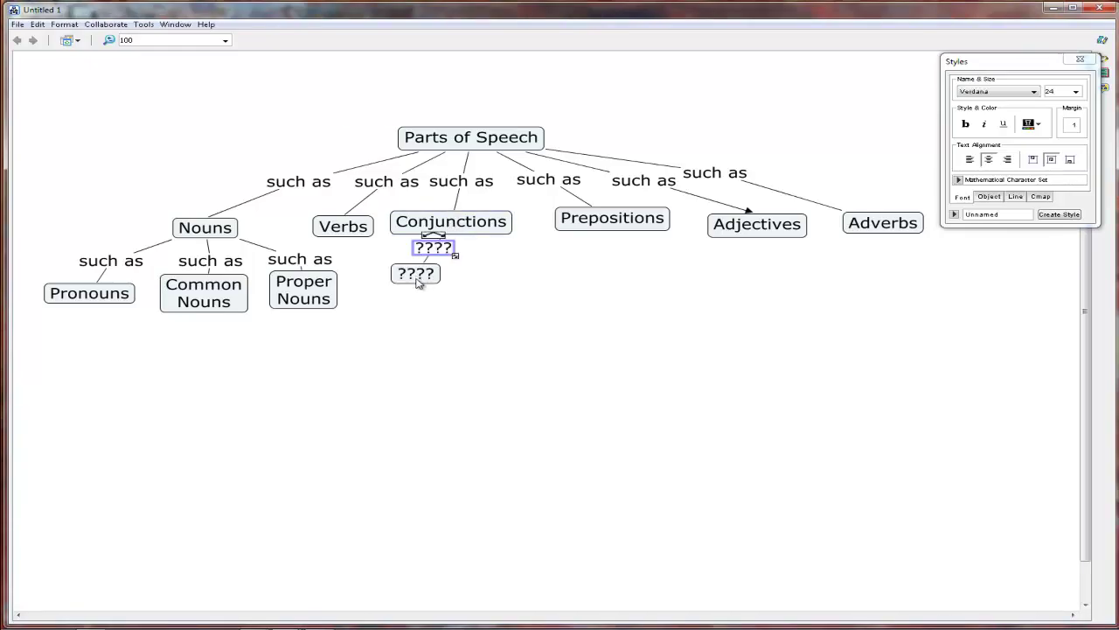
text(Co)
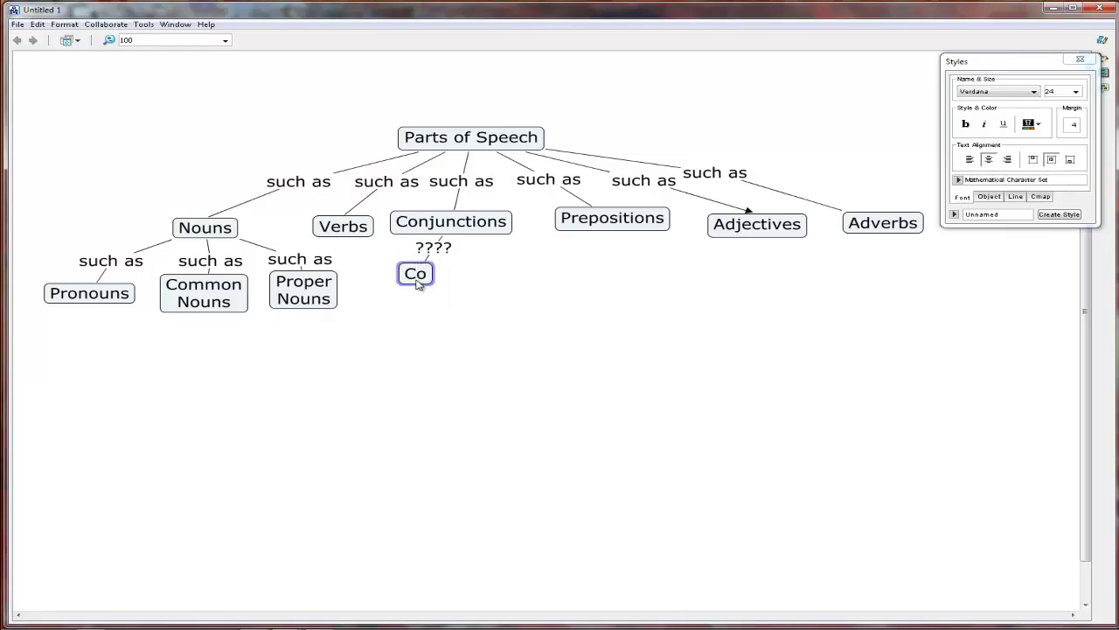
text(ordinate)
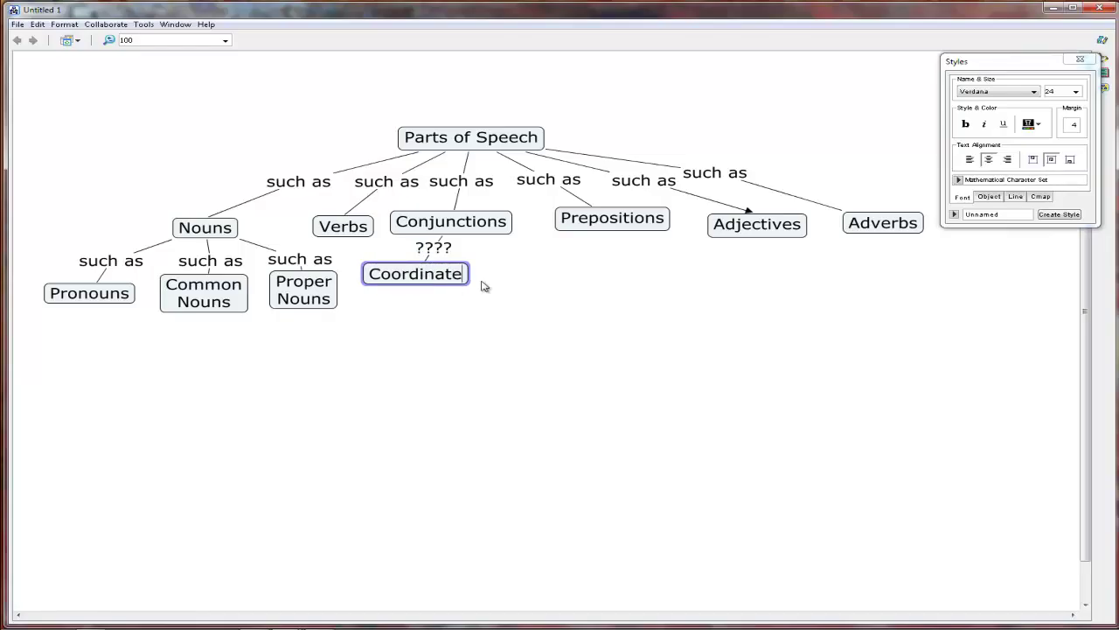
click(531, 285)
Step: Add a Subordinate concept under Conjunctions and align it level with Coordinate
click(455, 219)
drag(453, 205, 507, 273)
text(Subordinate)
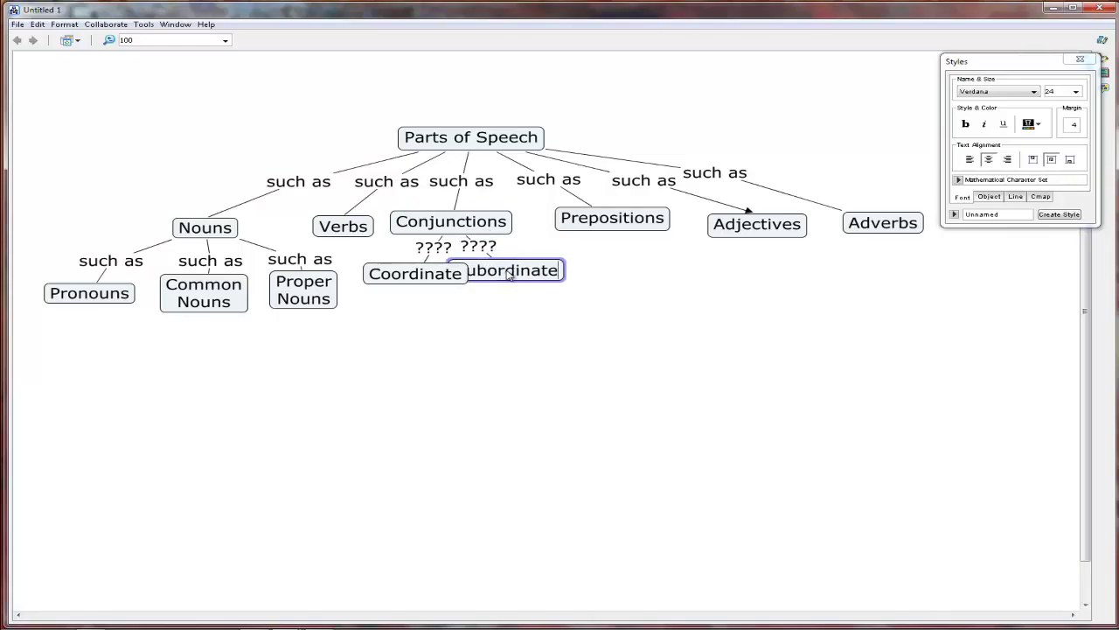
click(529, 299)
mouse_move(518, 278)
mouse_down()
mouse_move(574, 280)
mouse_move(518, 278)
mouse_move(516, 289)
mouse_up()
click(459, 278)
drag(438, 278, 438, 299)
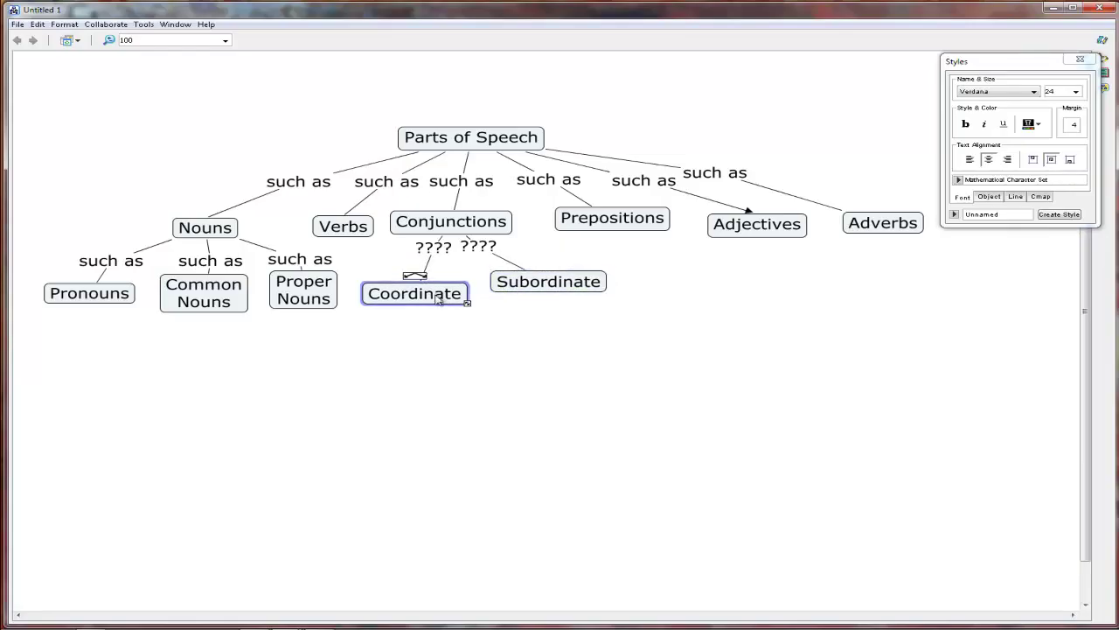
drag(536, 292, 537, 304)
click(643, 305)
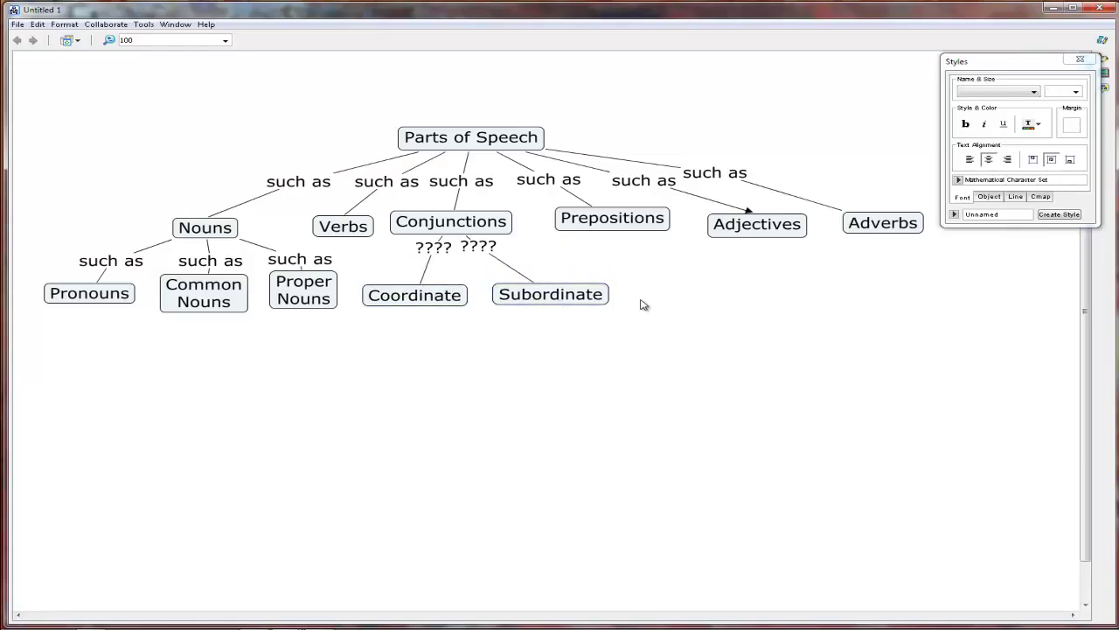
click(879, 223)
Step: Add an 'of time' concept linked below Adverbs
drag(884, 208, 820, 278)
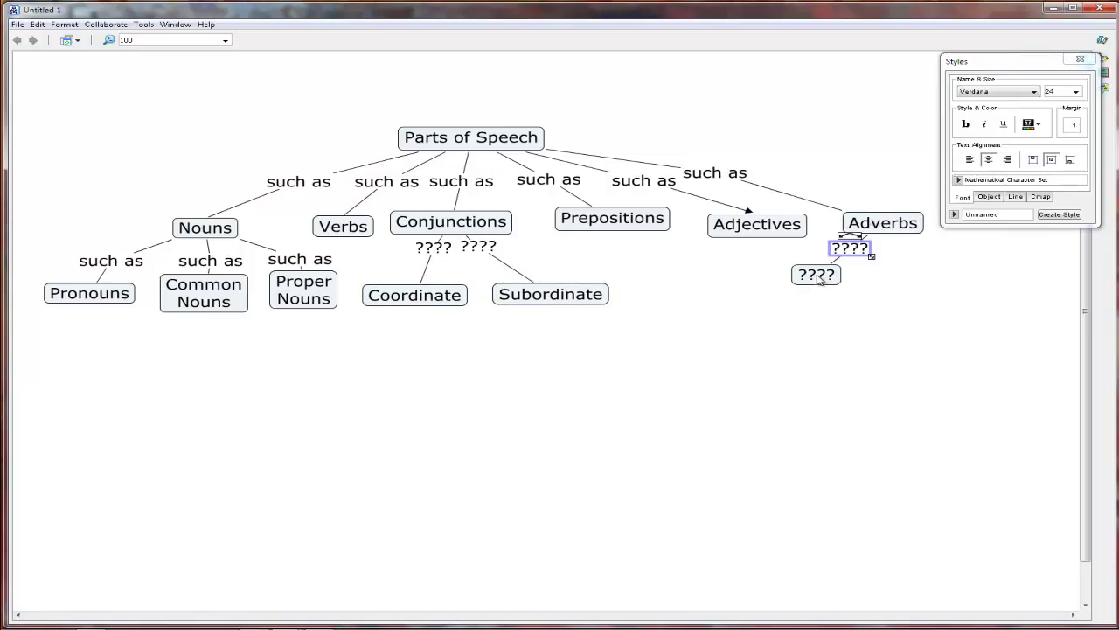
click(819, 278)
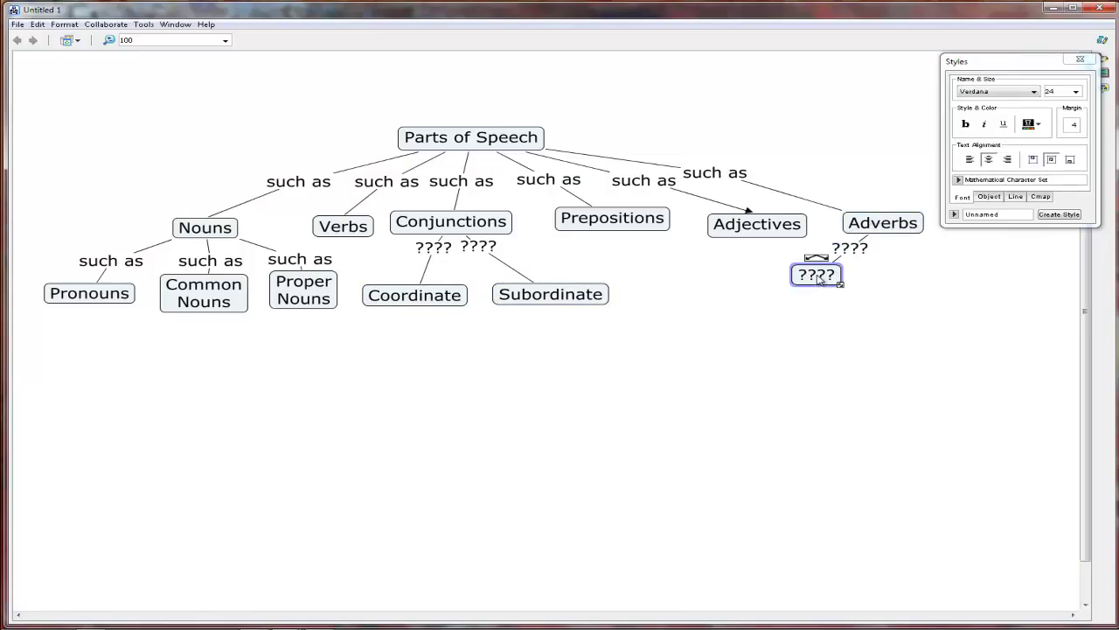
text(of time)
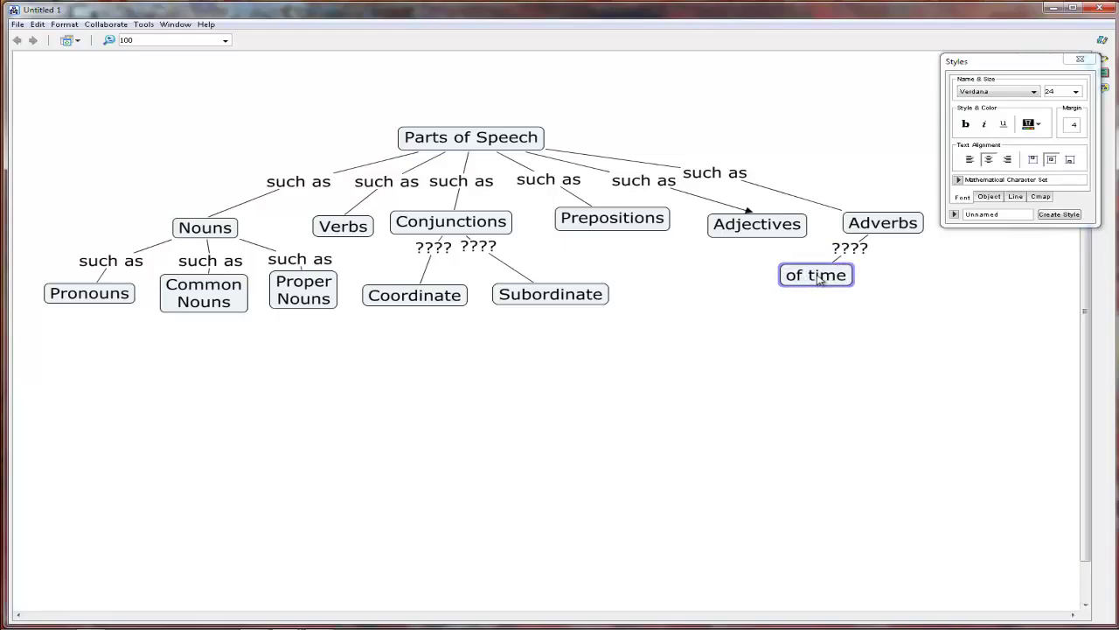
click(891, 288)
Step: Add a 'Conjunctive Adverbs' concept linked below Adverbs
click(890, 226)
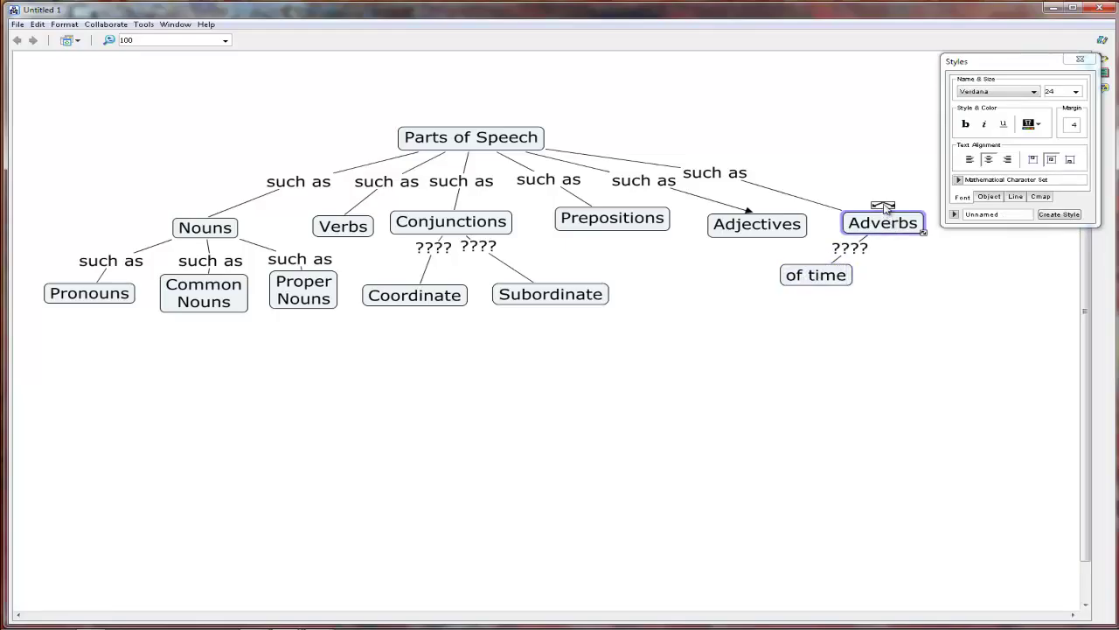
drag(883, 207, 913, 277)
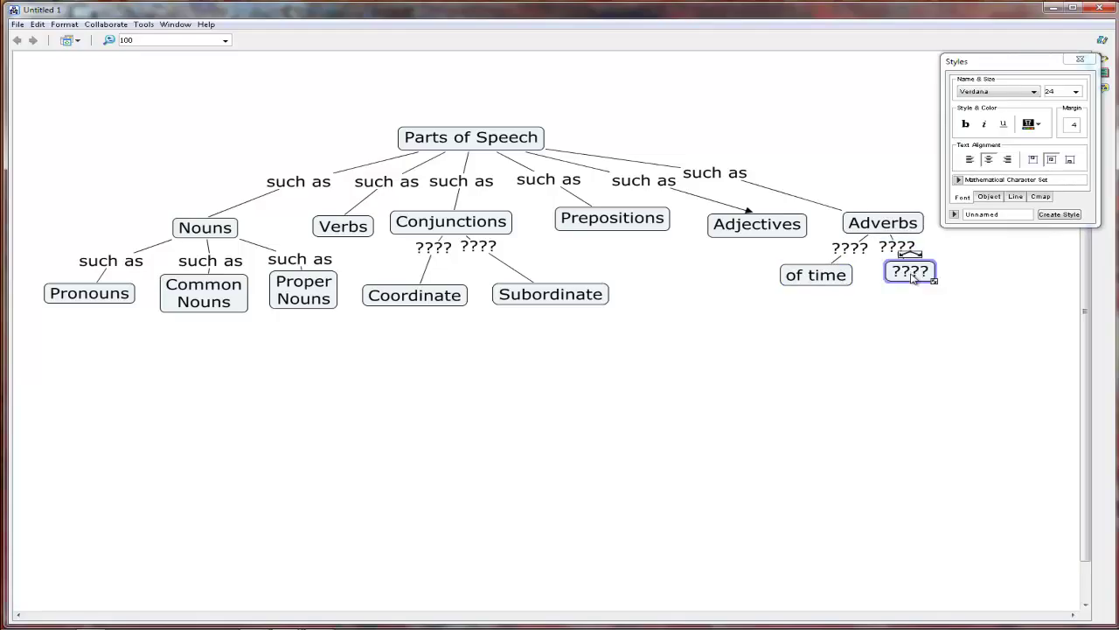
text(Conjunc)
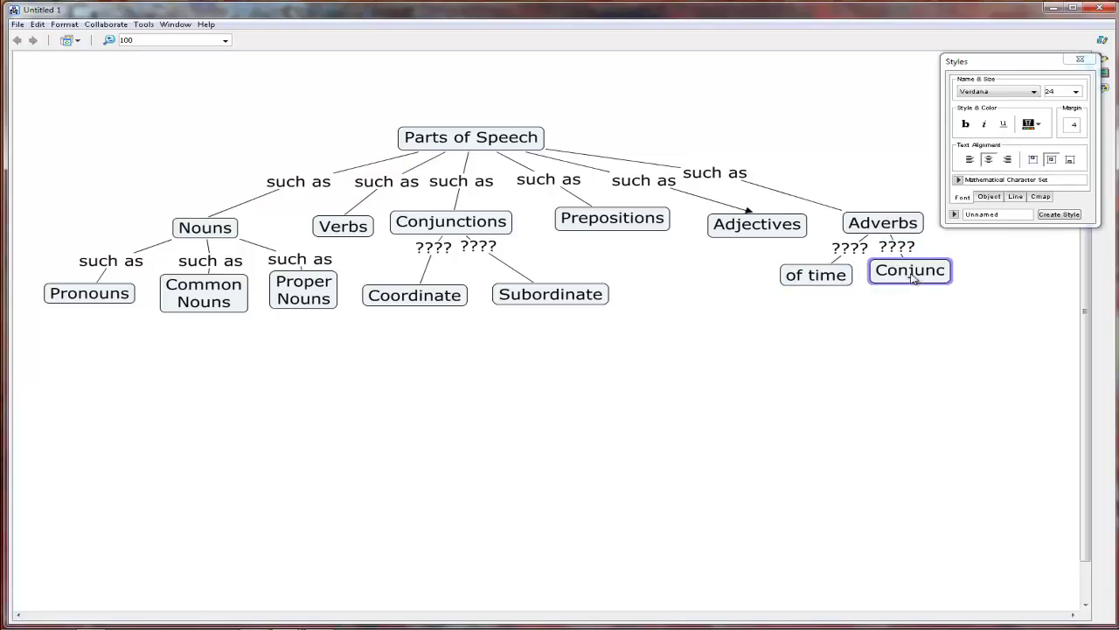
text(tive a)
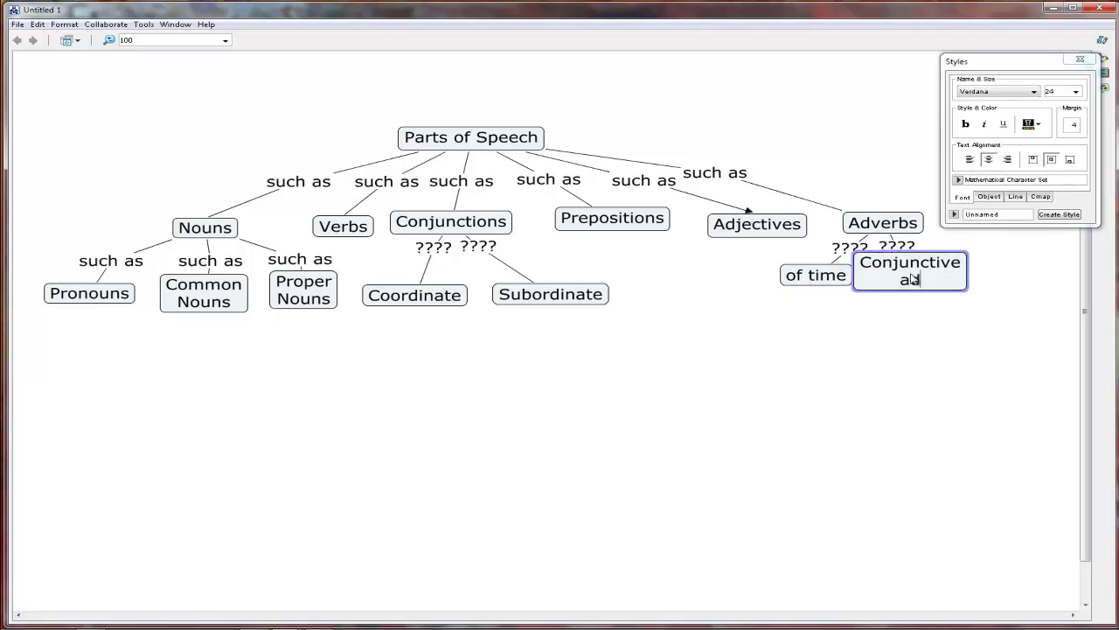
key(BackSpace)
text(Adverbs)
Step: Arrange Conjunctive Adverbs on the left and 'of time' on the right, with their link phrases between
drag(814, 276, 999, 280)
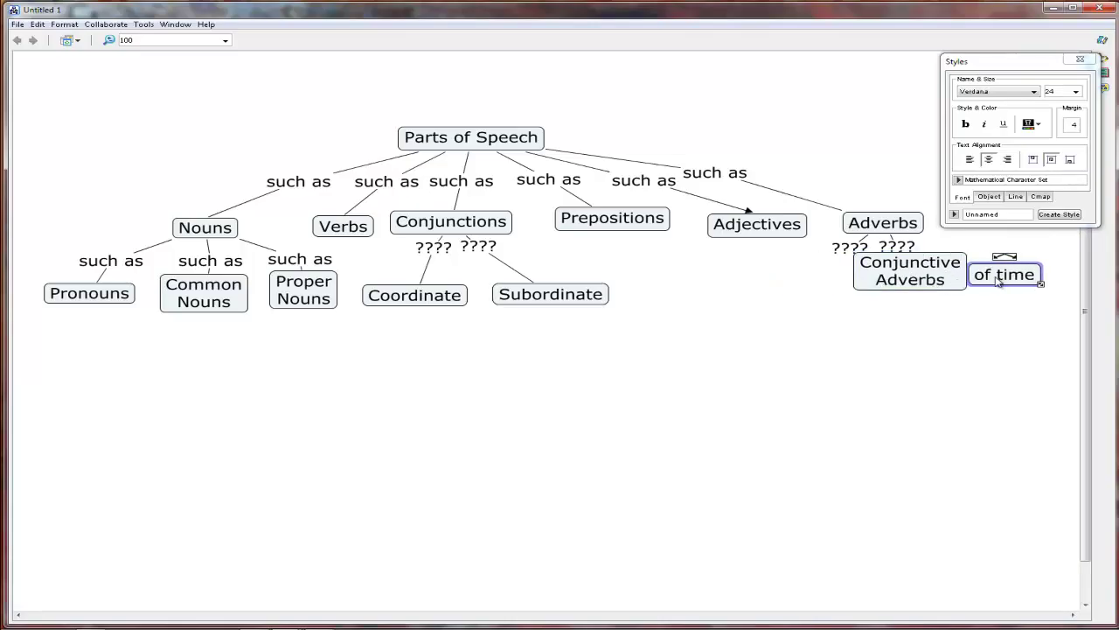
drag(916, 281, 831, 321)
mouse_move(855, 255)
mouse_down()
mouse_move(952, 254)
mouse_move(854, 255)
mouse_up()
drag(849, 303, 851, 284)
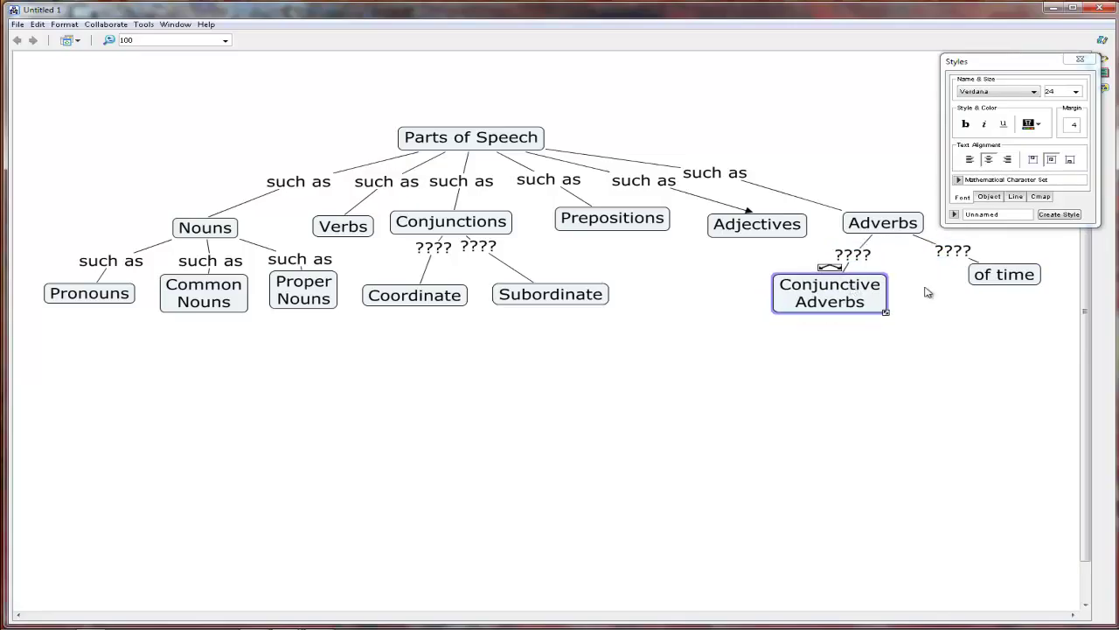
drag(988, 285, 962, 299)
drag(952, 254, 940, 259)
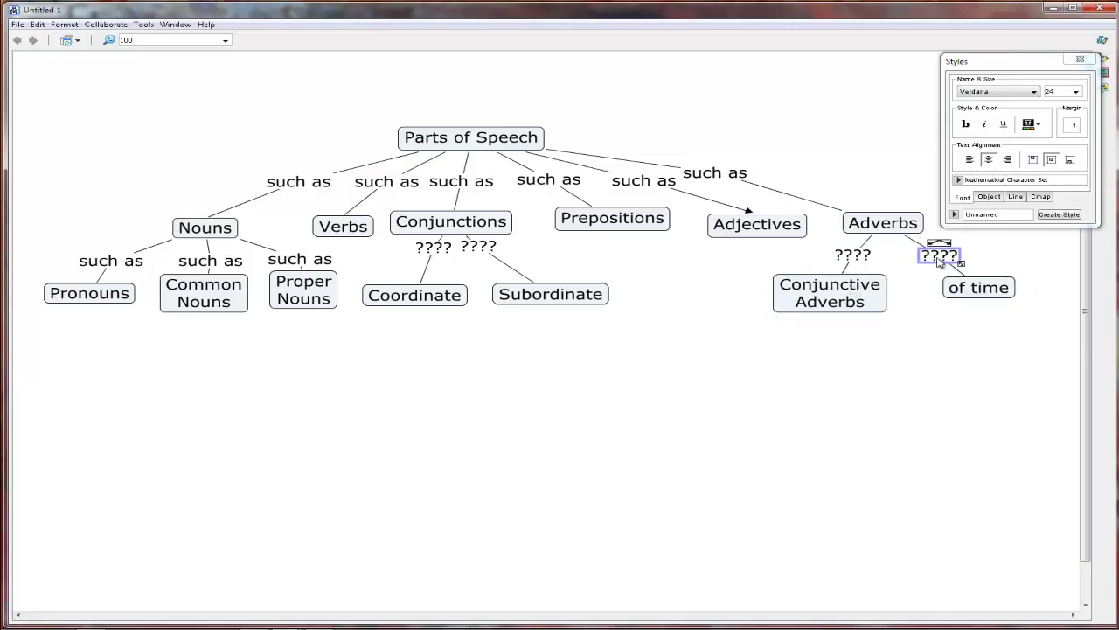
click(960, 351)
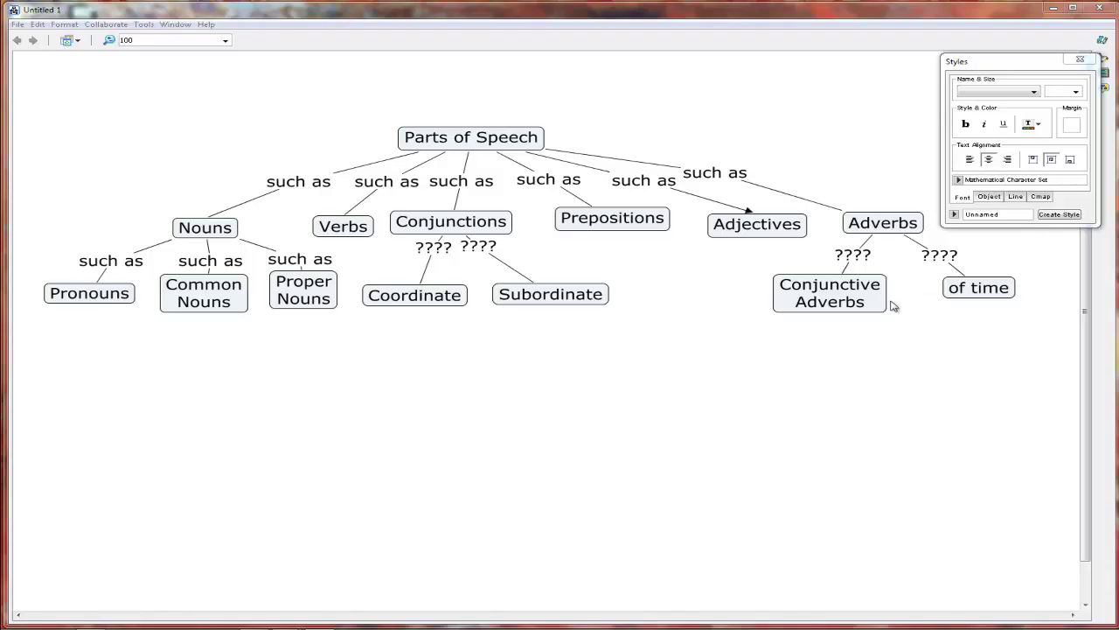
Step: Add a 'But' concept linked below Coordinate
mouse_move(434, 249)
mouse_down()
mouse_move(432, 261)
mouse_move(479, 258)
mouse_up()
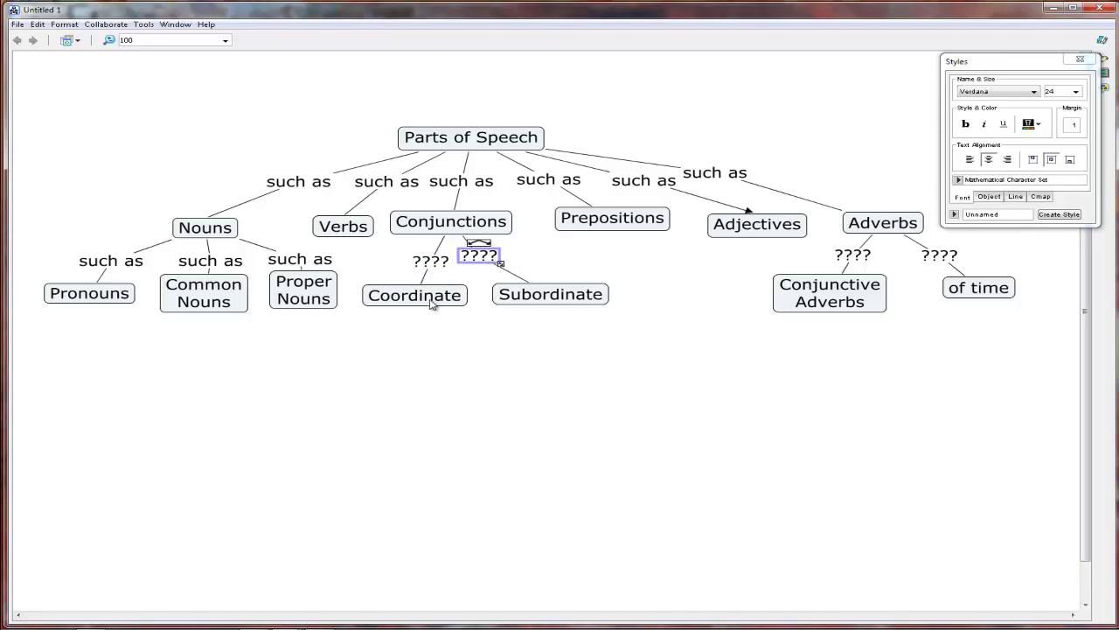
click(432, 303)
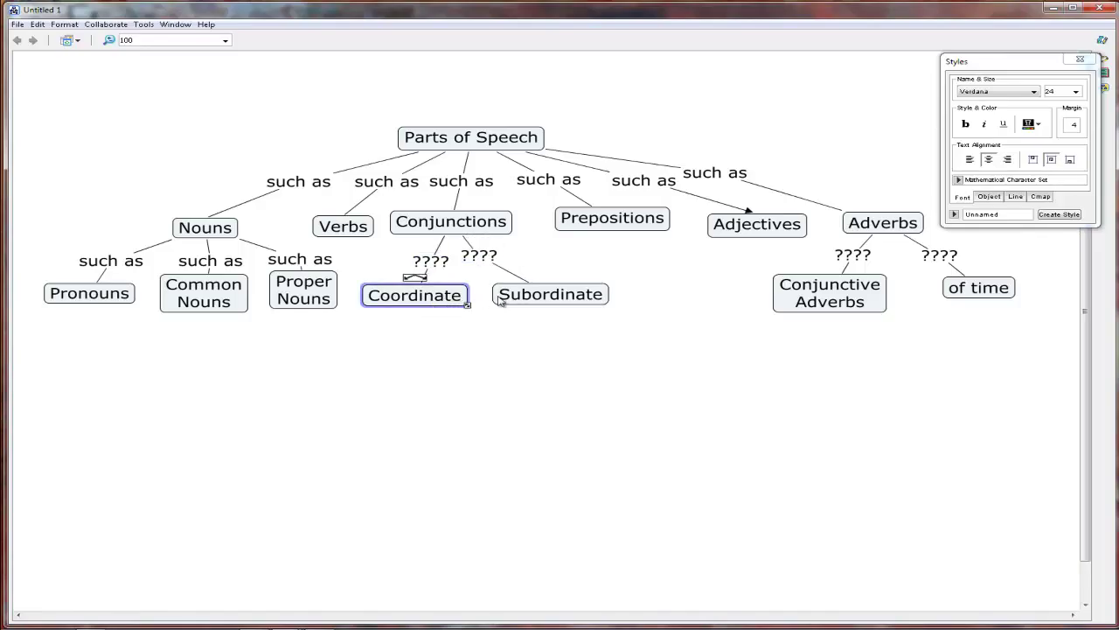
click(417, 312)
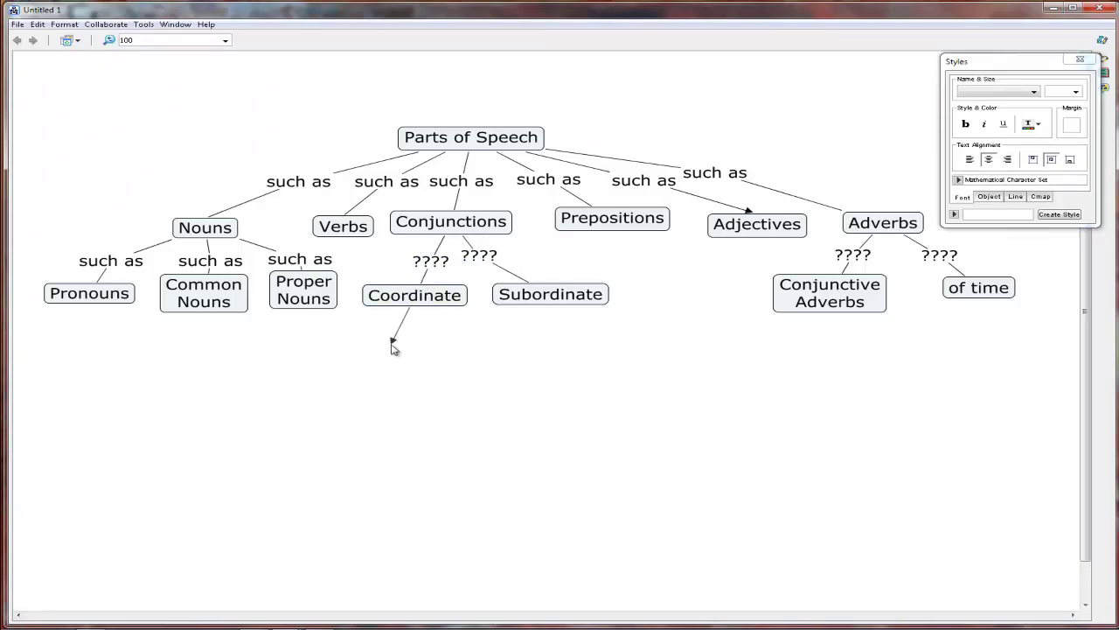
drag(392, 347, 385, 349)
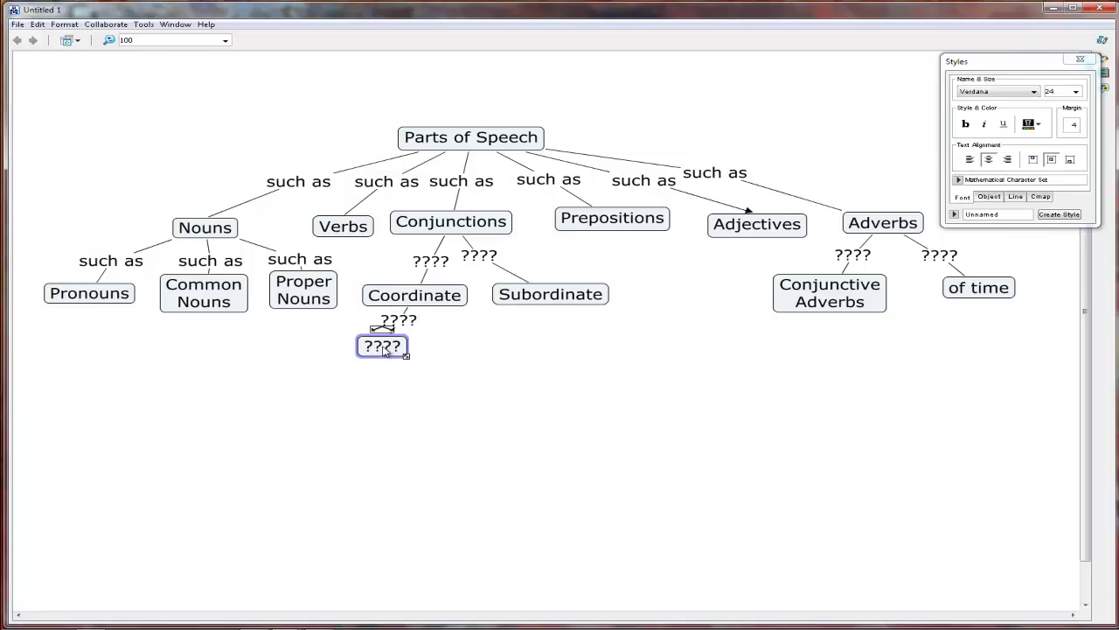
text(But)
click(403, 363)
drag(389, 350, 369, 371)
drag(400, 321, 397, 328)
click(464, 327)
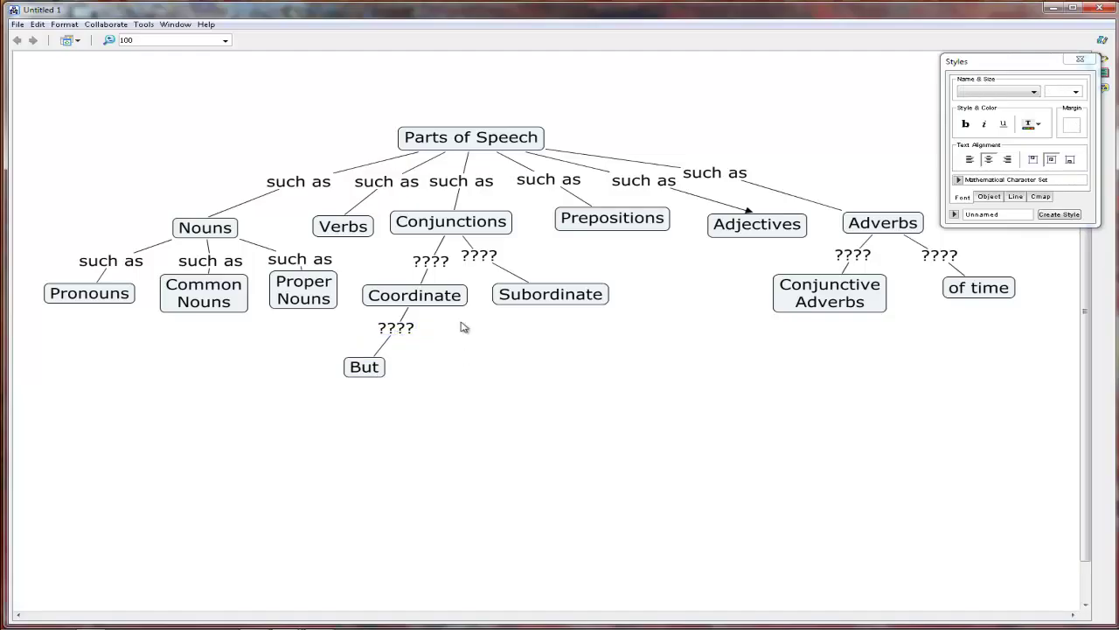
Step: Label both Conjunctions links and the Coordinate–But link 'such as'
click(432, 264)
text(such as)
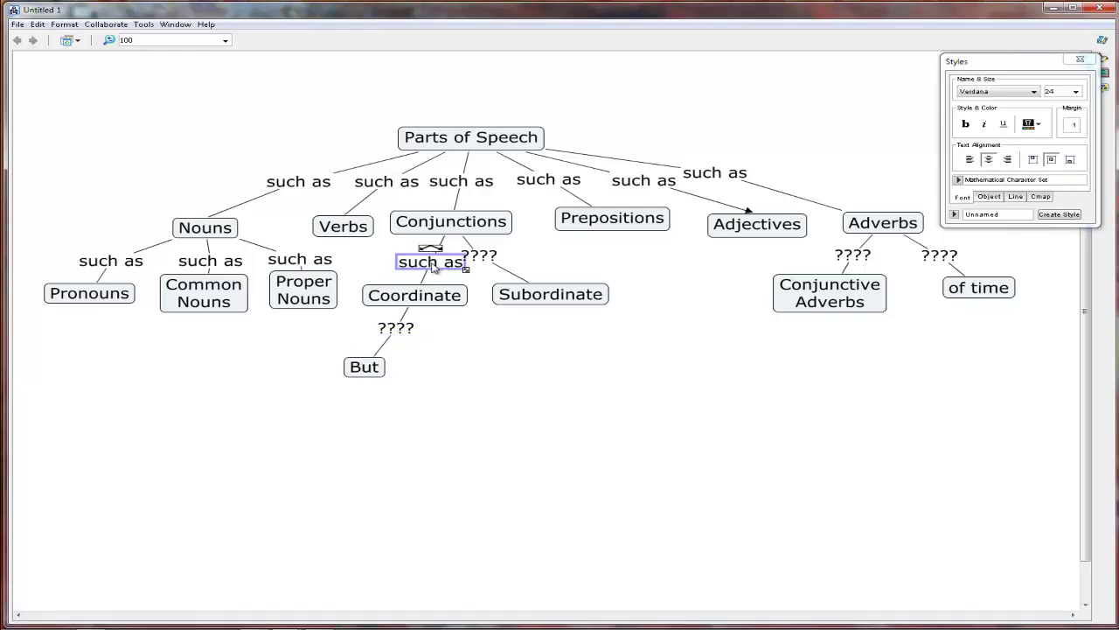
click(479, 256)
text(such as)
click(404, 334)
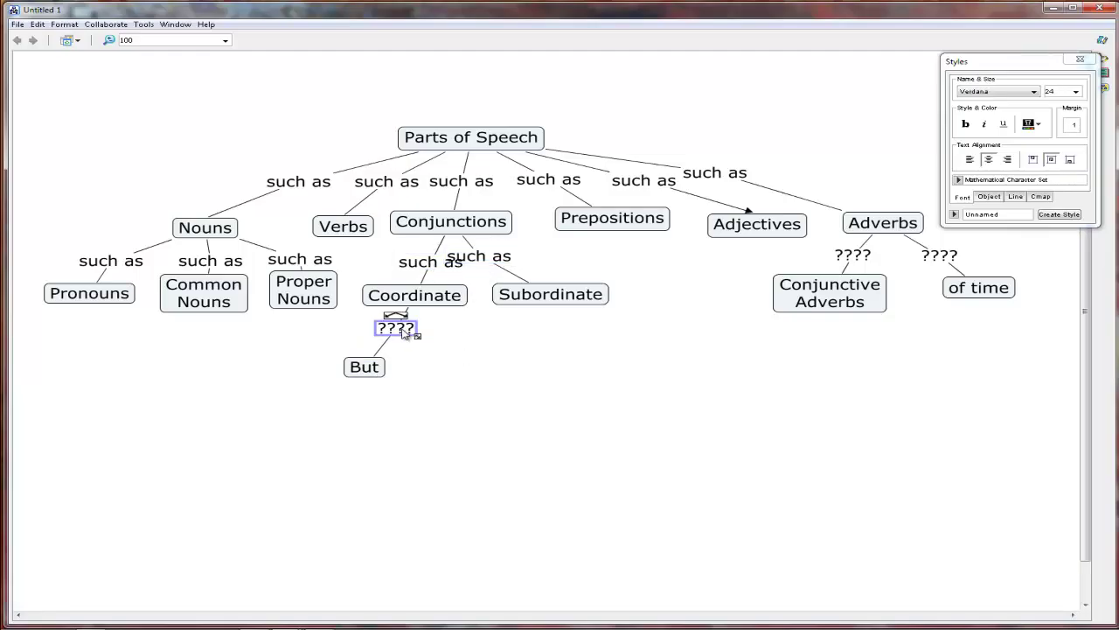
text(such as)
drag(485, 259, 510, 262)
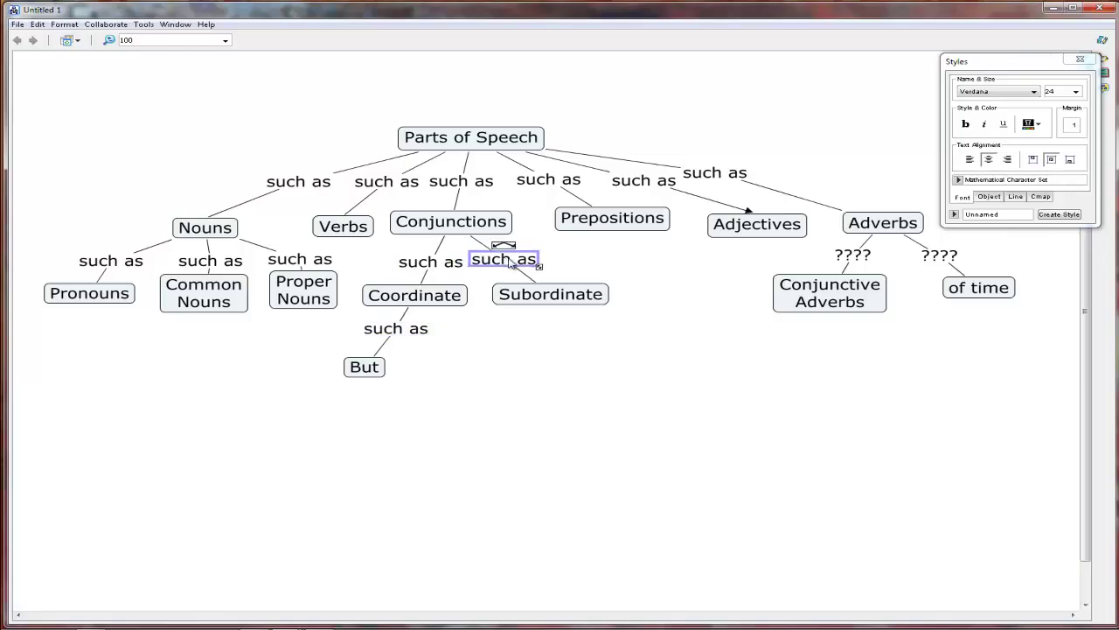
click(534, 352)
Step: Add 'However' under Conjunctive Adverbs, linked by 'such as'
click(832, 303)
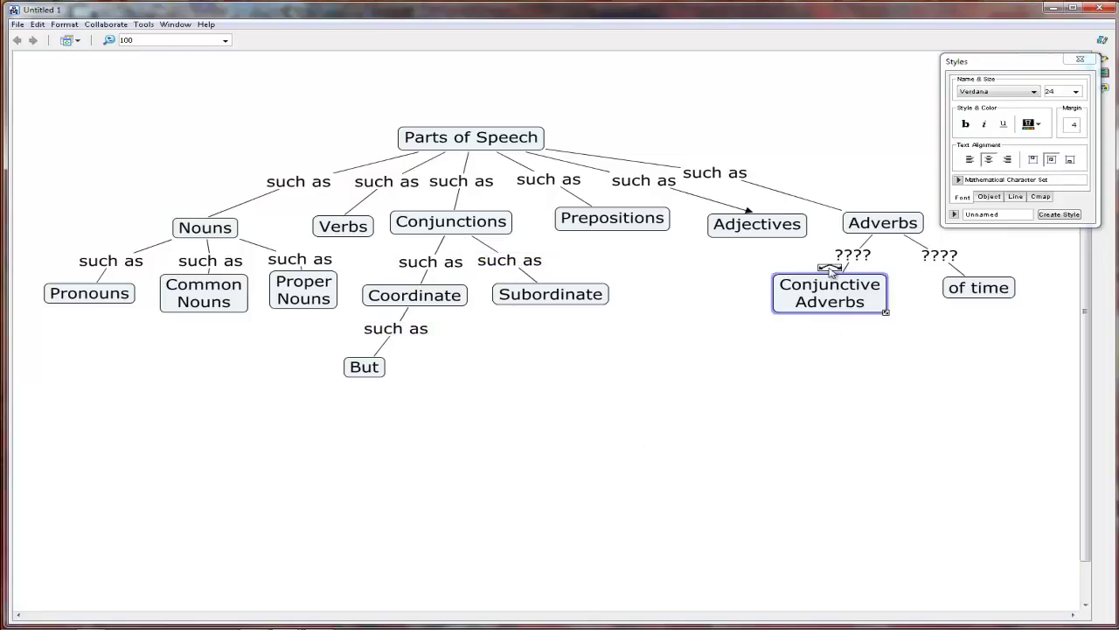
drag(830, 266, 796, 357)
click(796, 357)
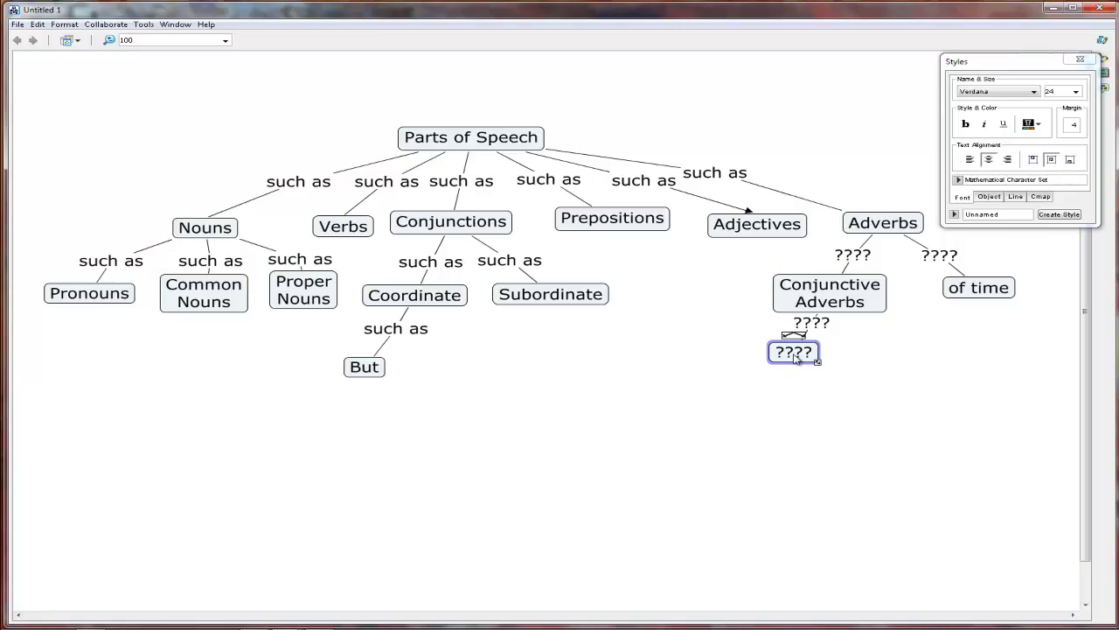
text(However)
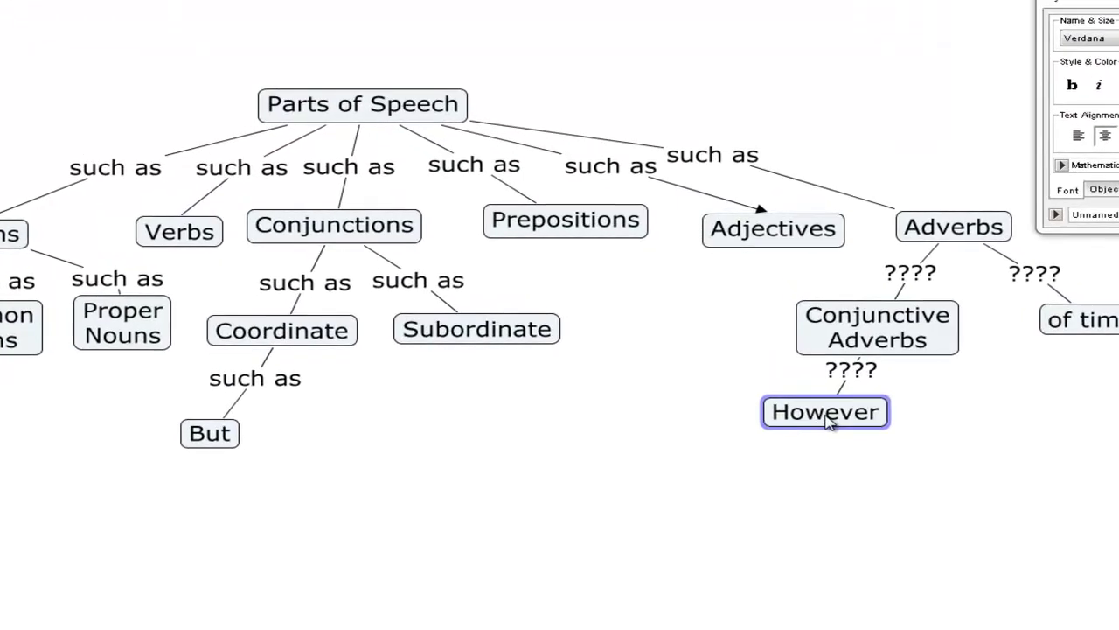
click(821, 379)
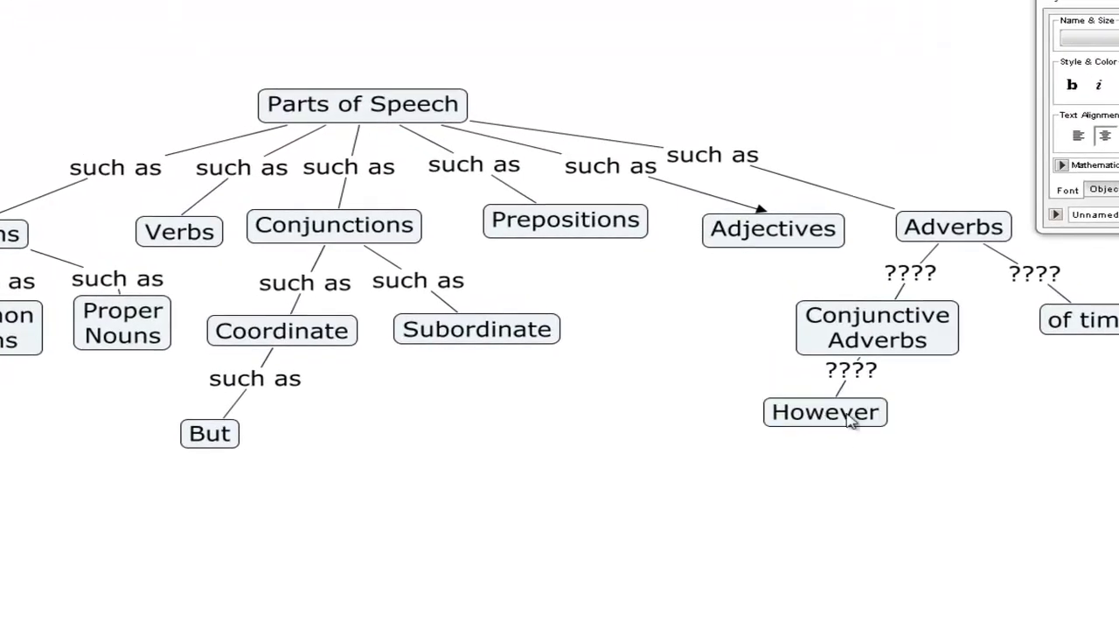
drag(850, 419, 844, 453)
drag(861, 377, 864, 395)
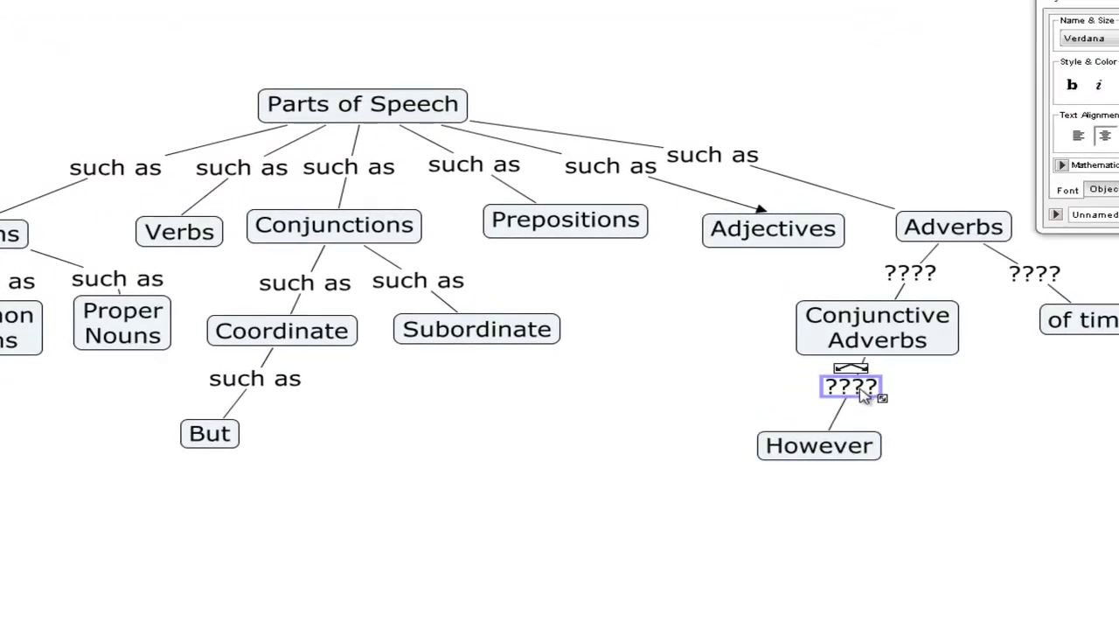
text(such as)
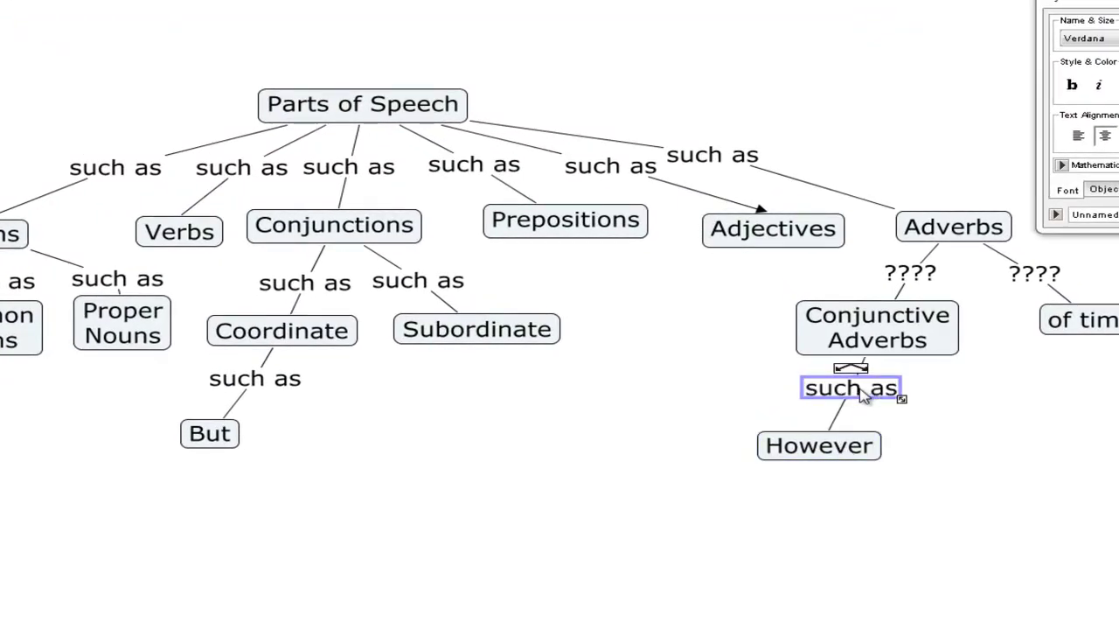
click(974, 452)
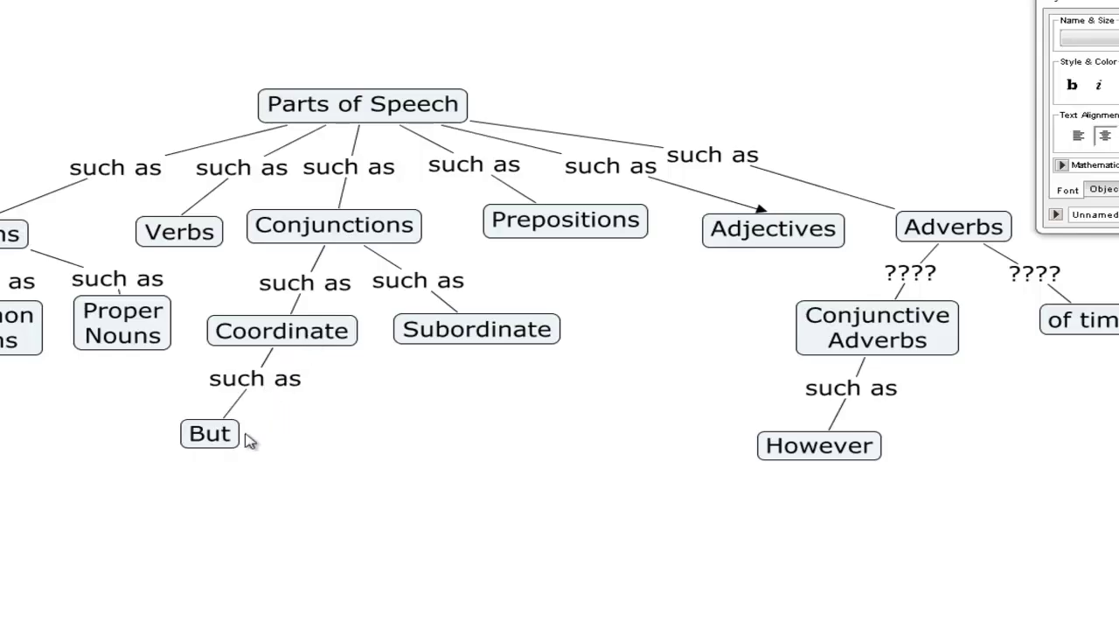
click(224, 443)
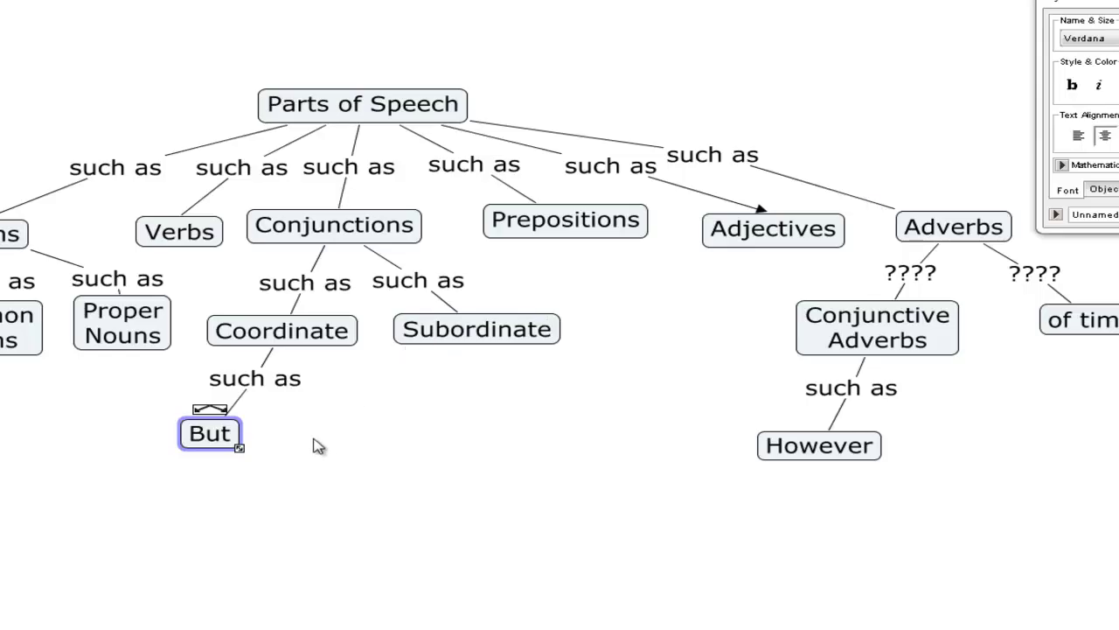
Step: Link But to However with a two-line label reading 'semantically similar'
drag(216, 416, 713, 440)
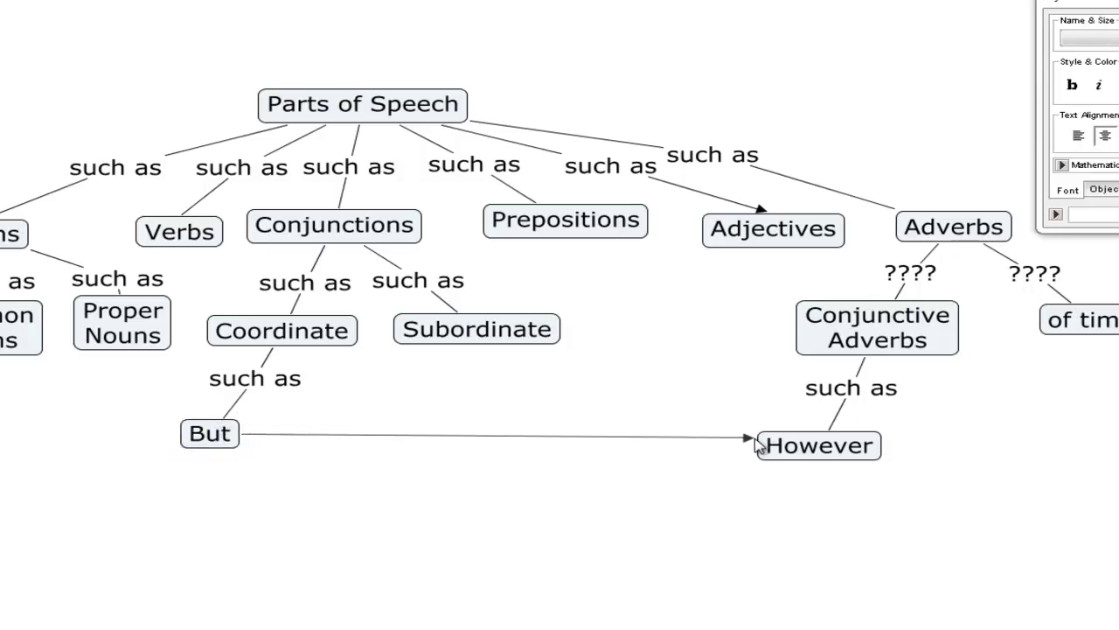
drag(713, 440, 761, 442)
click(693, 495)
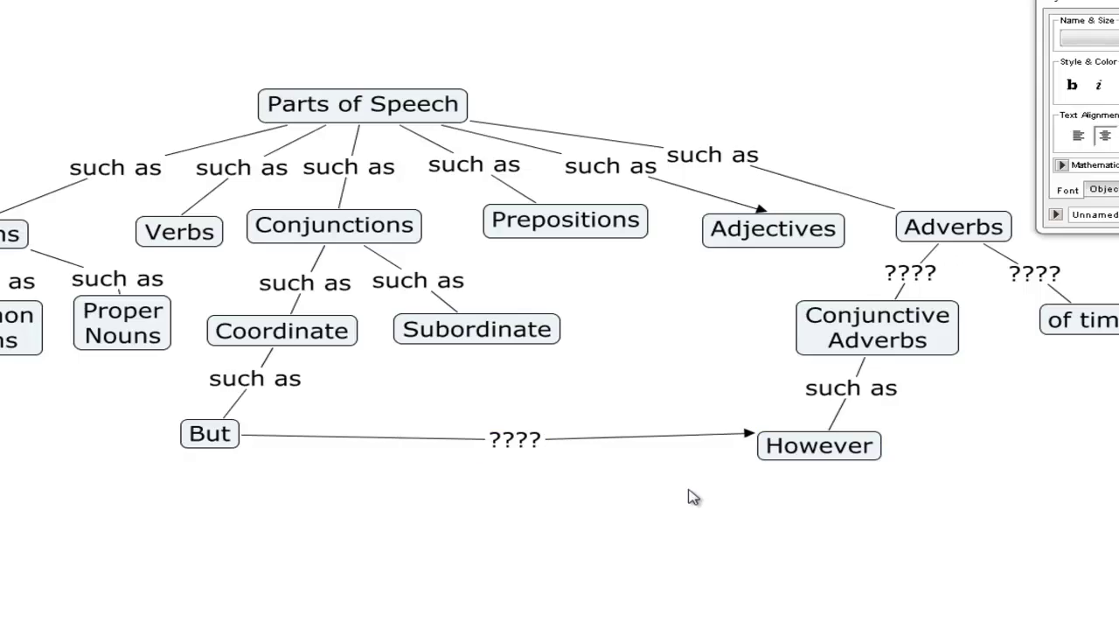
click(529, 447)
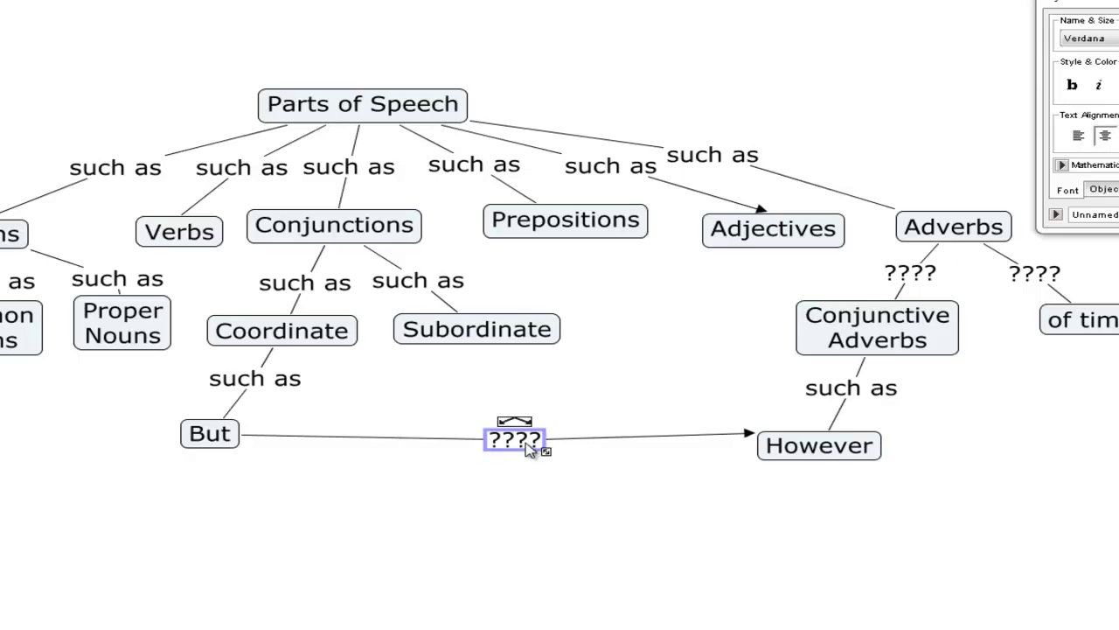
text(are)
key(BackSpace)
key(BackSpace)
key(BackSpace)
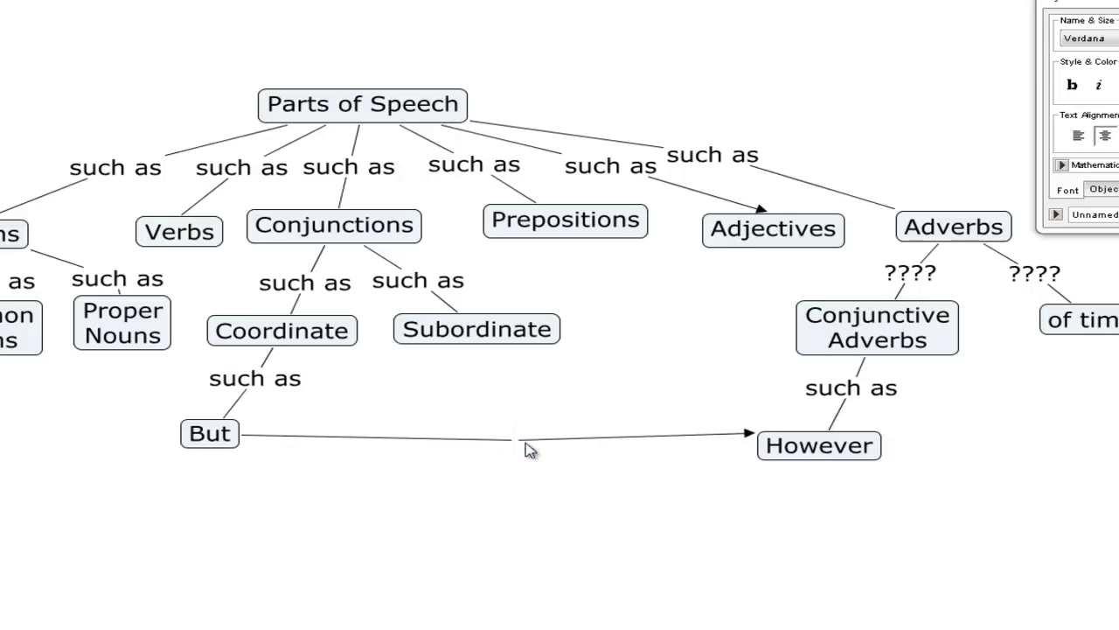
text(semantically)
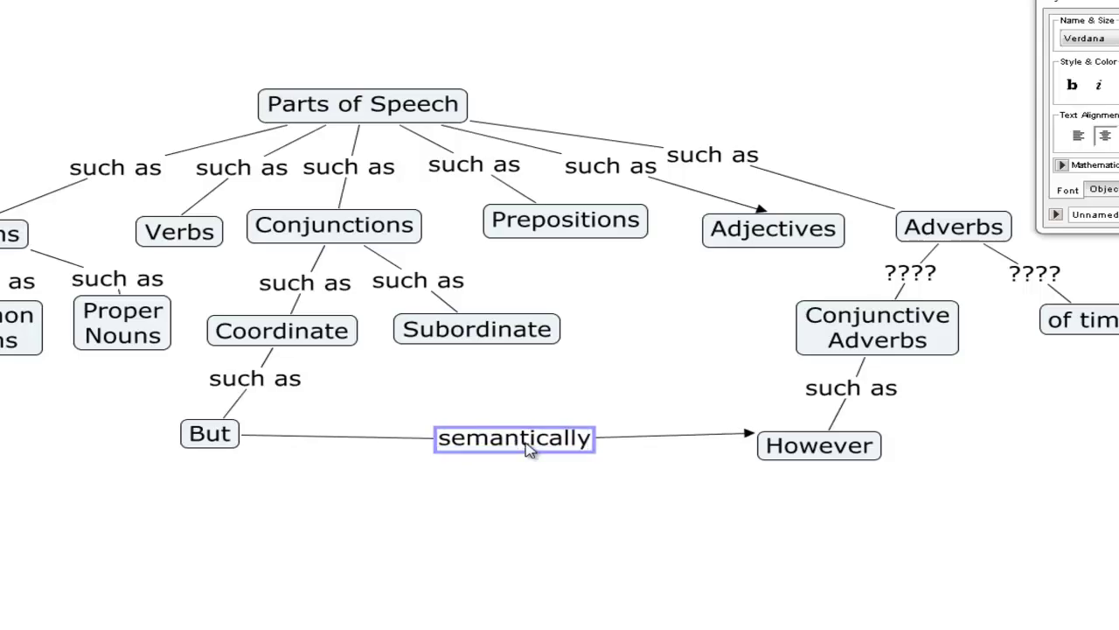
key(Return)
text(similar)
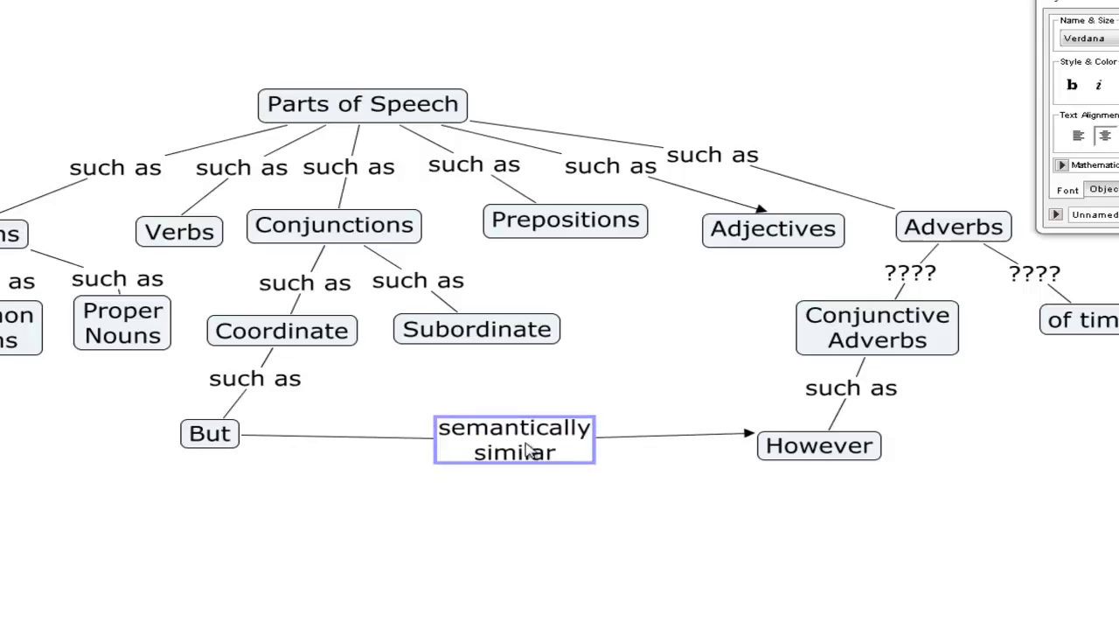
click(664, 510)
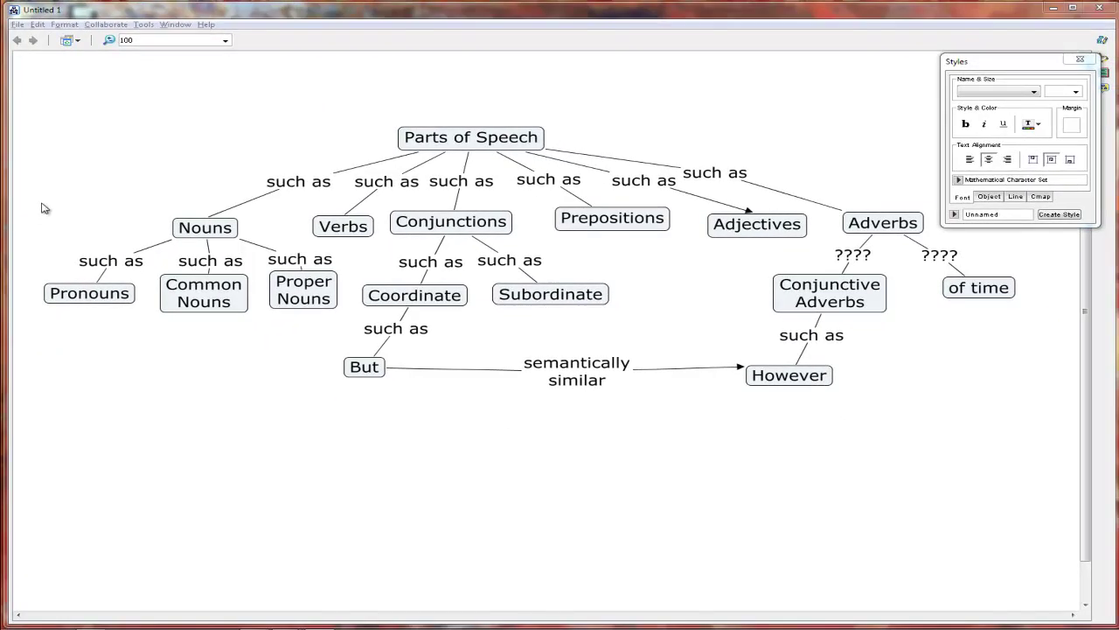
Step: Rename the ???? placeholder concept to 'Nouns'
mouse_move(41, 205)
mouse_down()
mouse_move(272, 339)
mouse_move(287, 337)
mouse_up()
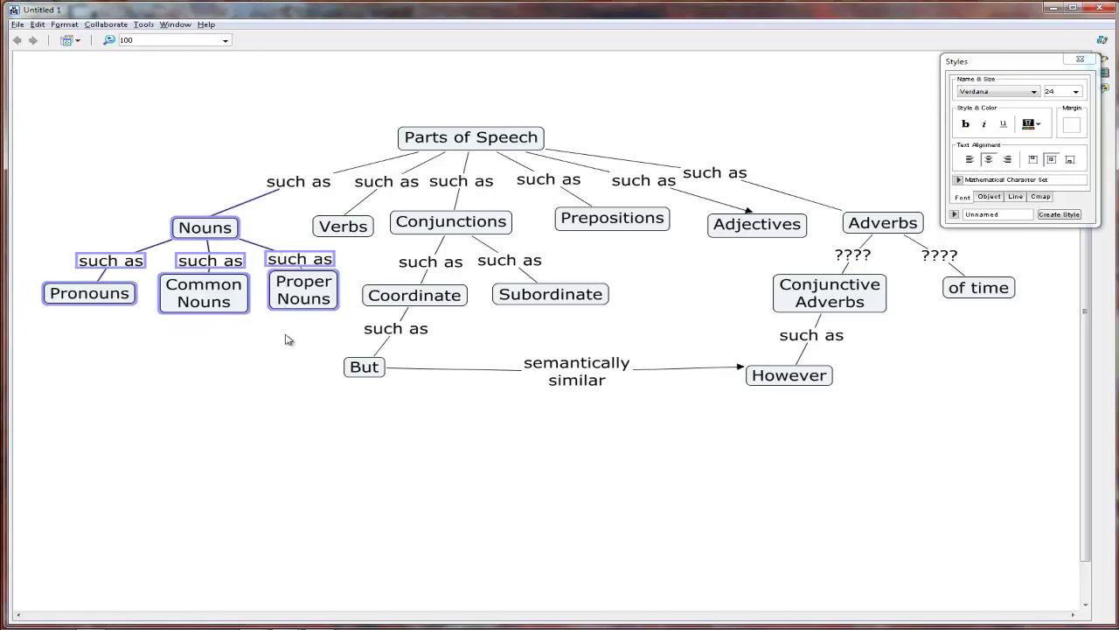
right_click(214, 237)
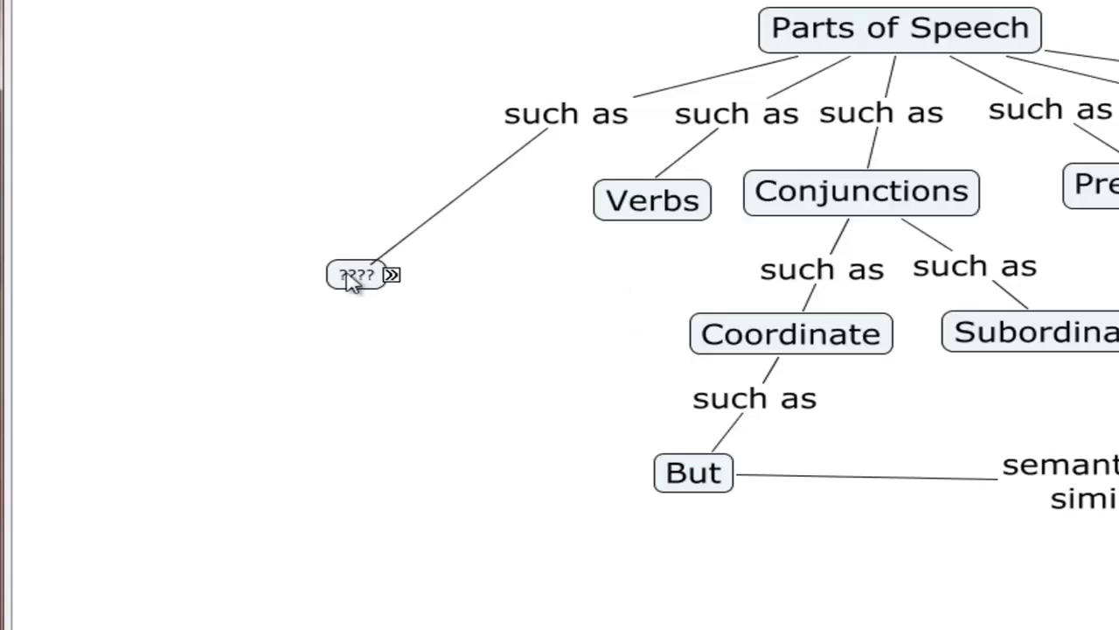
click(351, 282)
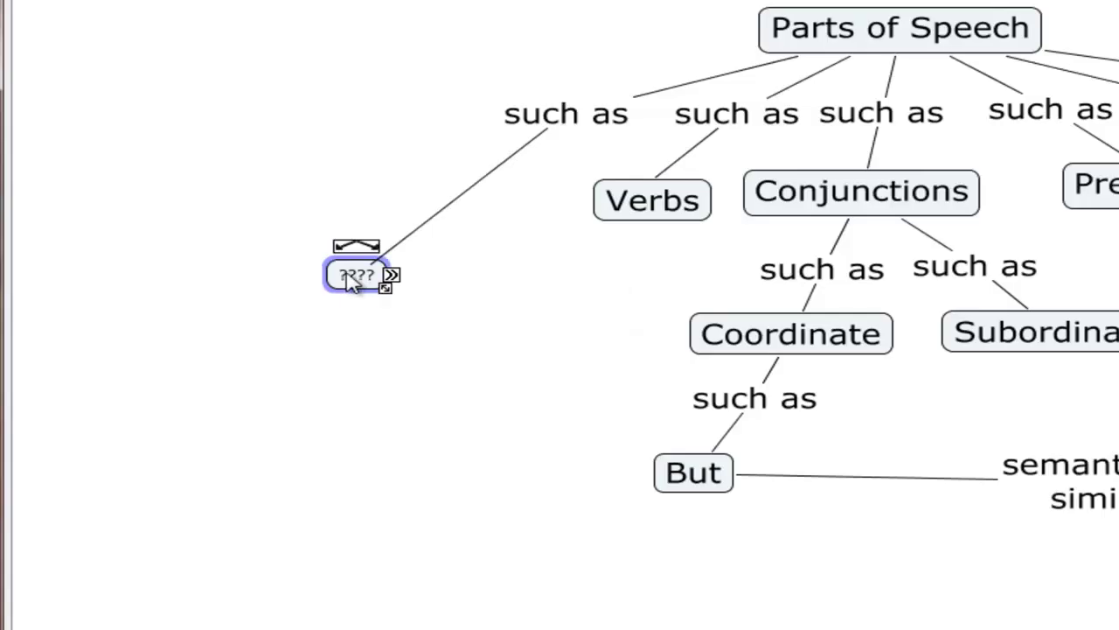
double_click(351, 282)
text(Nouns)
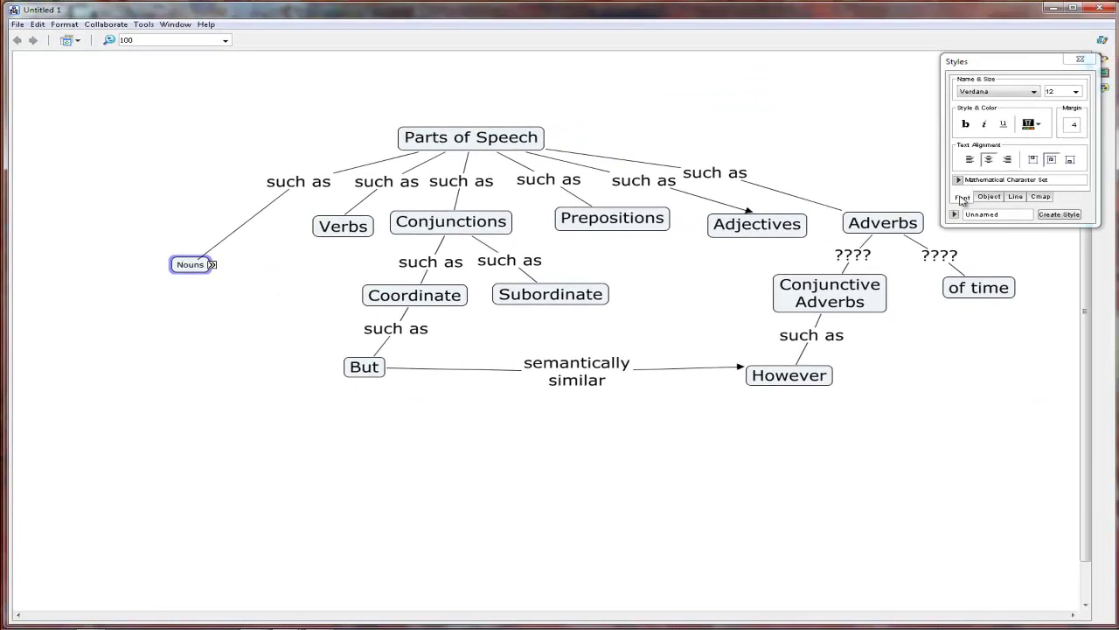
Step: Enlarge the Nouns label text to font size 24
click(1076, 92)
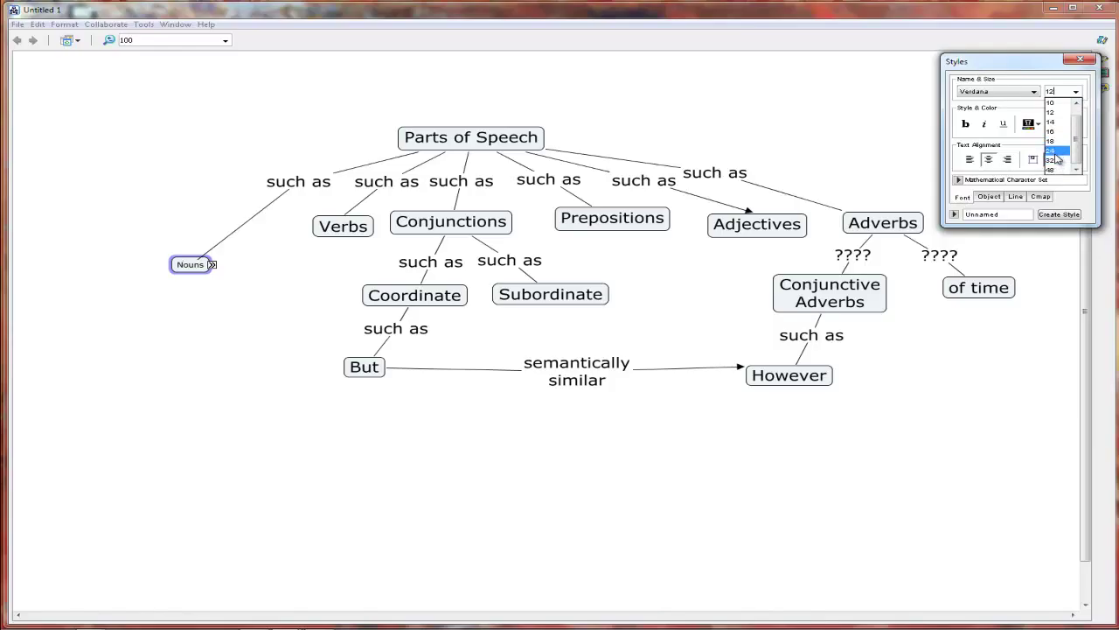
click(248, 247)
click(1076, 92)
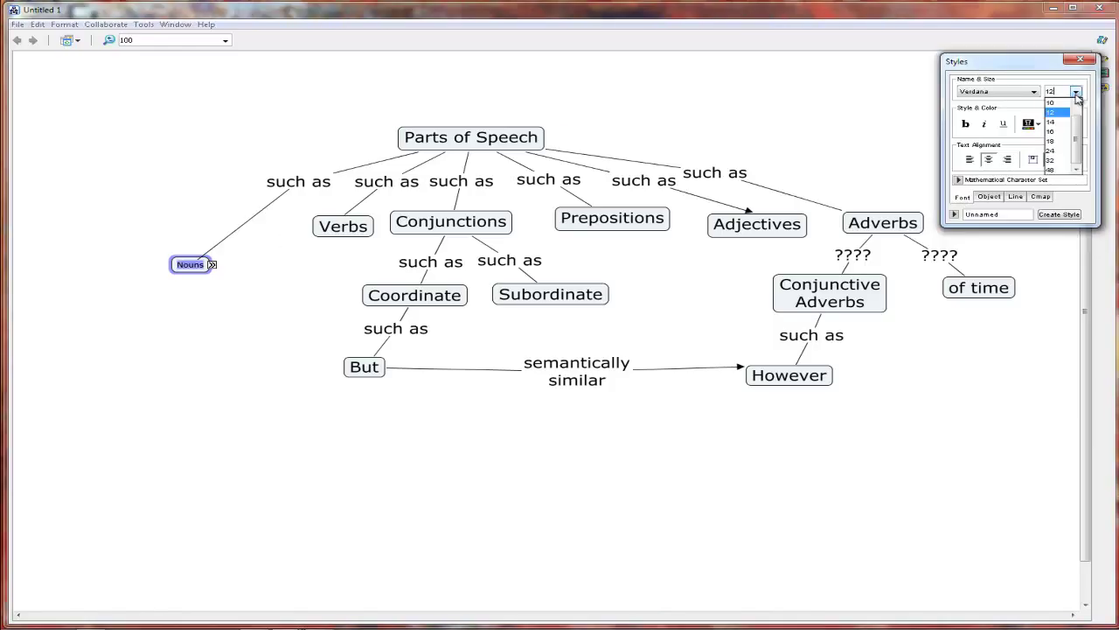
click(1058, 151)
click(976, 378)
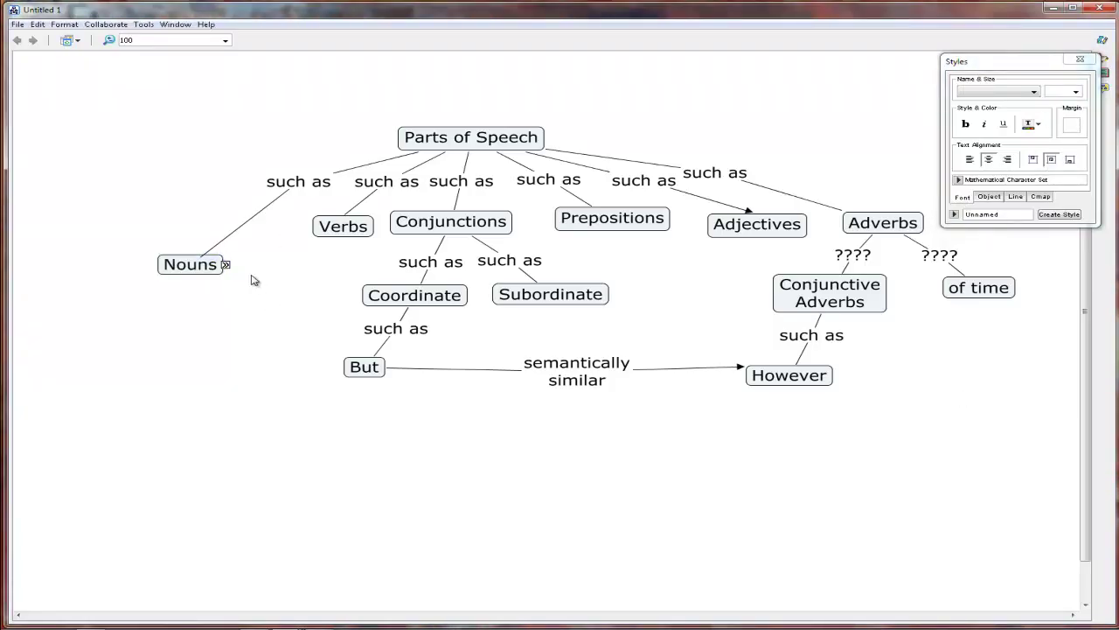
Step: Expand the Nouns nested node to show Pronouns, Common Nouns and Proper Nouns
click(226, 265)
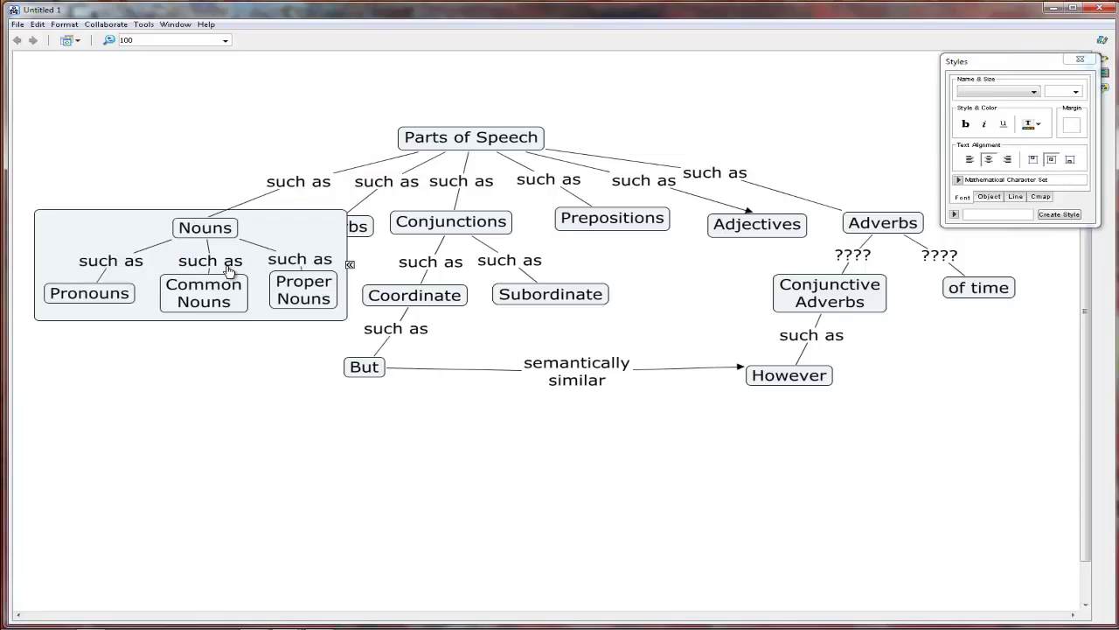
click(350, 265)
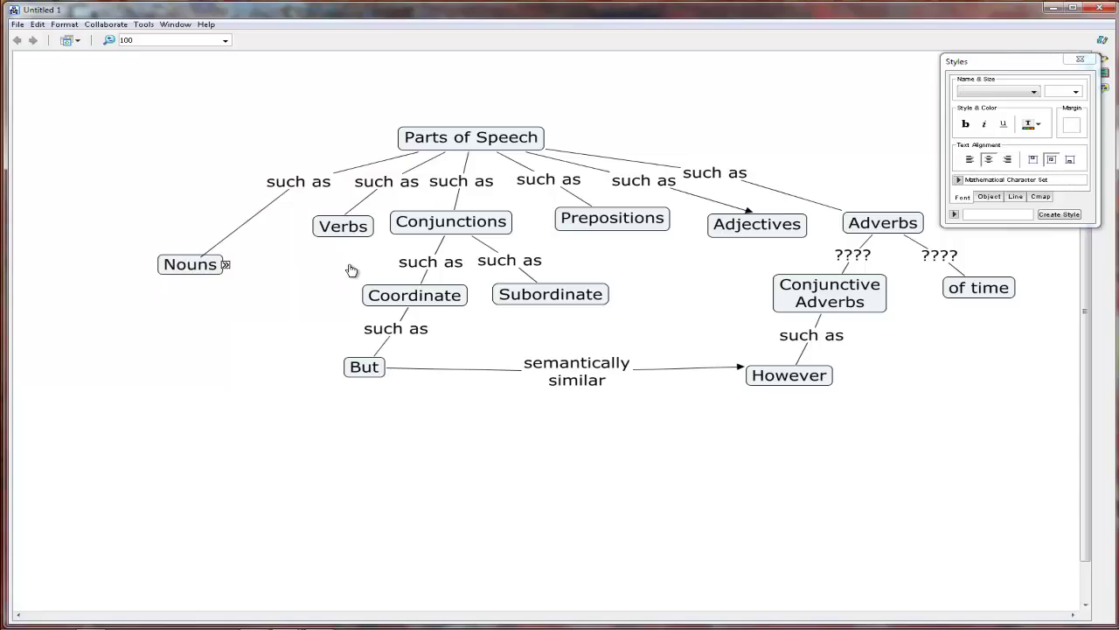
click(227, 266)
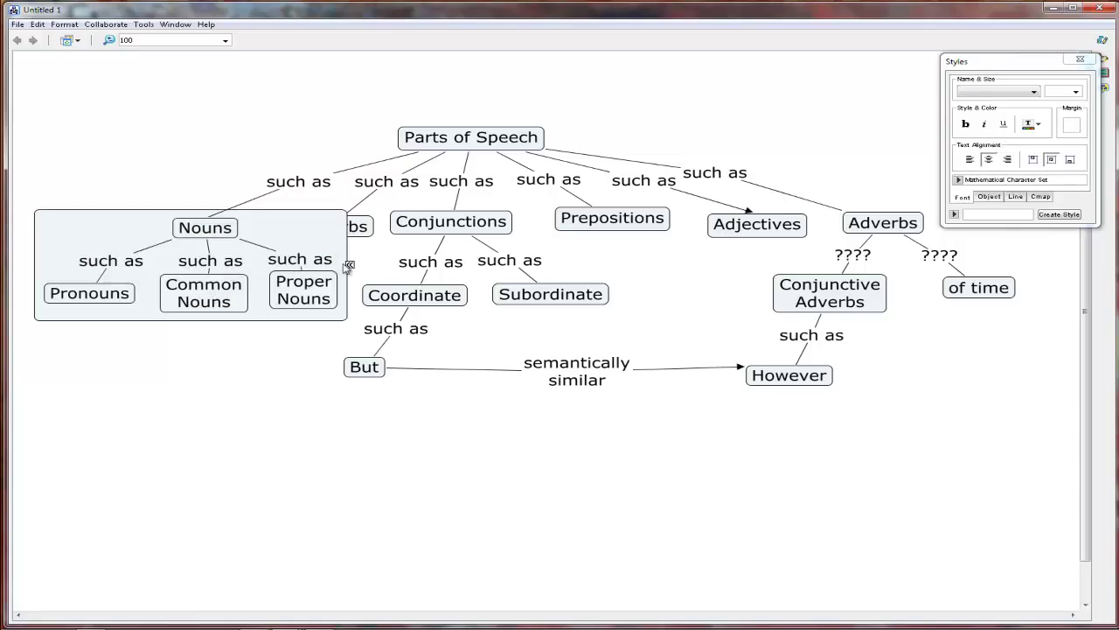
click(350, 269)
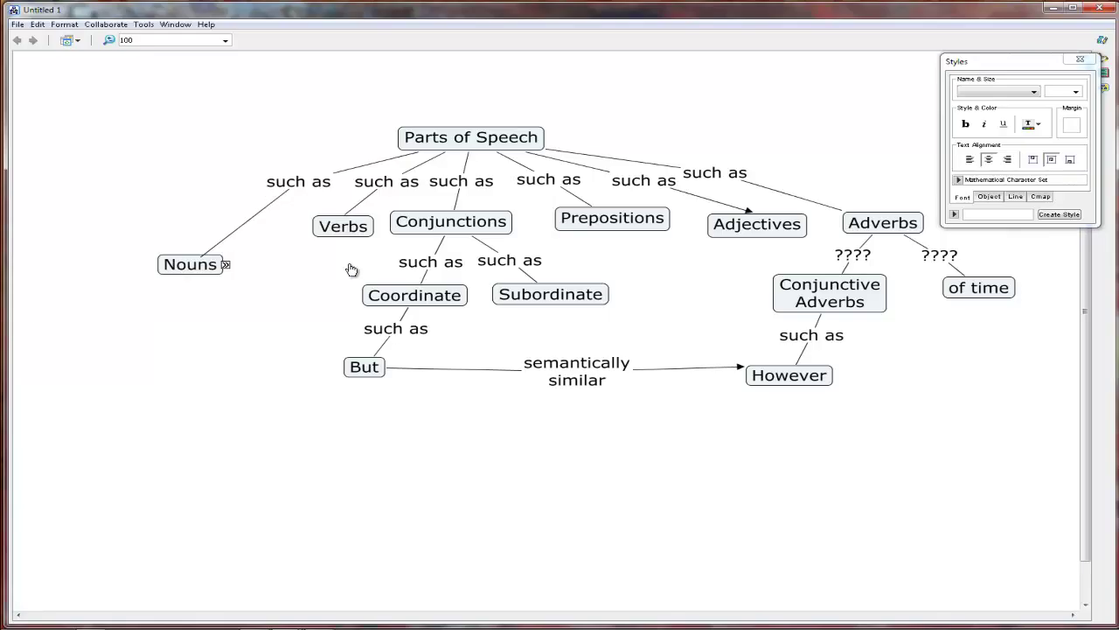
click(226, 264)
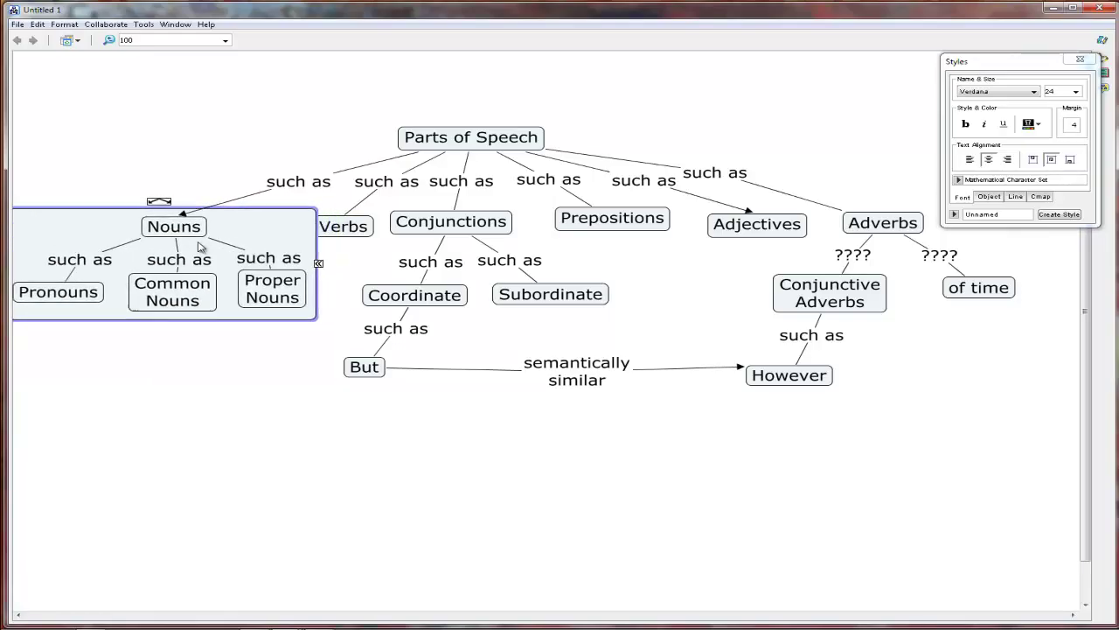
drag(348, 236, 355, 236)
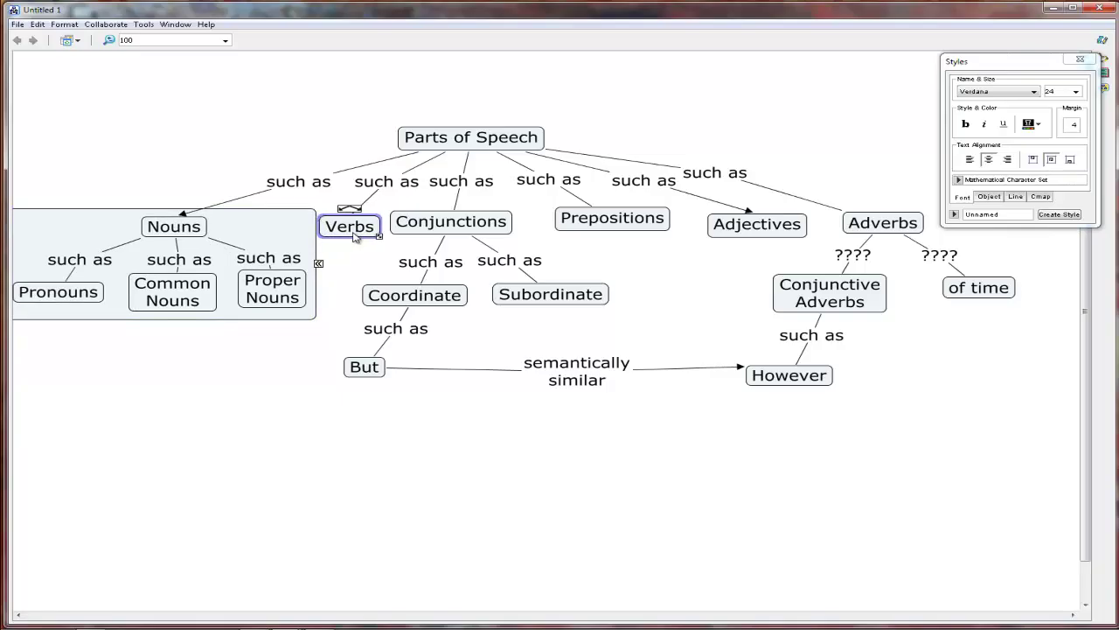
Step: Make the Parts of Speech concept text bold at size 32
click(549, 431)
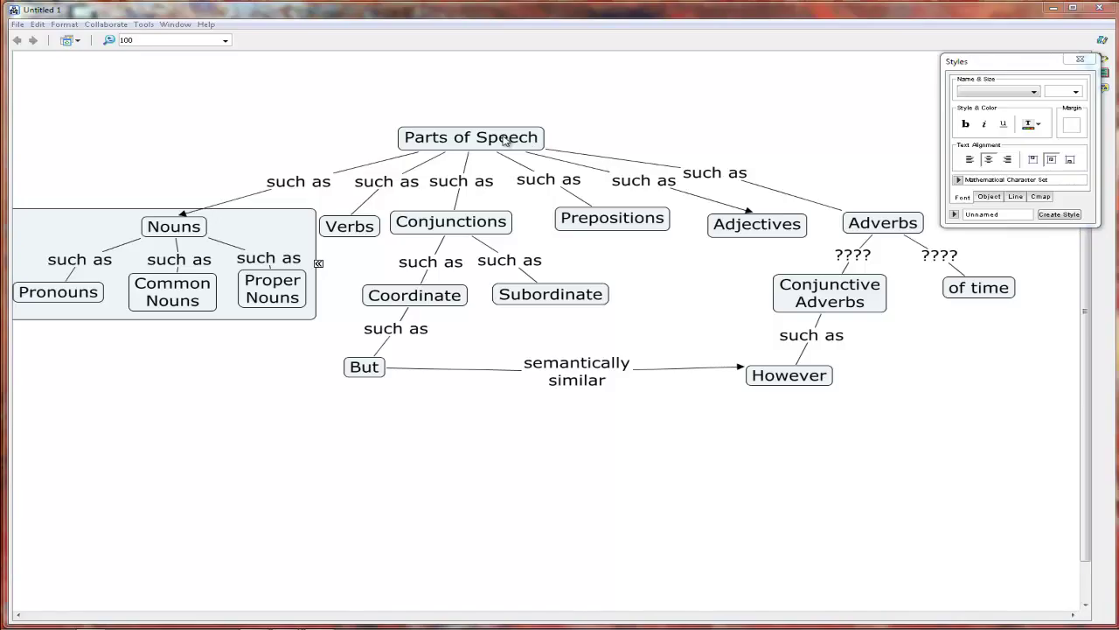
click(505, 140)
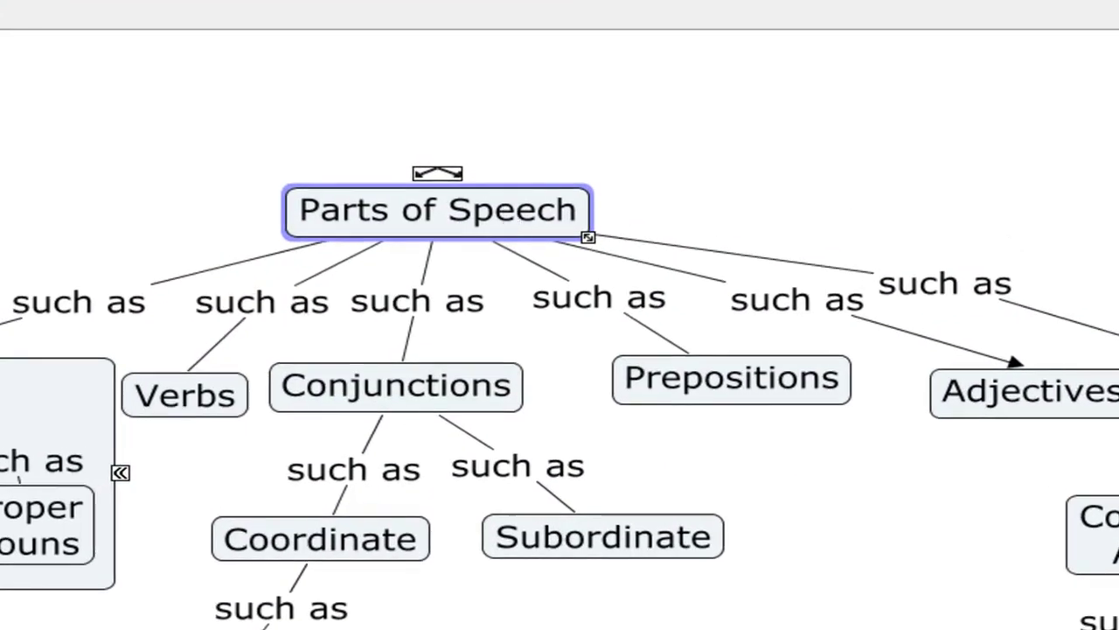
click(931, 116)
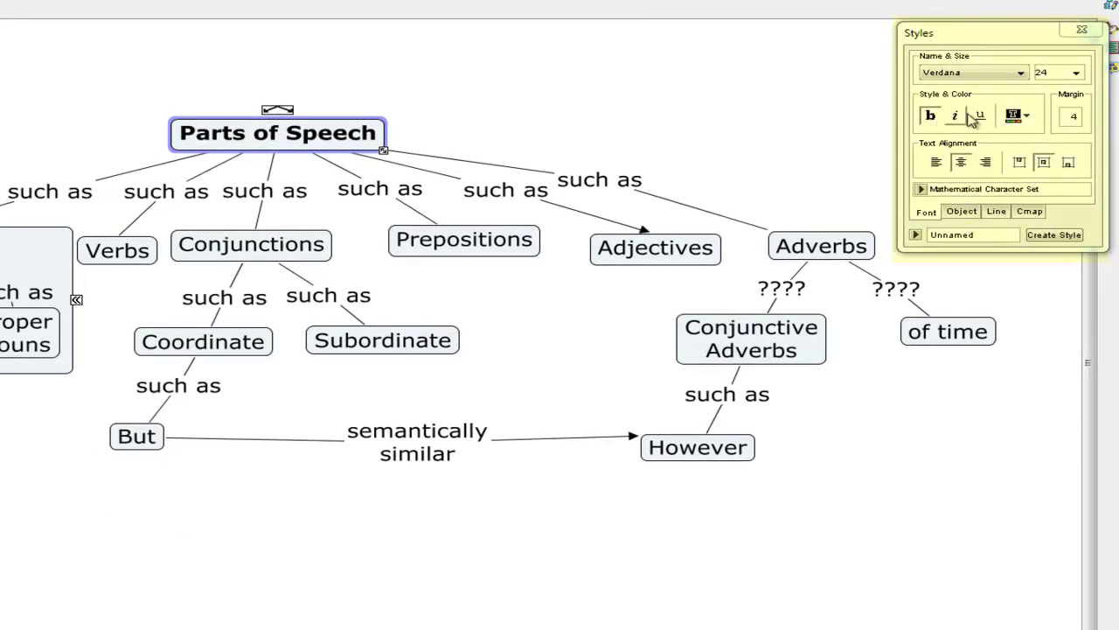
click(1075, 73)
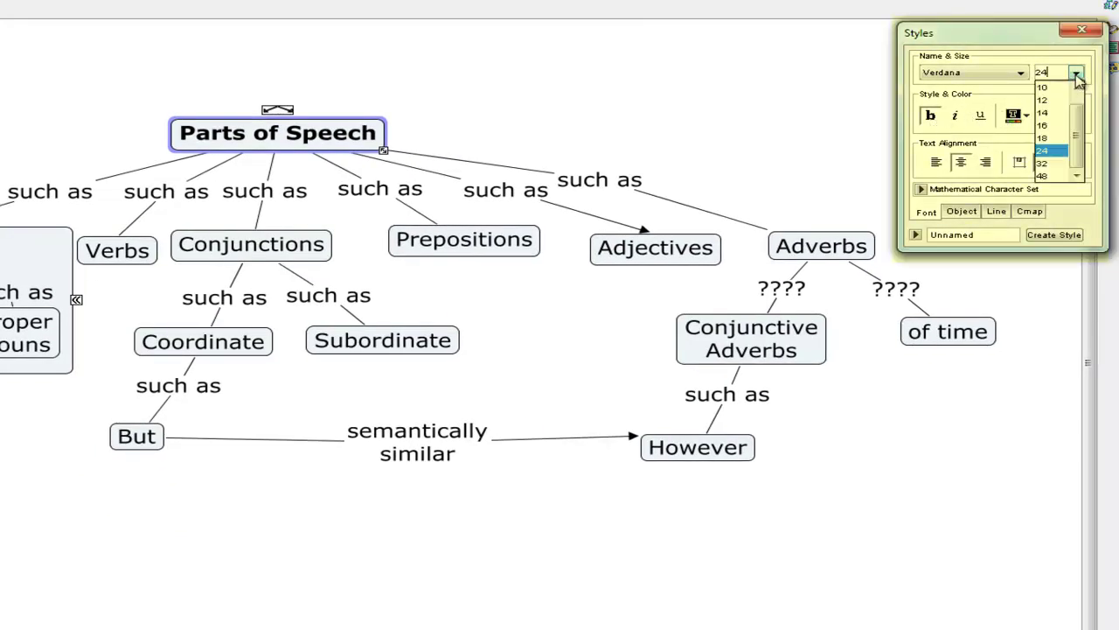
click(1045, 163)
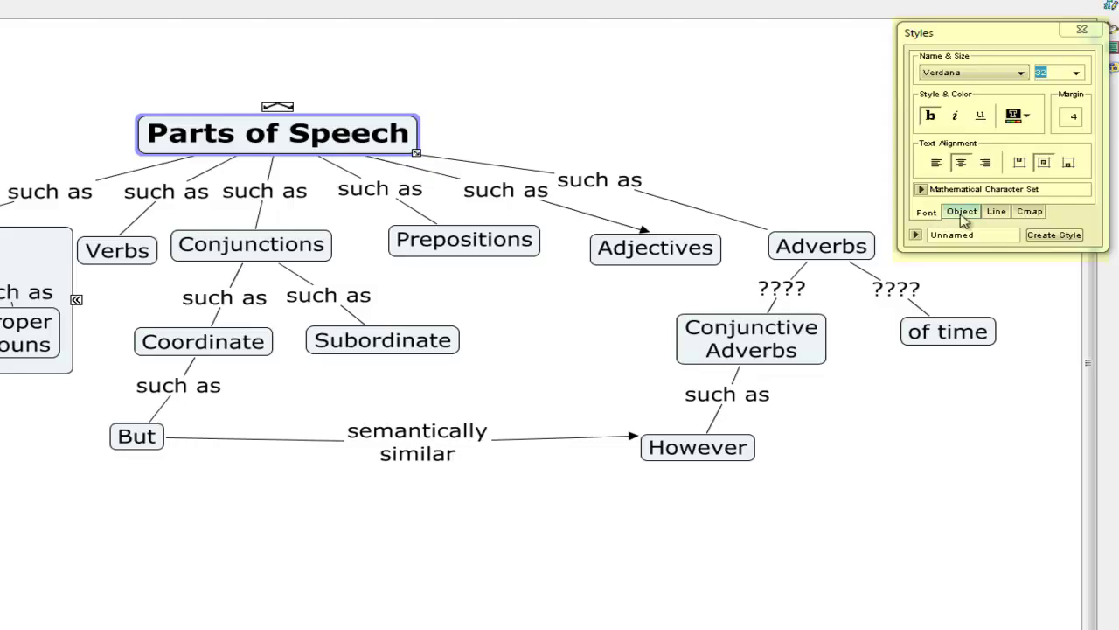
Step: Fill the Parts of Speech concept with orange-yellow
click(962, 214)
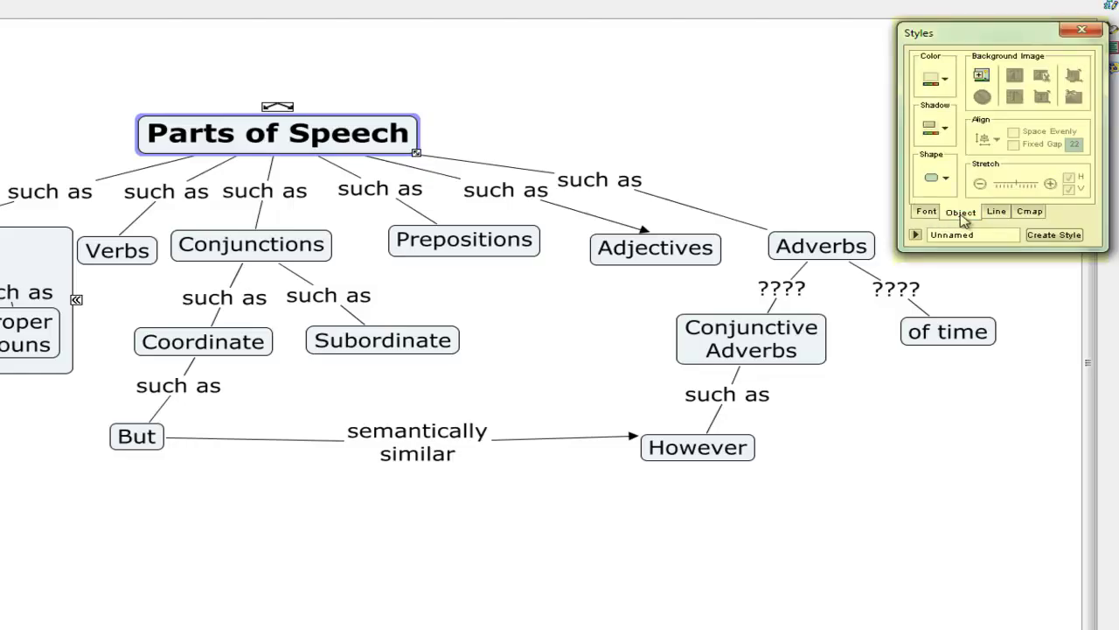
click(943, 83)
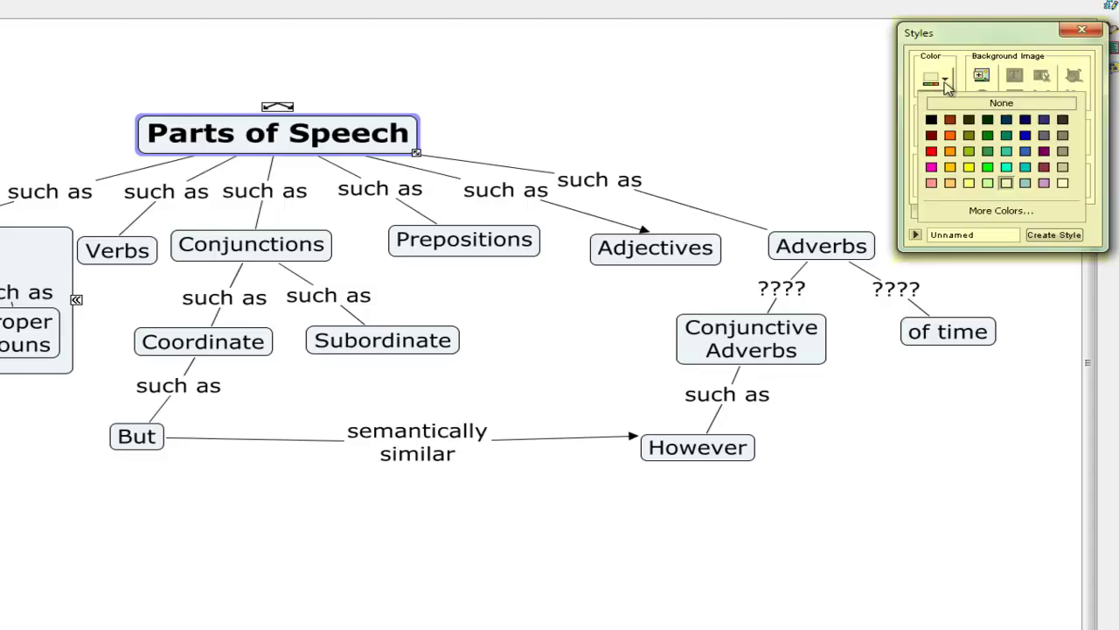
click(952, 168)
click(735, 116)
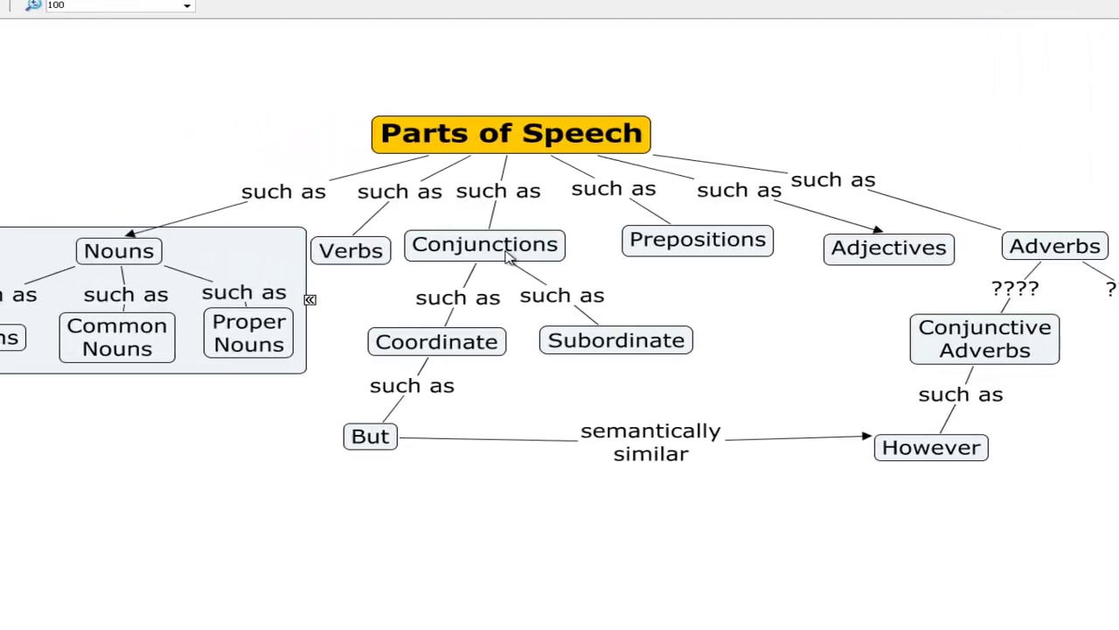
Step: Fill Conjunctions, Coordinate, Subordinate, But and their three such as links light yellow
click(510, 254)
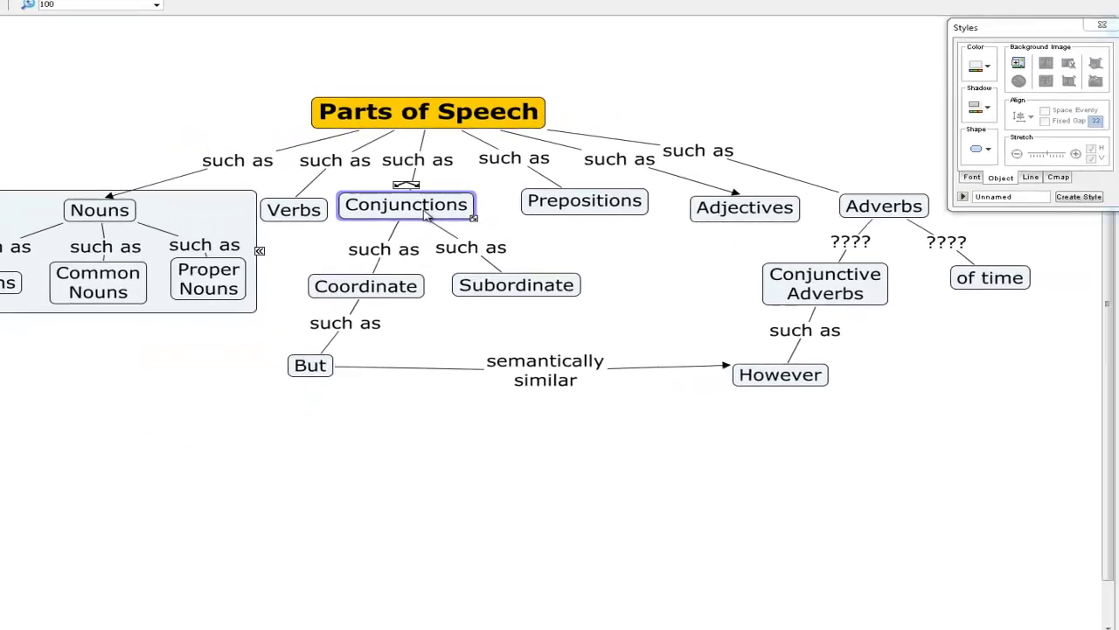
ctrl+click(354, 292)
ctrl+click(387, 254)
ctrl+click(470, 252)
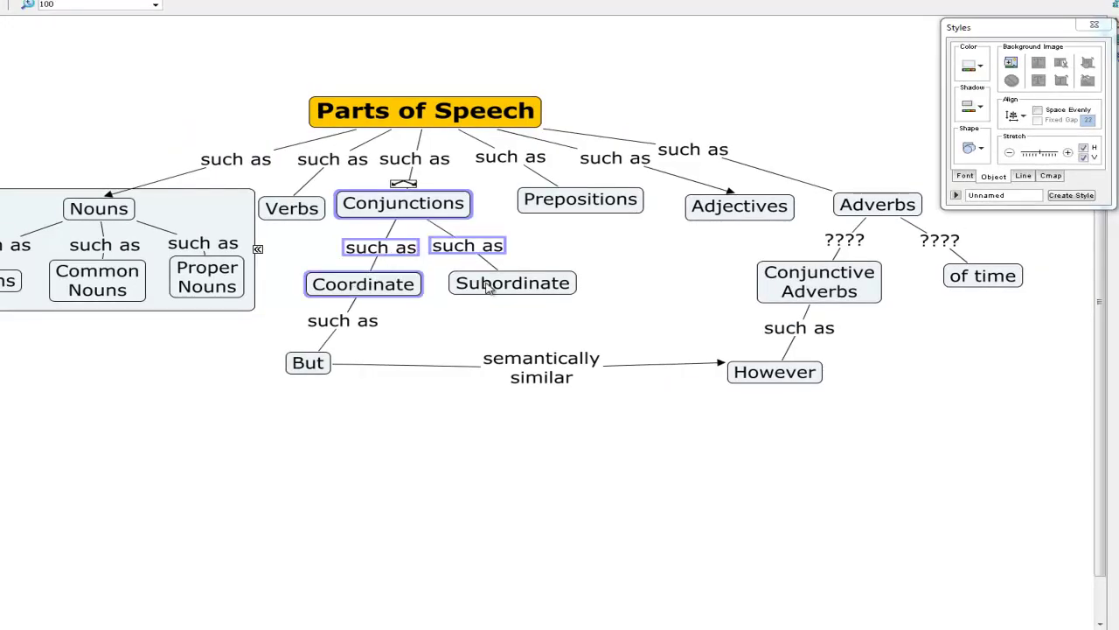
ctrl+click(489, 288)
ctrl+click(348, 323)
ctrl+click(311, 367)
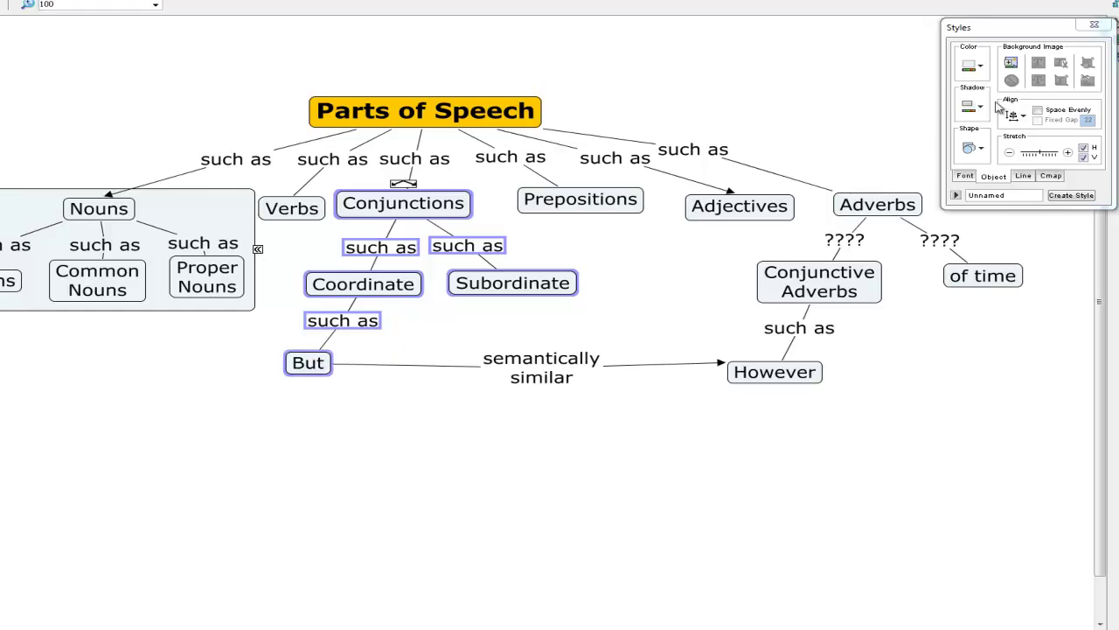
click(980, 74)
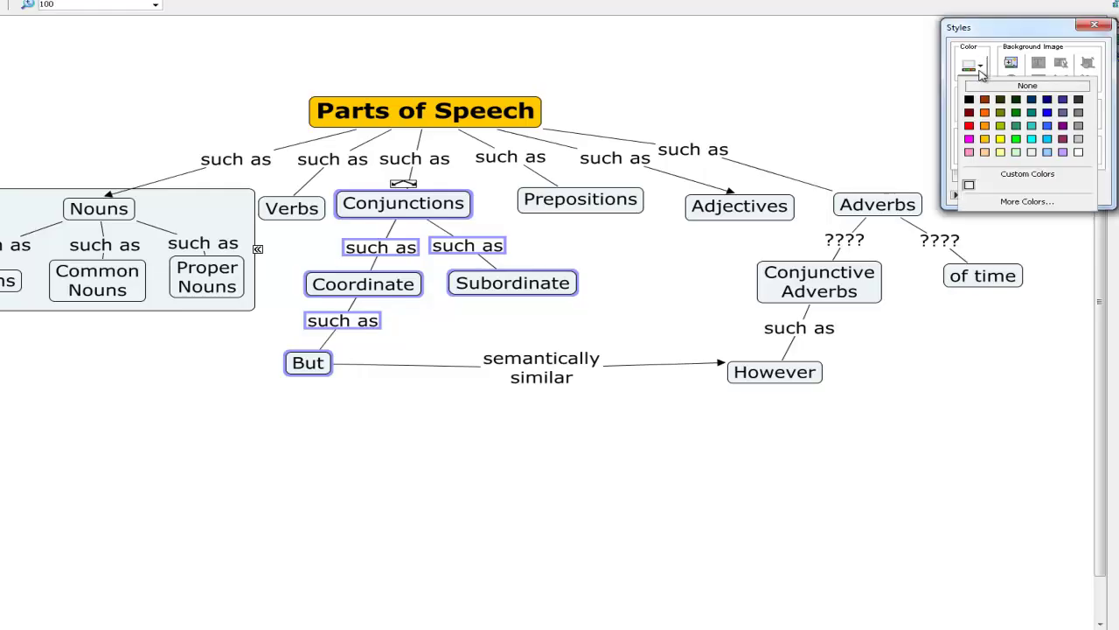
click(1000, 152)
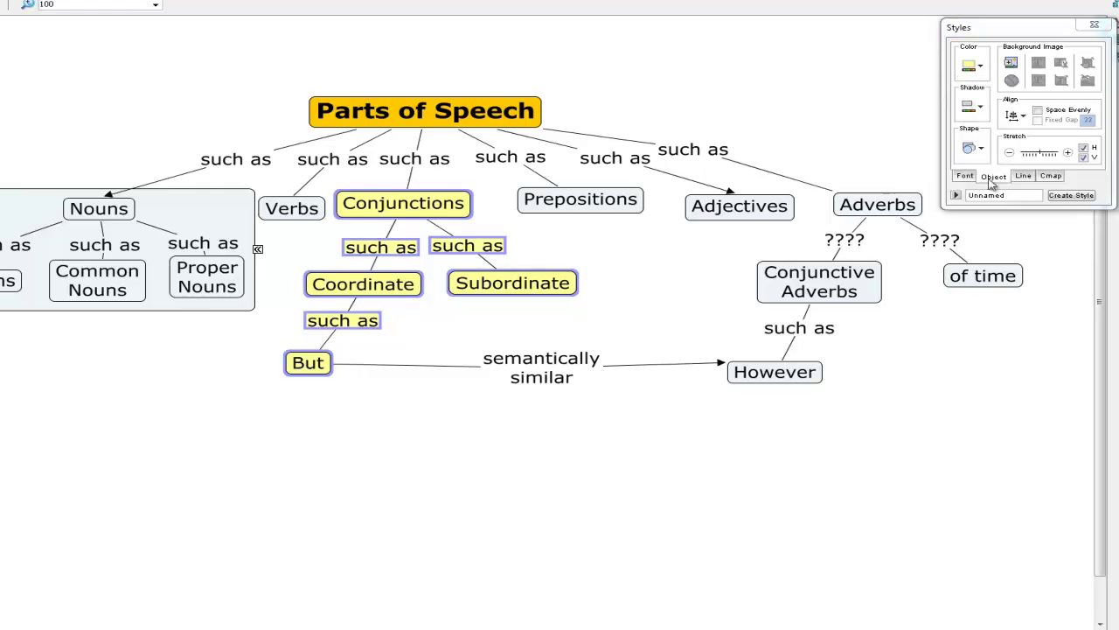
Step: Give Adverbs, Conjunctive Adverbs, of time, However and the link into Adverbs a light shadow and pink fill
click(1004, 339)
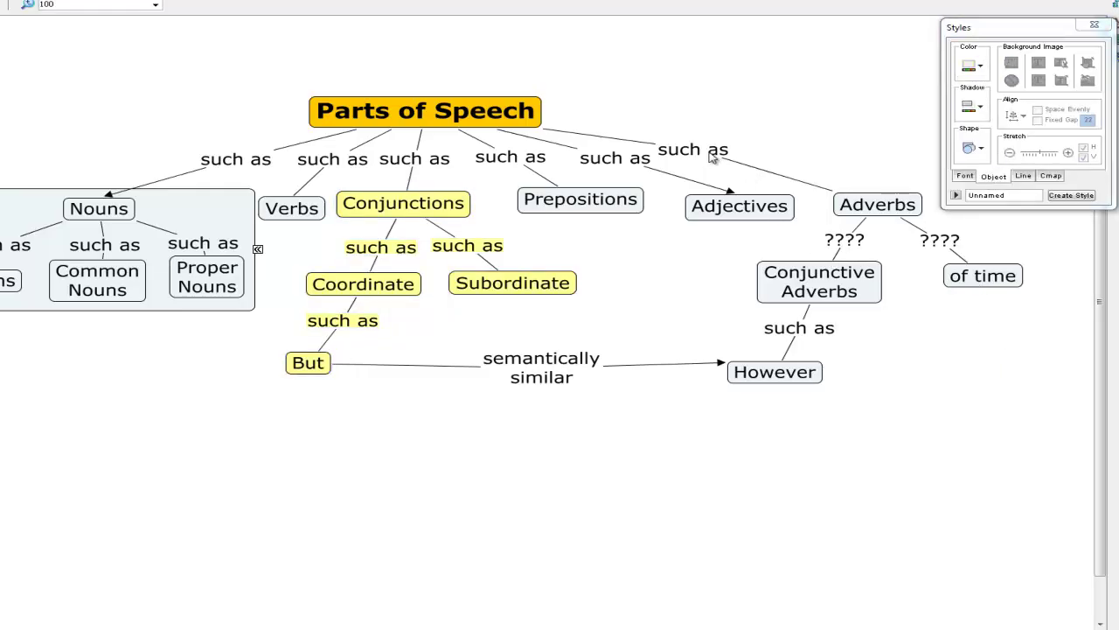
click(713, 154)
ctrl+click(873, 208)
ctrl+click(836, 284)
ctrl+click(969, 280)
ctrl+click(803, 377)
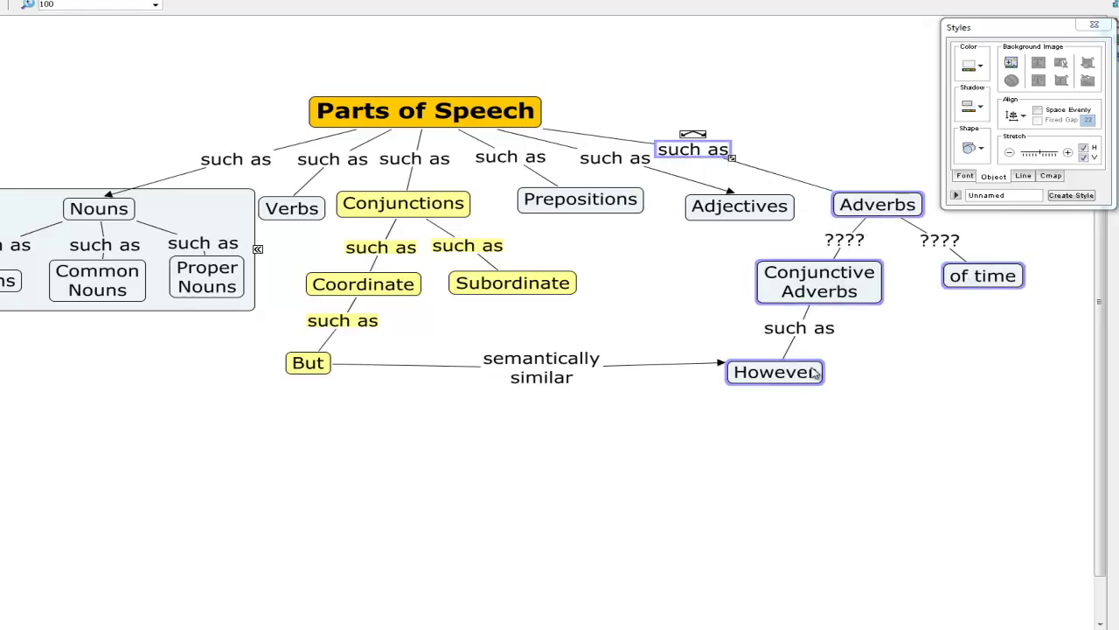
click(981, 108)
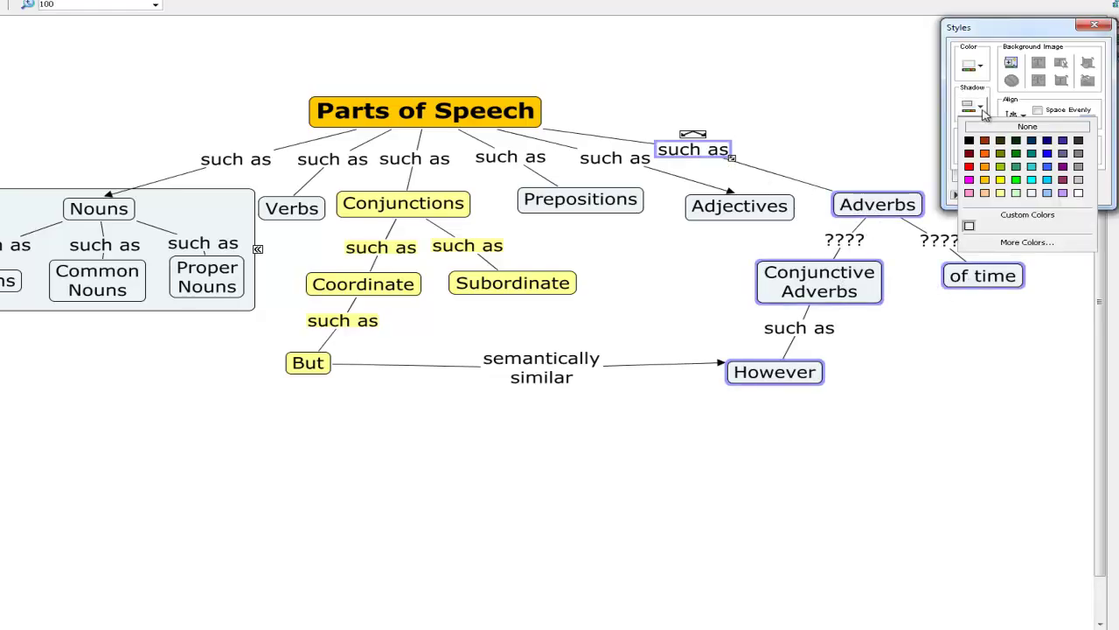
click(1032, 194)
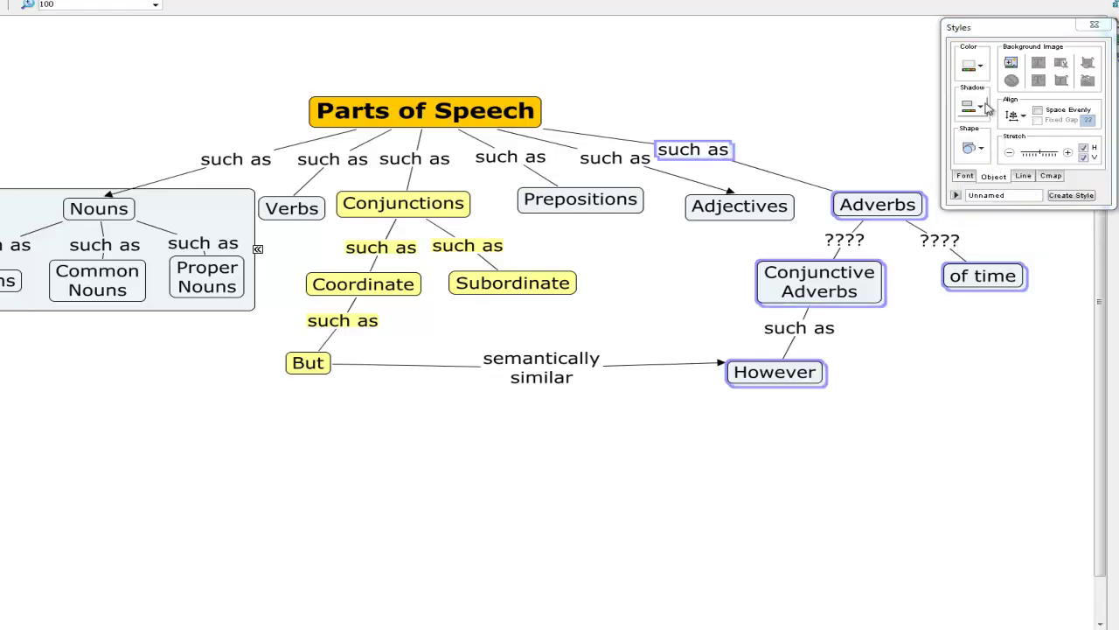
click(980, 66)
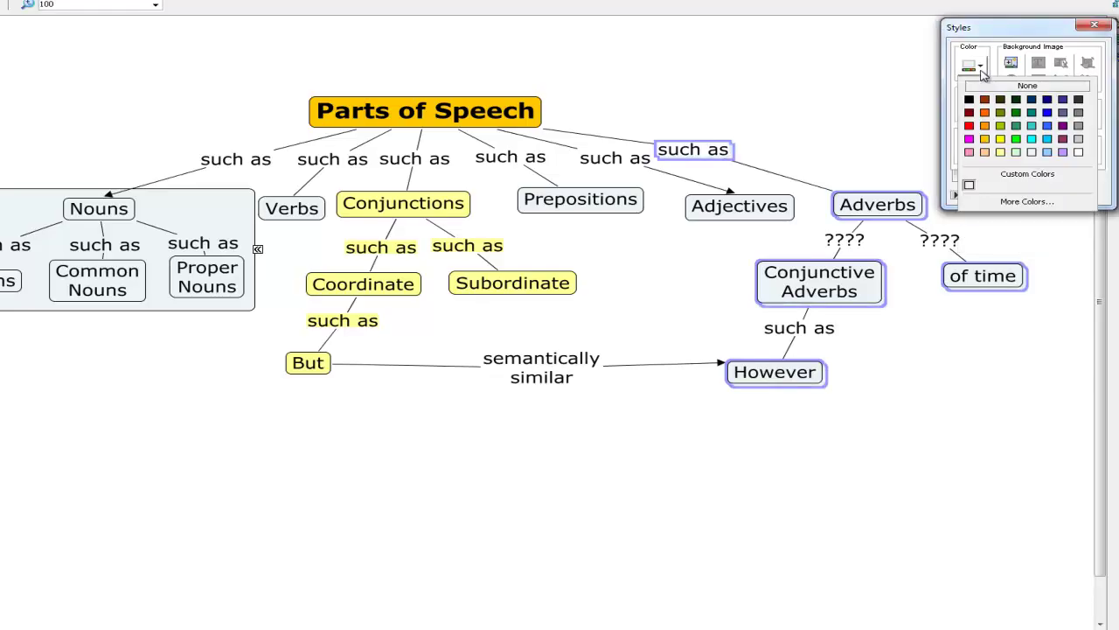
click(969, 152)
click(929, 380)
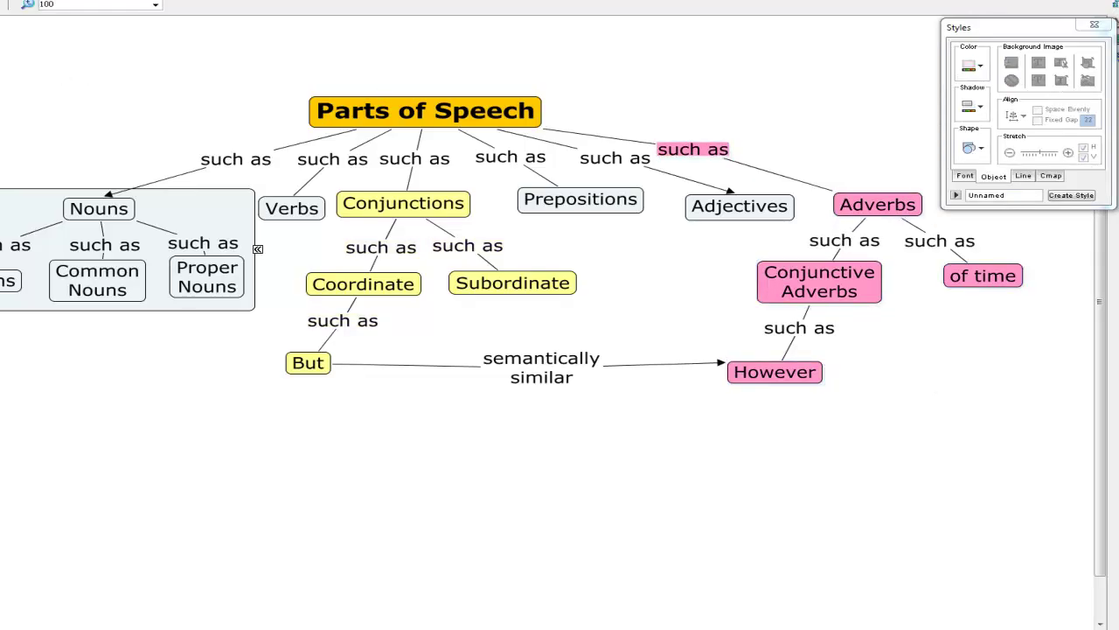
Step: Set the map's link line thickness to 4
mouse_move(29, 90)
mouse_down()
mouse_move(982, 408)
mouse_move(999, 400)
mouse_up()
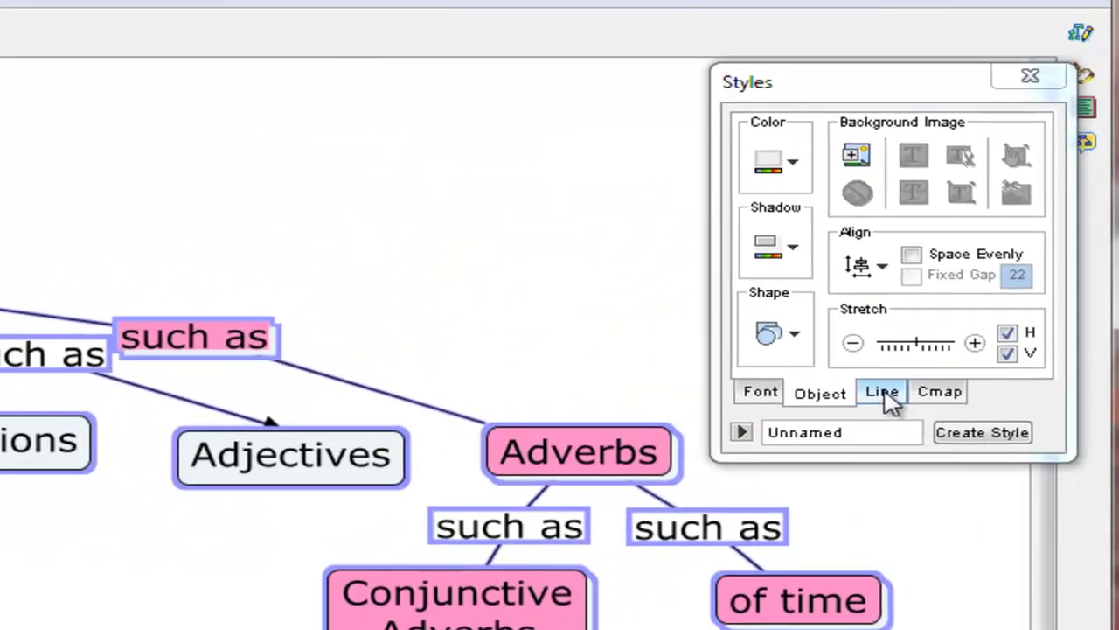
click(979, 251)
click(910, 158)
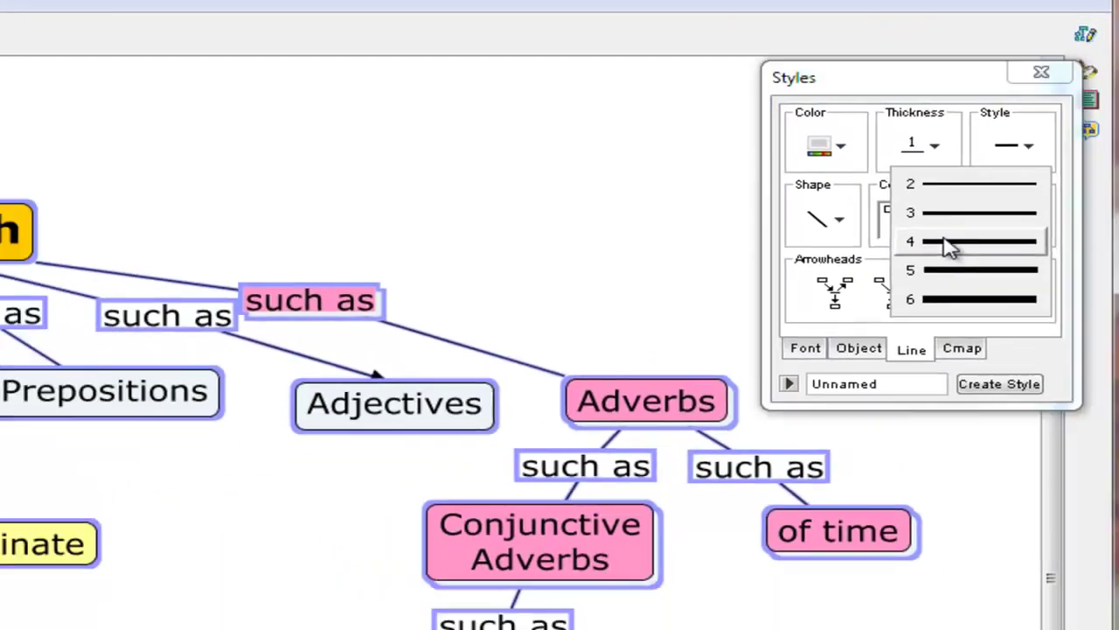
click(926, 271)
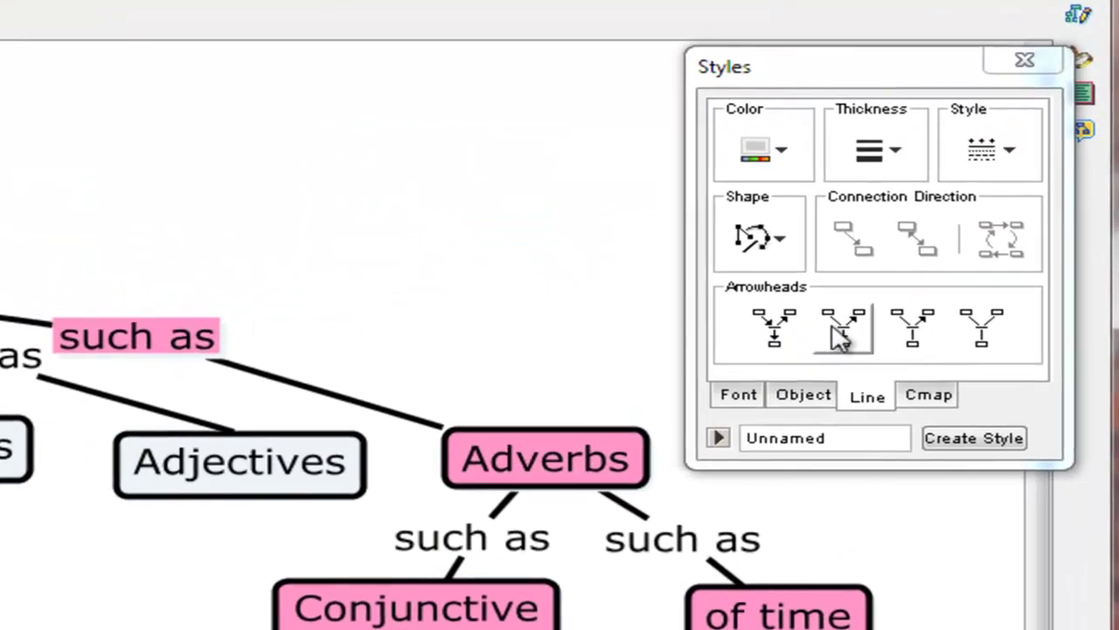
Step: Select everything and add arrowheads pointing to each link's concept
click(852, 335)
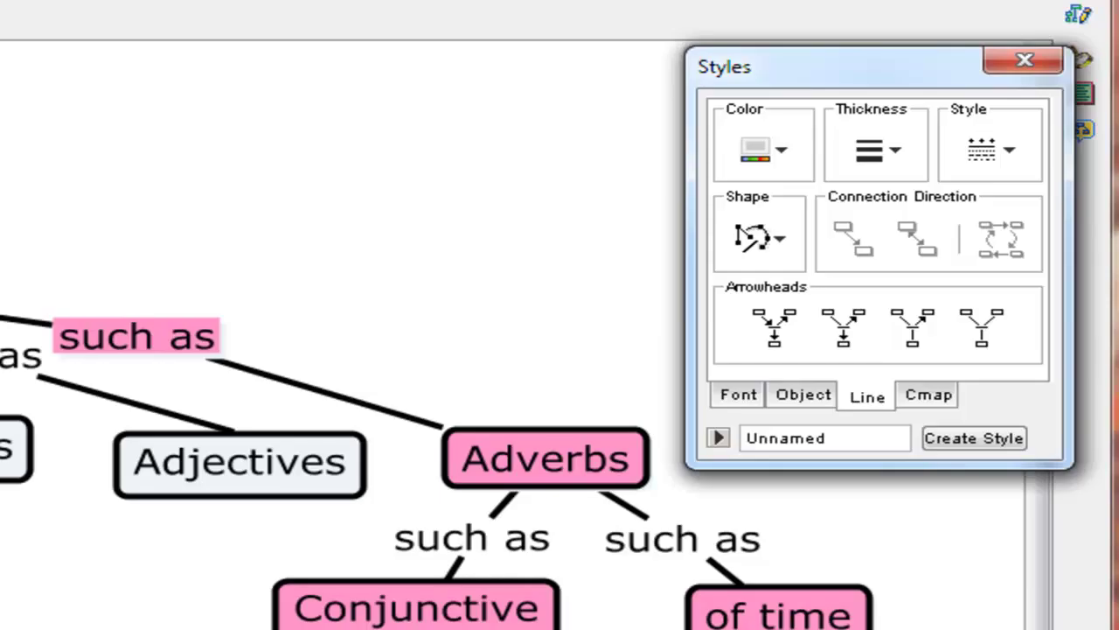
key(ctrl+a)
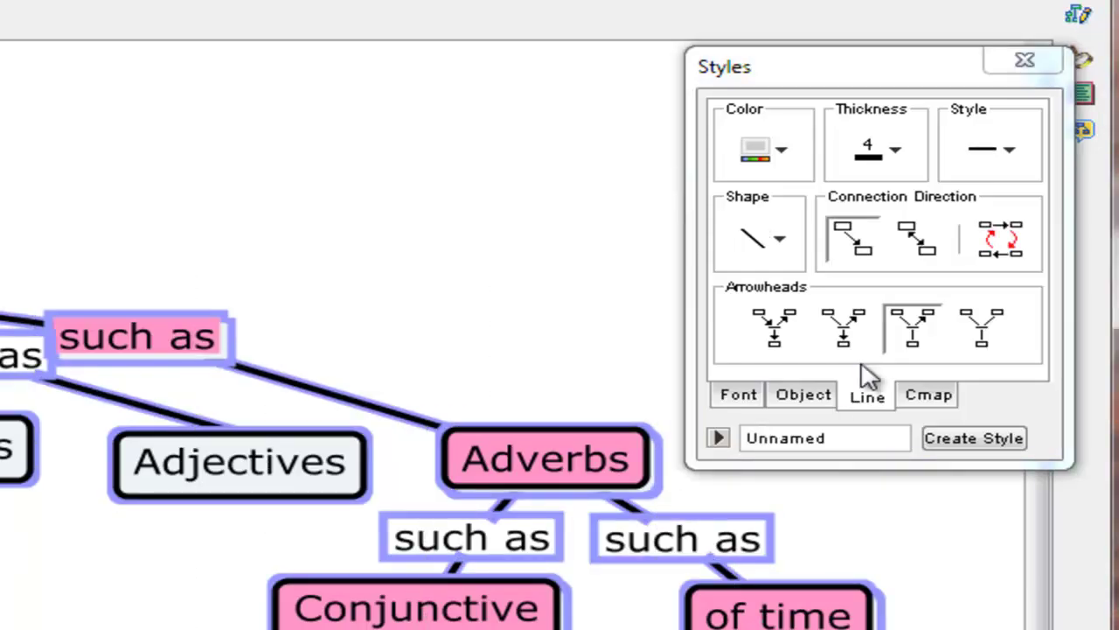
click(844, 328)
click(420, 233)
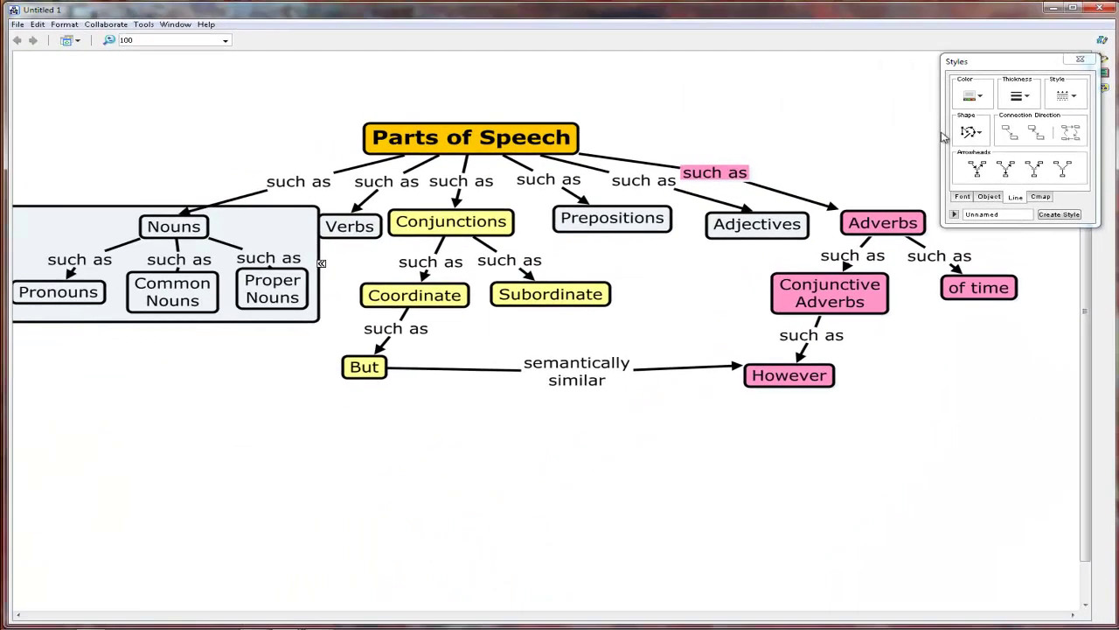
key(ctrl+z)
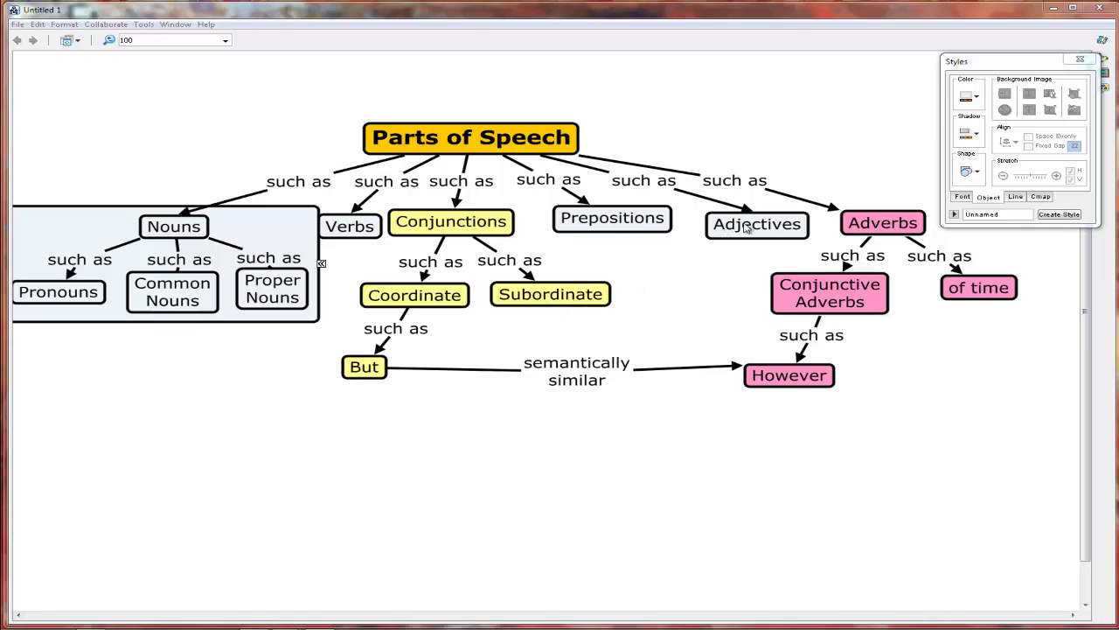
Step: Move Adjectives up, of time left, Verbs beside Conjunctions, and Coordinate lower right
drag(749, 227, 757, 148)
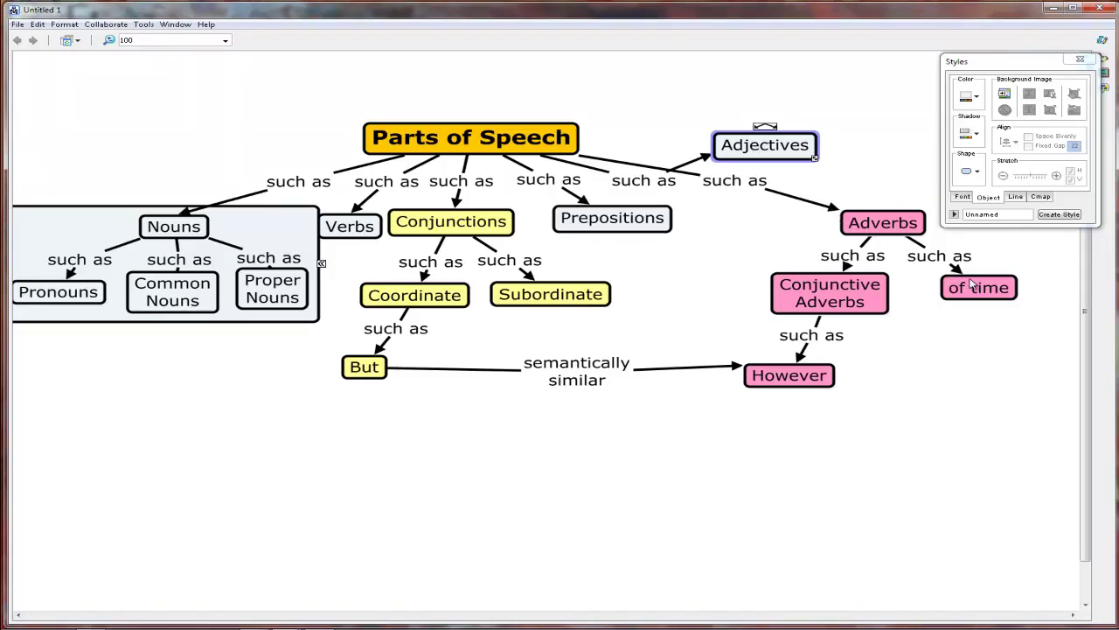
drag(970, 285, 712, 278)
drag(359, 234, 600, 267)
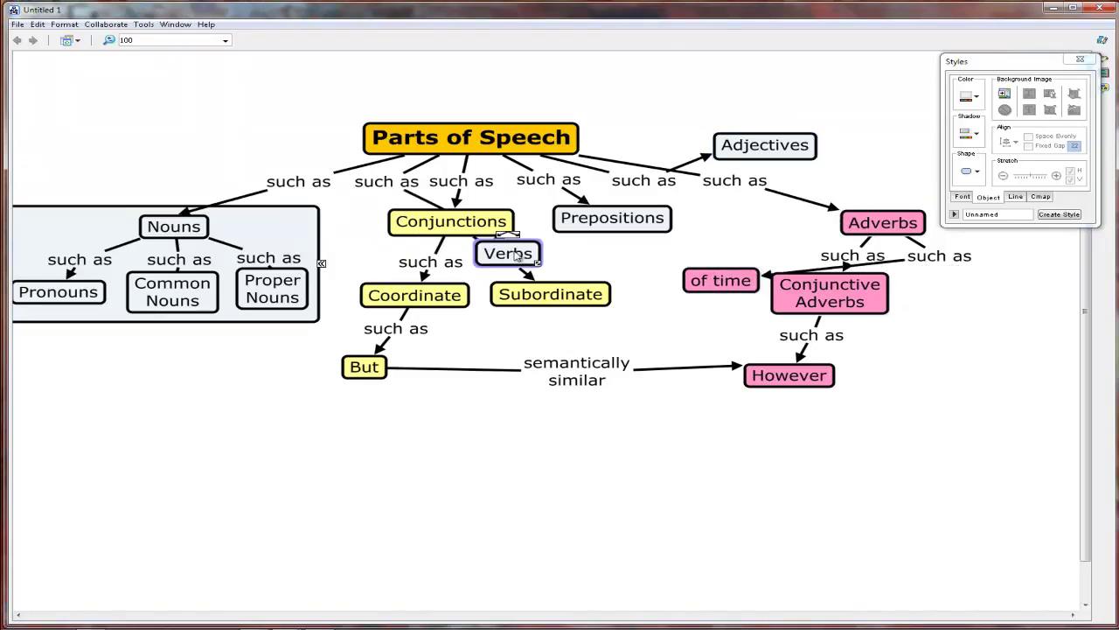
drag(441, 308, 529, 350)
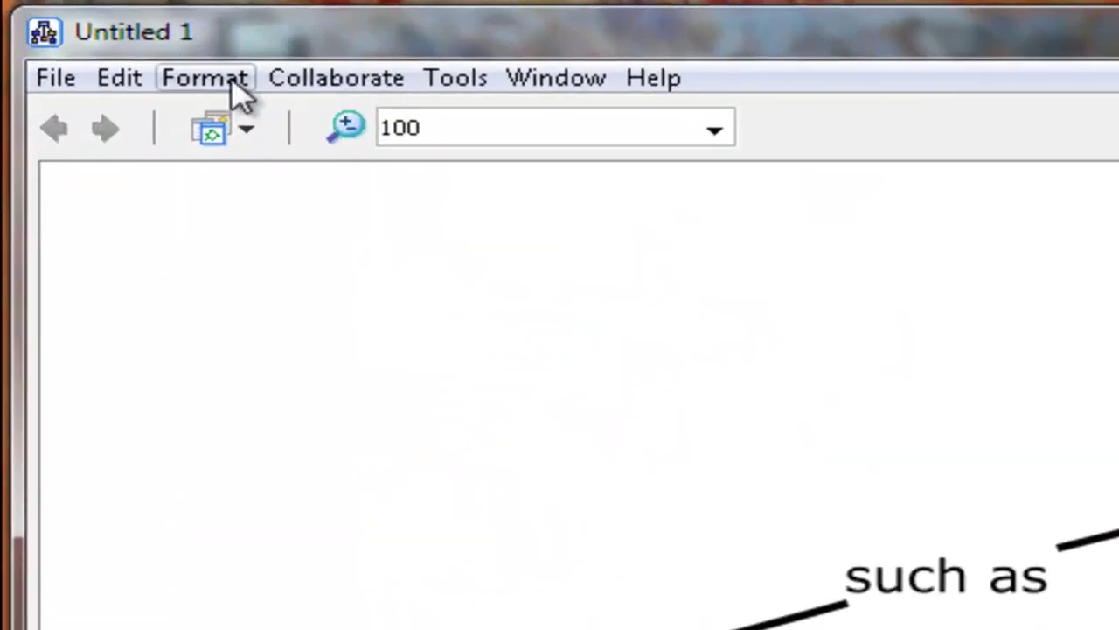
Step: Autolayout the map as a new hierarchy, then lower the Nouns group beneath its link
click(236, 88)
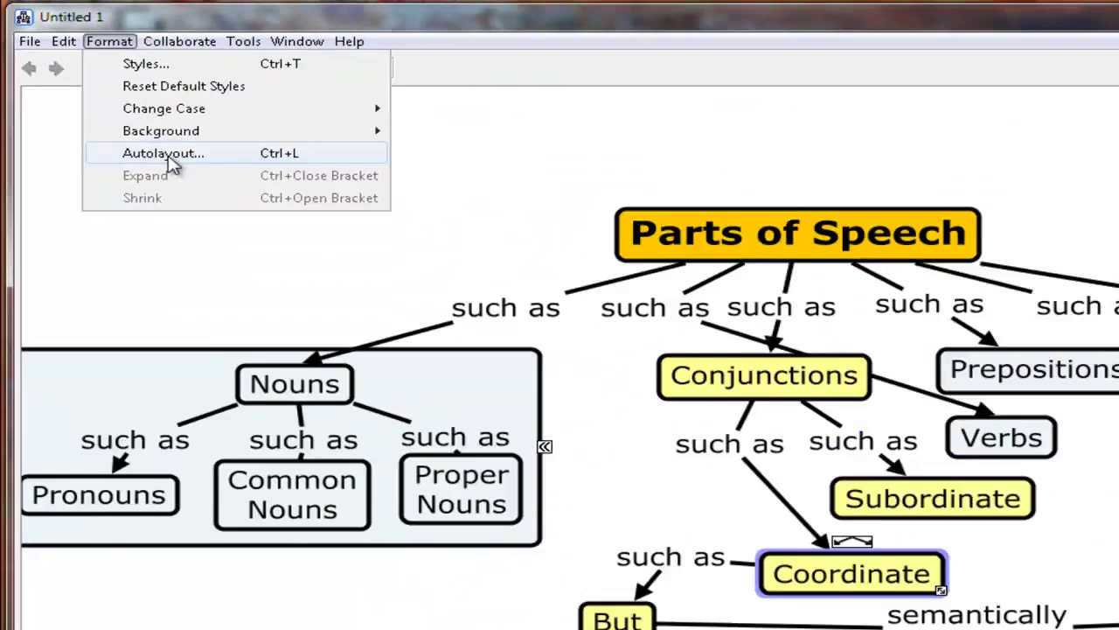
click(170, 161)
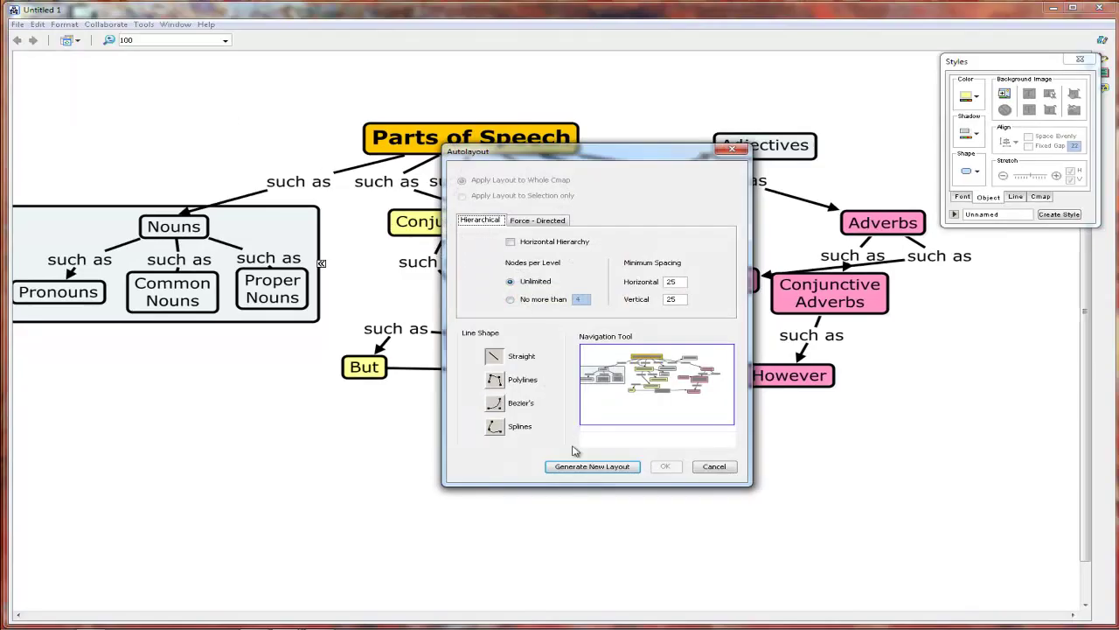
click(591, 468)
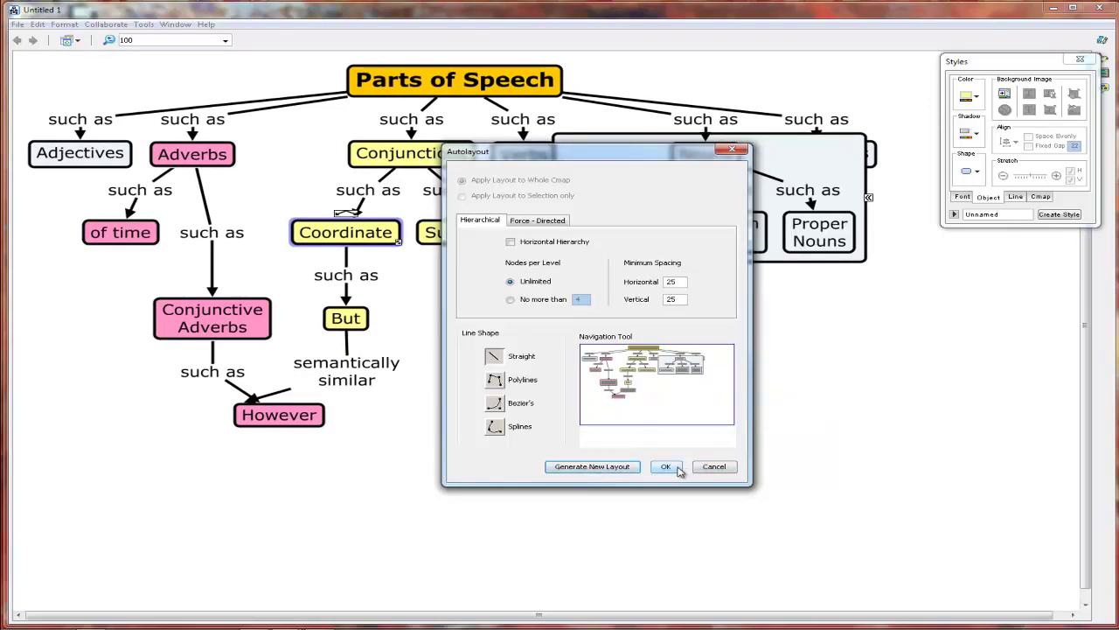
click(671, 467)
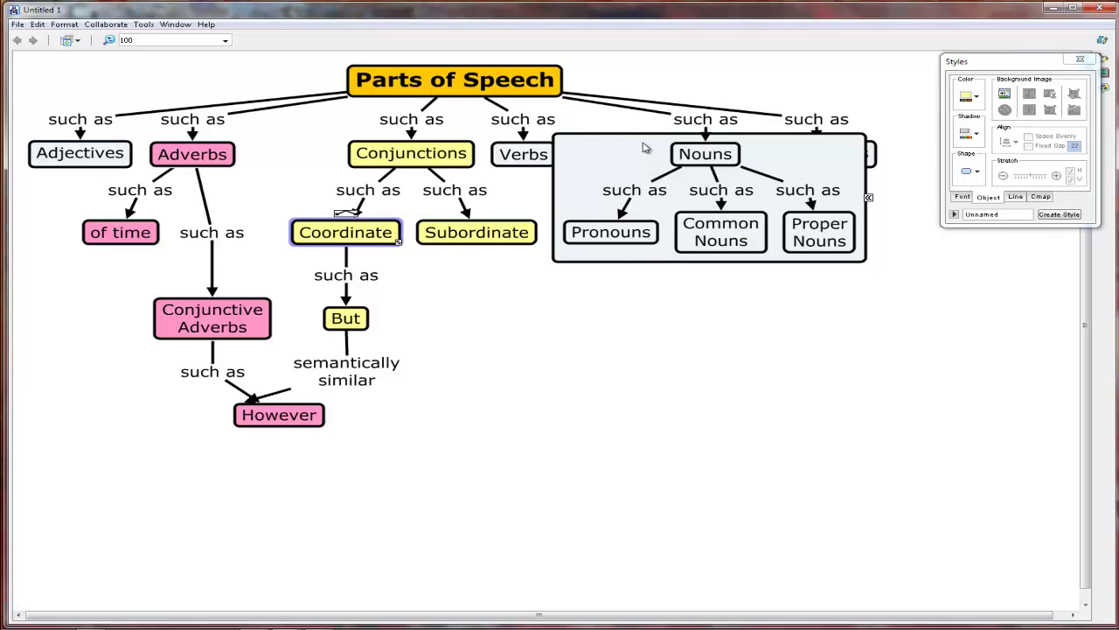
mouse_move(644, 147)
mouse_down()
mouse_move(659, 229)
mouse_move(652, 208)
mouse_up()
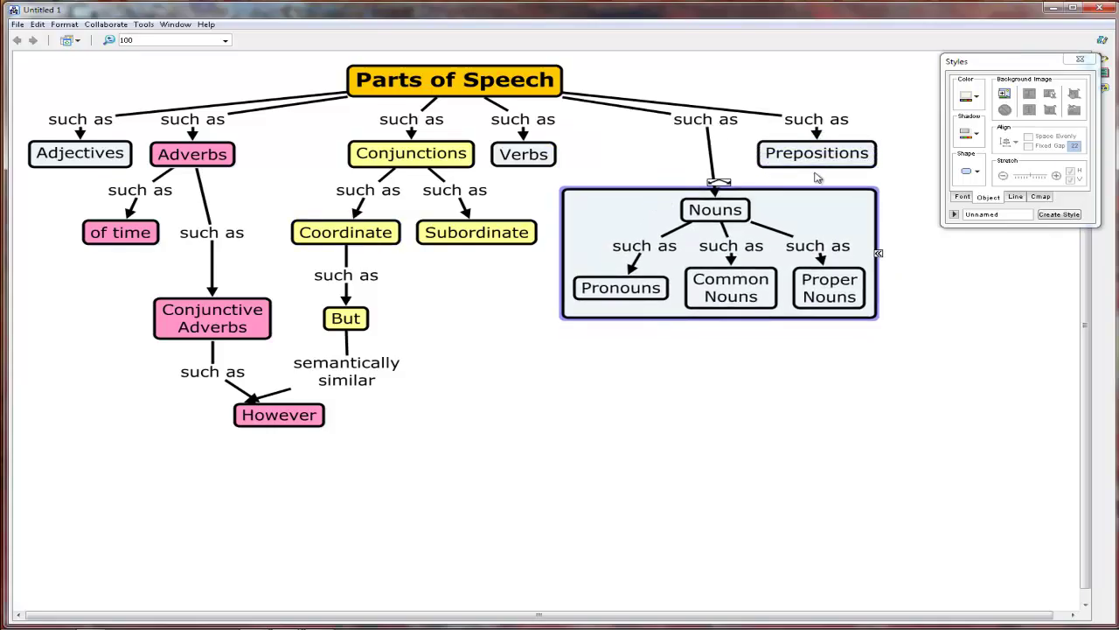
click(985, 325)
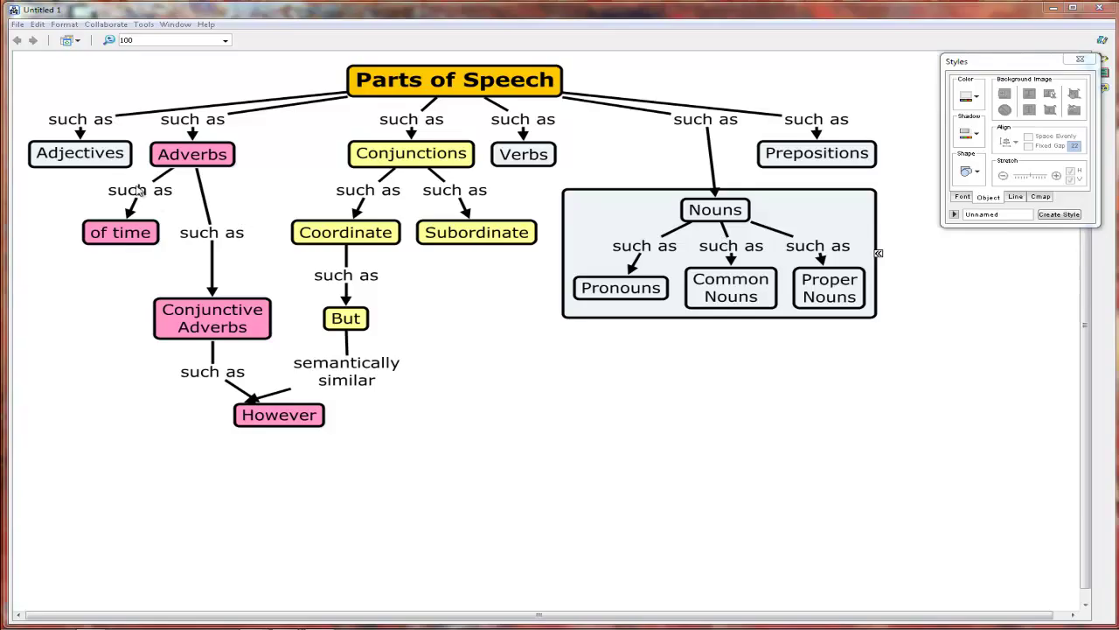
Step: Drag Adjectives, Adverbs, Conjunctions, Verbs and Prepositions roughly into one row
click(109, 160)
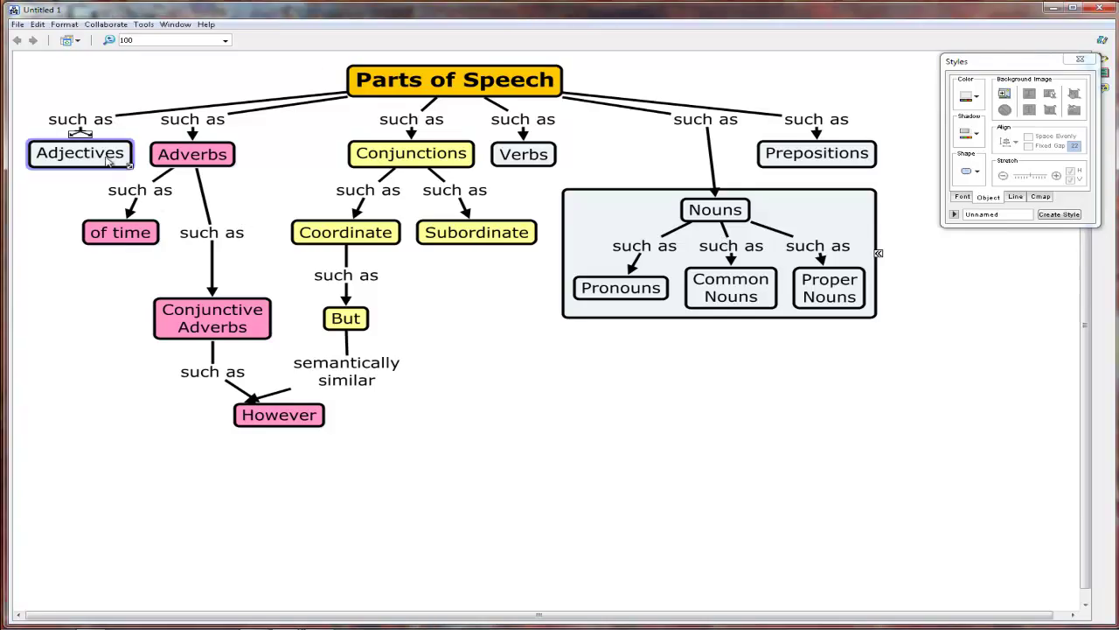
click(64, 23)
click(84, 130)
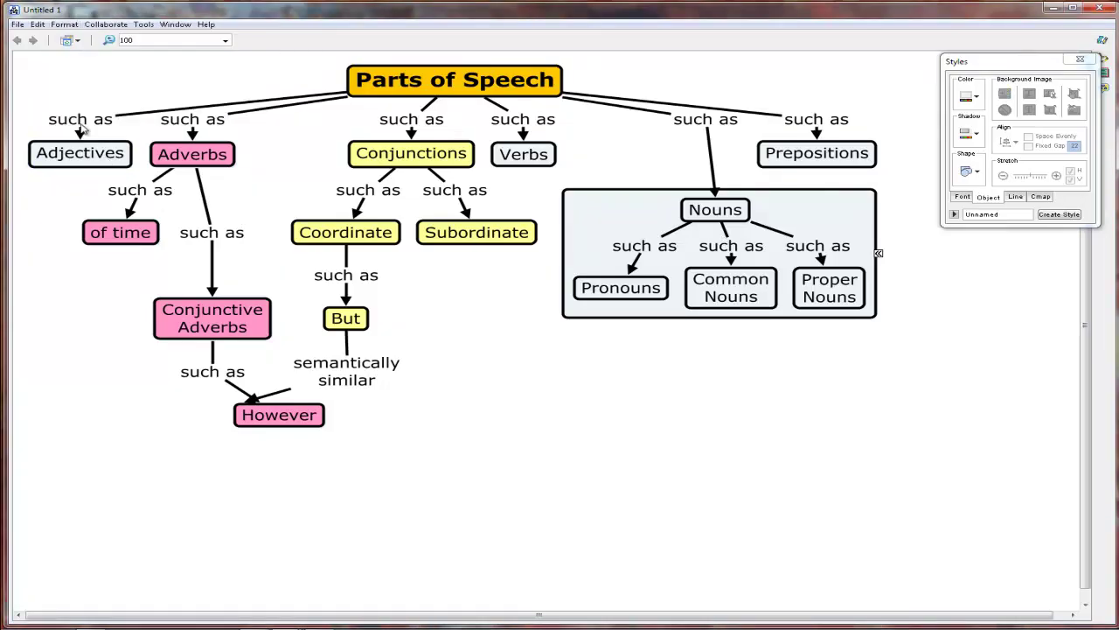
click(80, 155)
drag(81, 155, 75, 177)
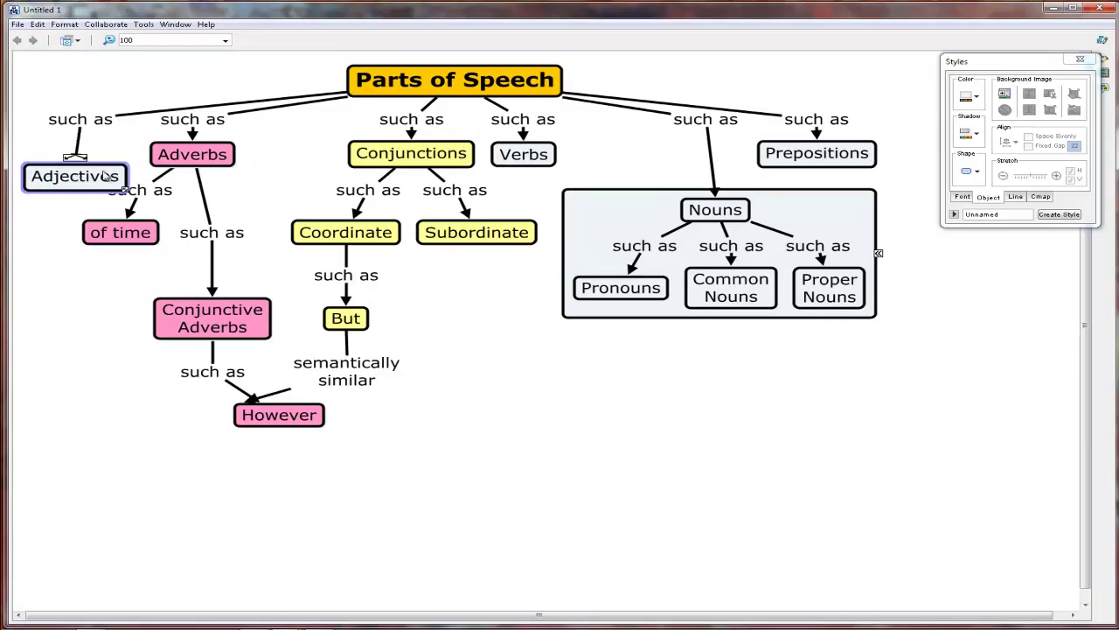
drag(189, 159, 215, 154)
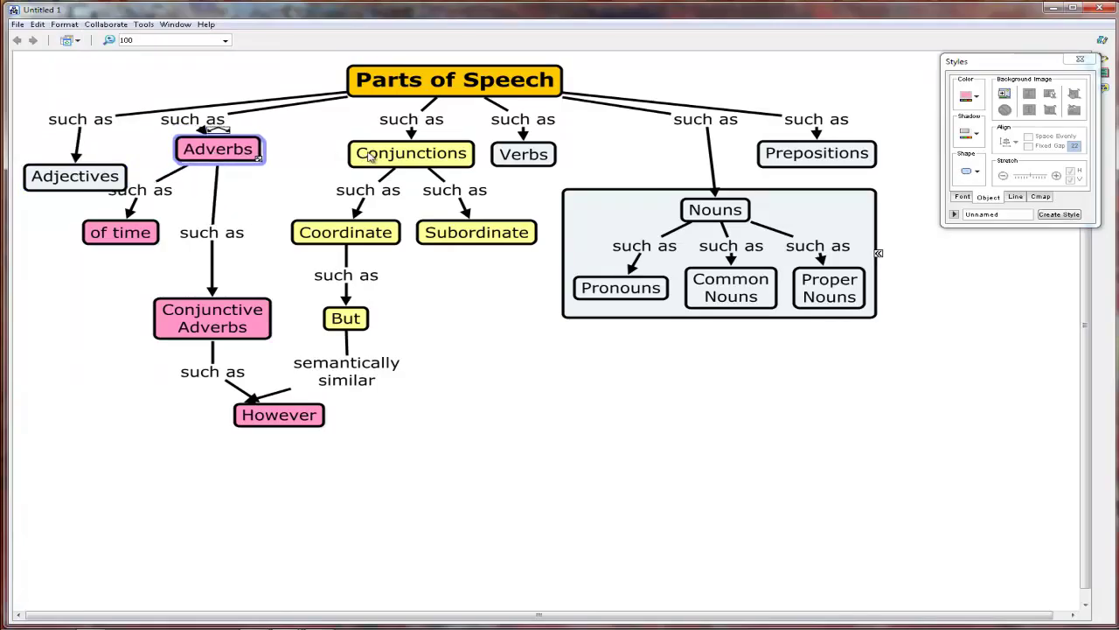
drag(371, 157, 341, 157)
drag(498, 159, 530, 139)
drag(757, 154, 768, 164)
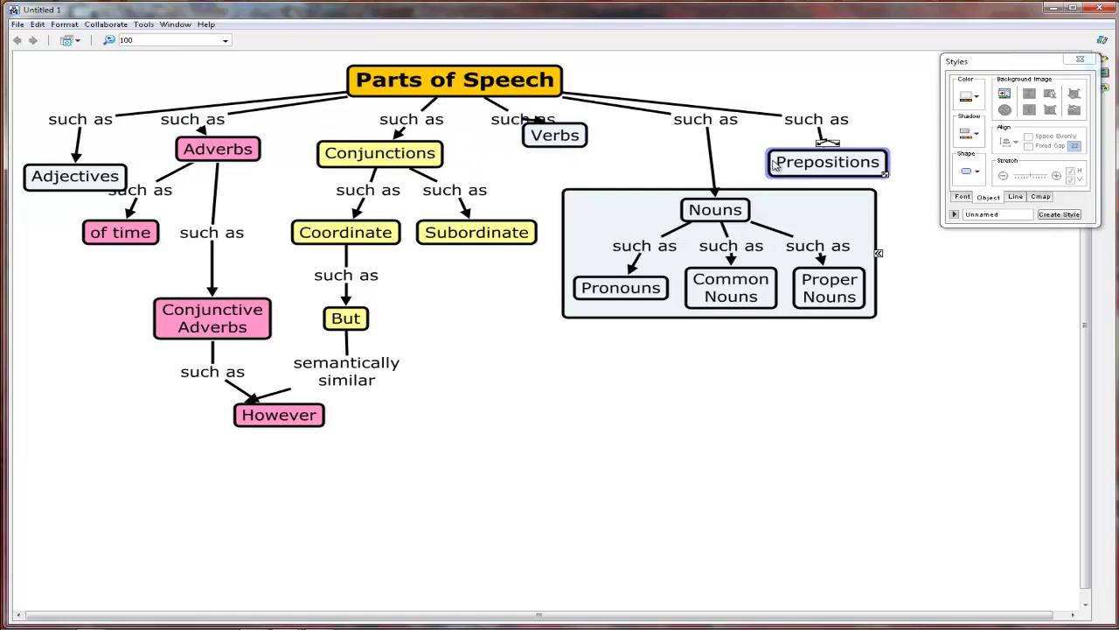
Step: Align the five top-row concepts using Align Middle
click(99, 180)
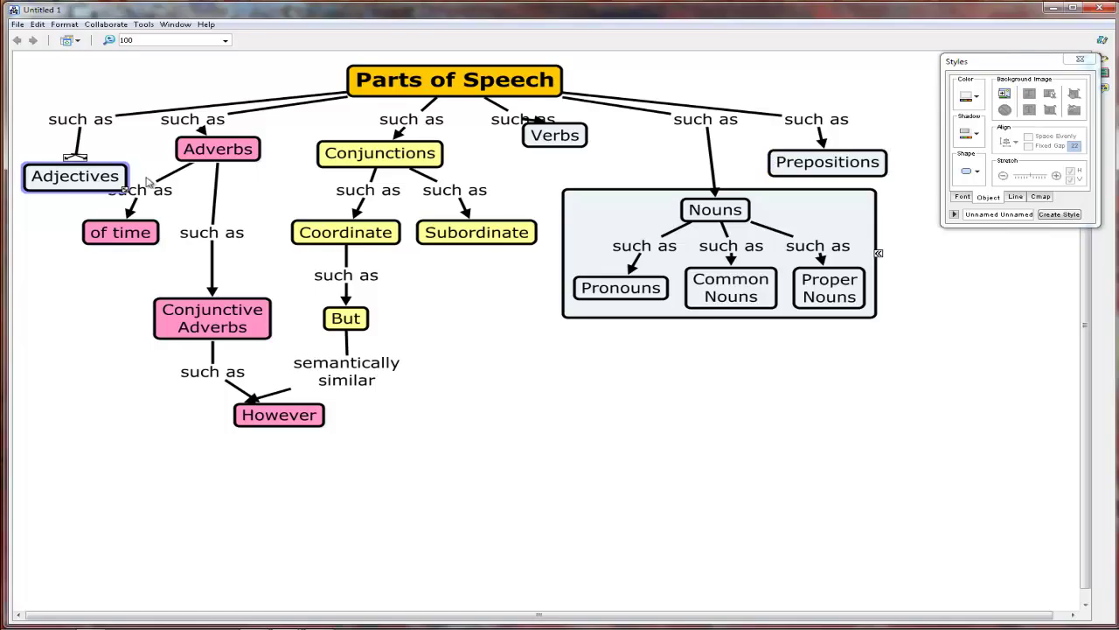
shift+click(217, 156)
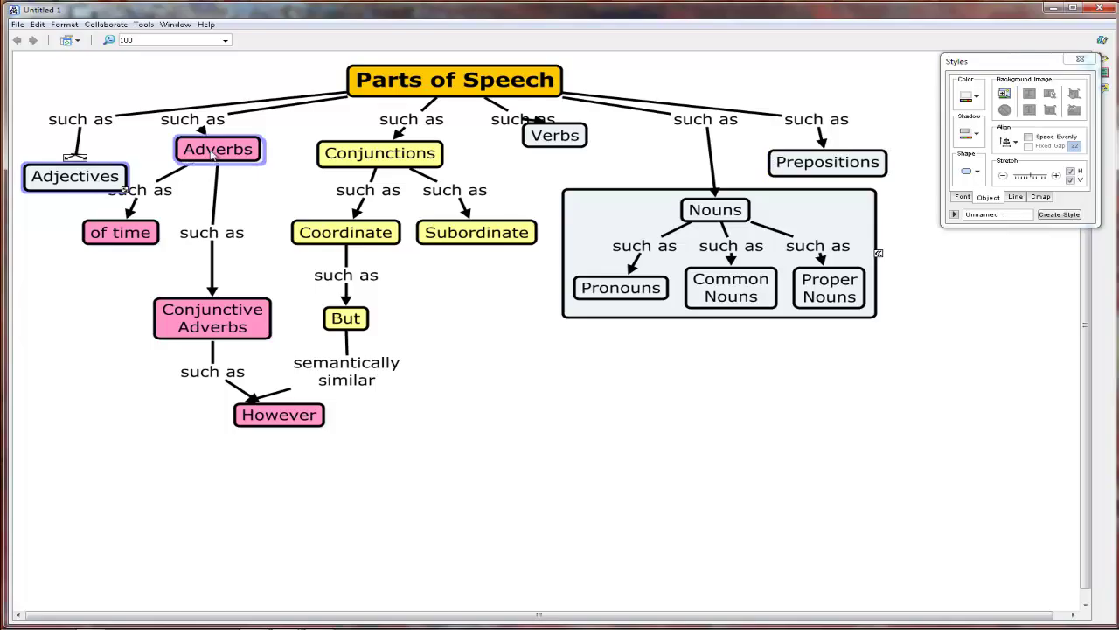
shift+click(348, 157)
shift+click(539, 143)
shift+click(796, 160)
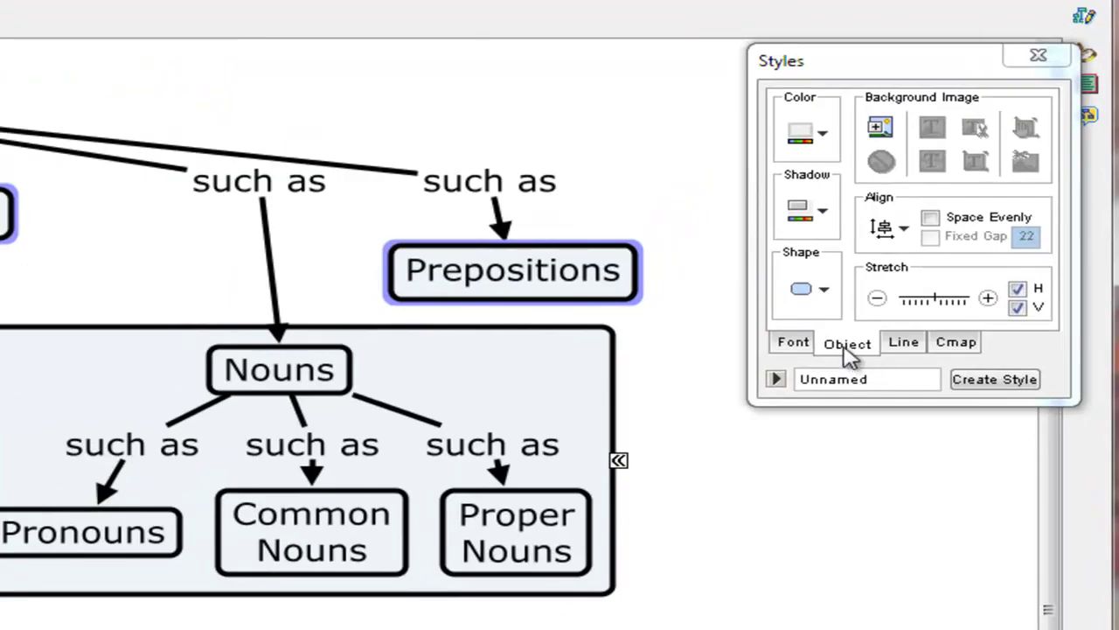
click(846, 348)
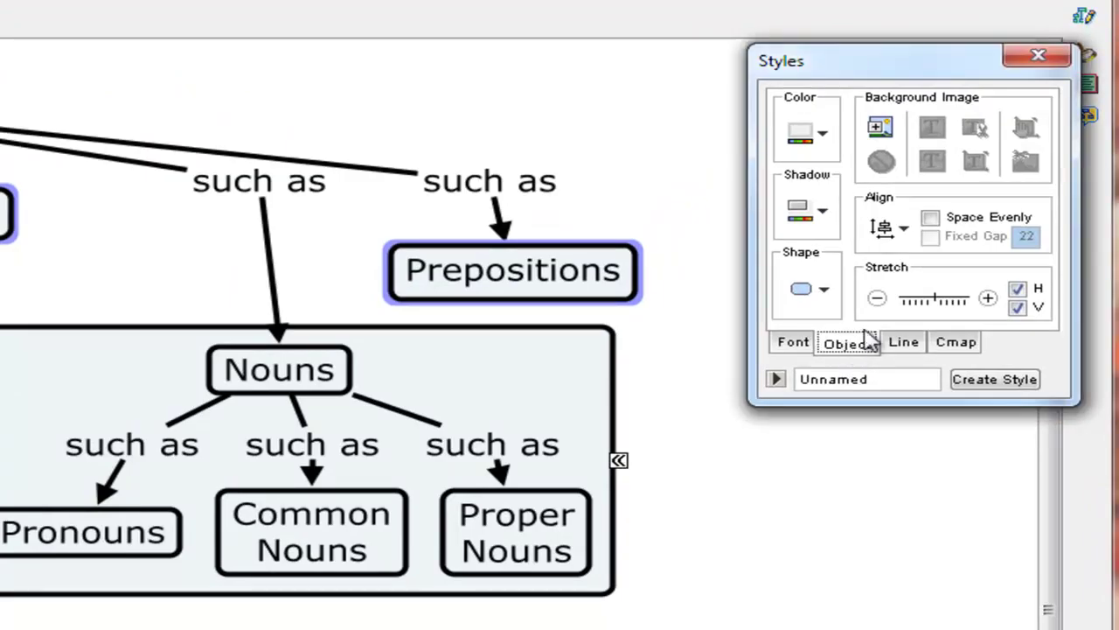
click(904, 229)
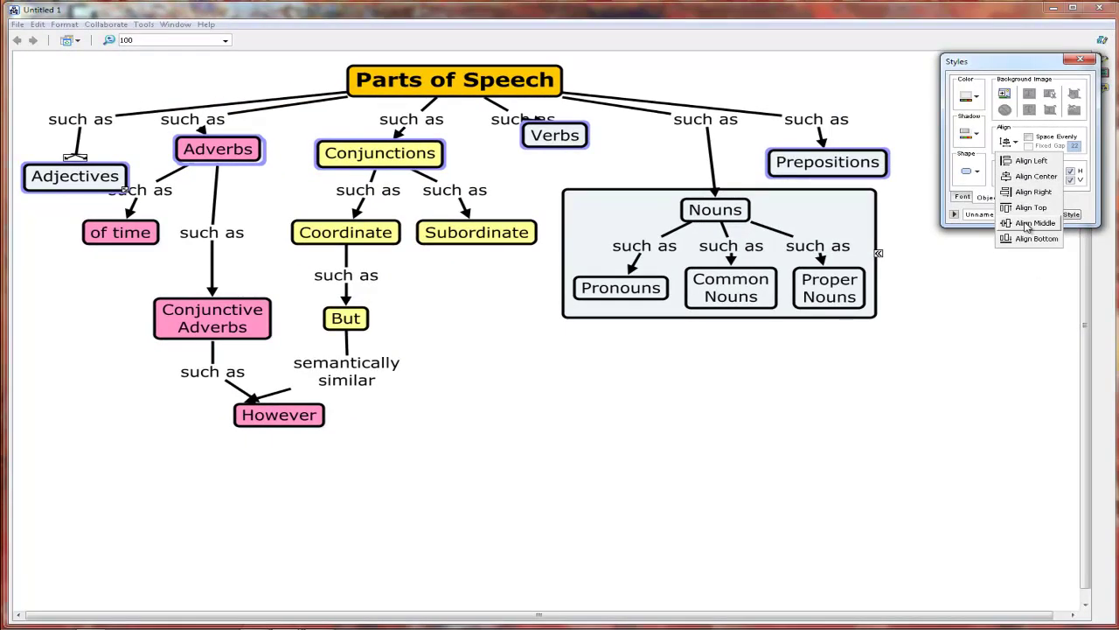
click(1027, 224)
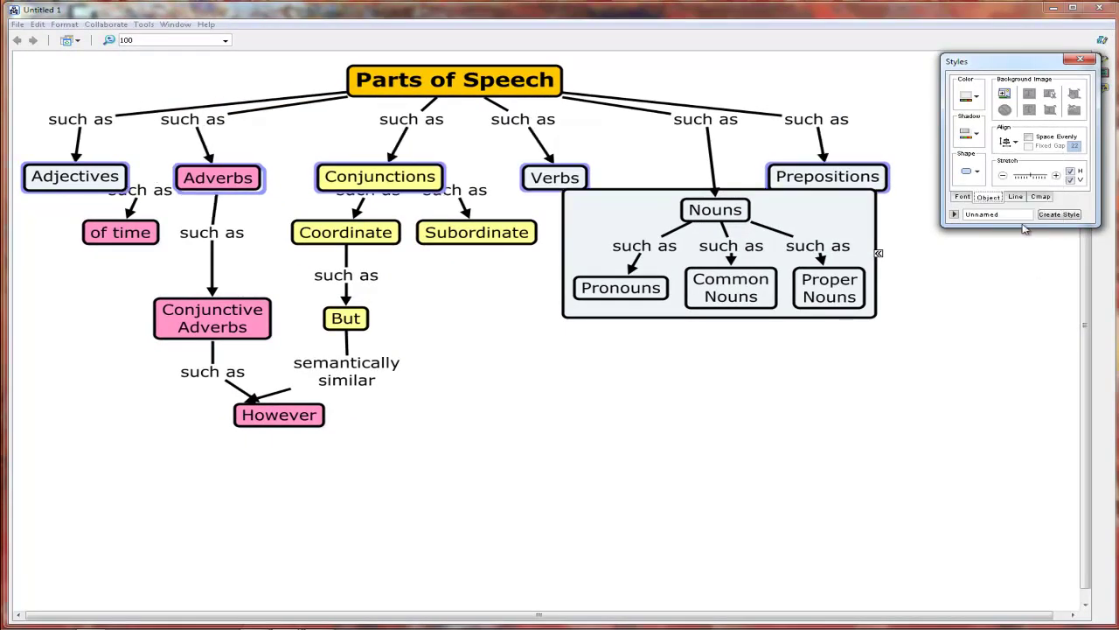
click(953, 266)
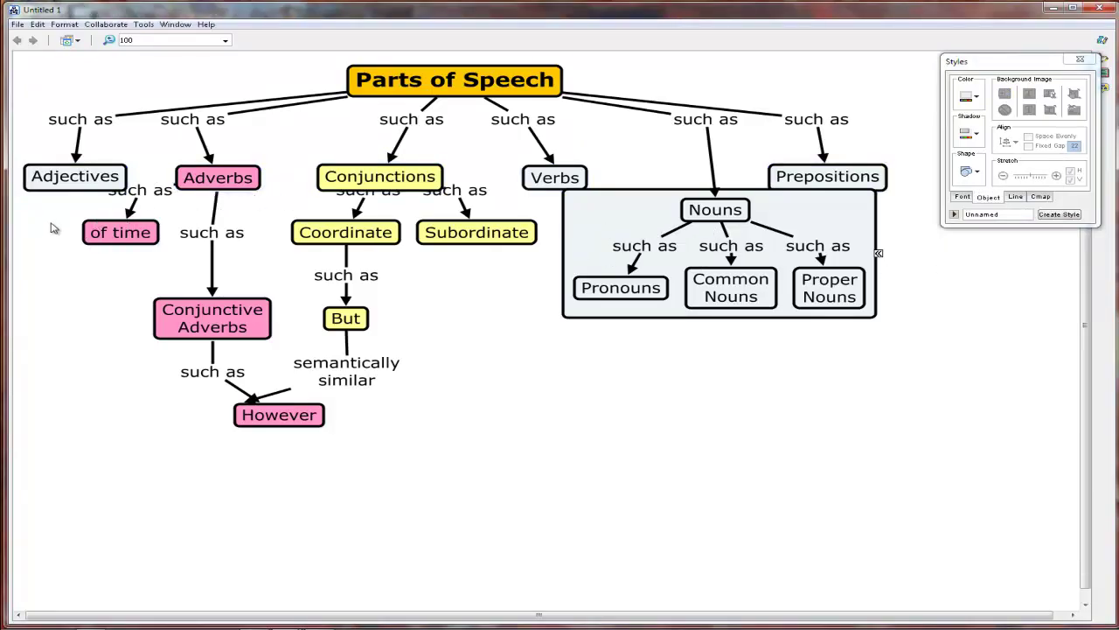
drag(52, 220, 913, 442)
Step: Move the lower concepts down and lower the such as labels under Conjunctions, Adverbs and above Subordinate
drag(579, 236, 583, 267)
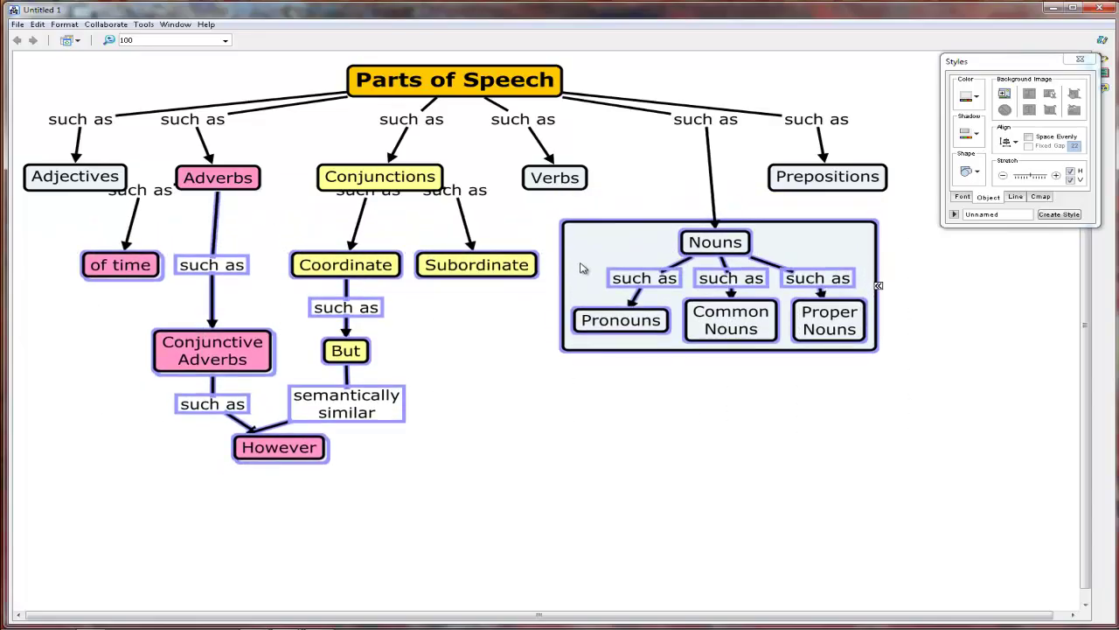
drag(460, 193, 462, 207)
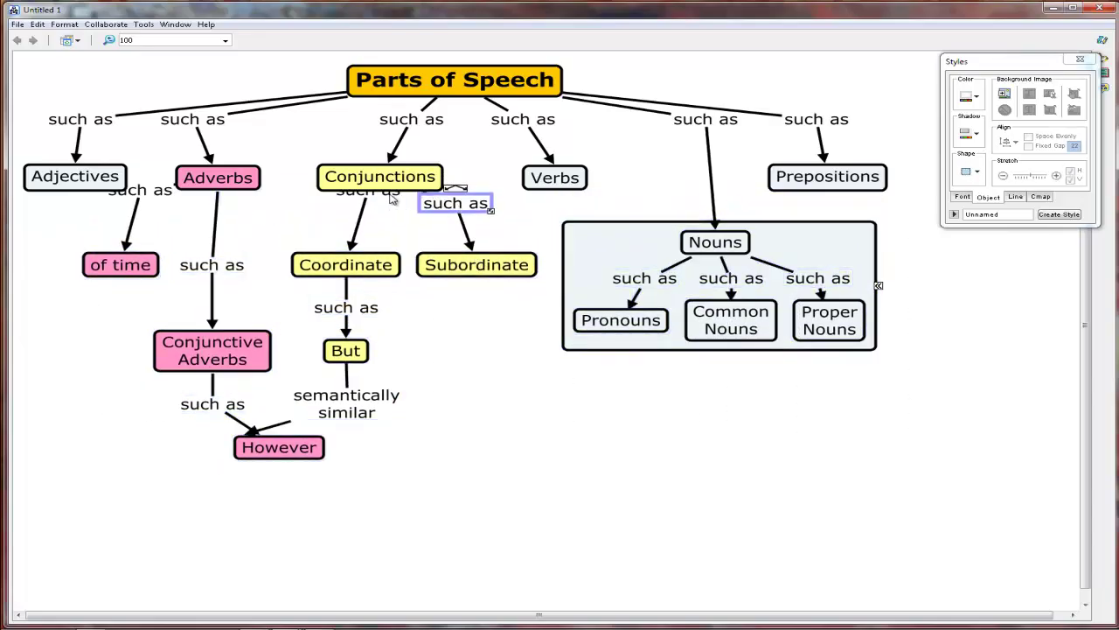
drag(391, 193, 392, 211)
drag(142, 191, 142, 209)
drag(450, 210, 450, 218)
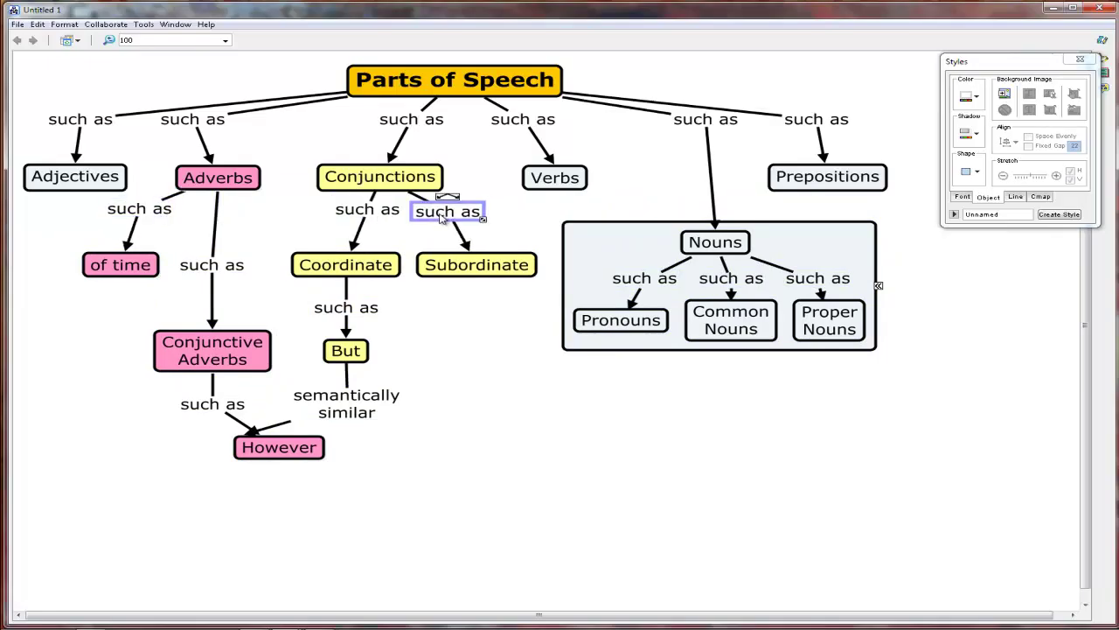
click(993, 290)
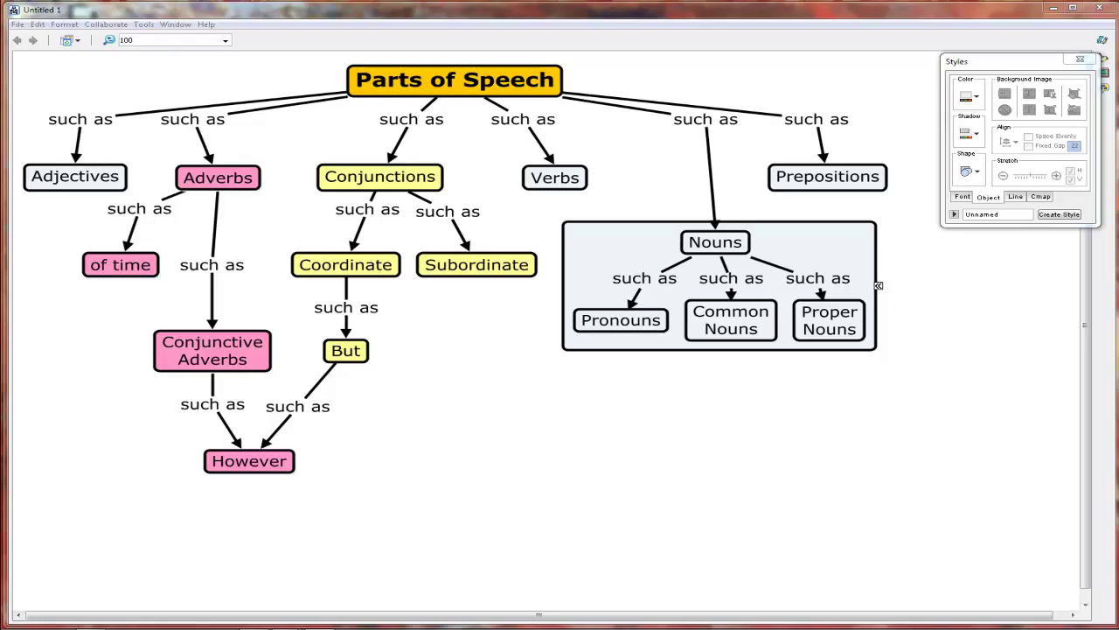
click(242, 352)
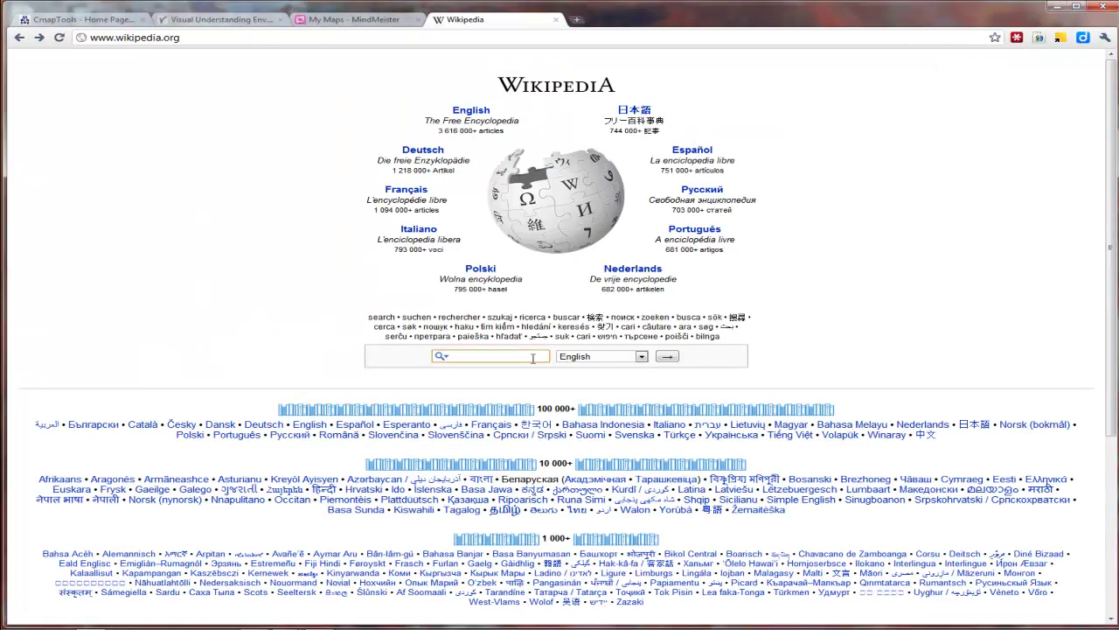
Step: Find Wikipedia's 'conjunctive adverb' article, copy its URL, and return to CmapTools
text(conju)
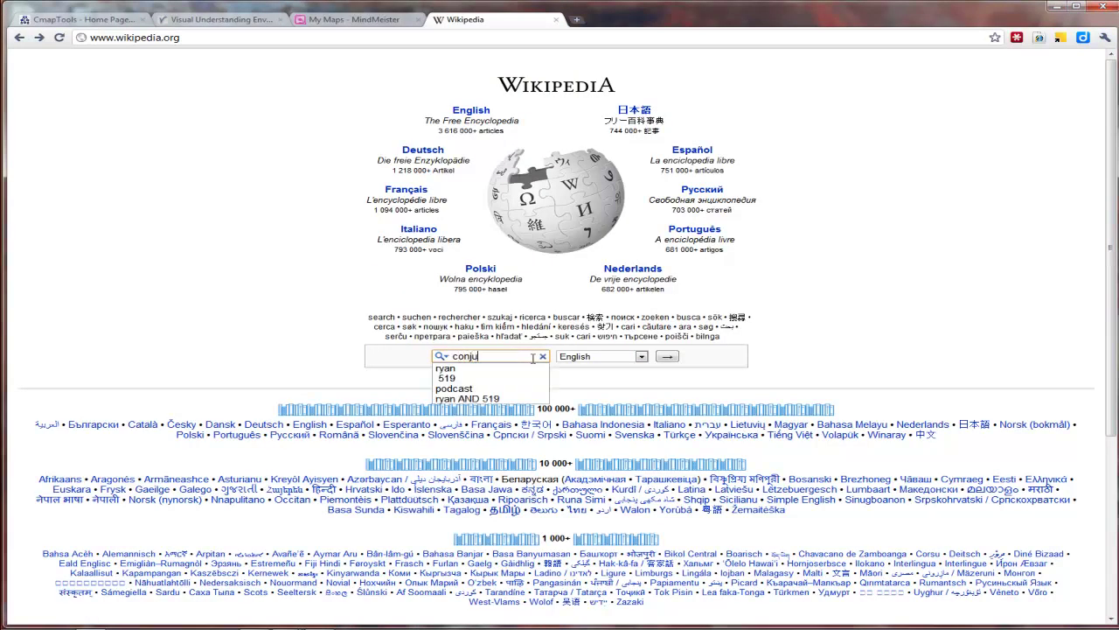
text(nctive adverb)
key(Return)
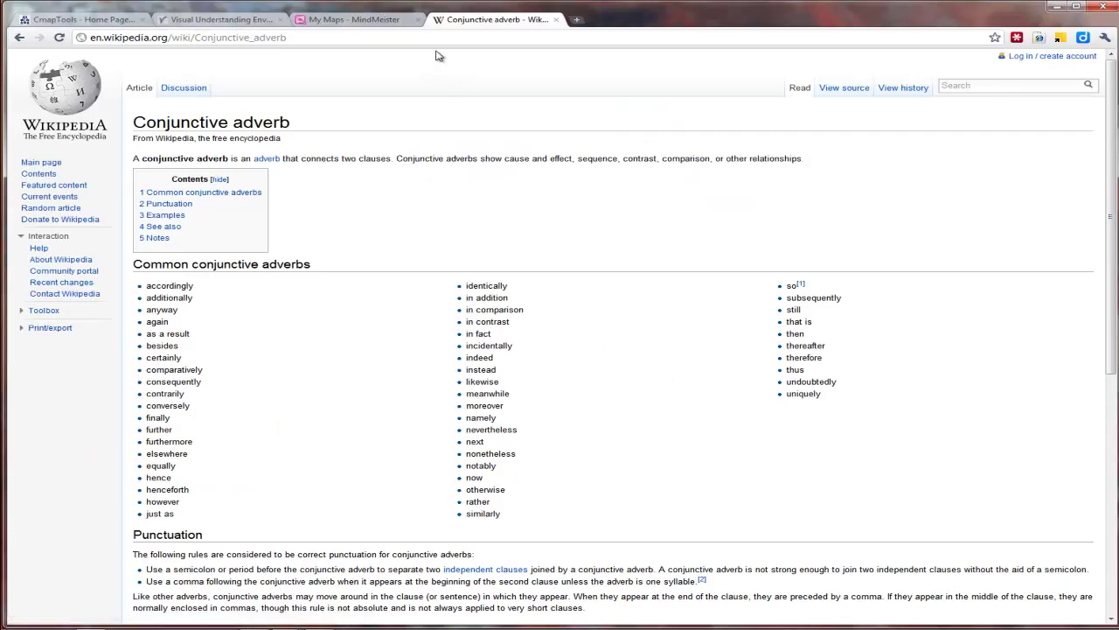
right_click(442, 40)
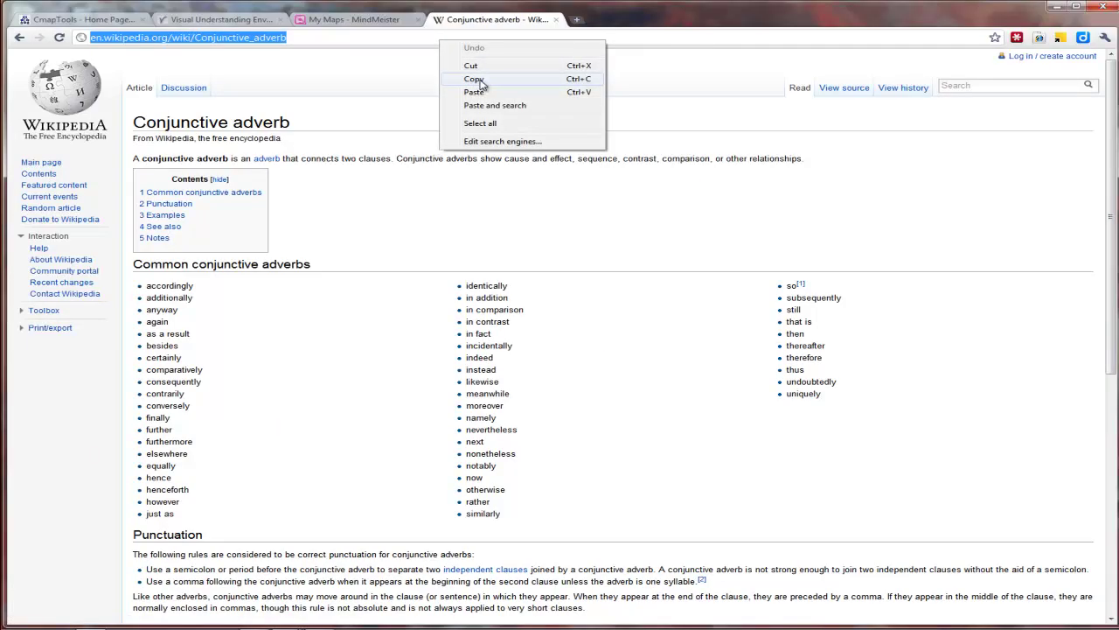
click(480, 81)
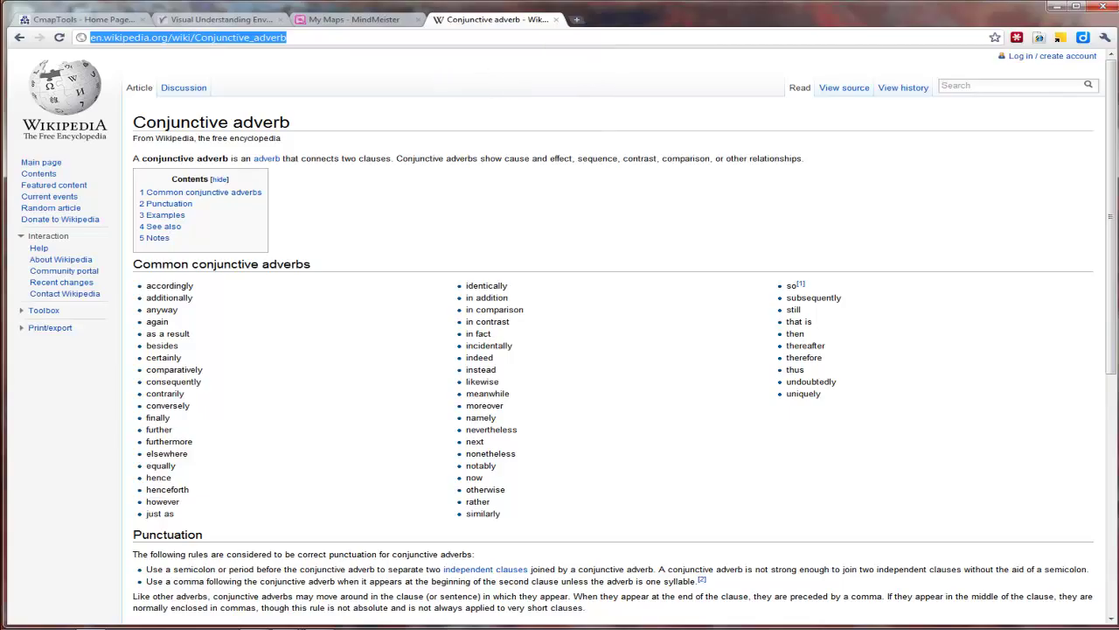
key(alt+Tab)
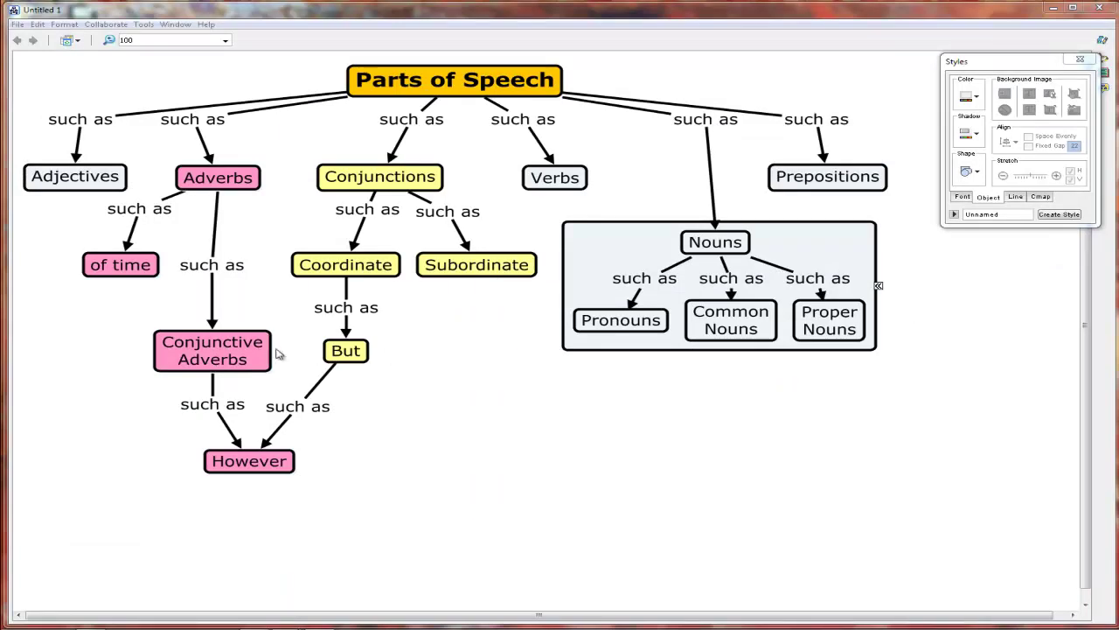
Step: Link the copied URL to Conjunctive Adverbs as 'Wikipedia Article on Conjunctive Adverbs'
right_click(244, 359)
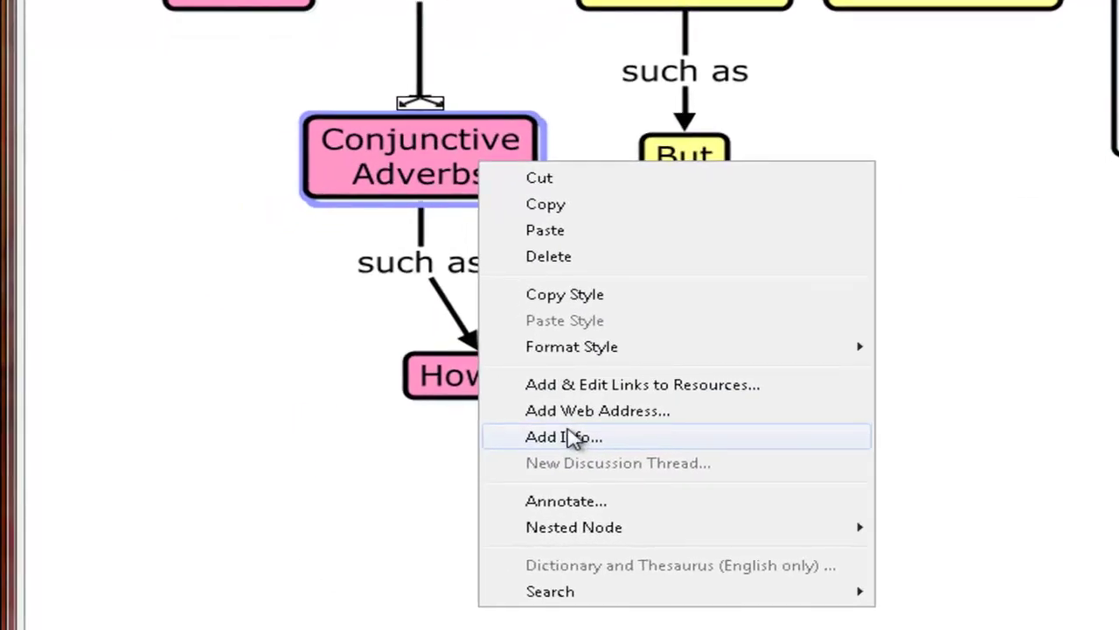
click(576, 414)
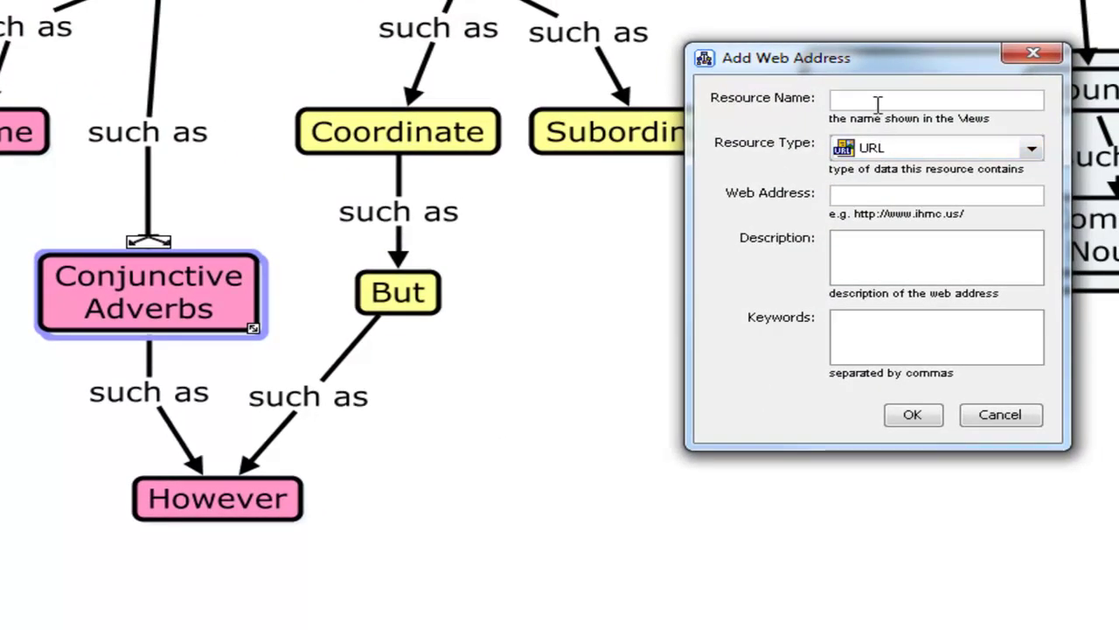
text(Wik)
text(iped)
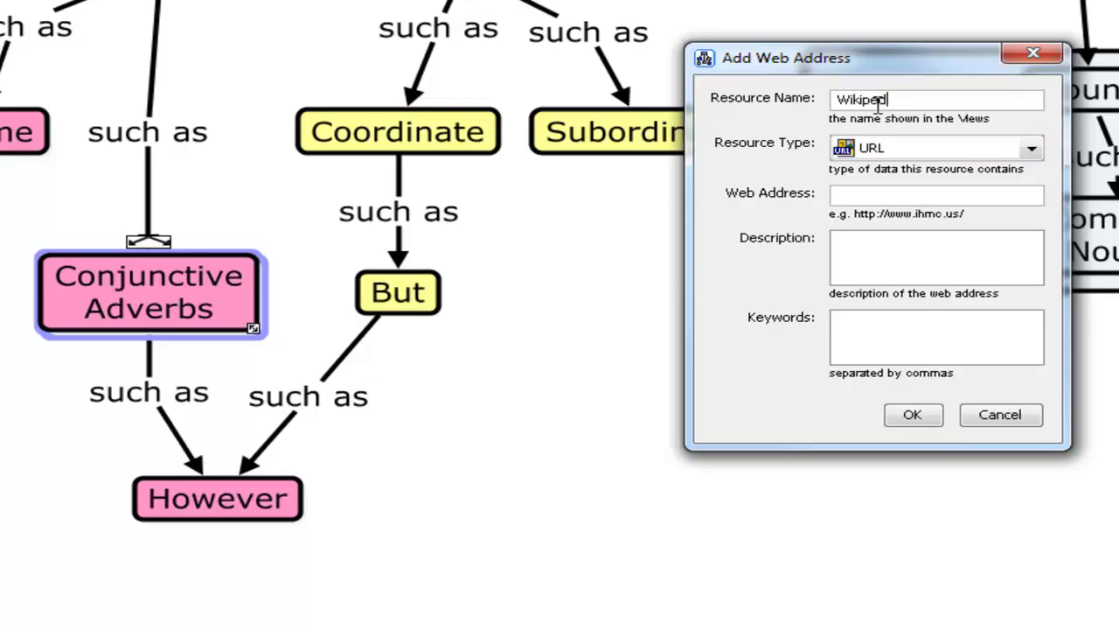
text(ia)
text( Article on Conjunctive Adverbs)
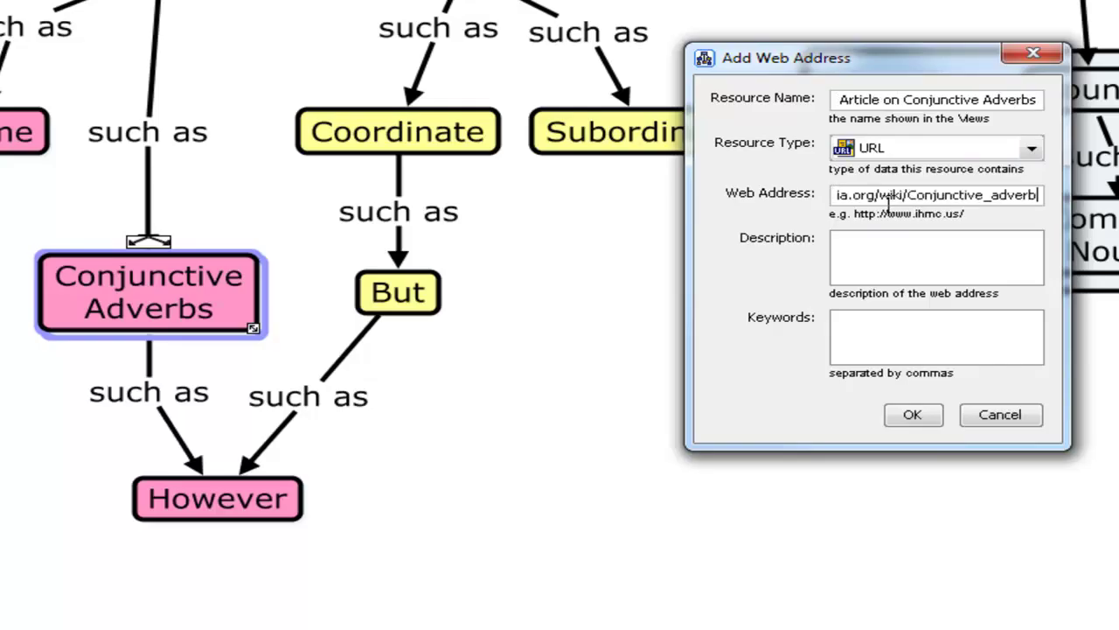
click(891, 264)
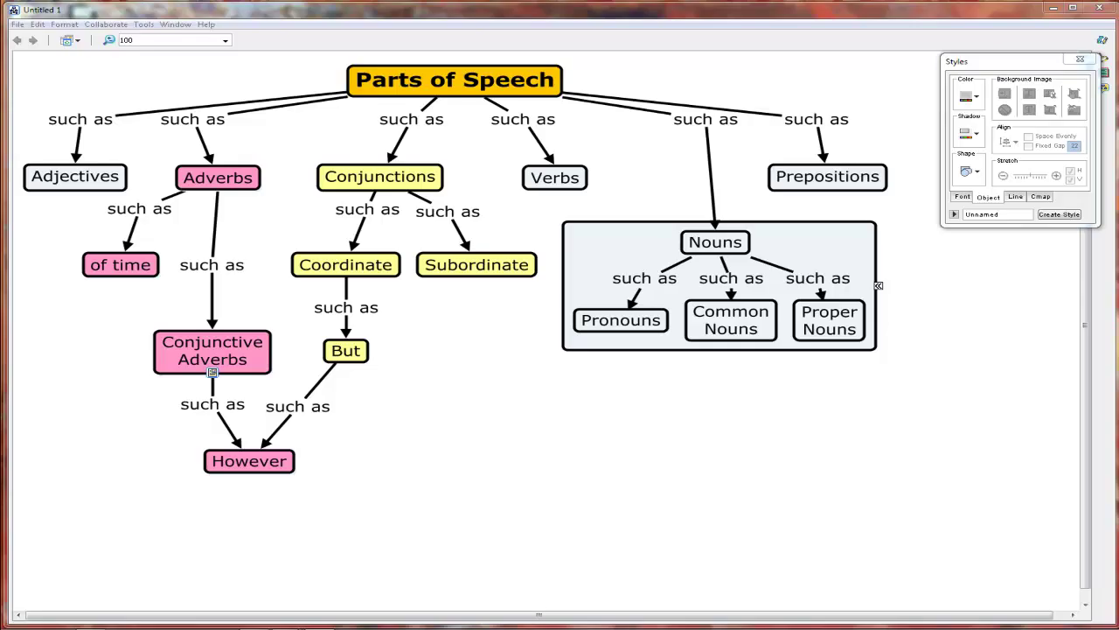
click(211, 367)
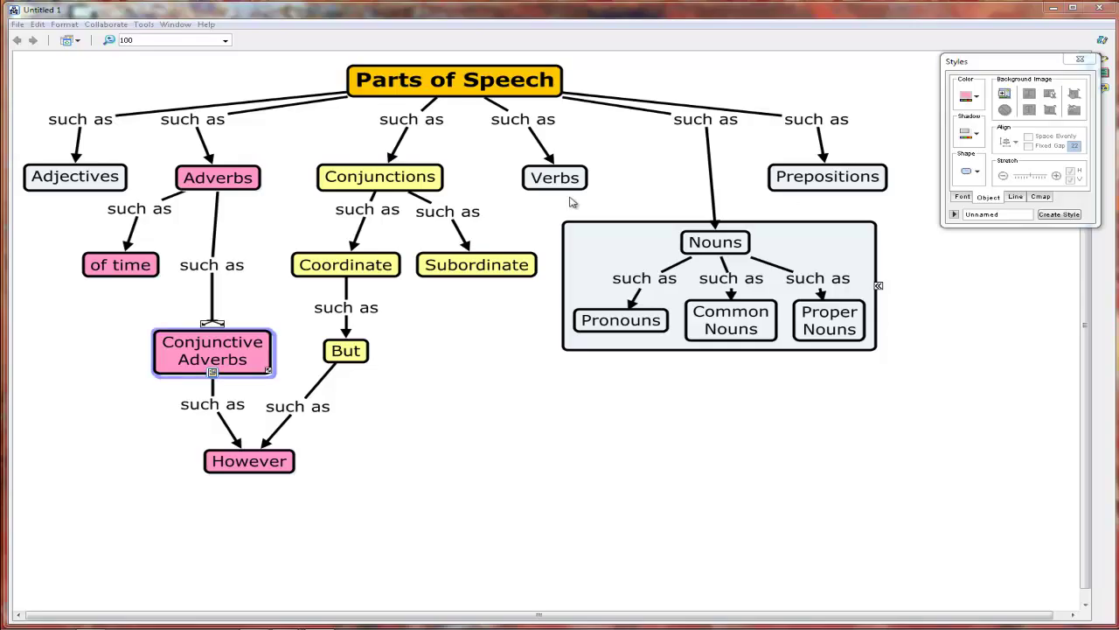
Step: Give Coordinate the mouse-over info 'There are only five coordinate conjunctions in English.'
right_click(378, 269)
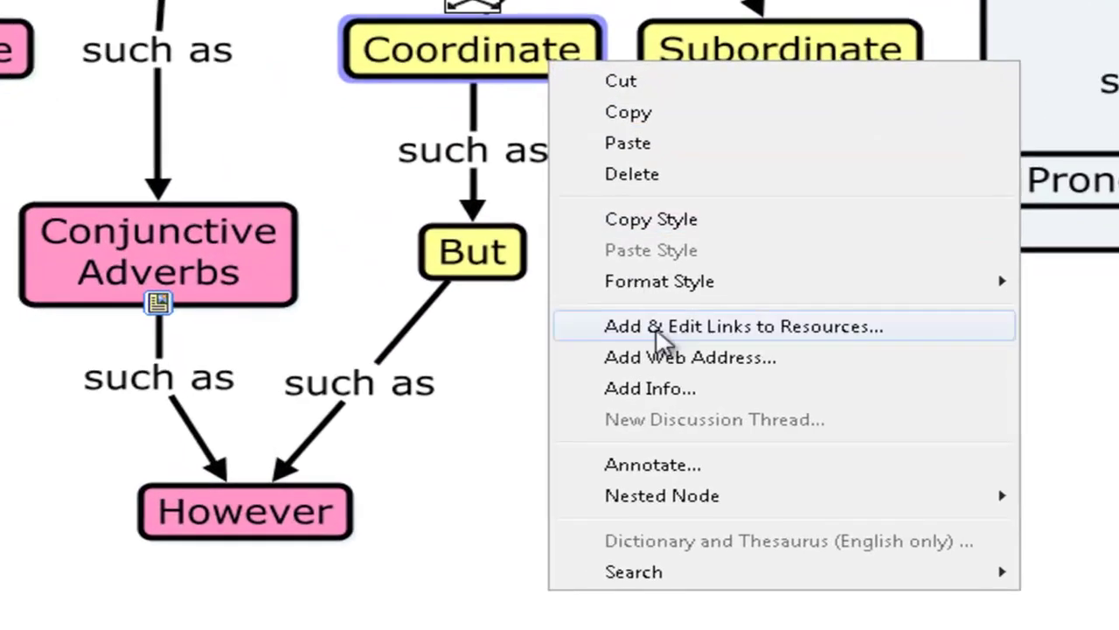
click(681, 390)
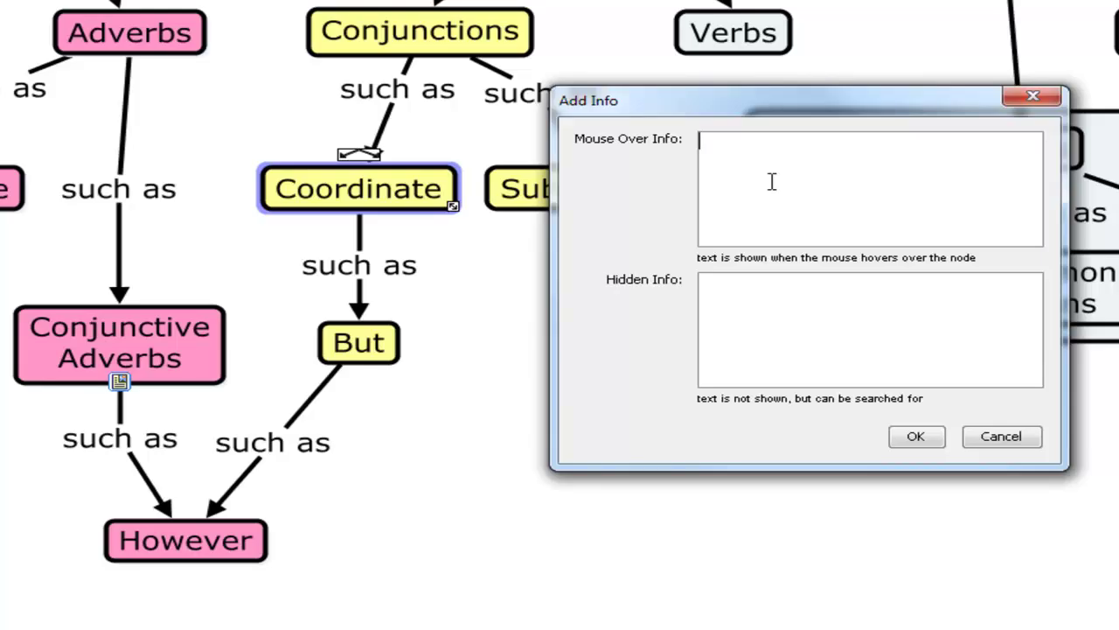
text(There are on)
text(ly f)
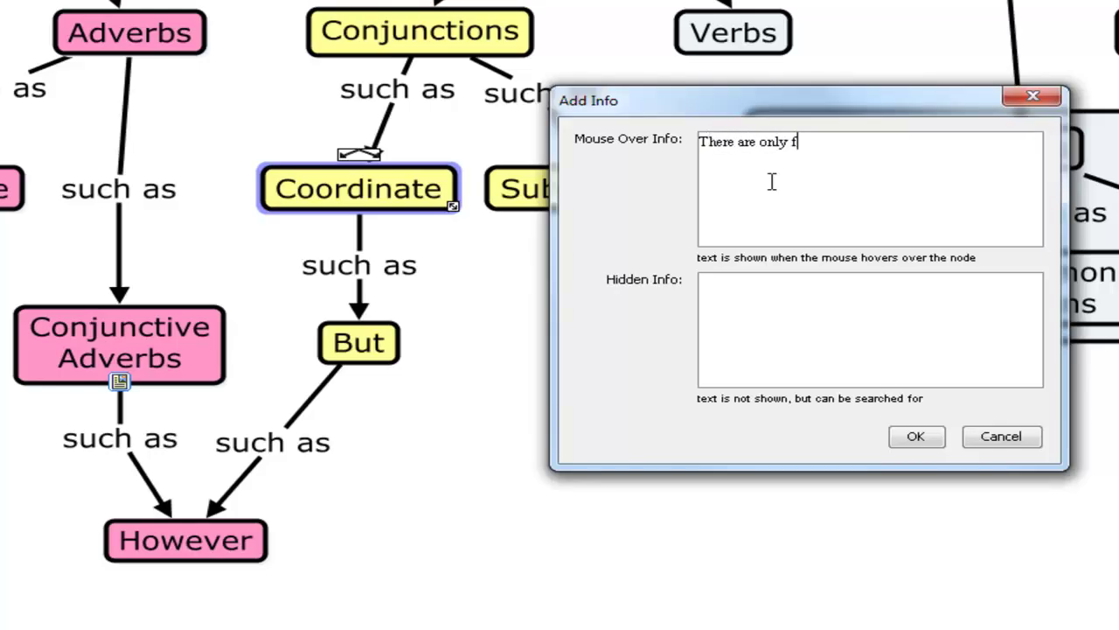
text(ive coordinate conjunctions in English.)
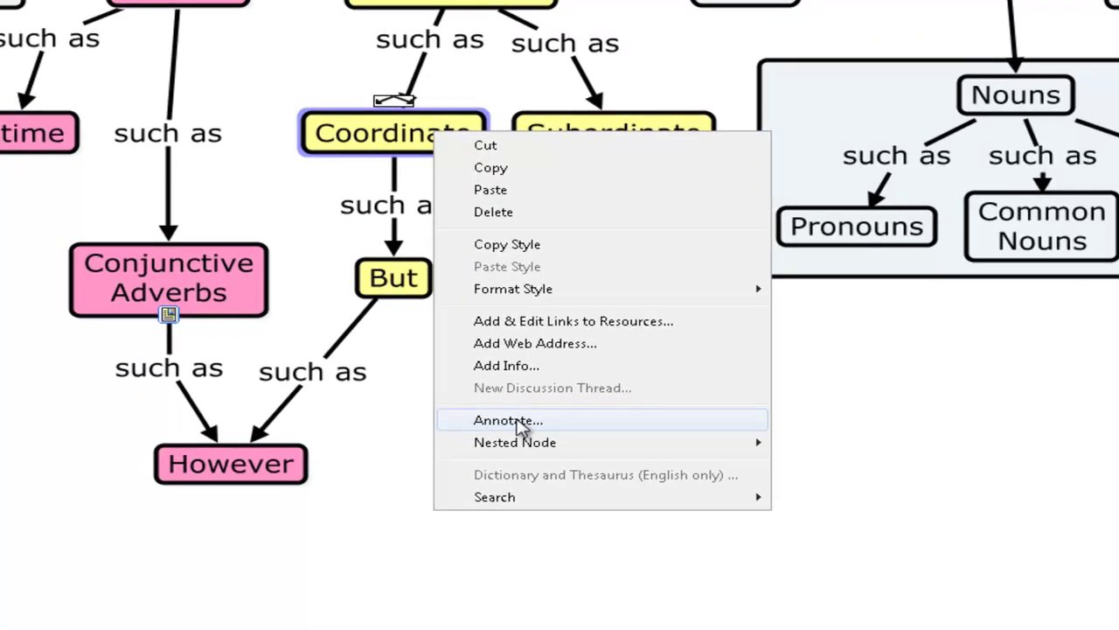
Step: Annotate Coordinate with 'I will find an appropriate link for this node next week.' and minimize it
click(508, 421)
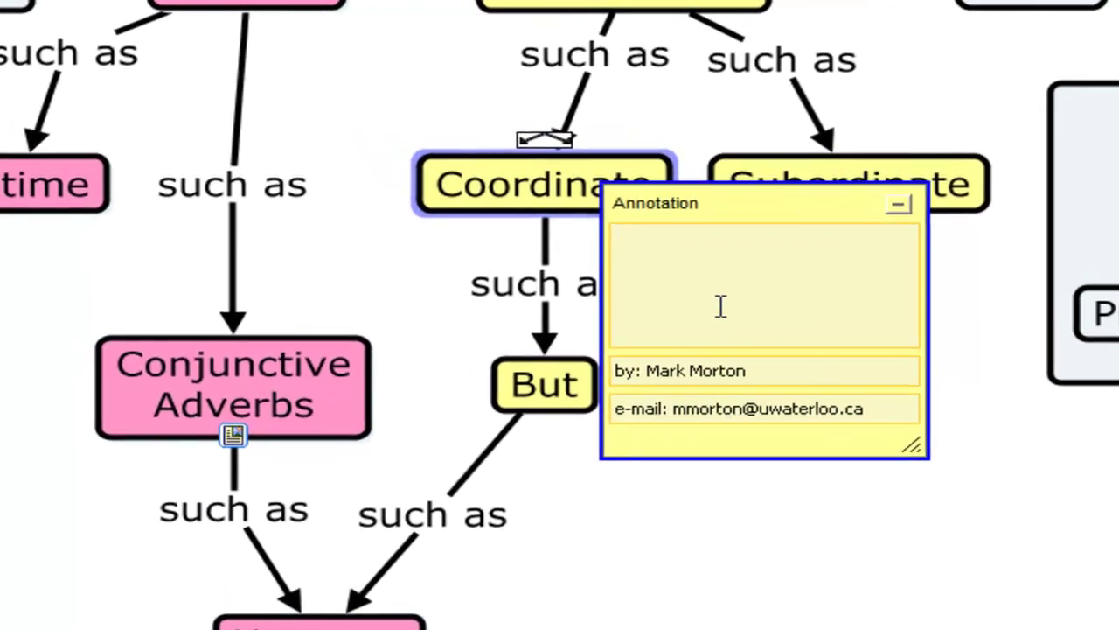
text(I will )
text(a)
key(BackSpace)
text(find)
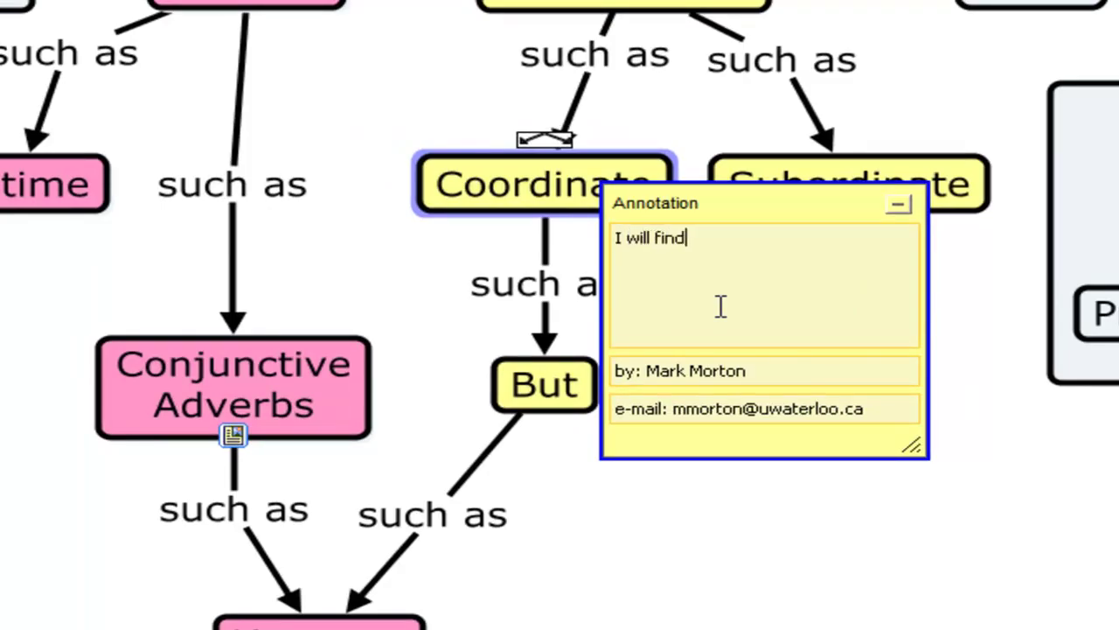
text( an approprat)
key(BackSpace)
key(BackSpace)
text(iate link )
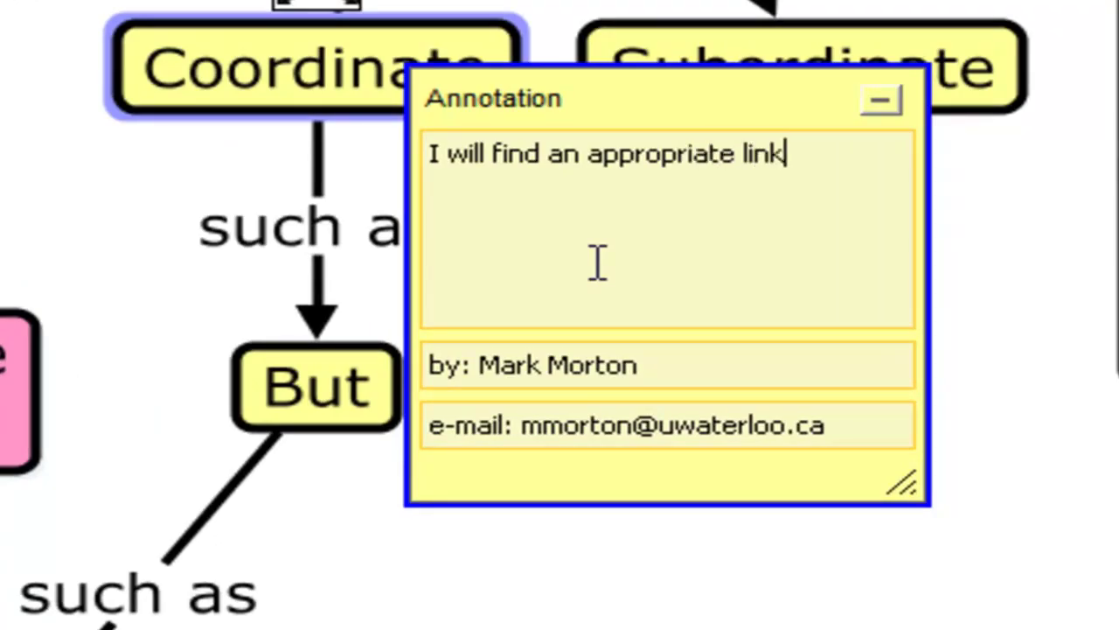
text(for this node next w)
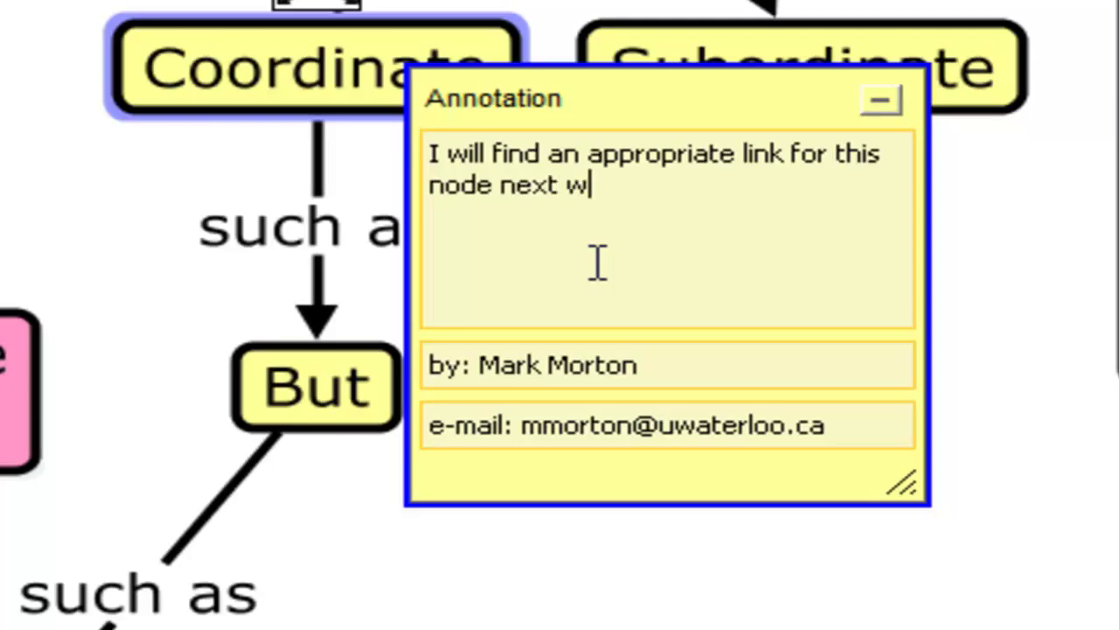
text(eek.)
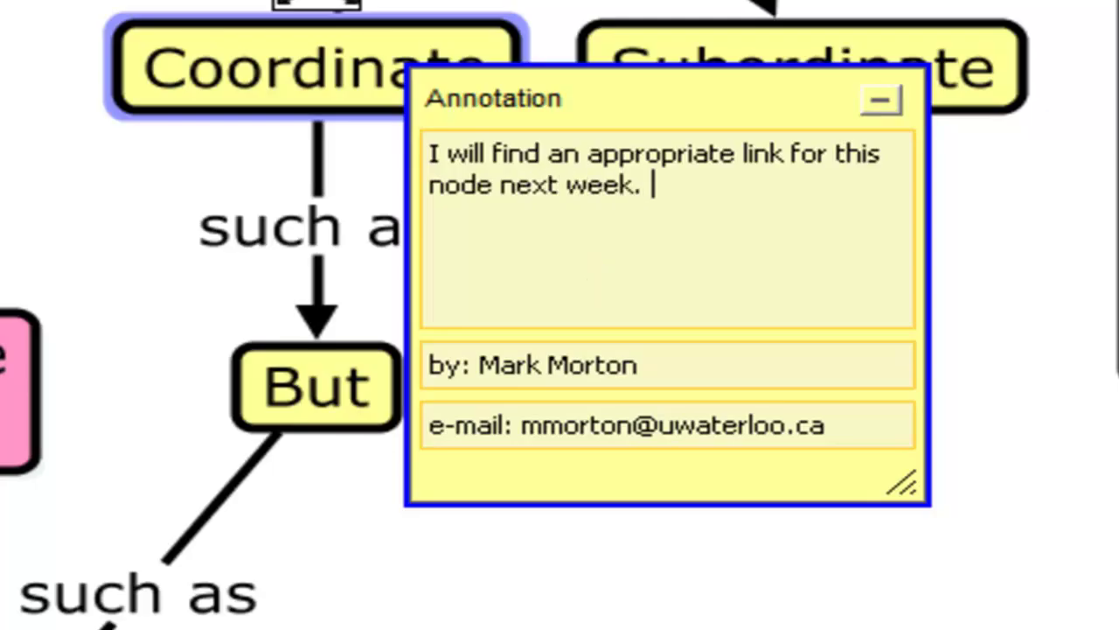
click(1076, 402)
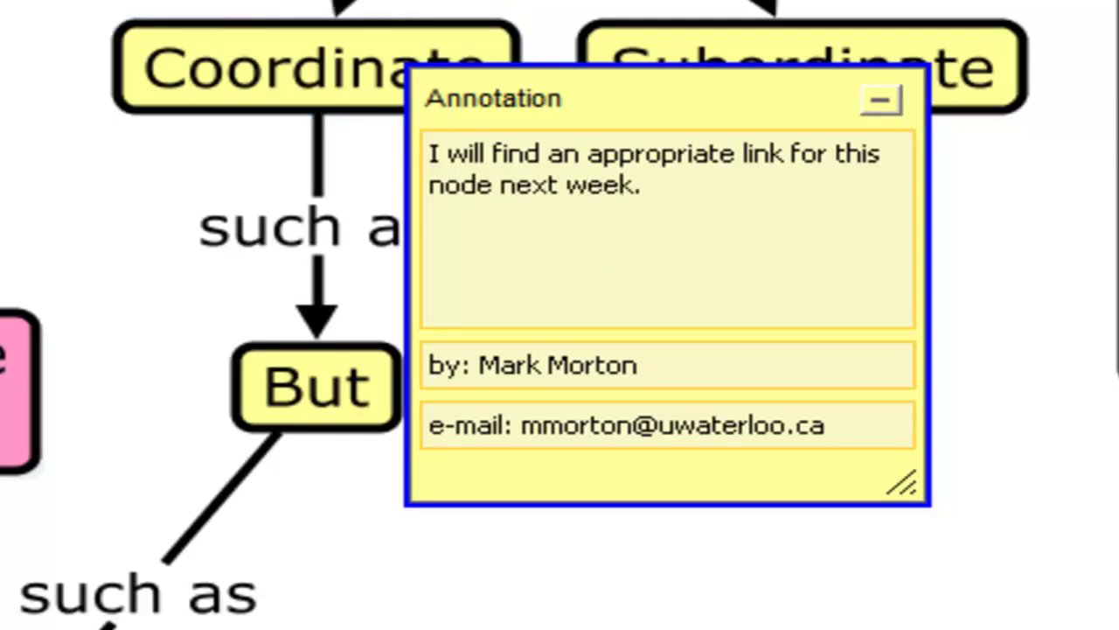
click(880, 100)
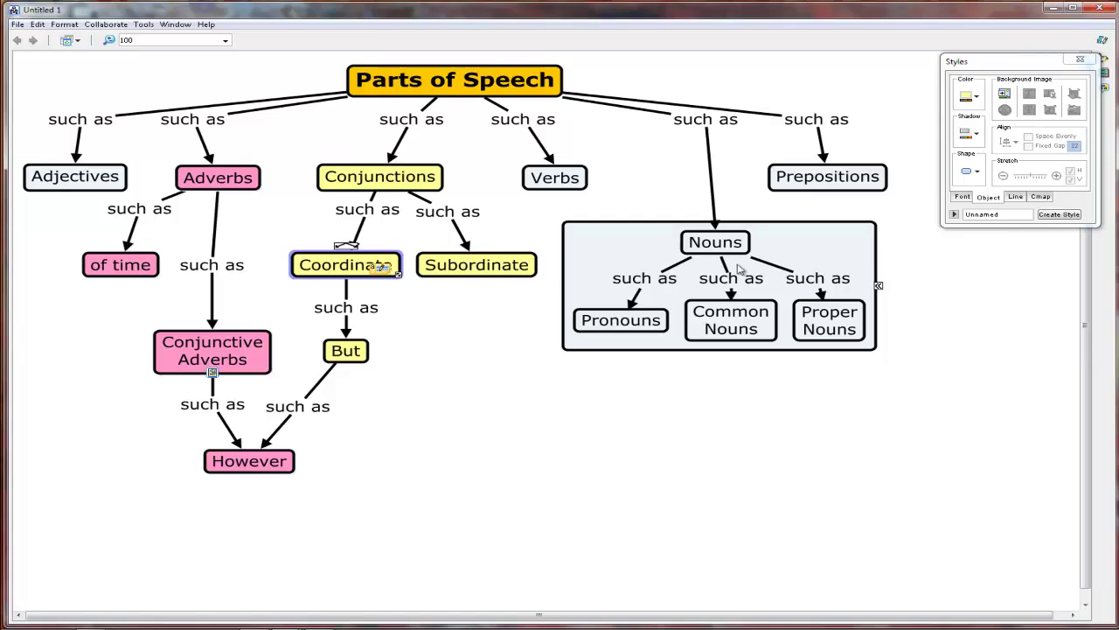
Step: Start File > Save Cmap and move the Save Cmap As dialog off the map
key(Escape)
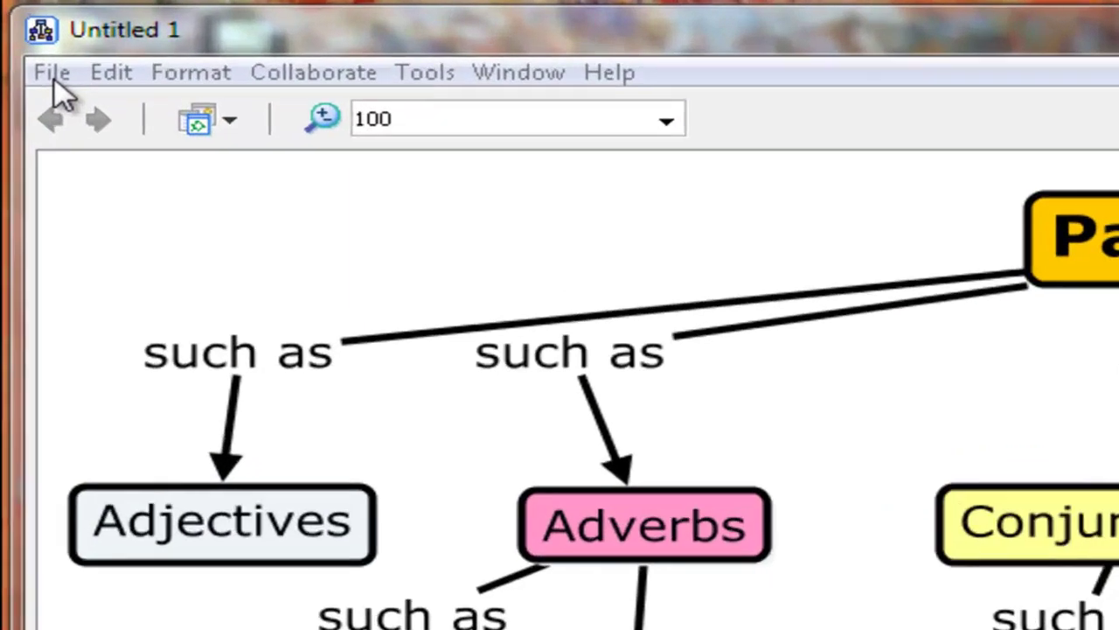
click(18, 24)
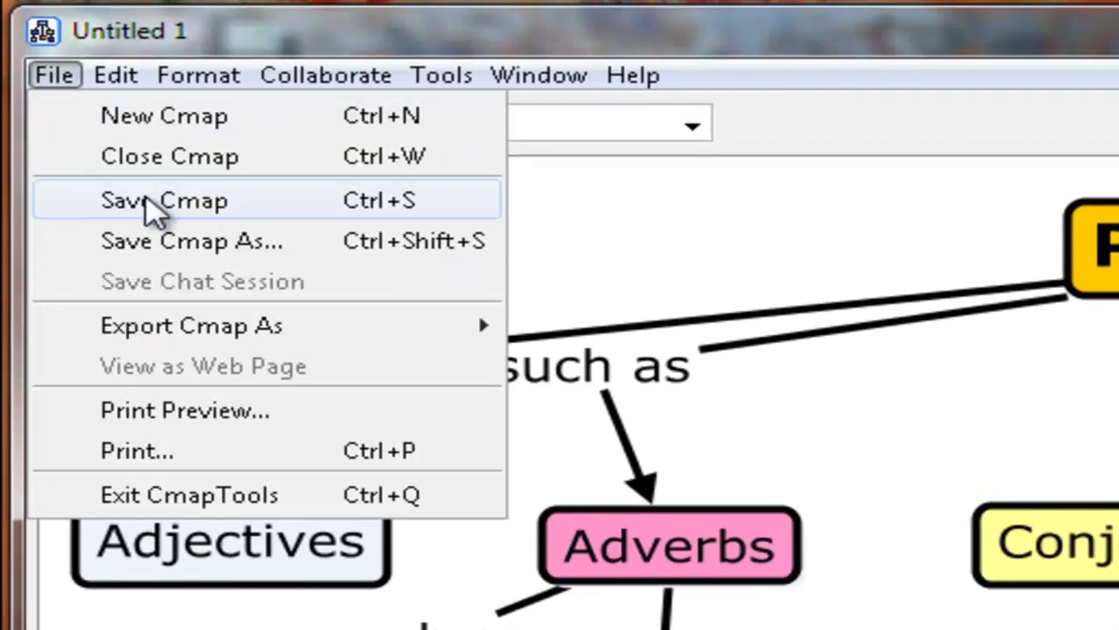
click(148, 201)
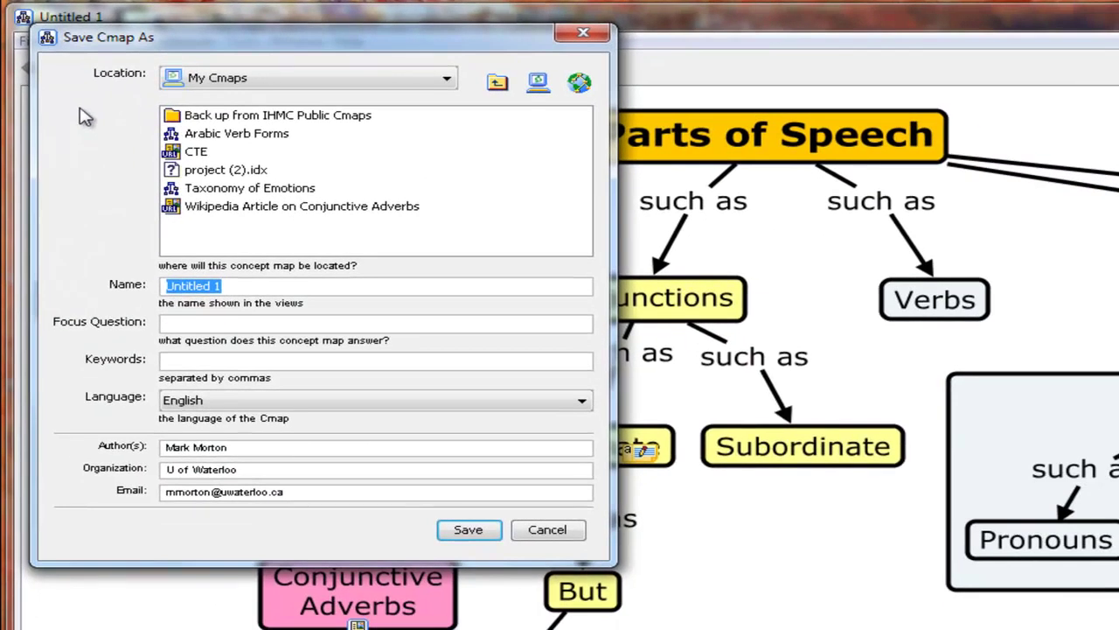
drag(262, 40, 474, 71)
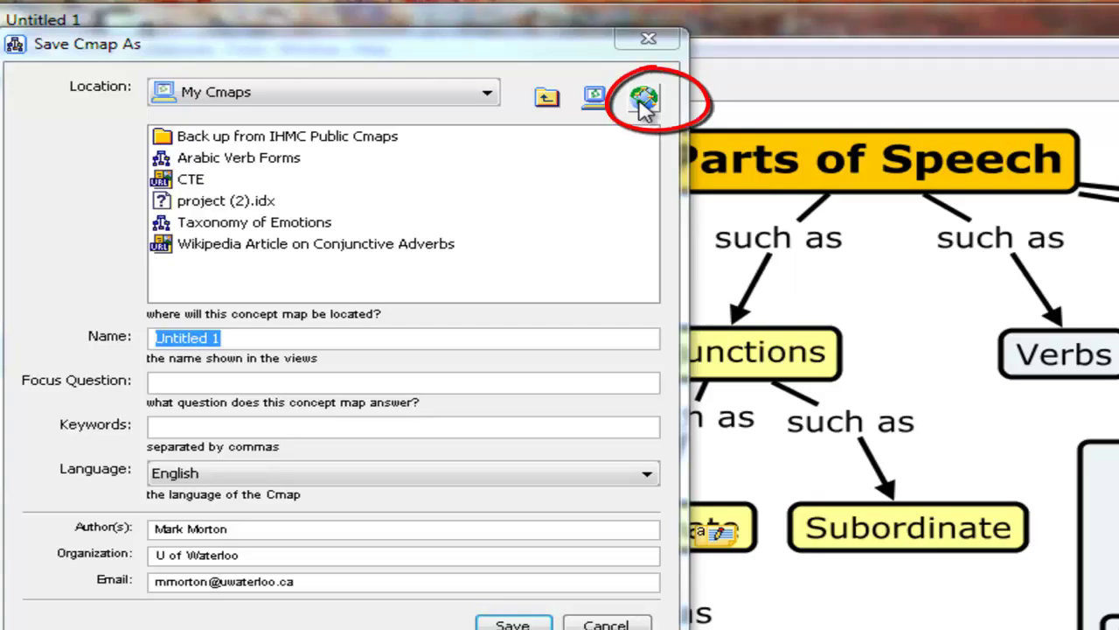
Step: Choose your own user folder under IHMC Public Cmaps (3) > Users as the save location
click(644, 101)
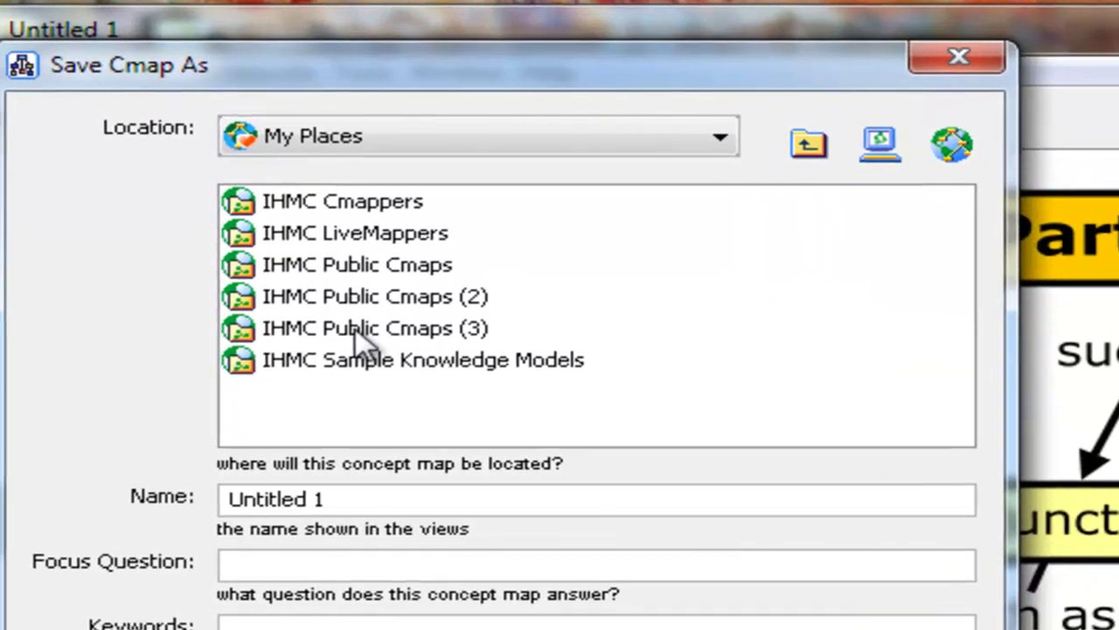
double_click(352, 332)
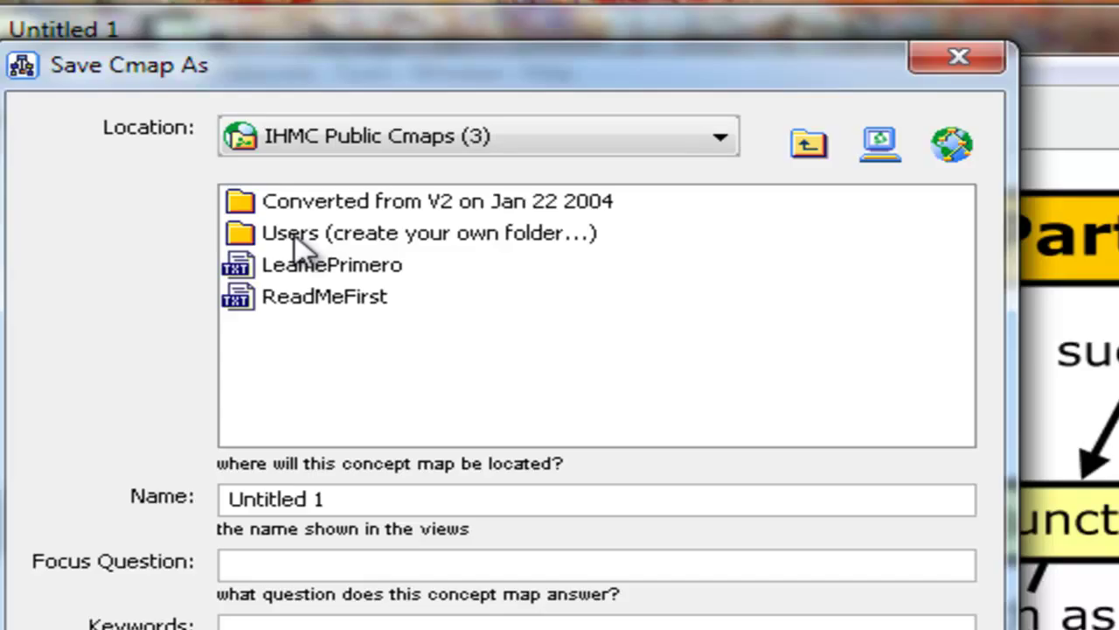
double_click(298, 238)
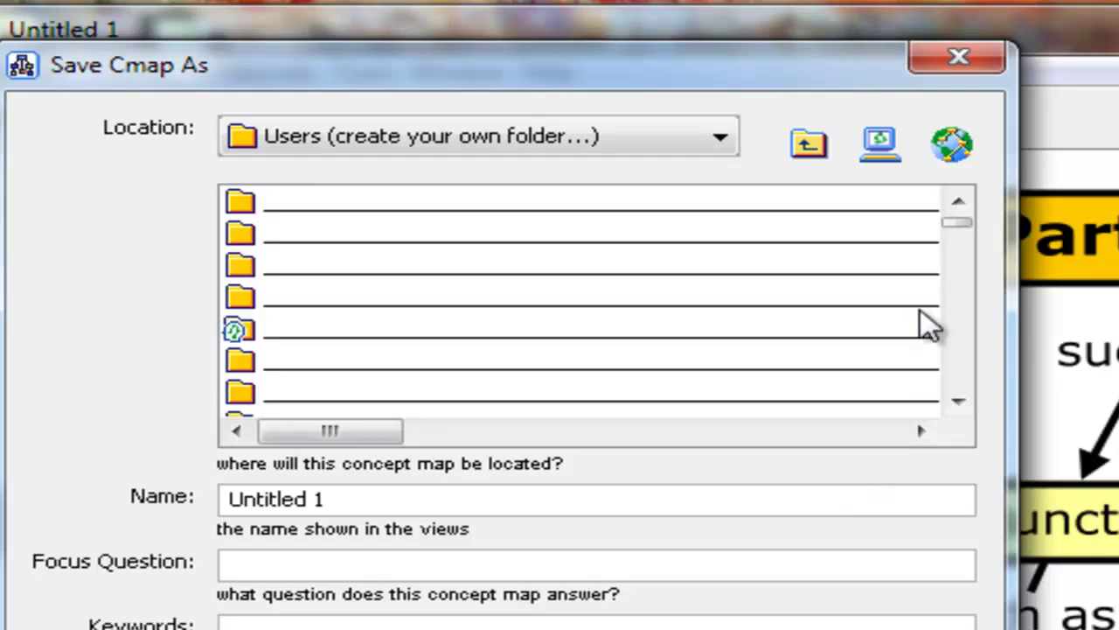
drag(962, 232, 970, 332)
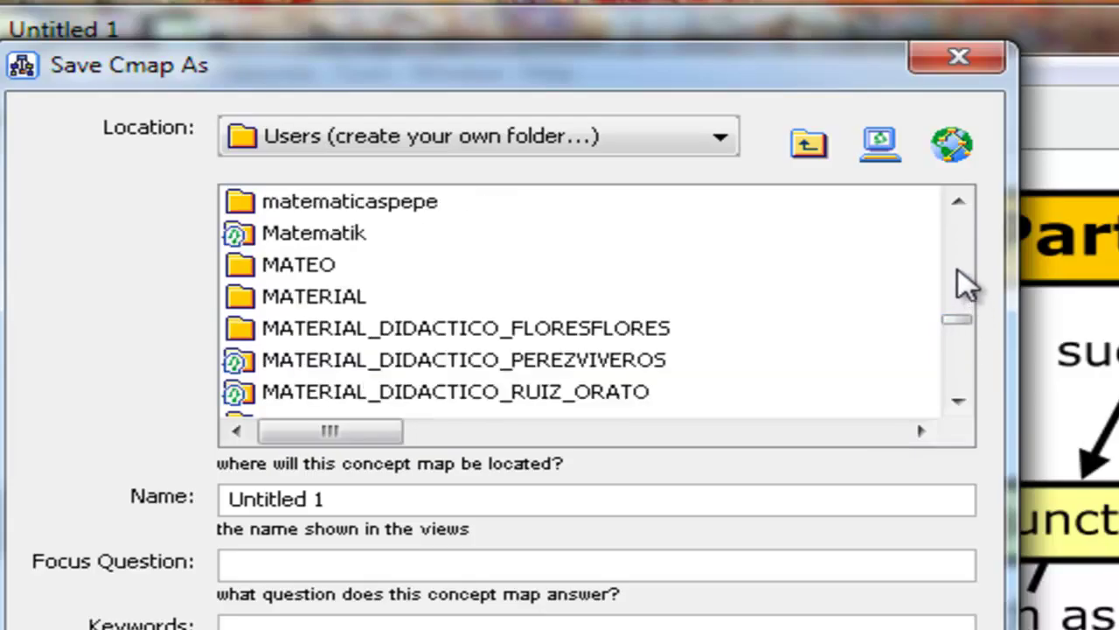
click(967, 278)
click(965, 266)
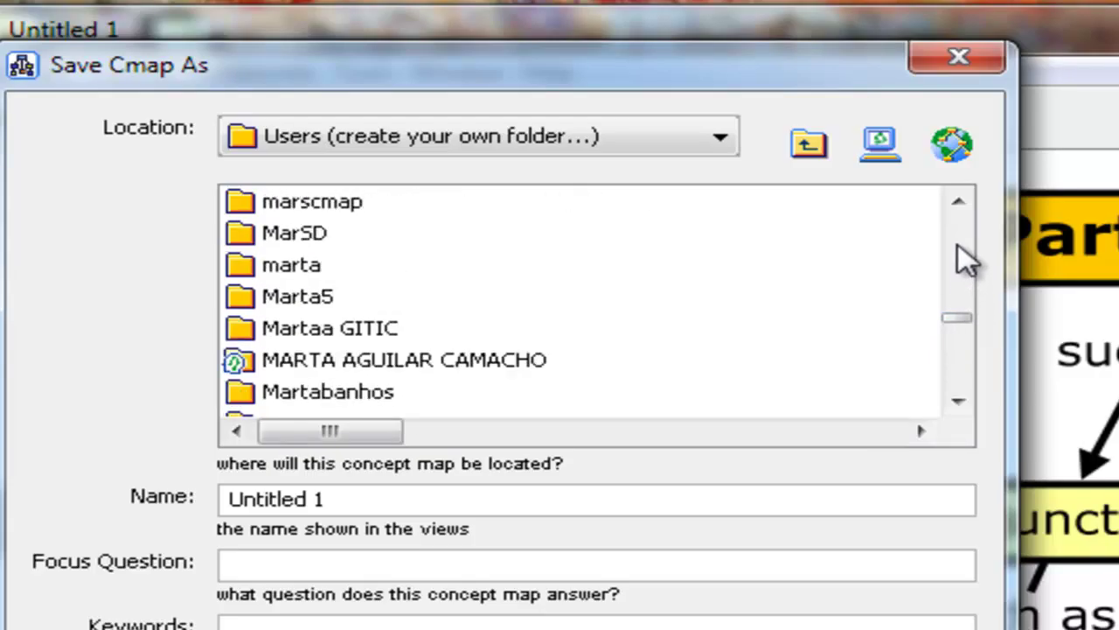
click(966, 261)
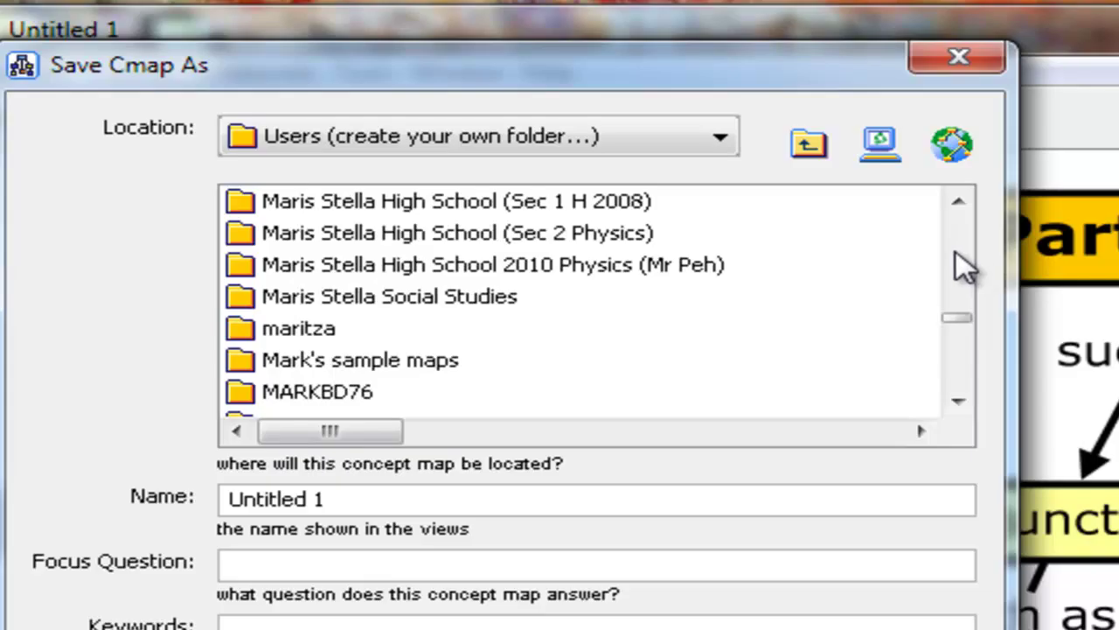
click(958, 403)
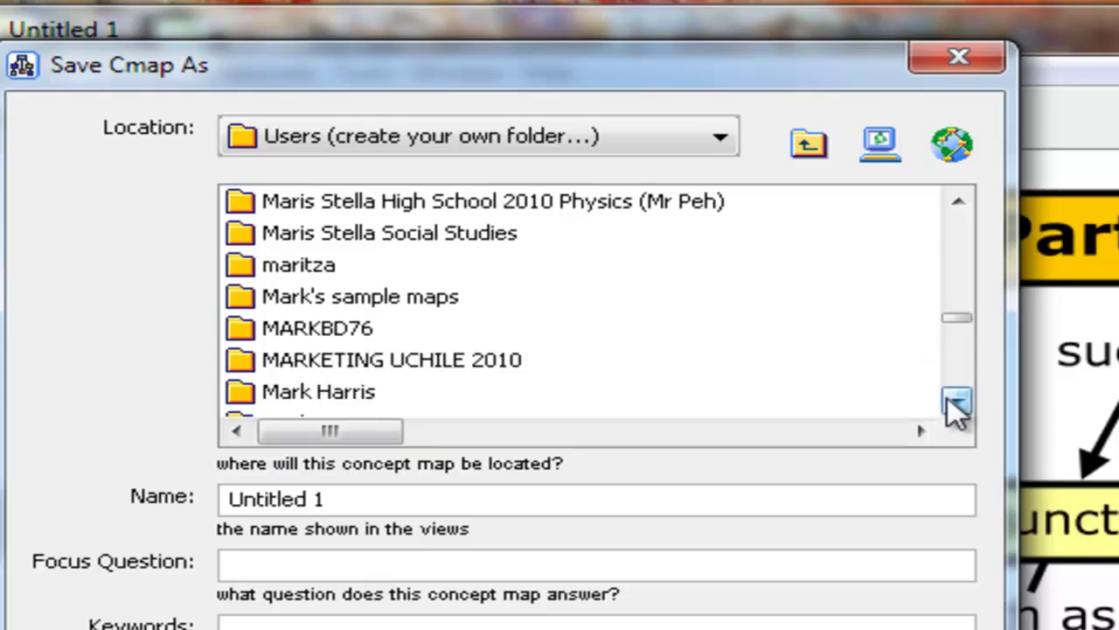
click(954, 402)
click(322, 396)
double_click(323, 402)
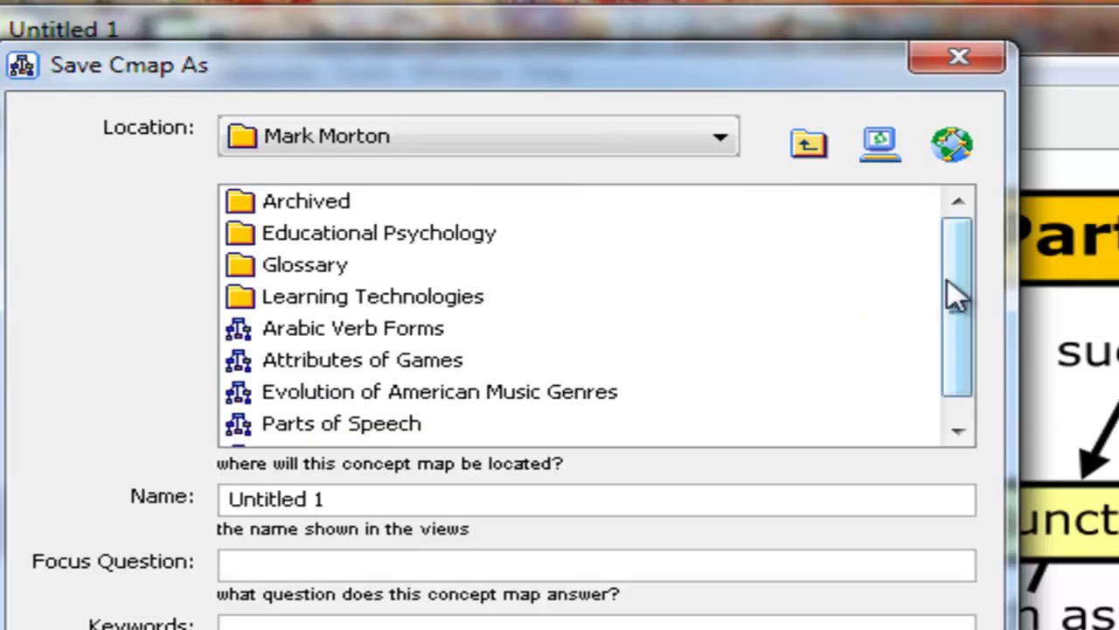
mouse_move(952, 293)
mouse_down()
mouse_move(957, 337)
mouse_move(959, 242)
mouse_up()
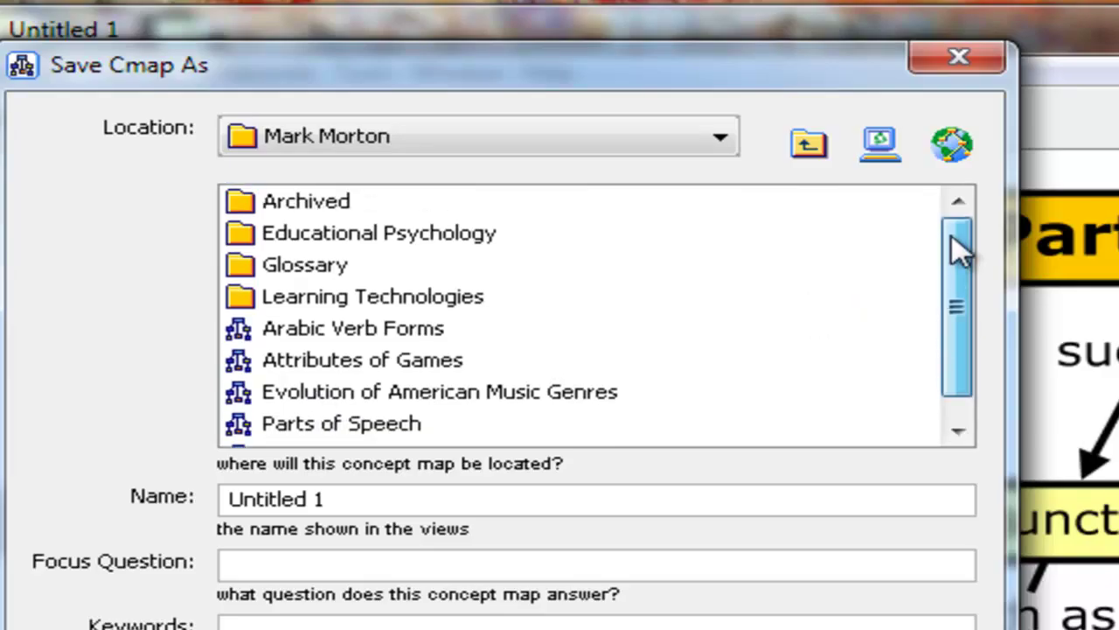
Step: Replace 'Untitled 1' with the name 'How to create a concept map in CmapTools'
click(422, 497)
drag(448, 499, 217, 514)
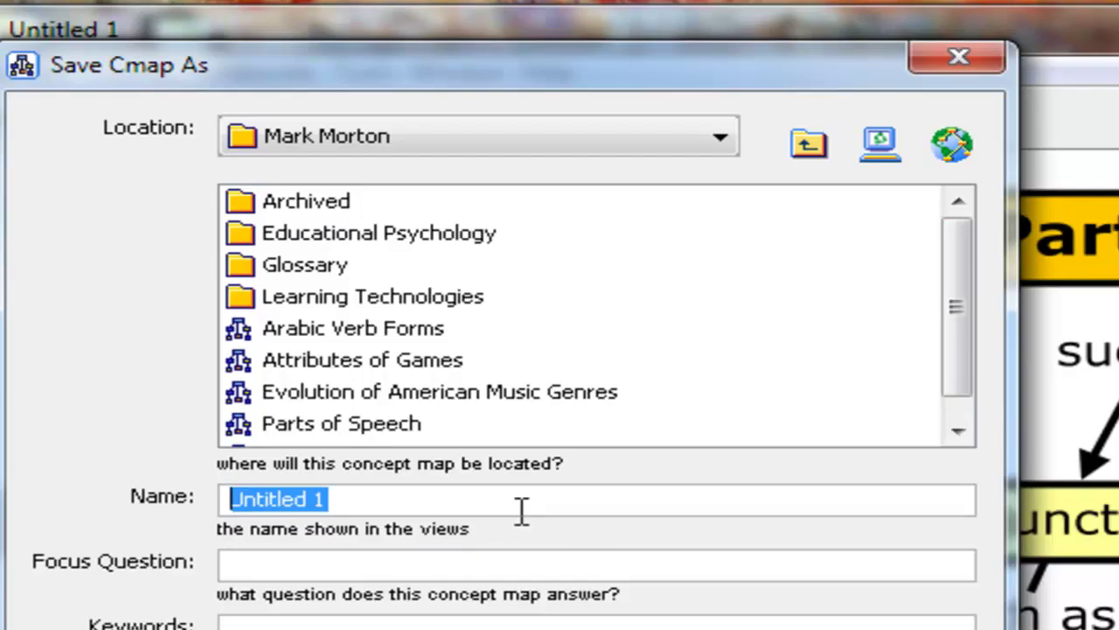
text(How t)
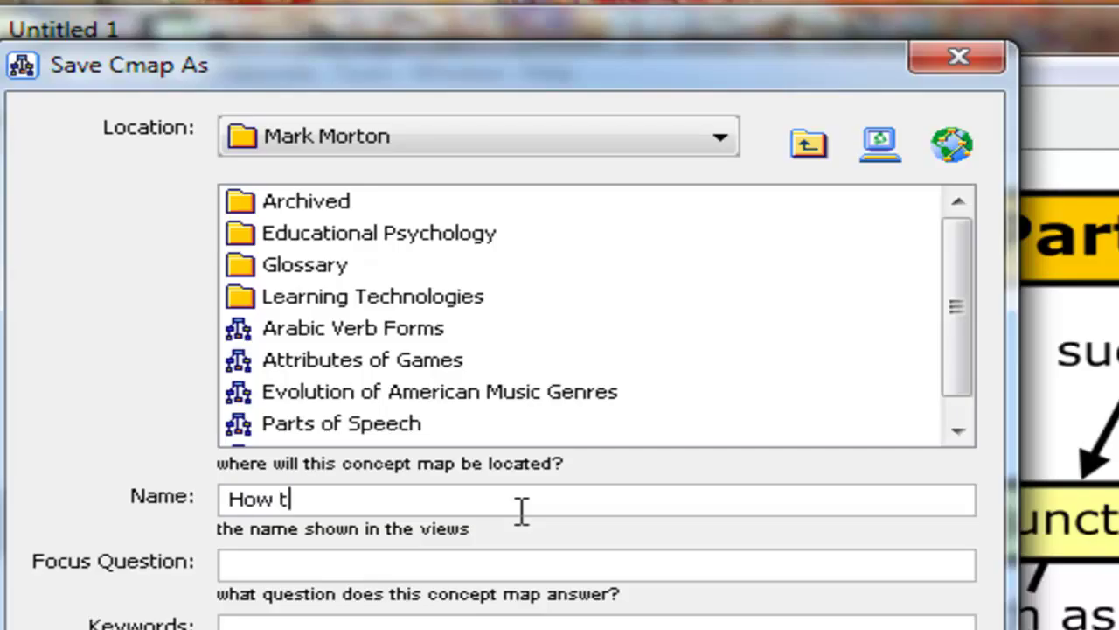
text(o create )
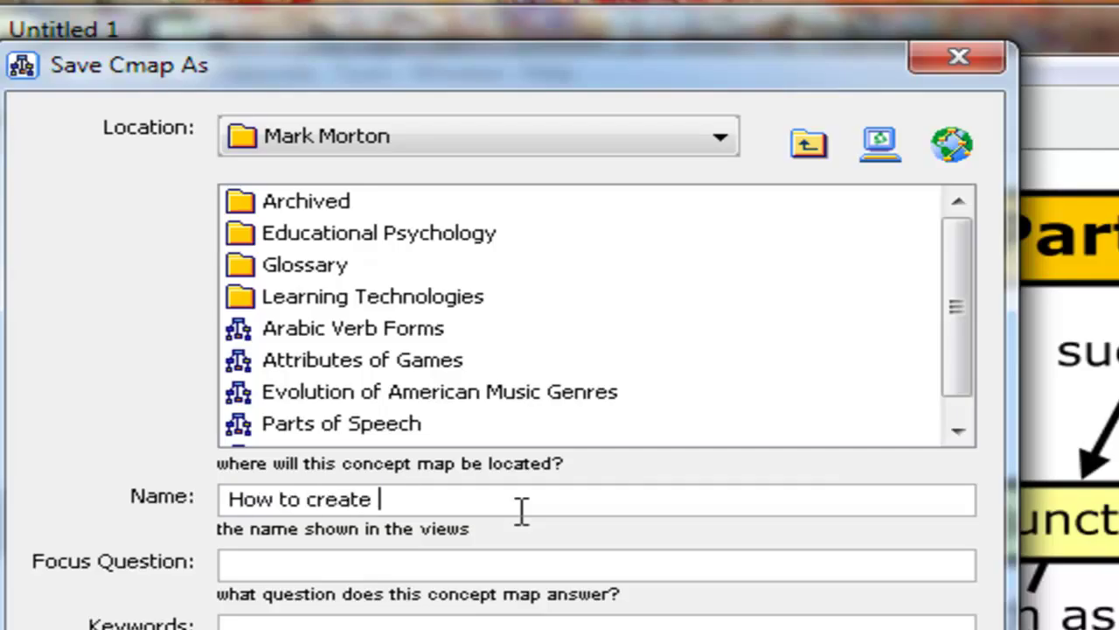
text(a concept )
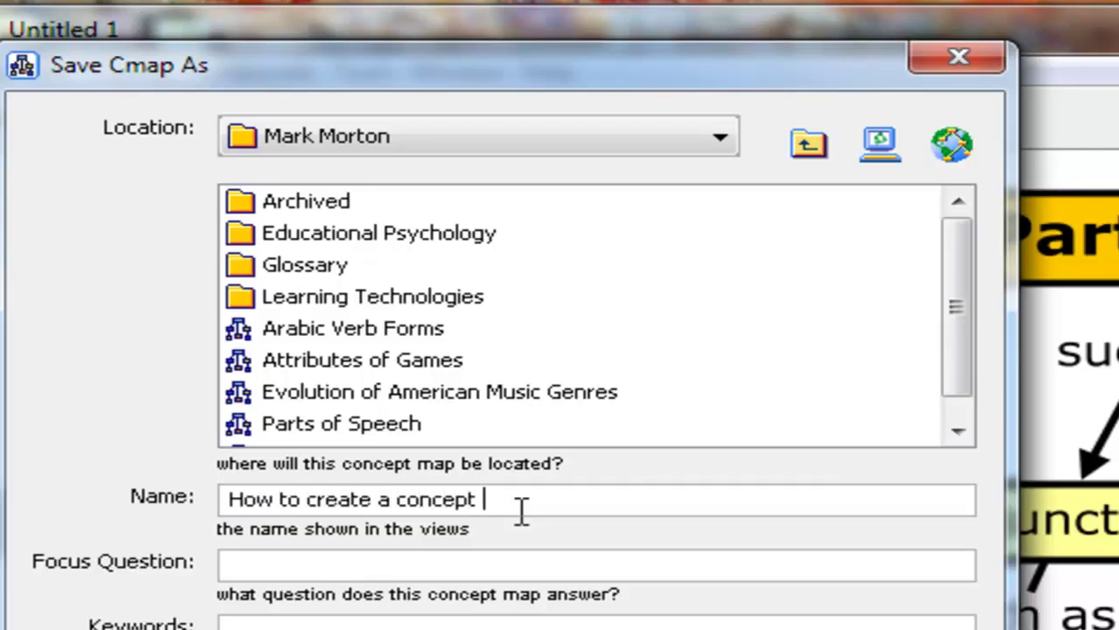
text(map in C)
text(M)
key(BackSpace)
text(map)
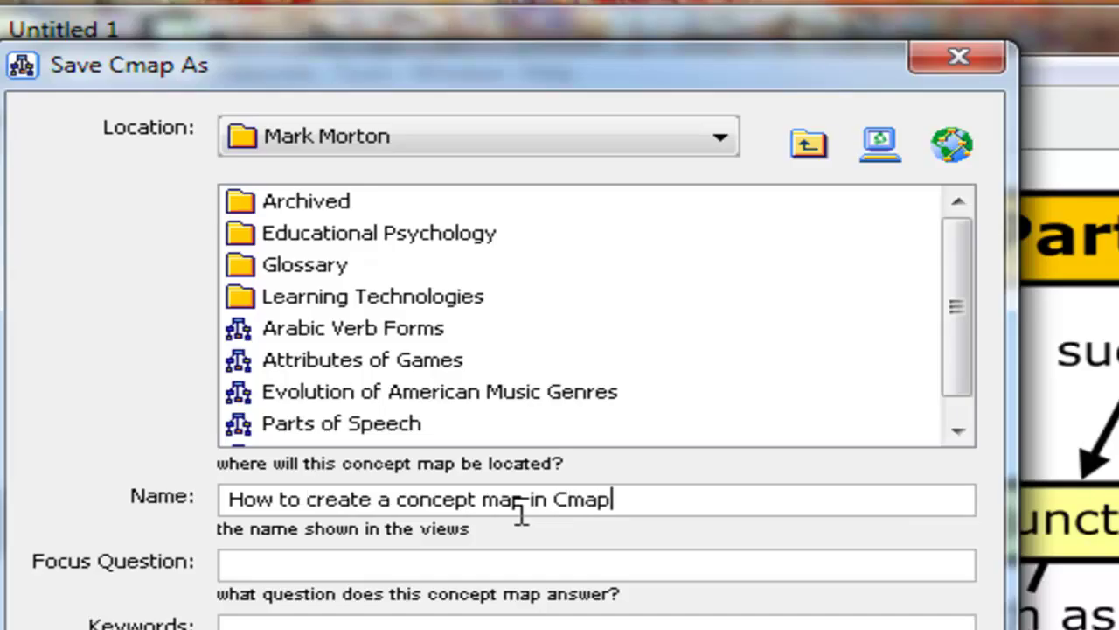
text(Tools)
Step: Set the focus question to 'How do I create a concept map in CmapTools?'
click(420, 571)
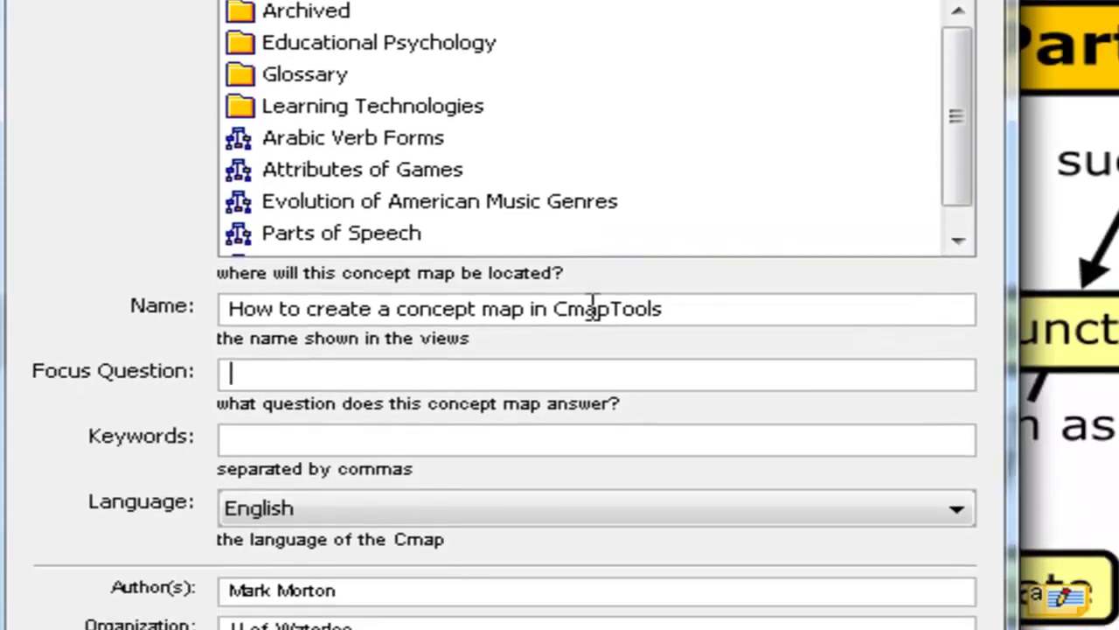
drag(707, 307, 555, 317)
mouse_move(686, 300)
mouse_down()
mouse_move(227, 308)
mouse_move(230, 379)
mouse_up()
click(267, 307)
click(531, 307)
drag(665, 308, 199, 315)
key(ctrl+c)
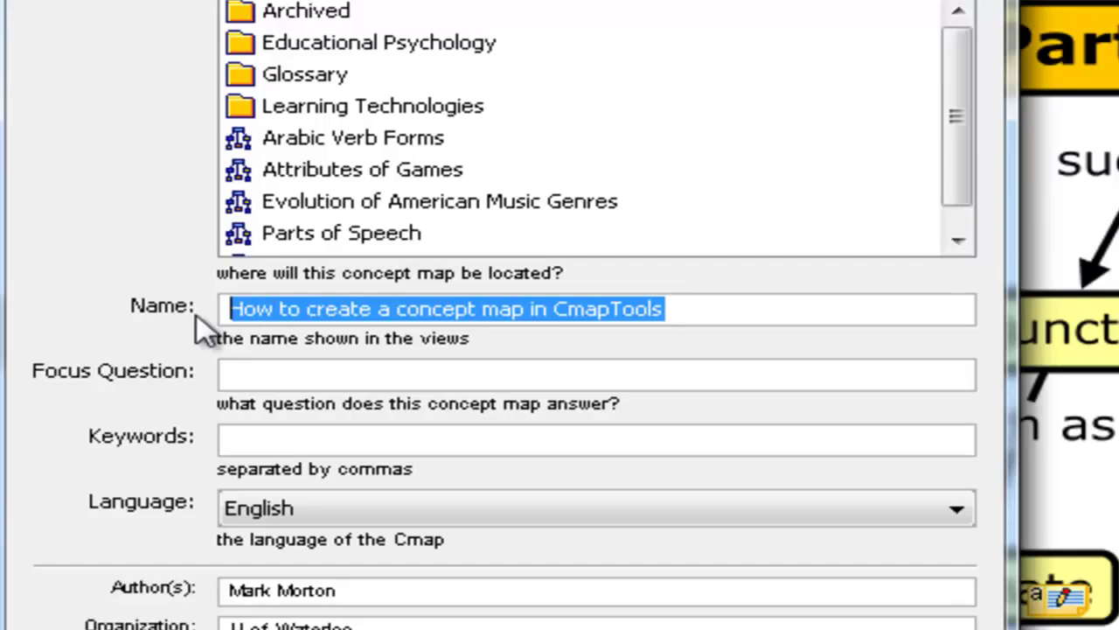
click(239, 370)
key(ctrl+v)
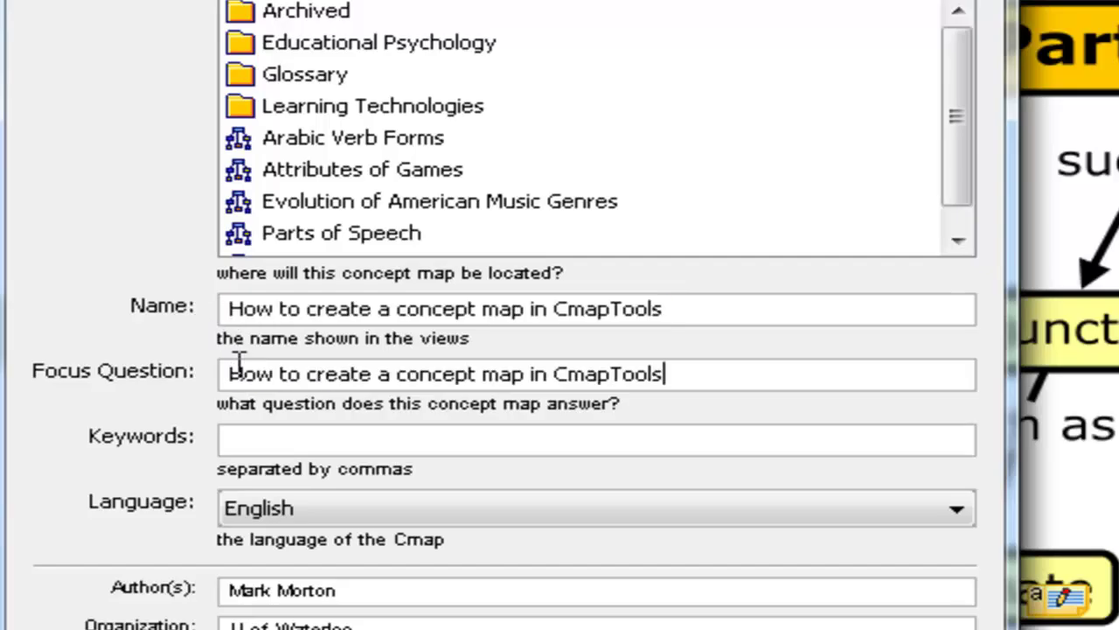
triple_click(283, 371)
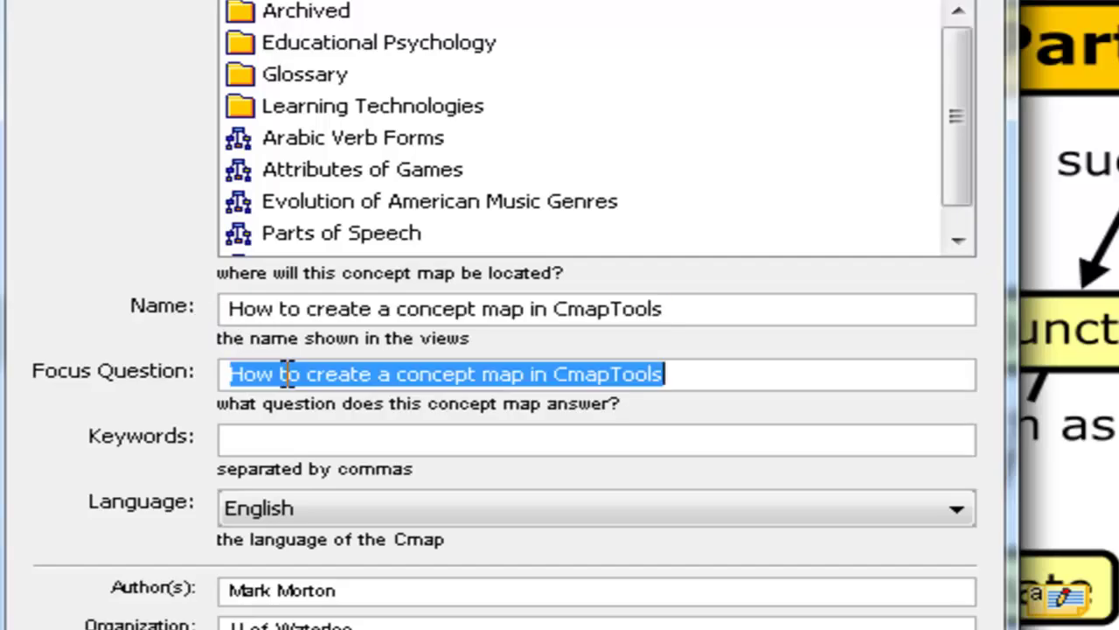
click(280, 373)
key(Delete)
key(Delete)
text(do I)
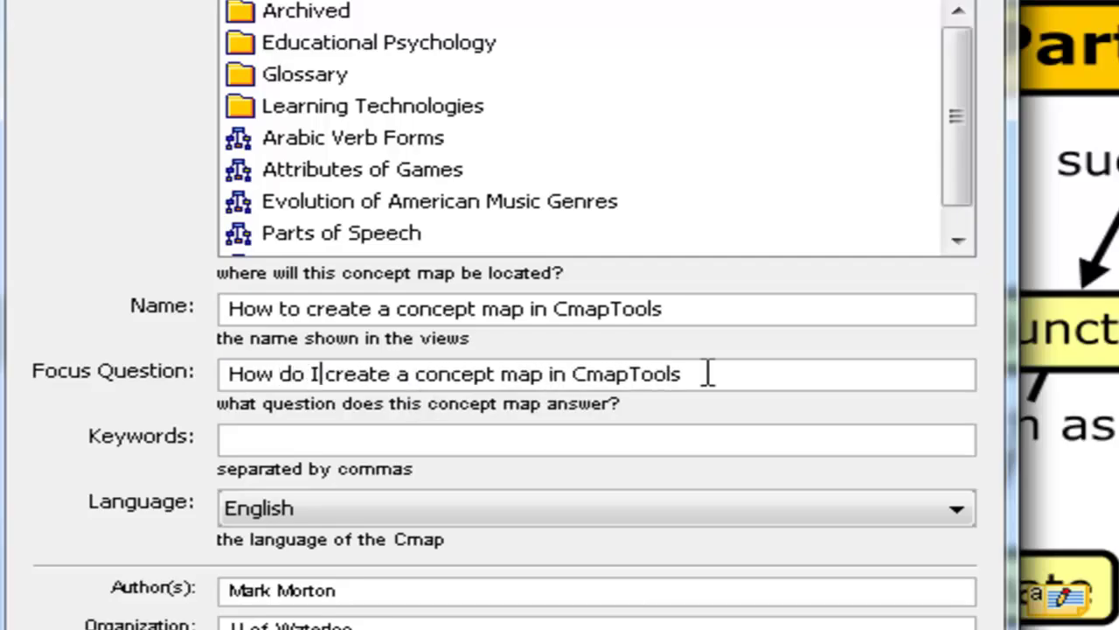
click(710, 369)
text(?)
Step: Shorten the map name to 'CmapTools' and add keywords 'cmaptools concept map'
drag(695, 311, 220, 316)
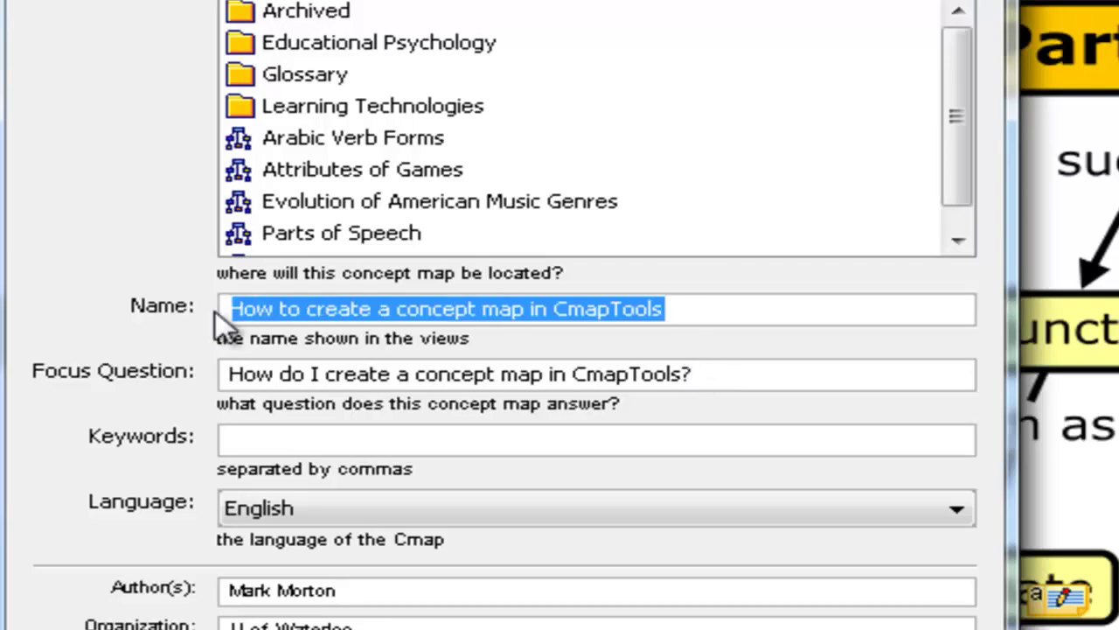
text(Con)
key(BackSpace)
key(BackSpace)
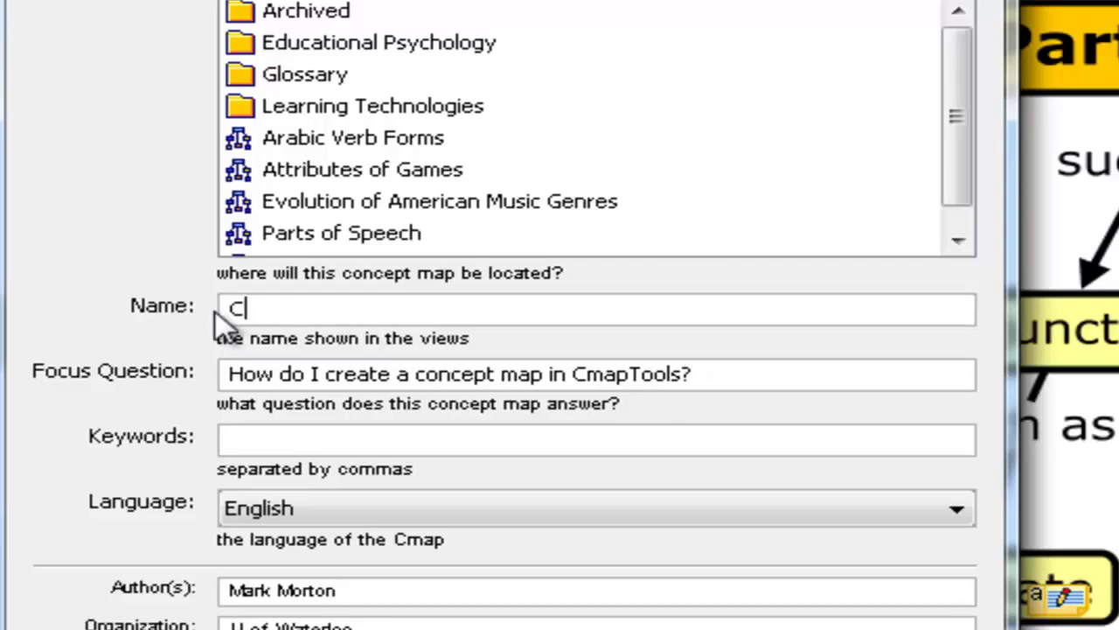
text(mapTool)
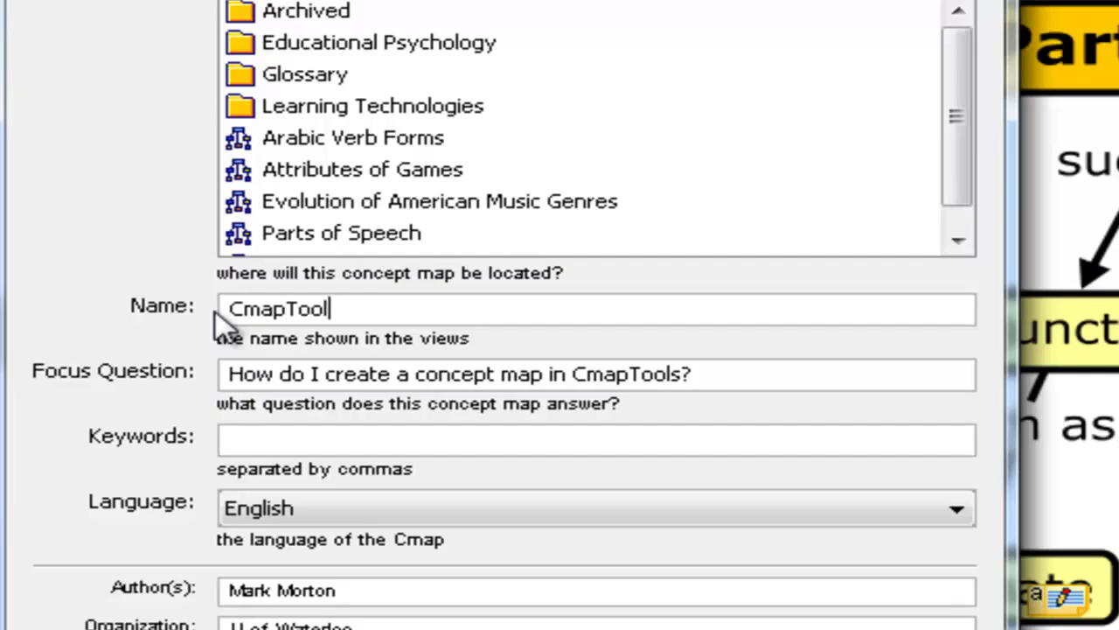
text(s)
click(264, 435)
text(cmap)
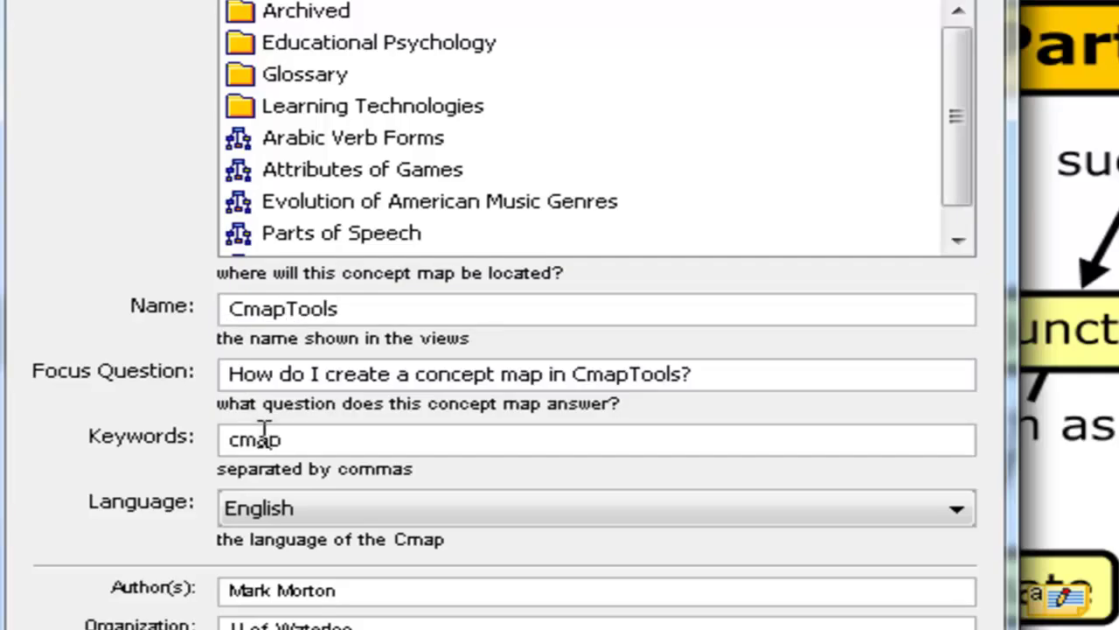
text(tools concept)
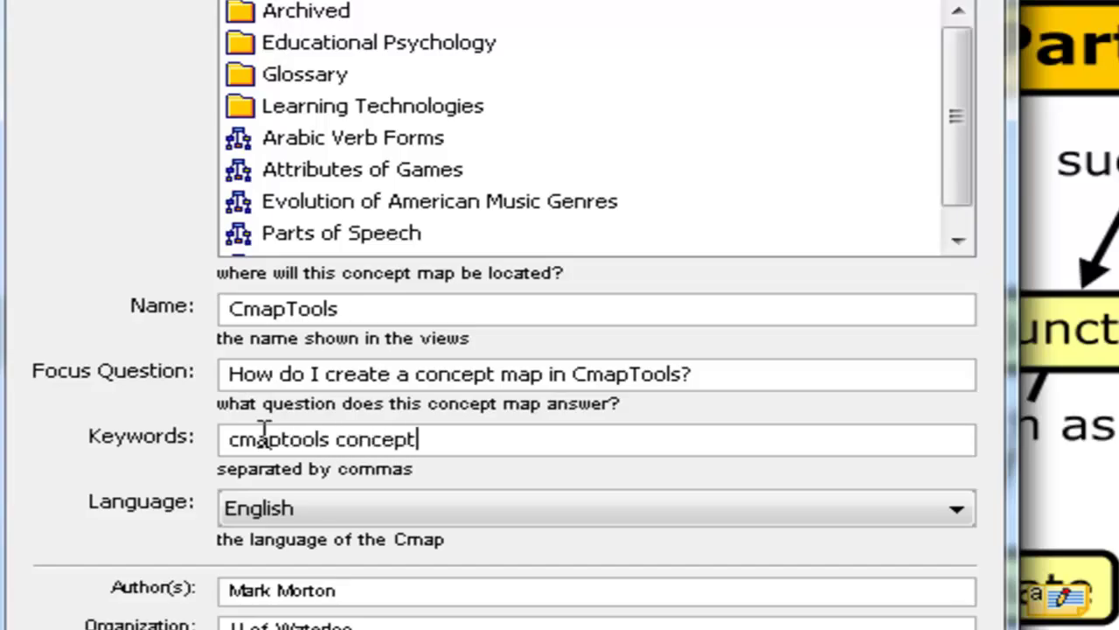
text( map)
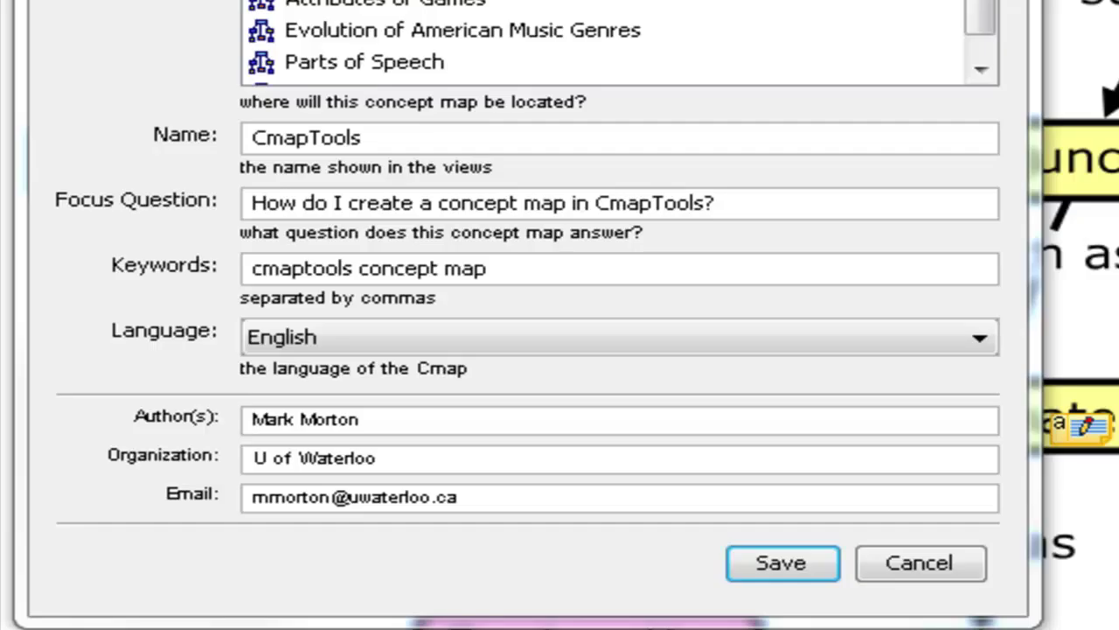
key(ctrl+a)
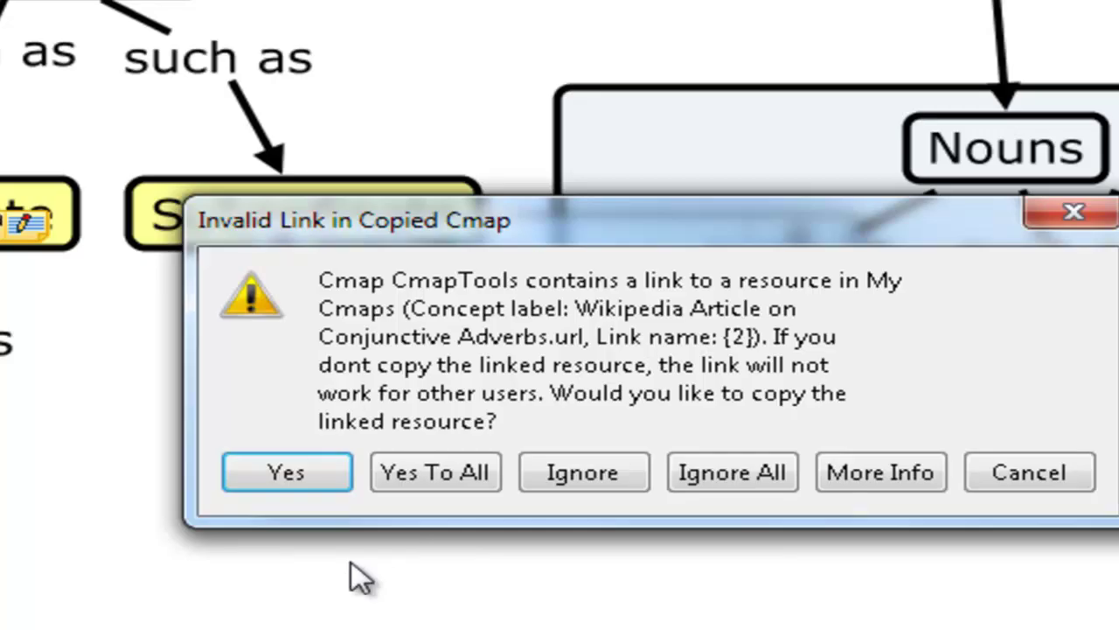
Step: Answer Yes to copy the linked Wikipedia resource along with the saved map
click(439, 488)
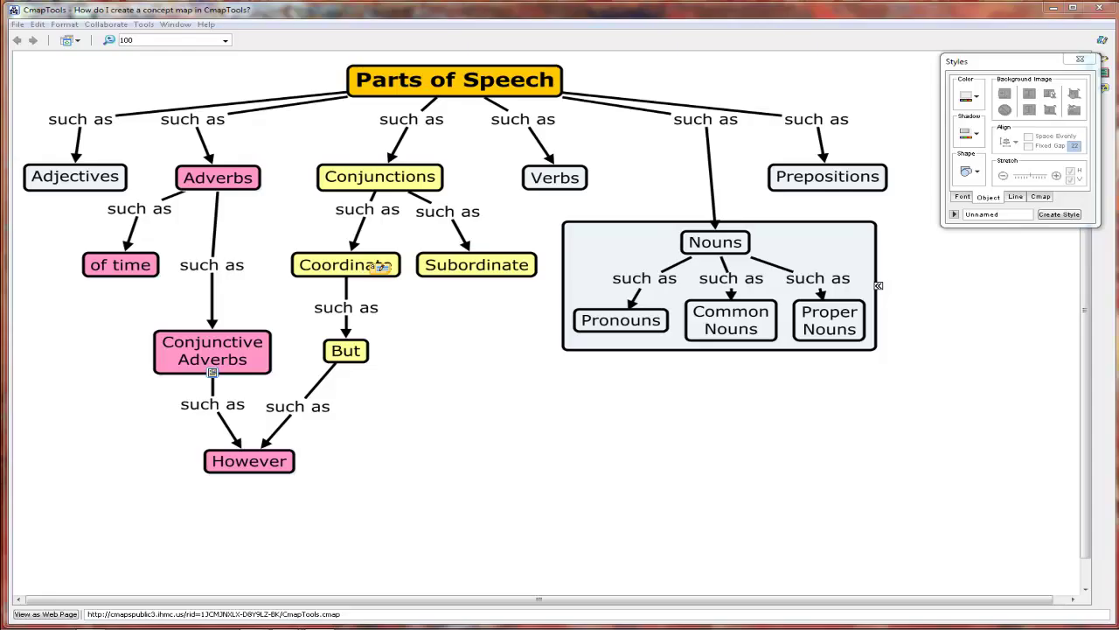
Step: Move the Styles palette aside and acknowledge synchronous collaboration being enabled
drag(1005, 61, 722, 390)
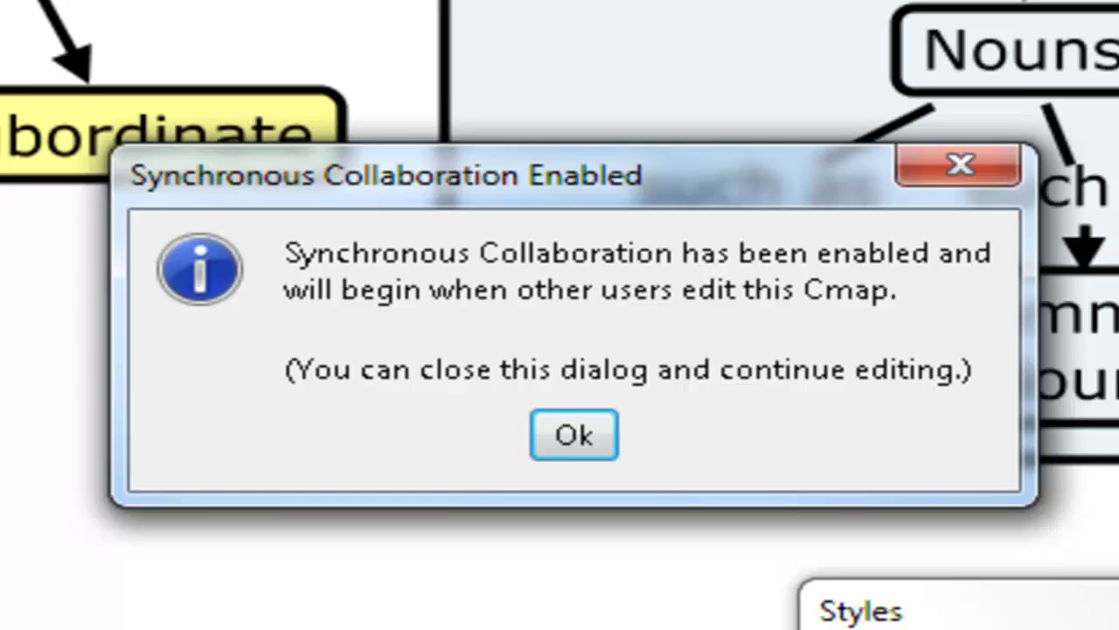
click(579, 430)
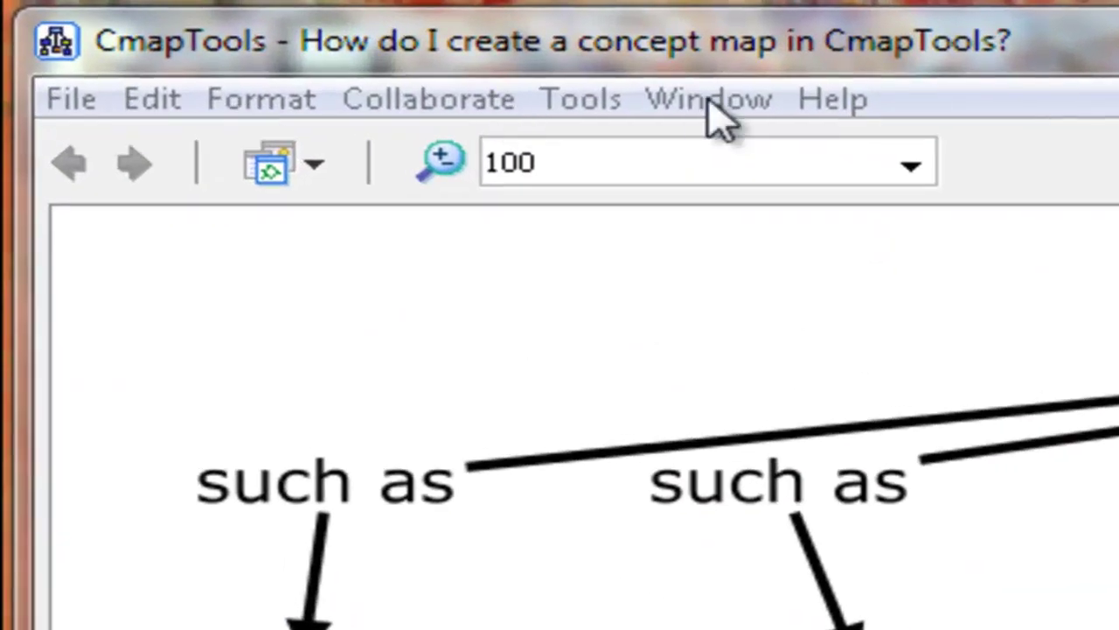
Step: Open the China final project map from a student's folder in IHMC Public Cmaps (3) > Users
click(710, 101)
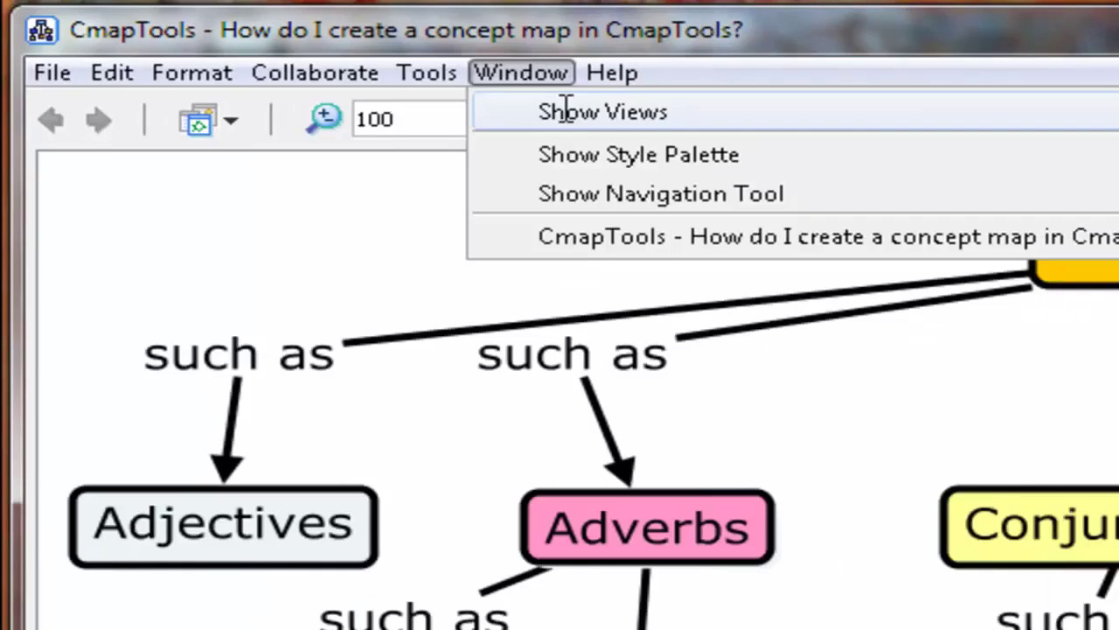
click(772, 156)
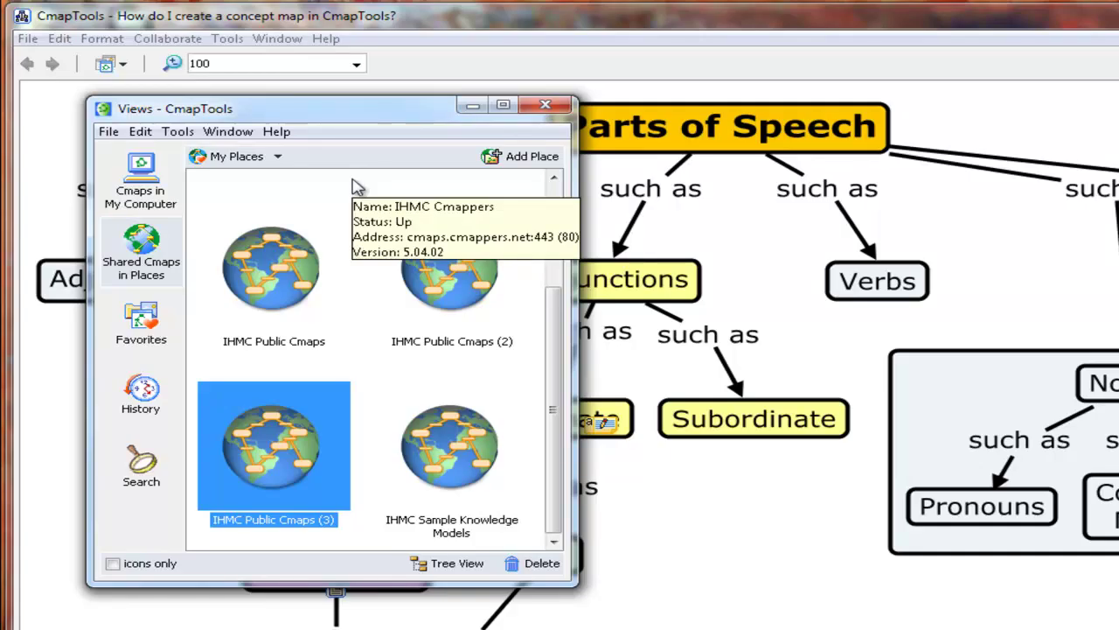
double_click(281, 448)
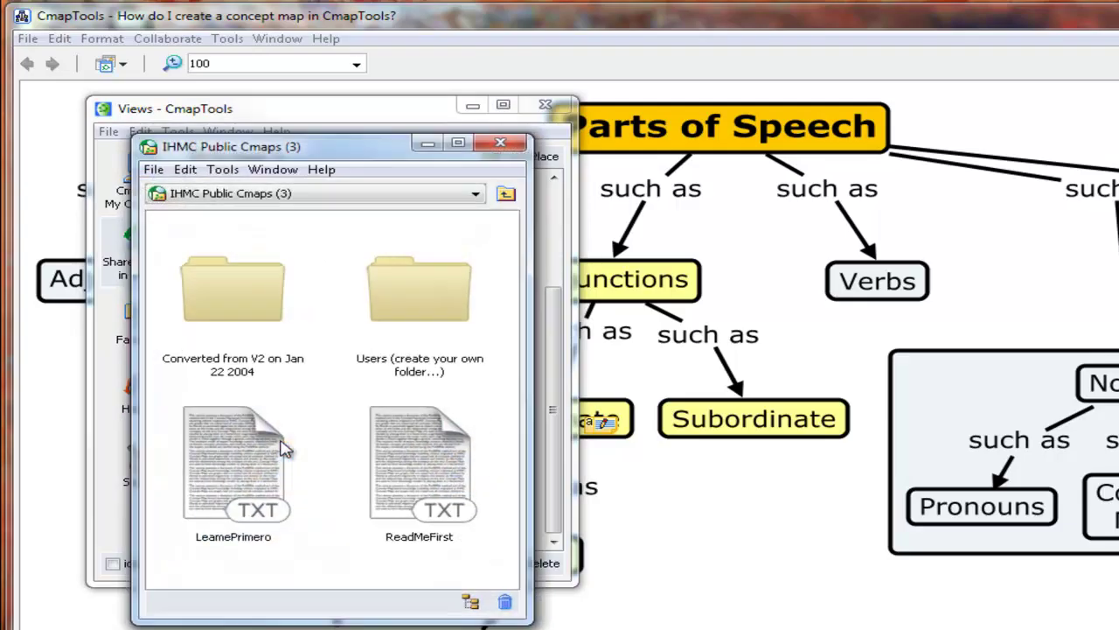
click(424, 299)
double_click(424, 299)
drag(512, 229, 512, 403)
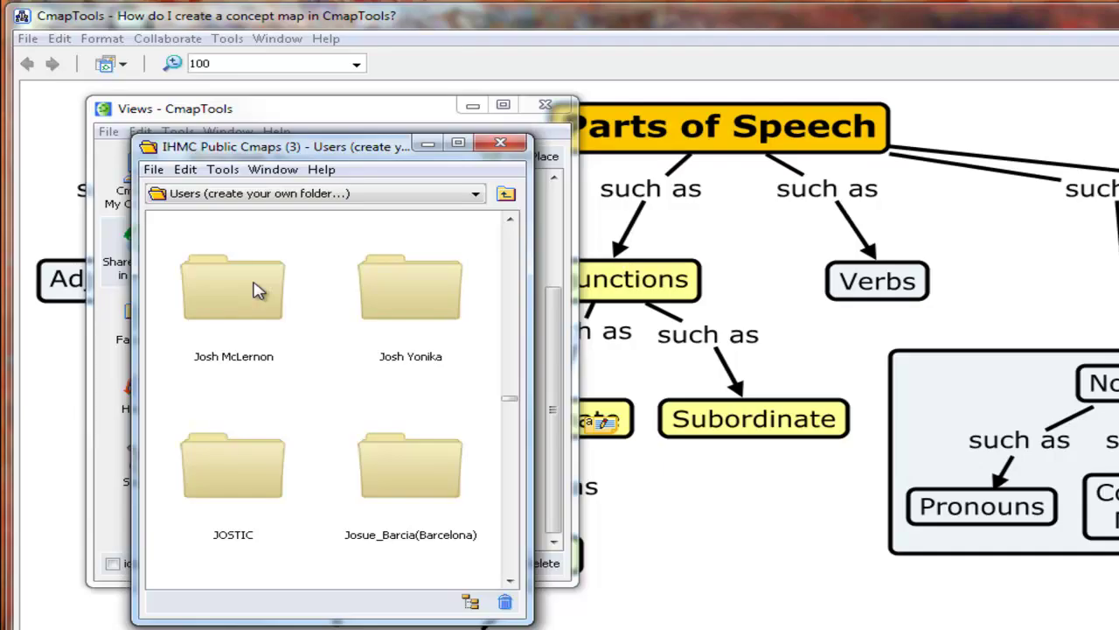
double_click(258, 291)
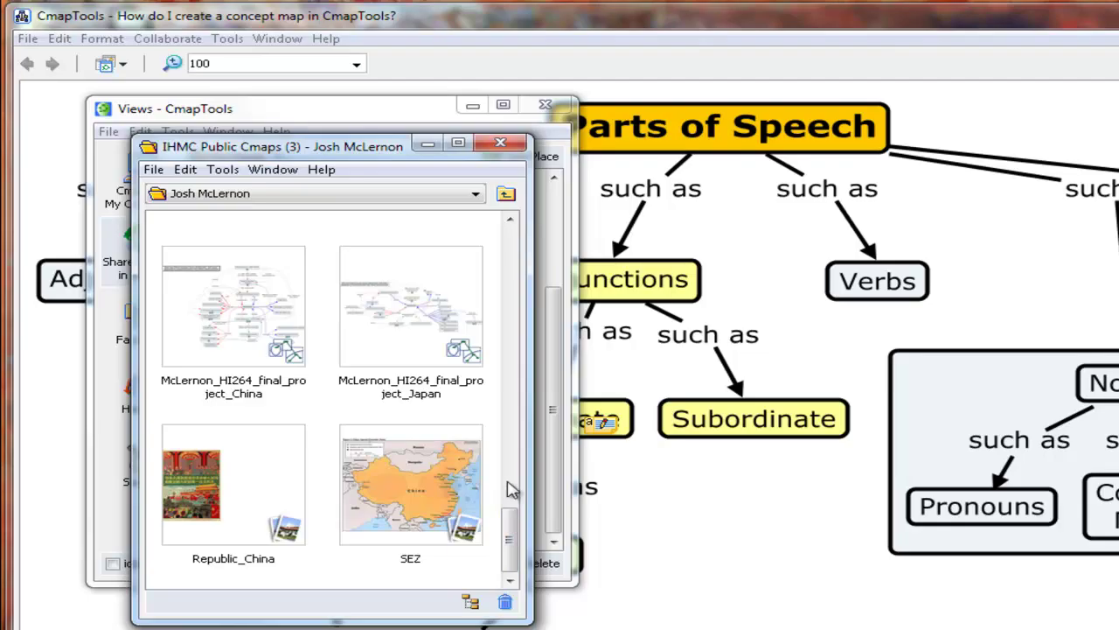
click(257, 317)
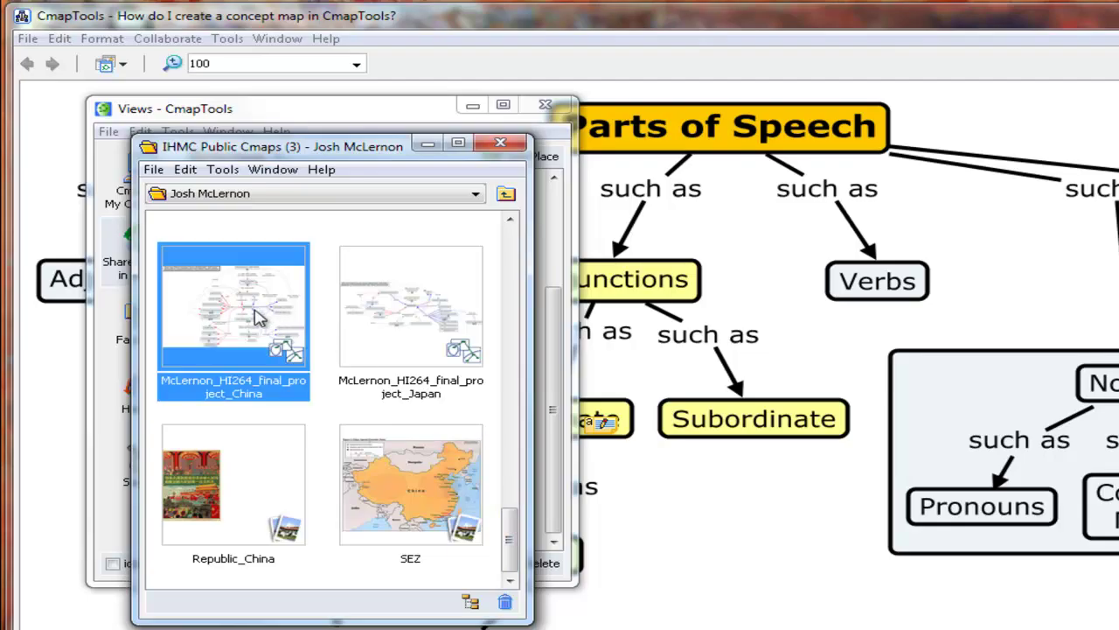
double_click(257, 317)
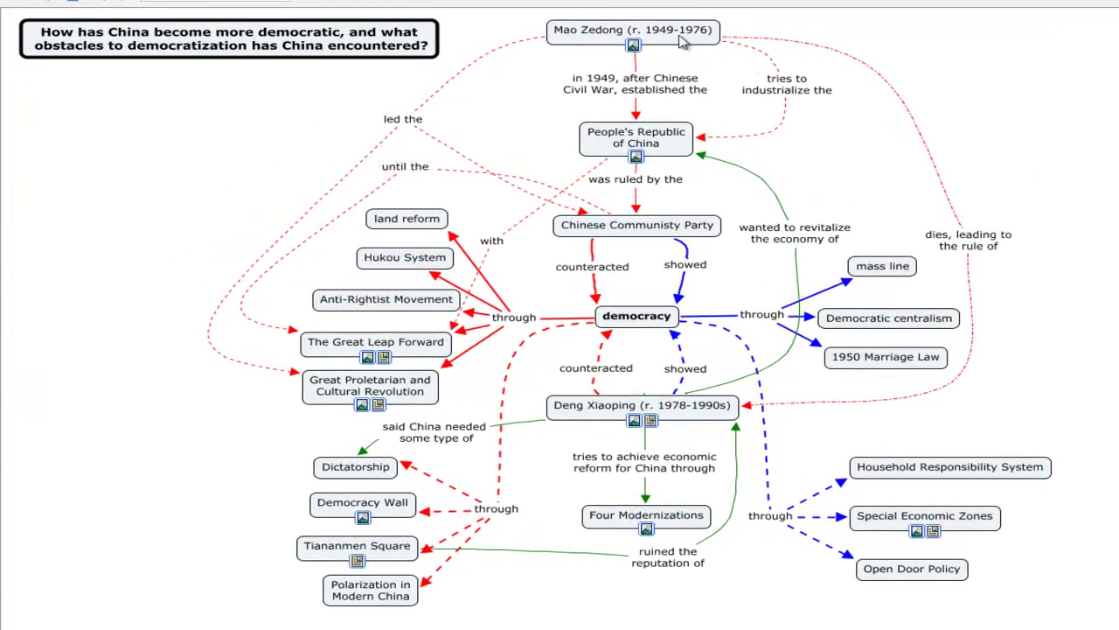
Step: Dismiss the login and no-edit-permission notices, then close the China map unsaved
click(634, 45)
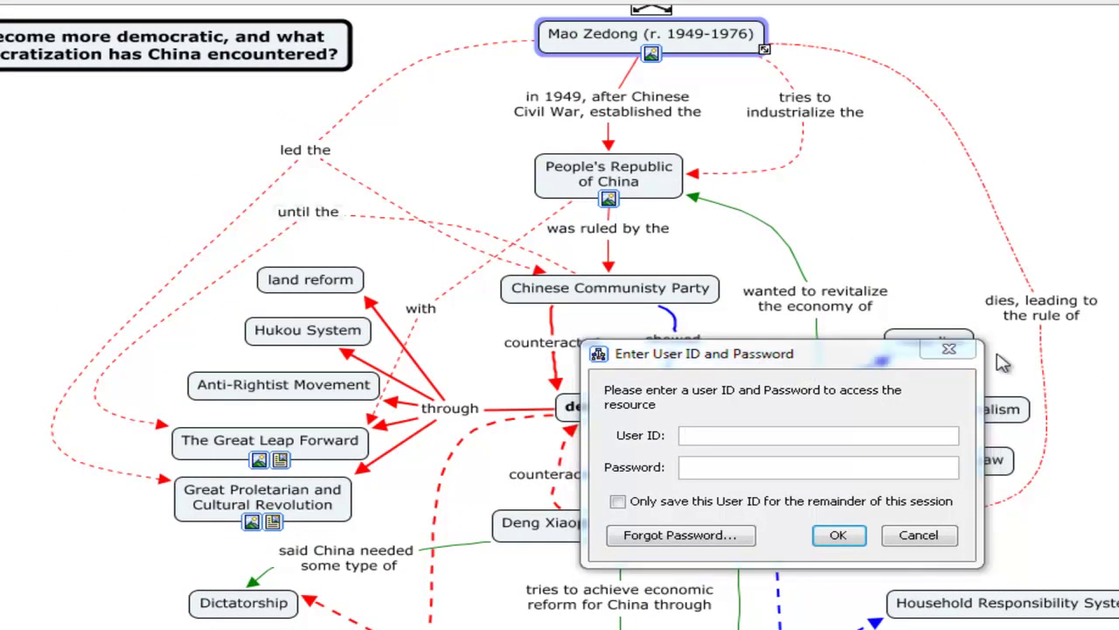
click(939, 538)
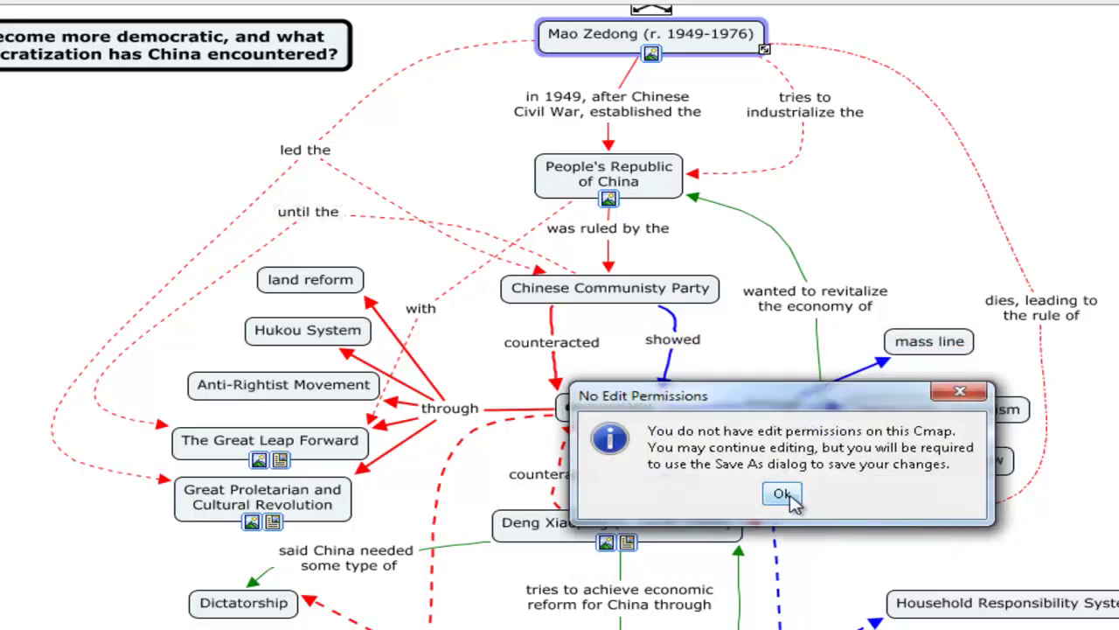
click(781, 494)
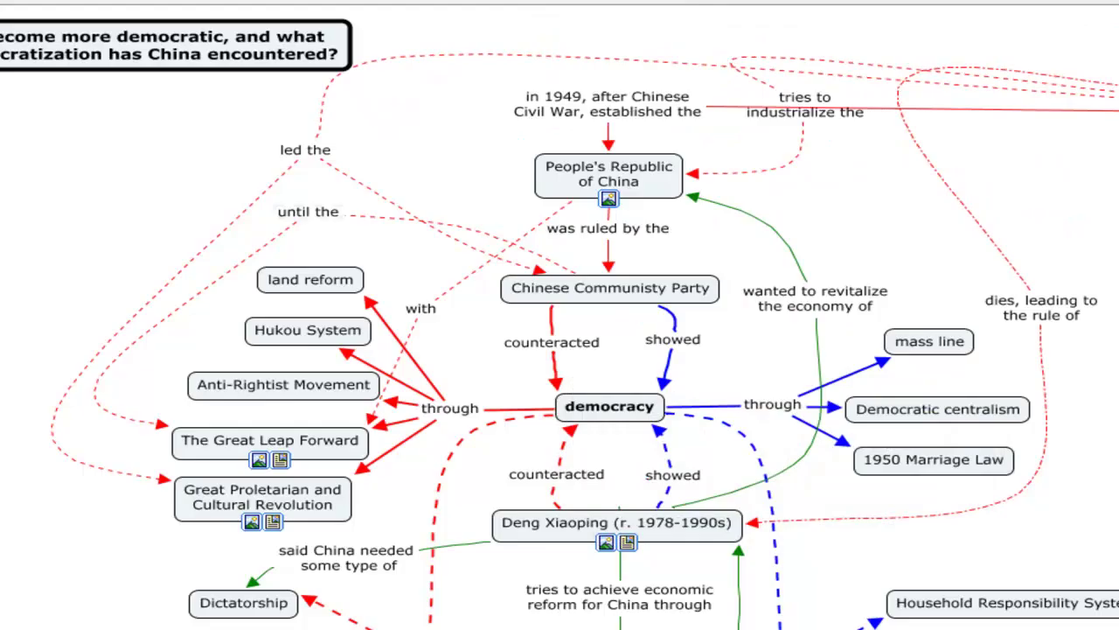
key(ctrl+w)
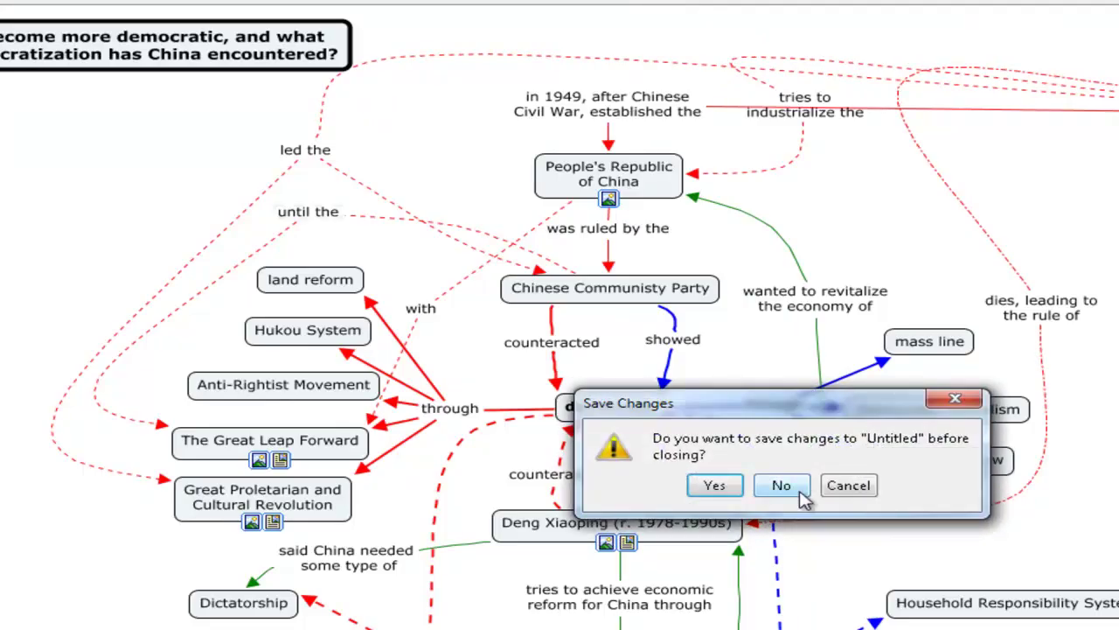
click(792, 487)
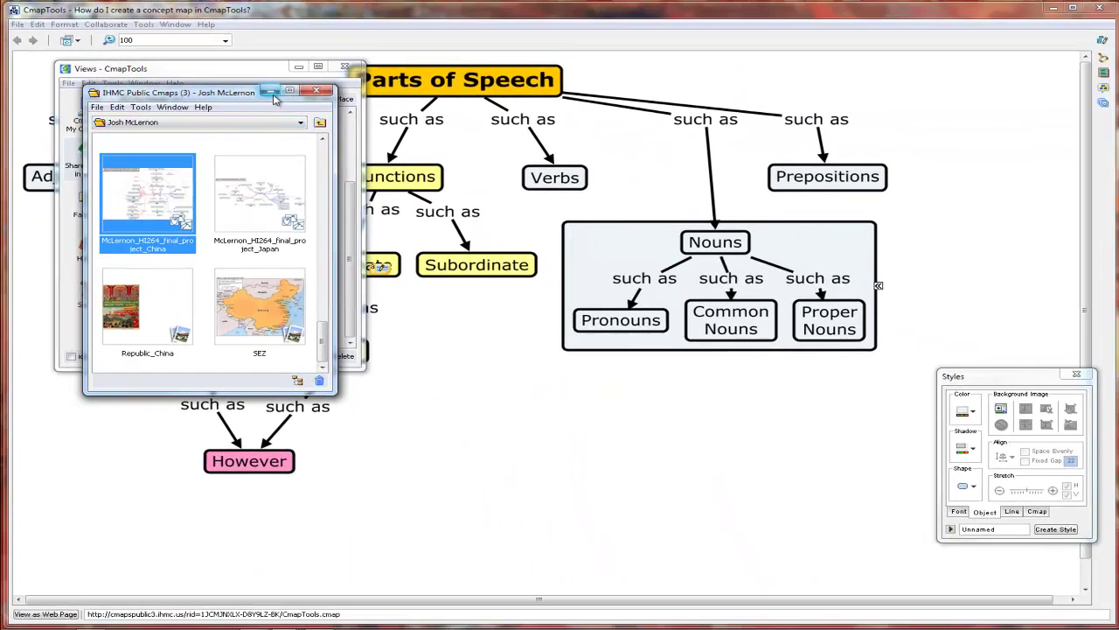
Step: Minimize the IHMC Public Cmaps and Views windows and collapse the Presentation Builder panel
click(272, 92)
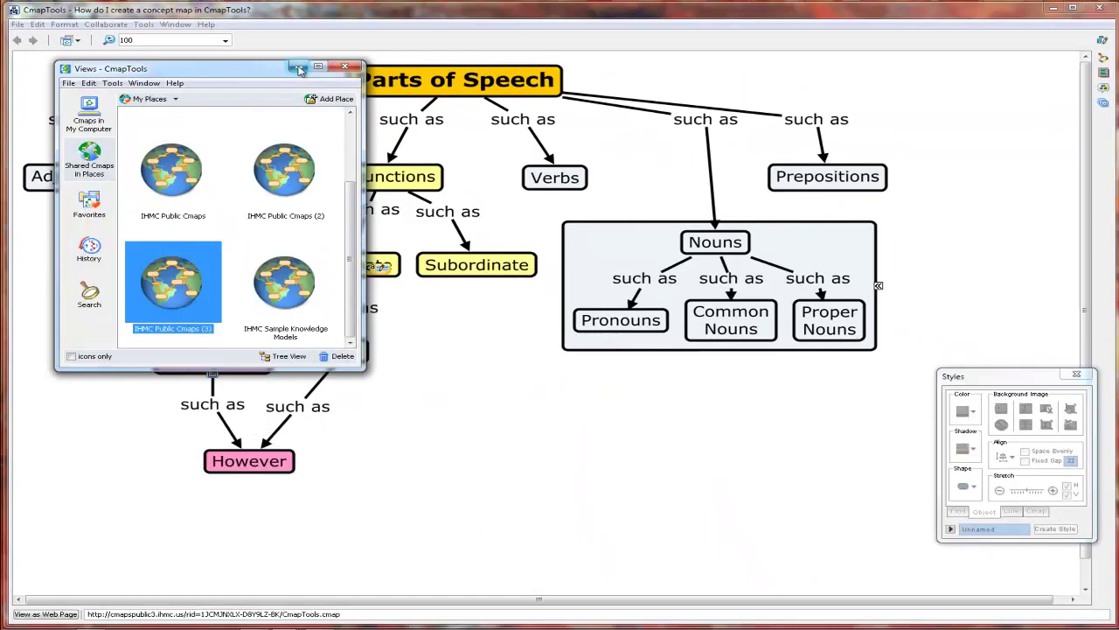
click(298, 67)
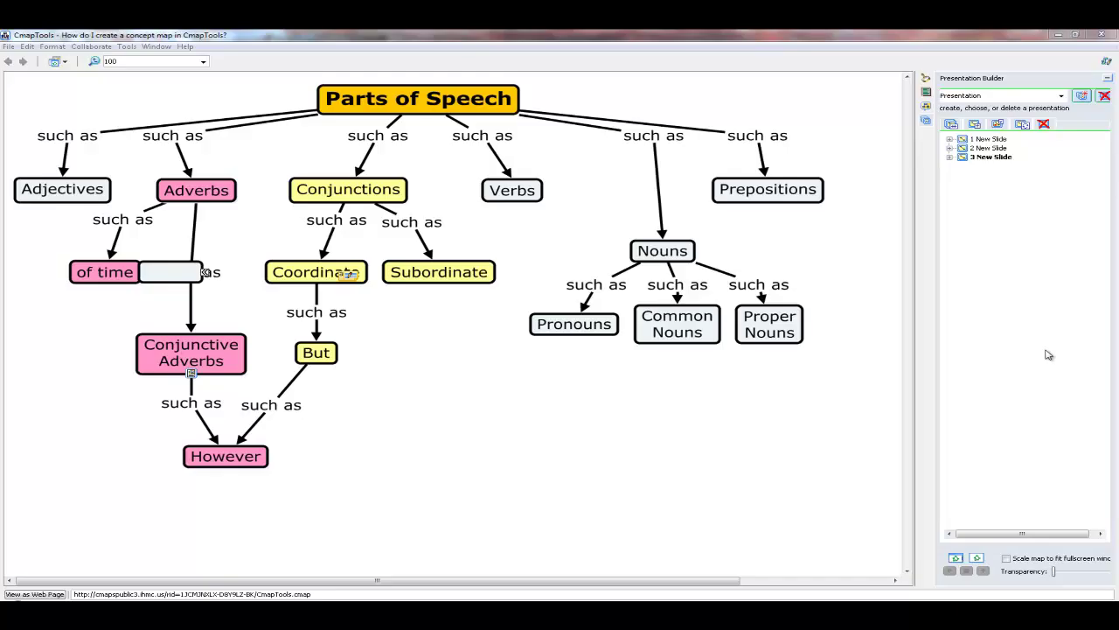
click(1108, 79)
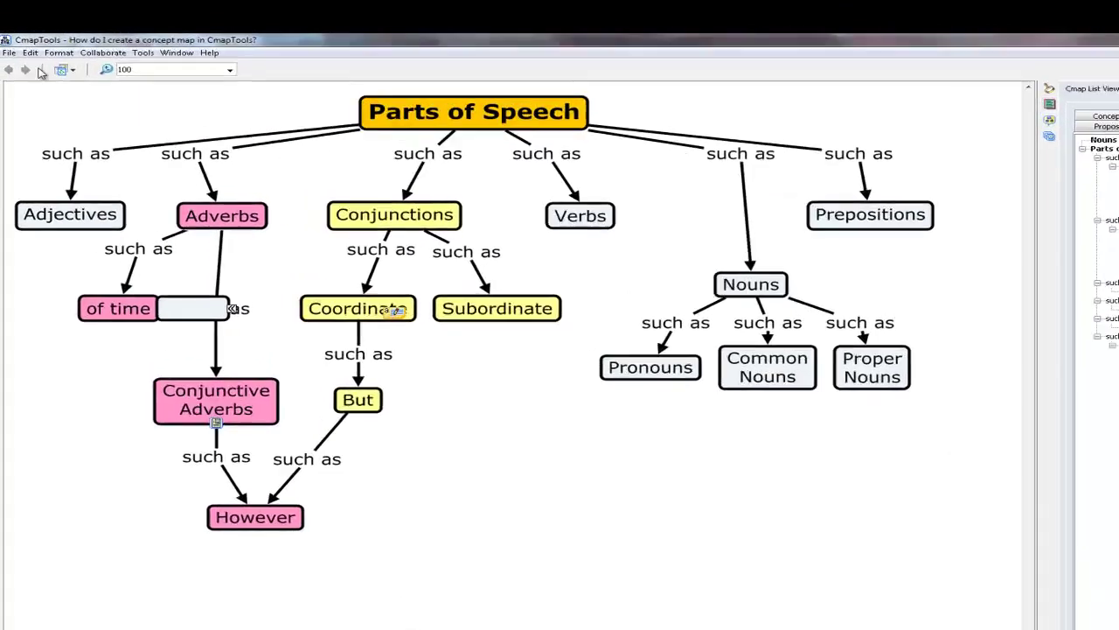
click(19, 108)
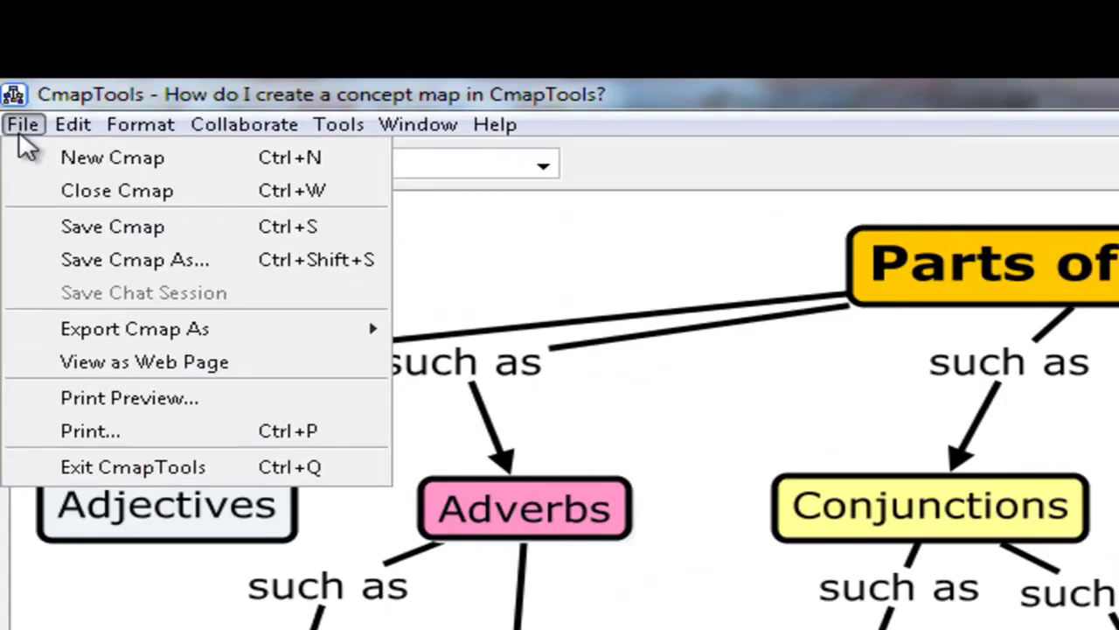
mouse_move(134, 329)
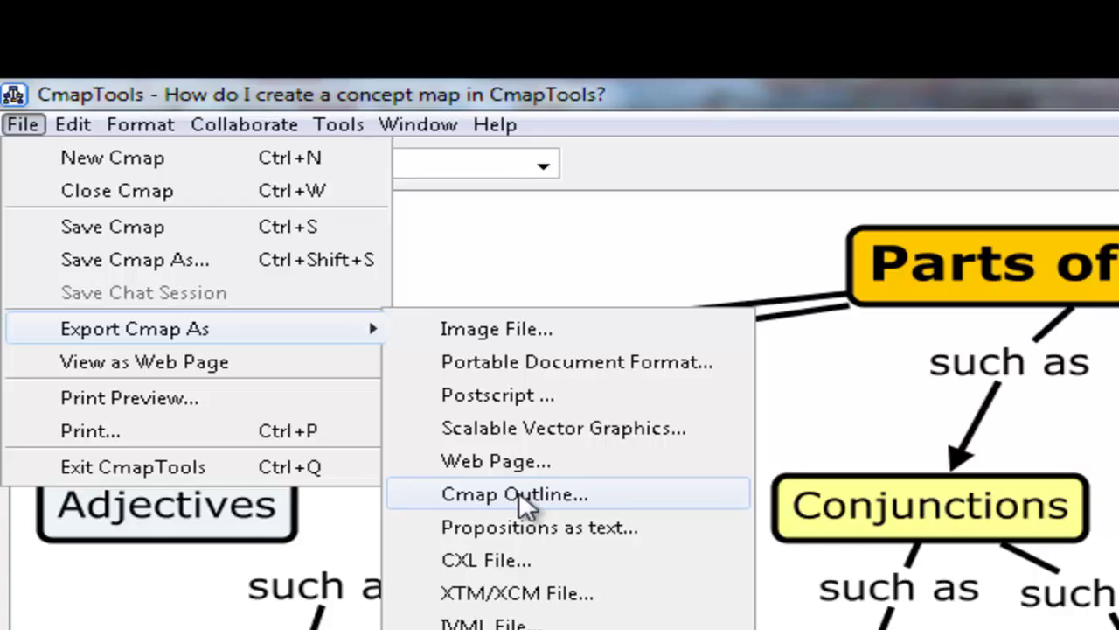
click(523, 494)
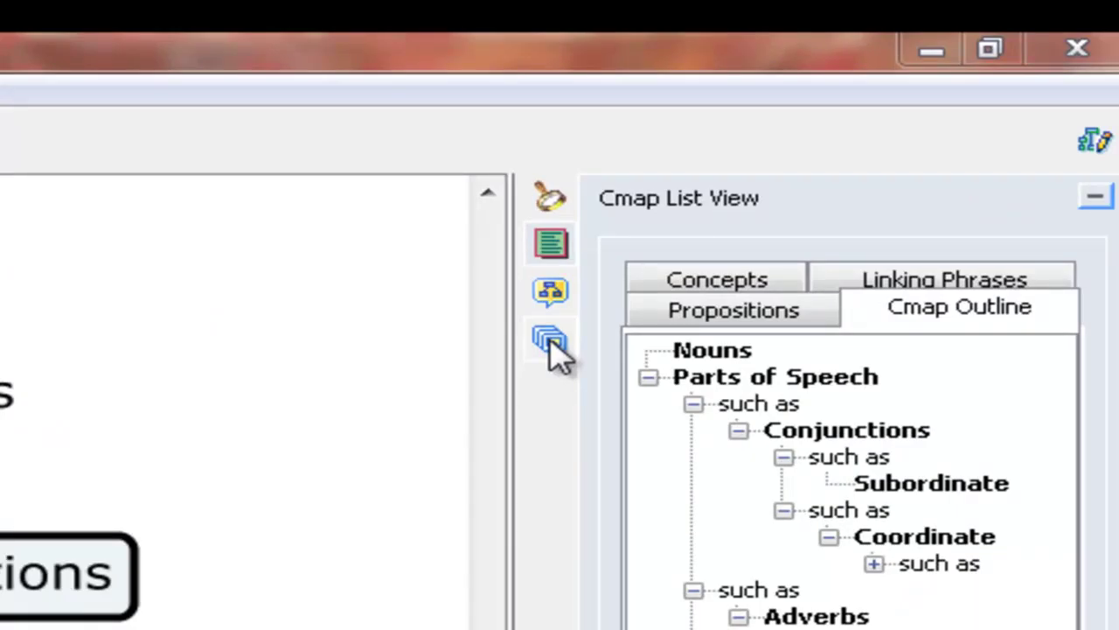
Step: Open the Presentation Builder beside the Parts of Speech map
click(551, 339)
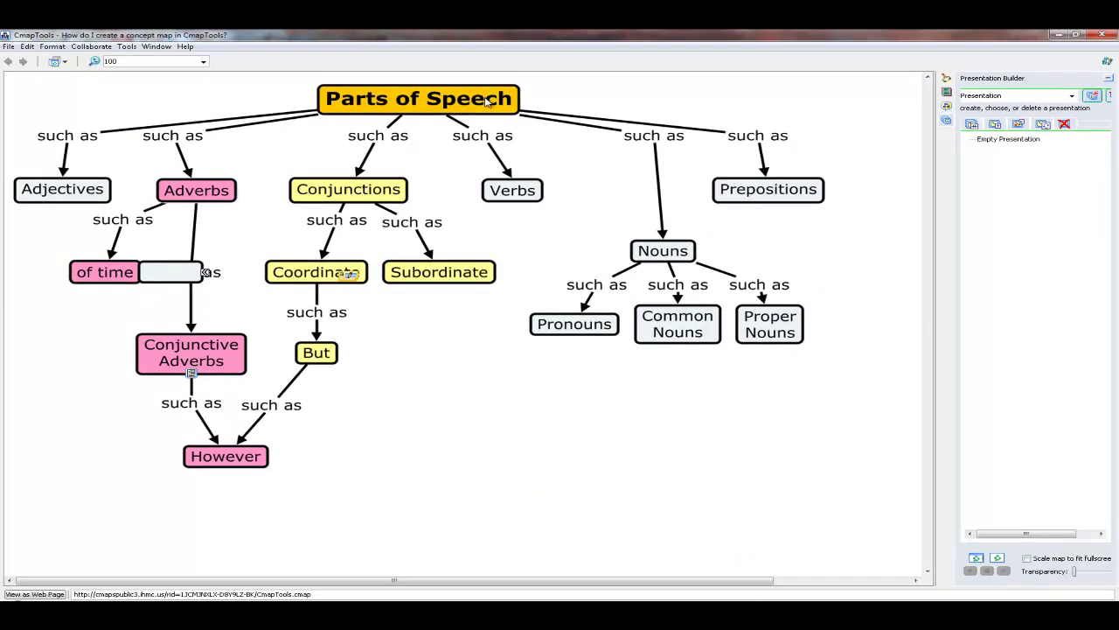
Step: Add the Parts of Speech concept alone as the first slide
click(488, 101)
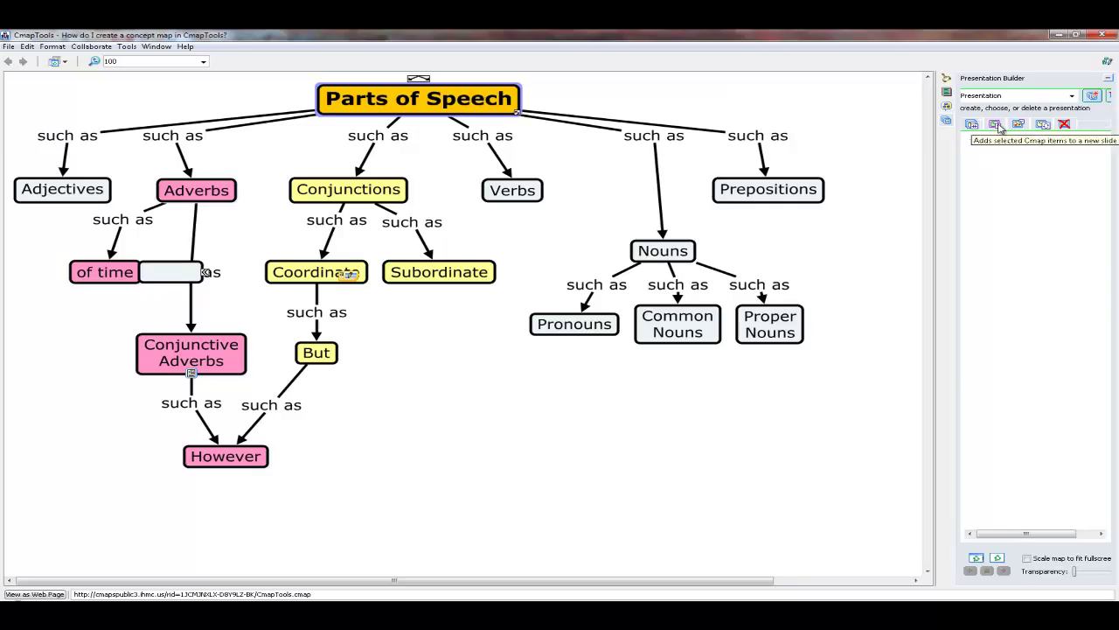
click(999, 127)
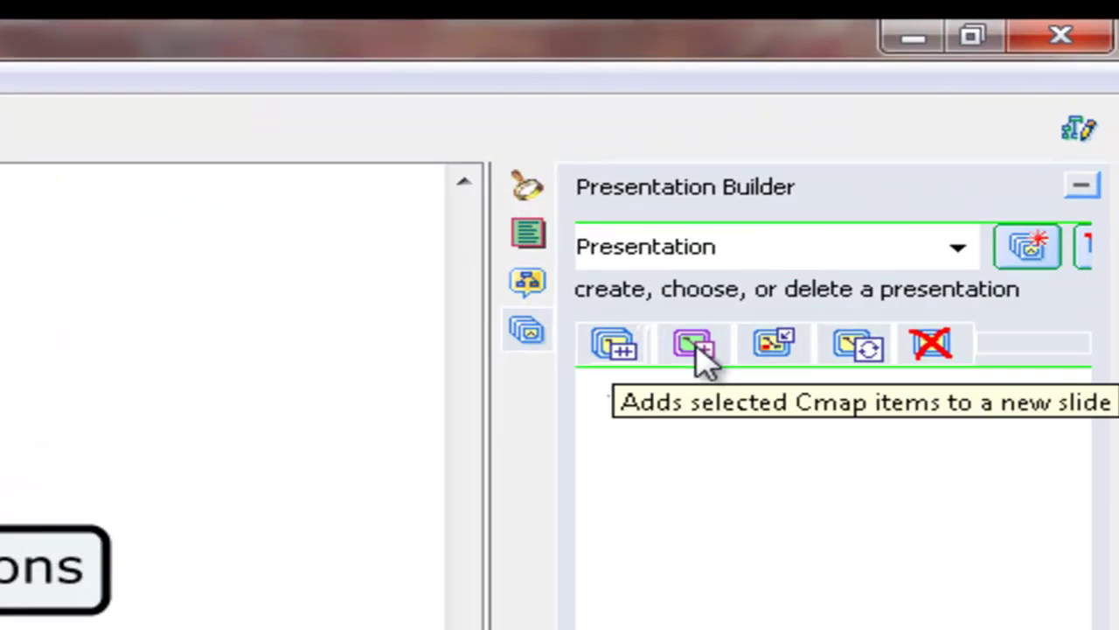
click(700, 350)
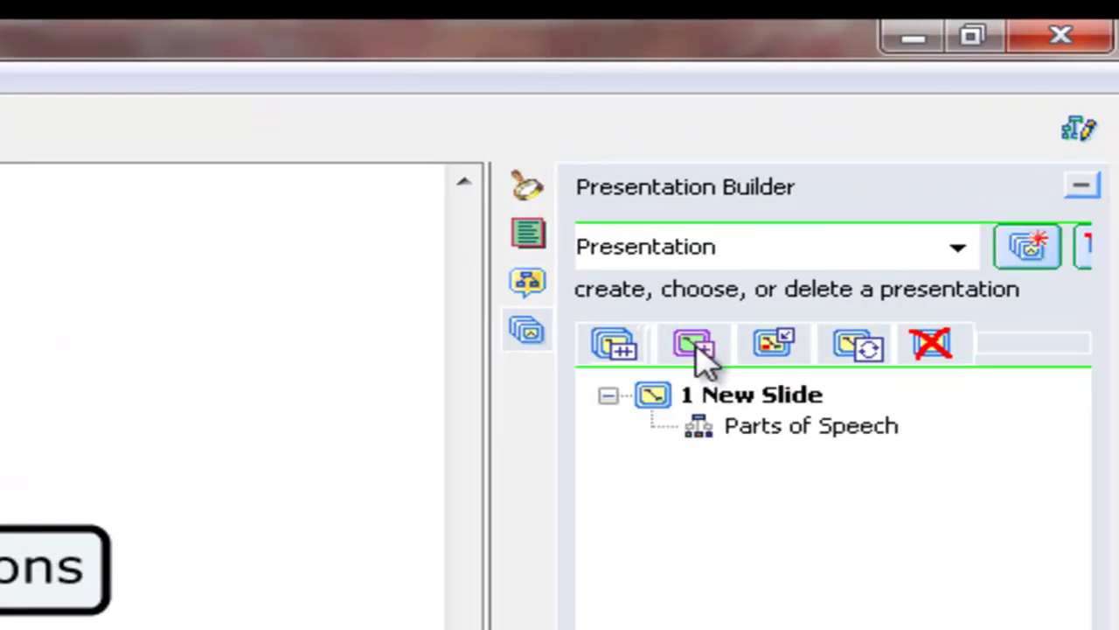
click(609, 398)
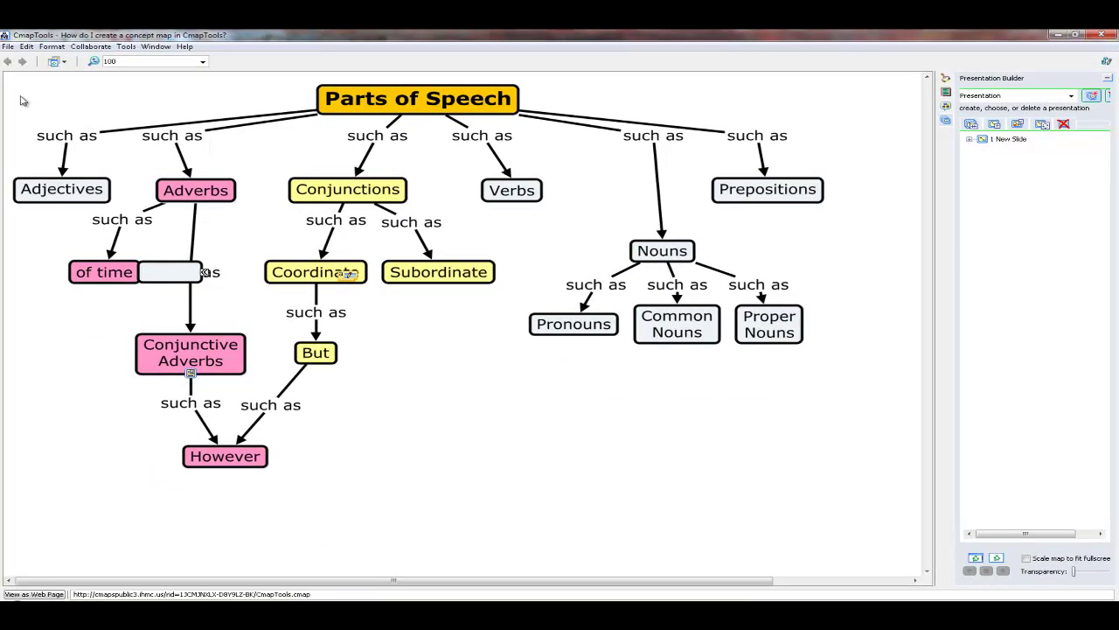
Step: Add the title and first row of categories as the second slide
mouse_move(21, 92)
mouse_down()
mouse_move(665, 203)
mouse_move(793, 203)
mouse_up()
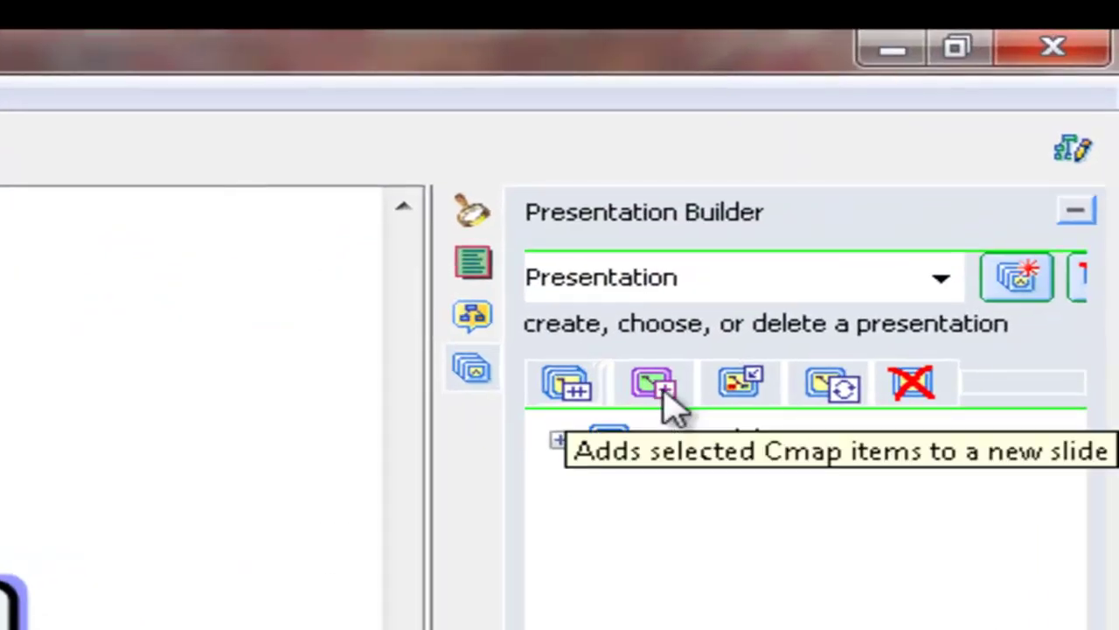
click(664, 395)
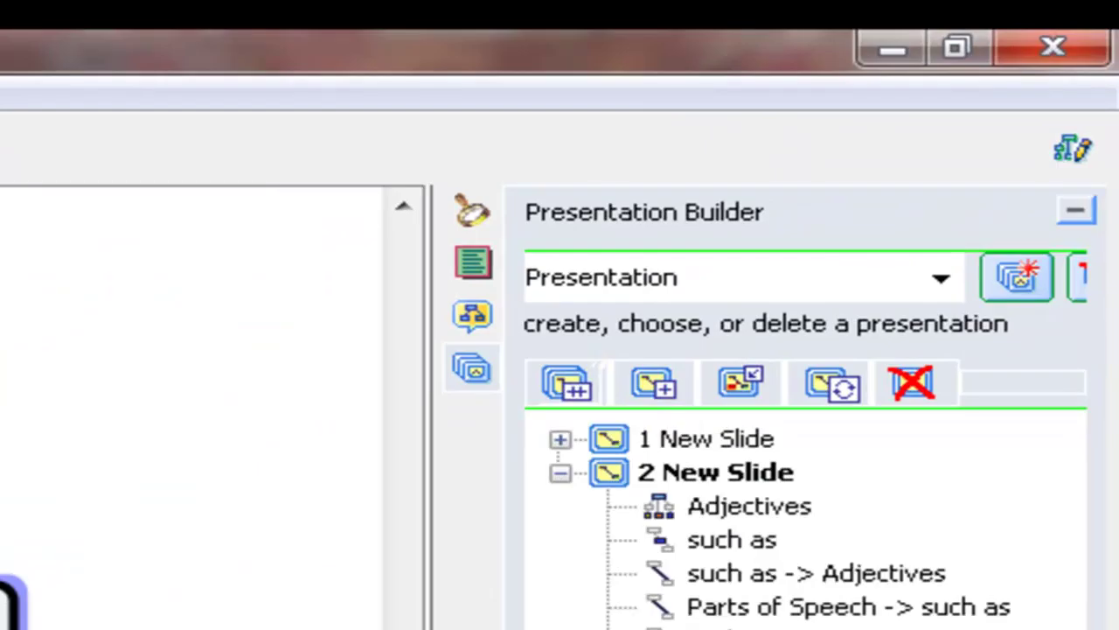
click(562, 474)
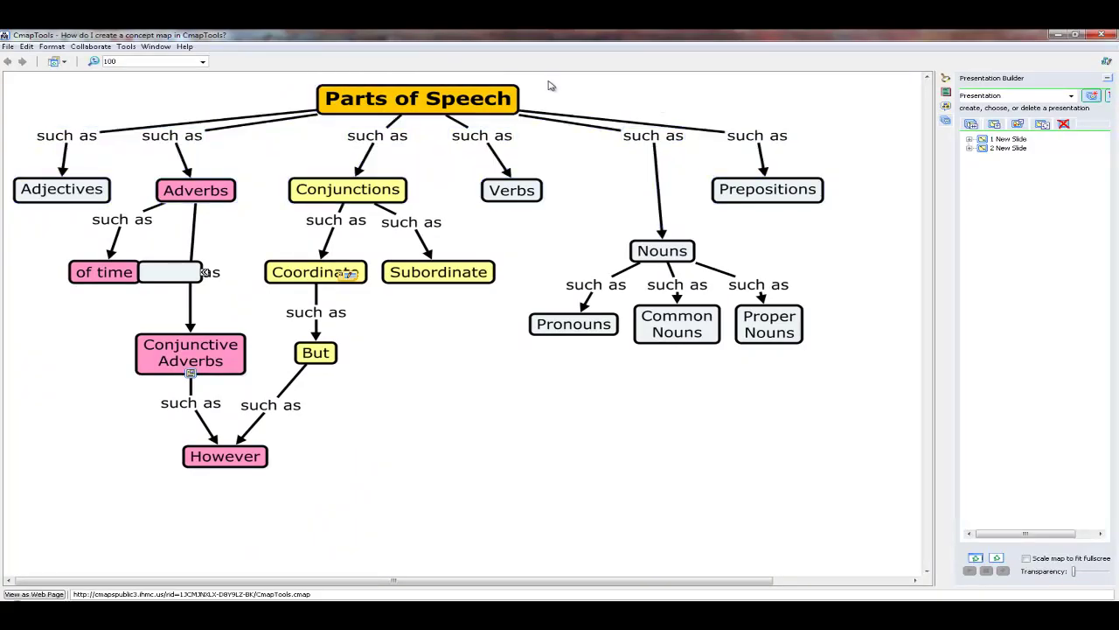
Step: Add the path Parts of Speech → Conjunctions → Coordinate → But → However as the third slide
click(443, 101)
ctrl+click(389, 137)
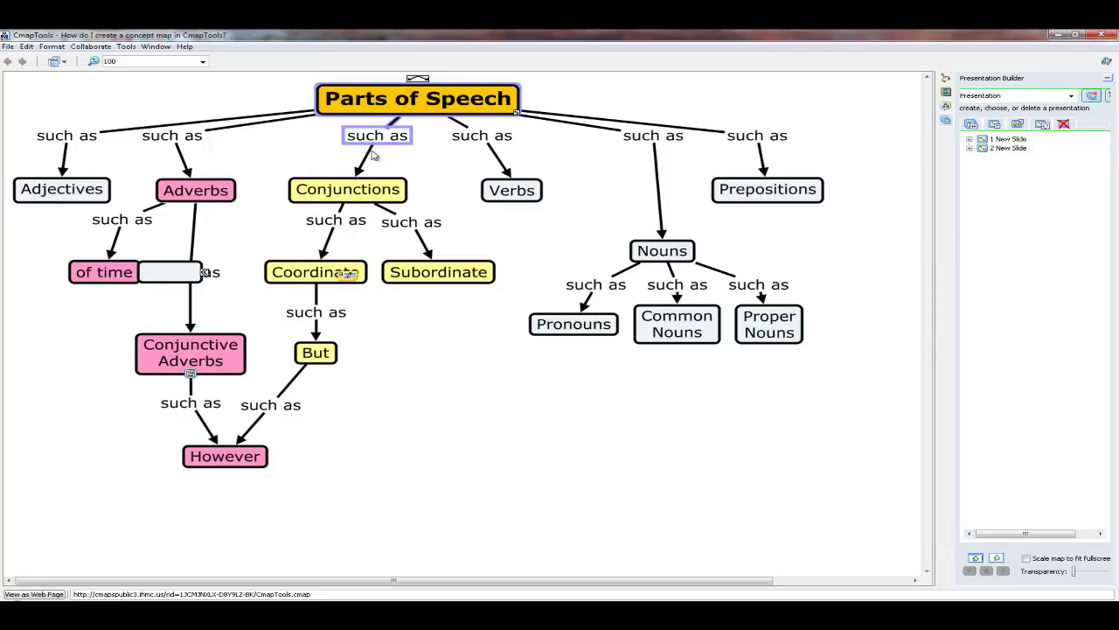
ctrl+click(370, 185)
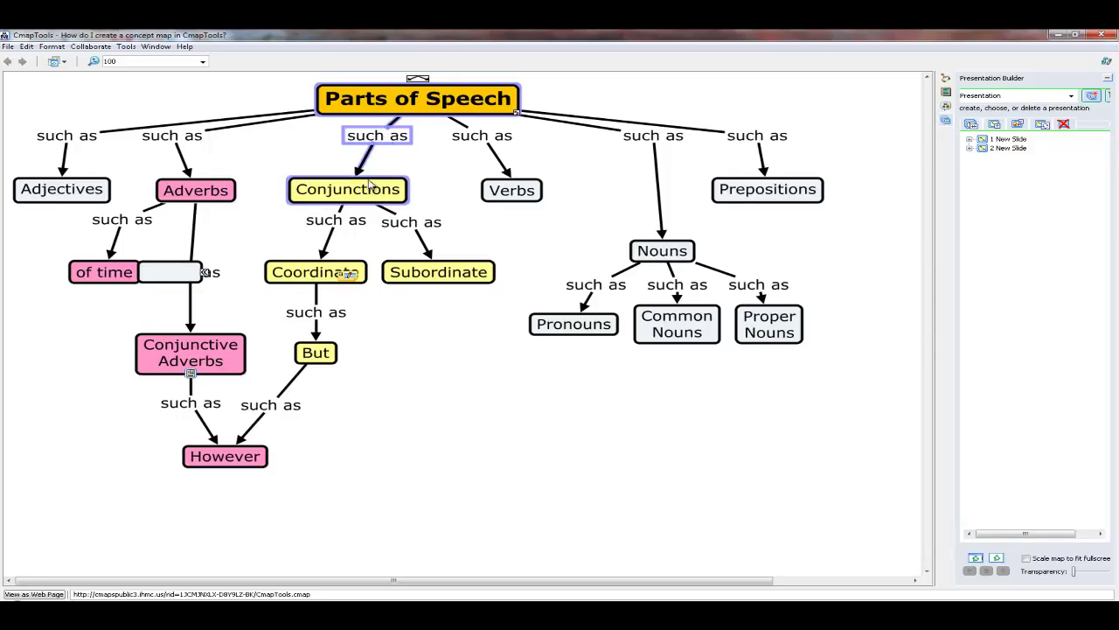
ctrl+click(341, 219)
ctrl+click(339, 225)
ctrl+click(330, 274)
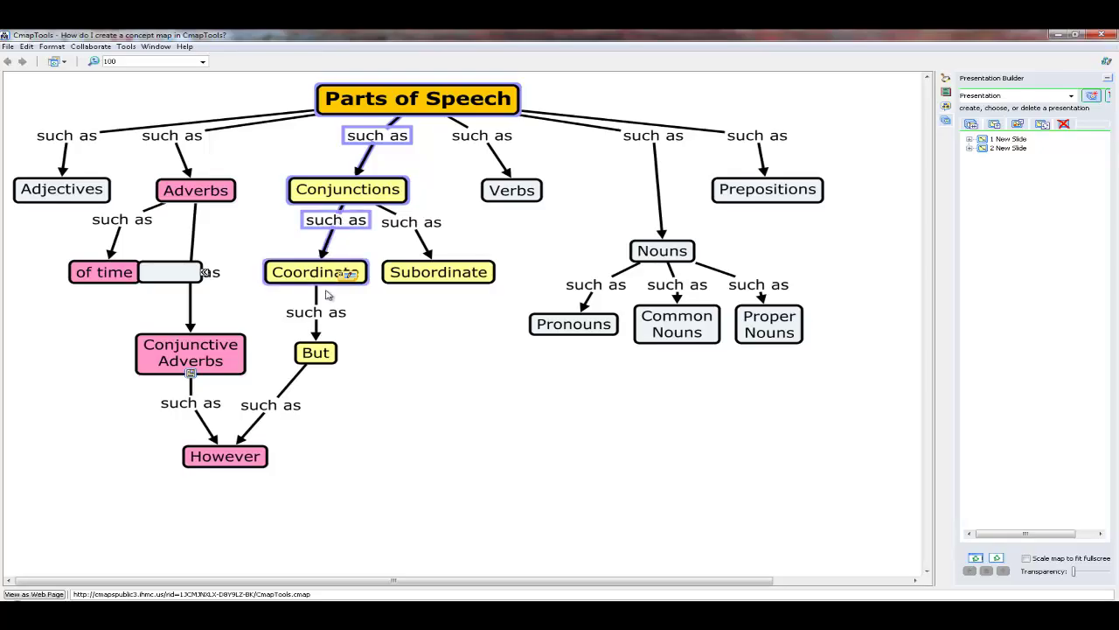
ctrl+click(320, 315)
ctrl+click(322, 359)
ctrl+click(296, 386)
ctrl+click(275, 411)
ctrl+click(251, 463)
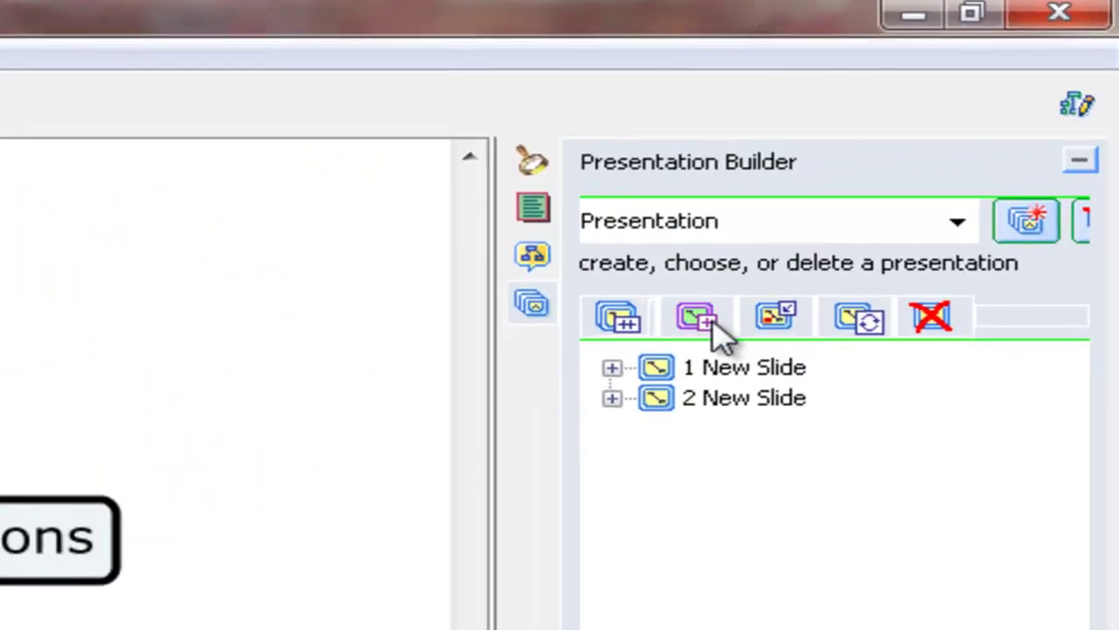
click(699, 318)
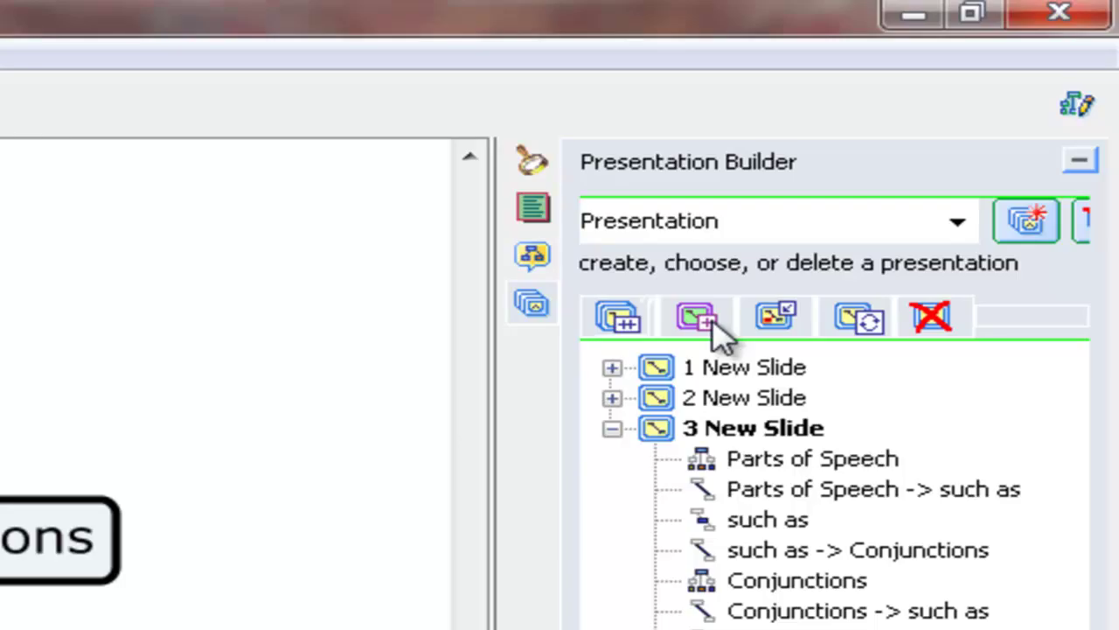
click(612, 428)
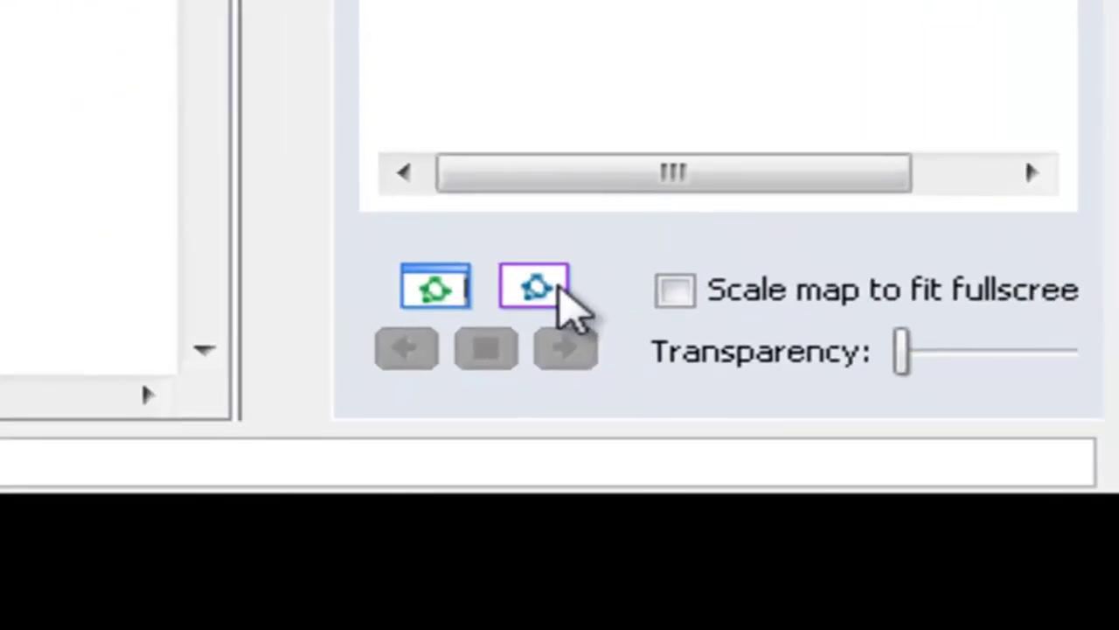
Step: Play the presentation and advance through the second and third slides
click(924, 507)
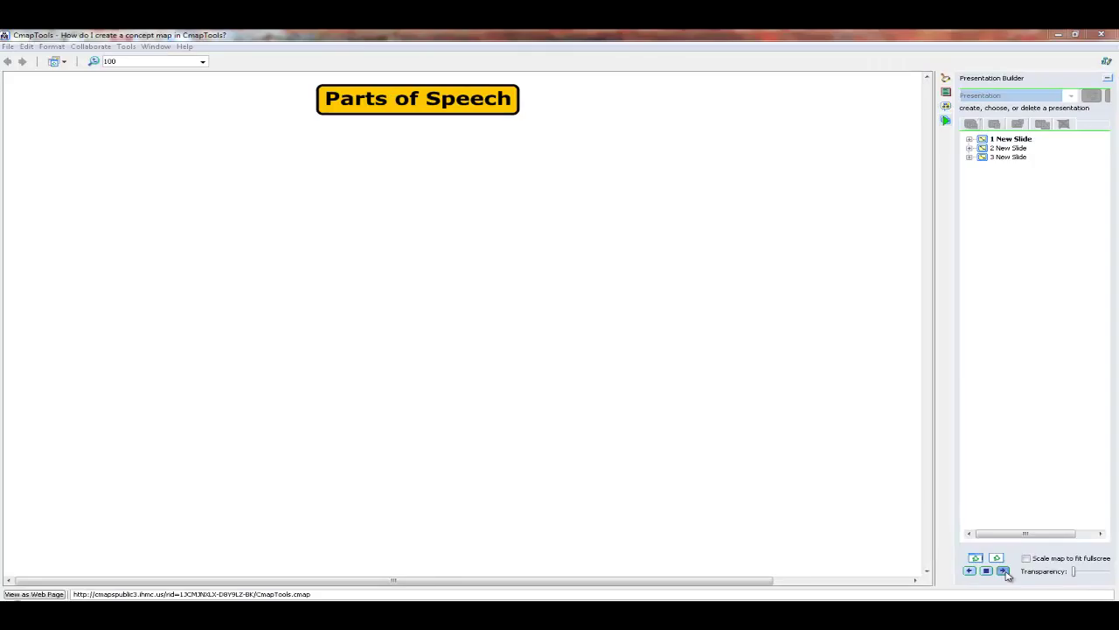
click(1004, 570)
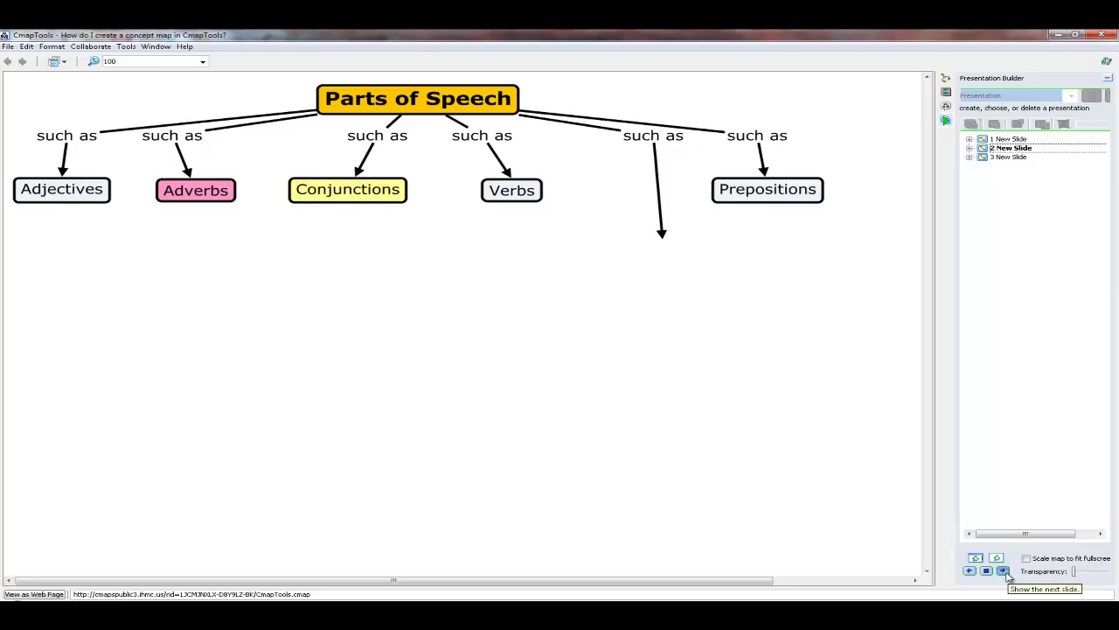
click(1004, 571)
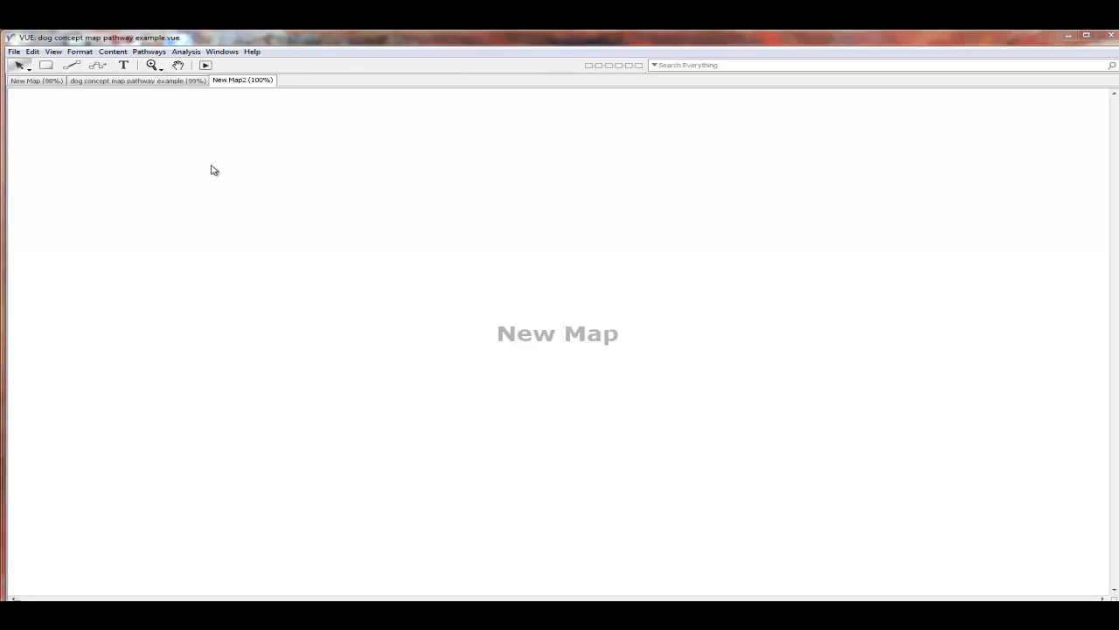
Step: Open the Pathways panel and draw four nodes on New Map2
key(ctrl+shift+p)
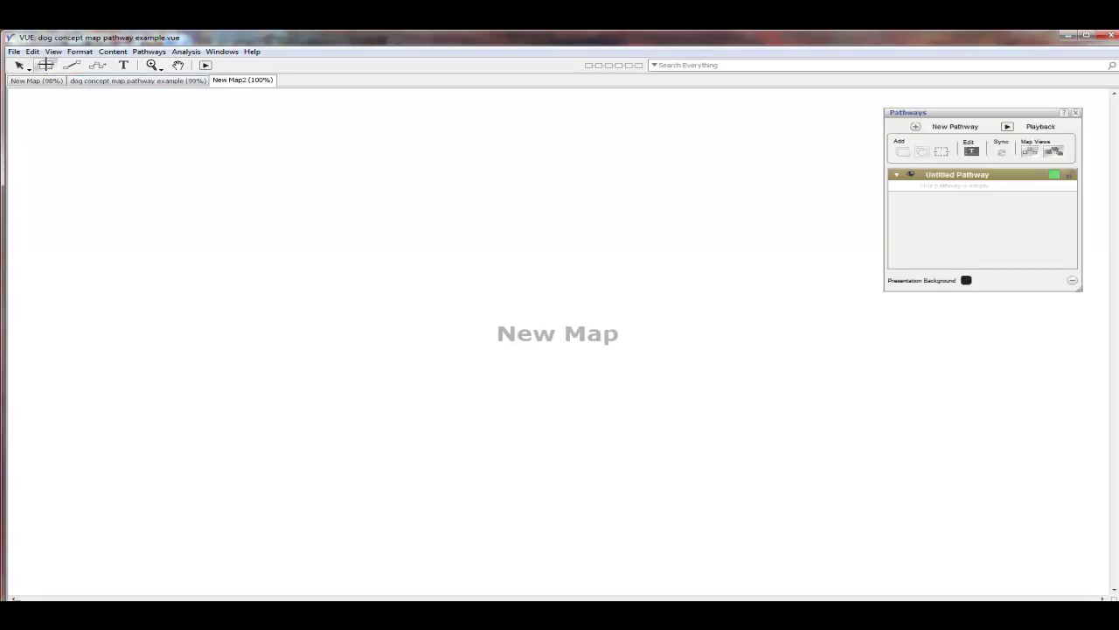
drag(118, 136, 213, 195)
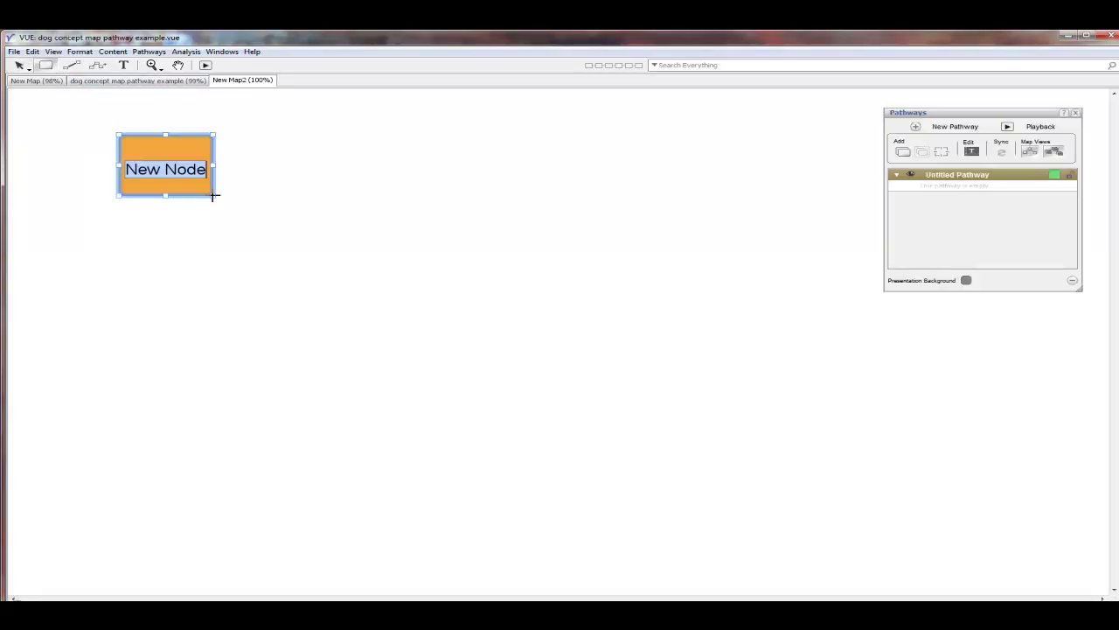
drag(383, 205, 511, 247)
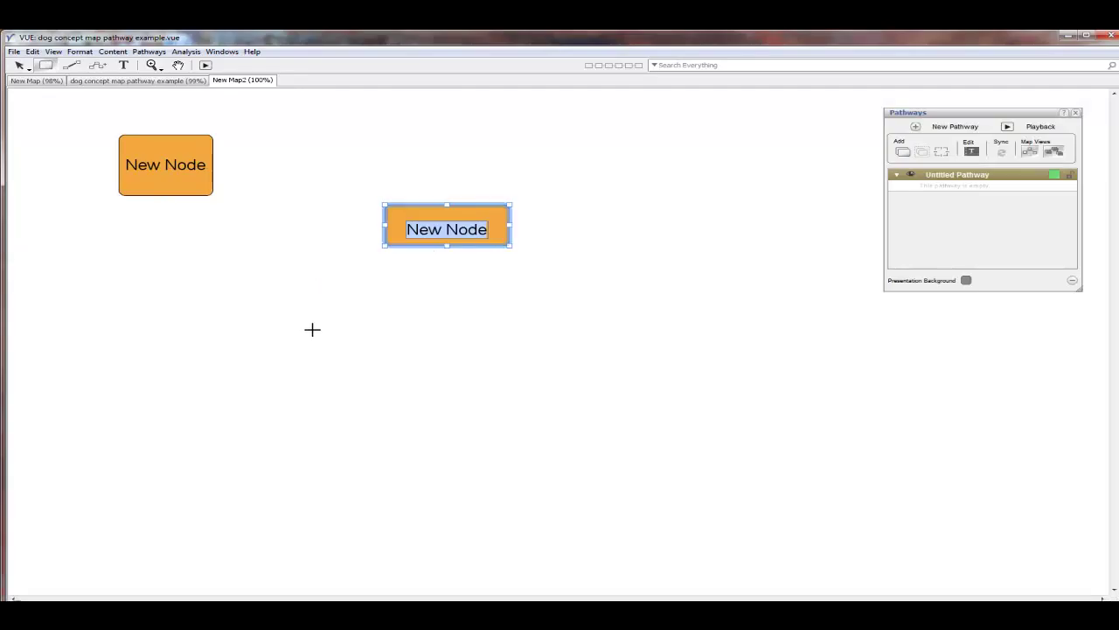
drag(312, 329, 432, 401)
drag(92, 429, 183, 482)
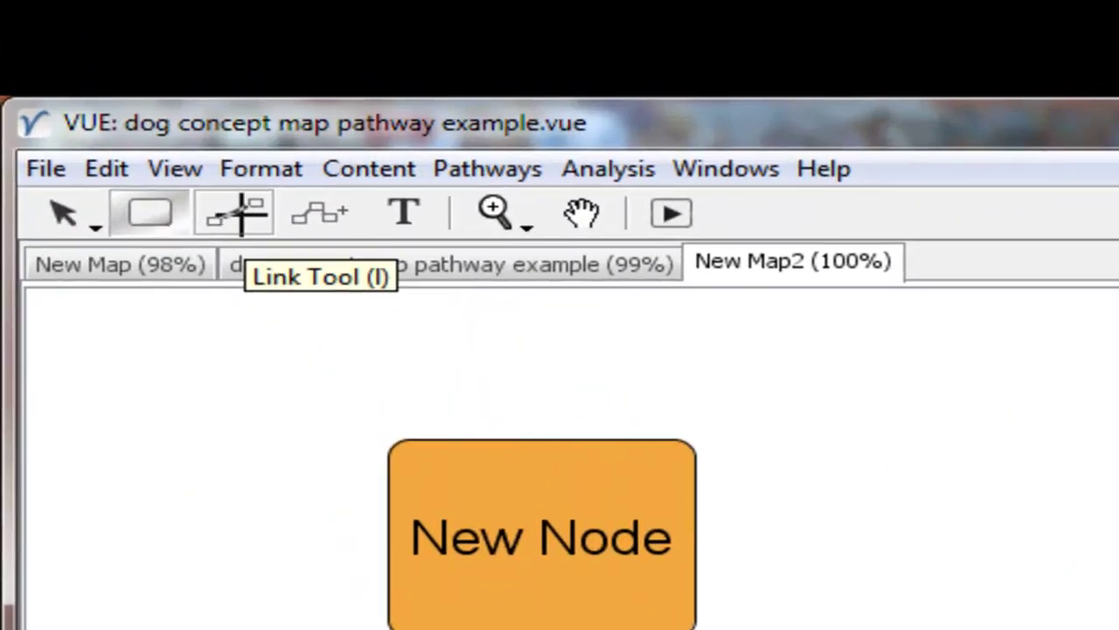
Step: Link the four nodes together with the Link tool
click(238, 213)
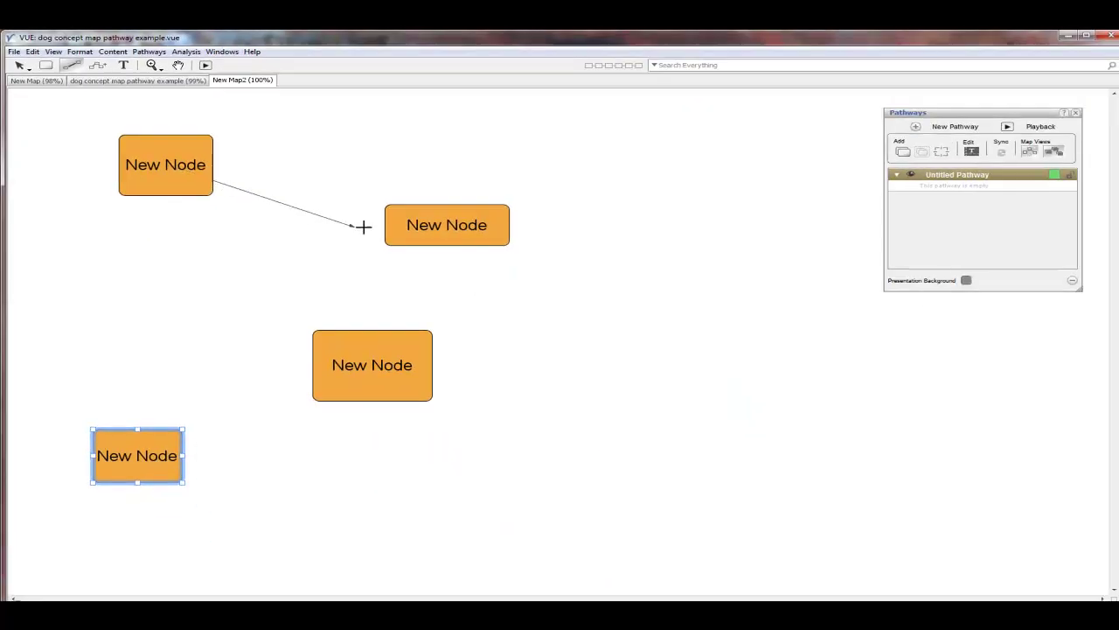
mouse_move(287, 245)
mouse_down()
mouse_move(404, 227)
mouse_move(361, 333)
mouse_move(162, 416)
mouse_up()
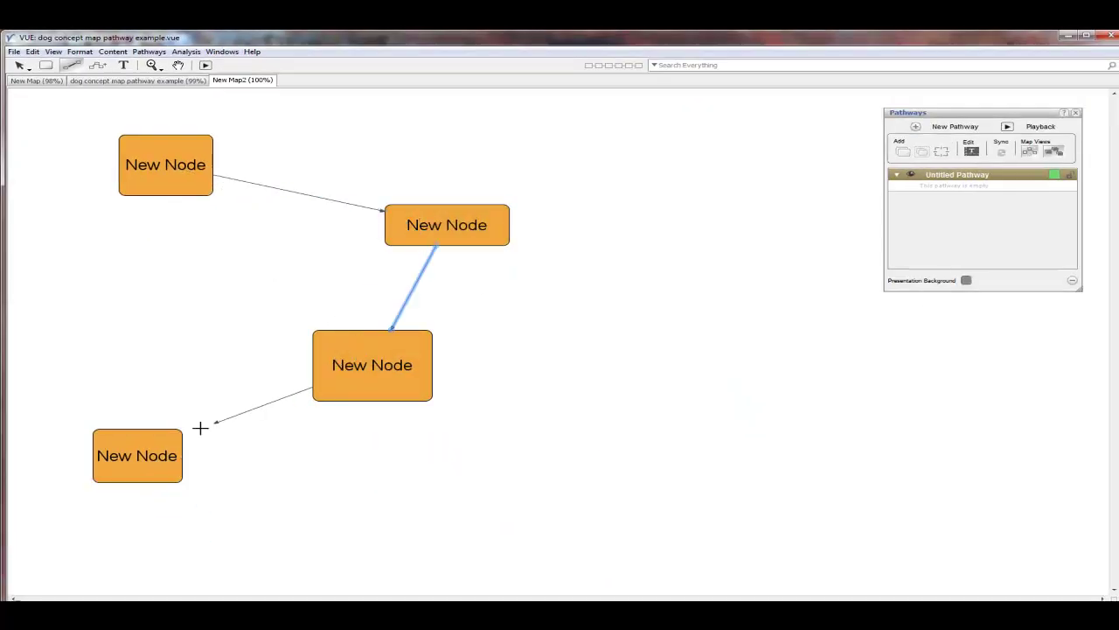
drag(159, 175, 331, 340)
drag(157, 175, 137, 450)
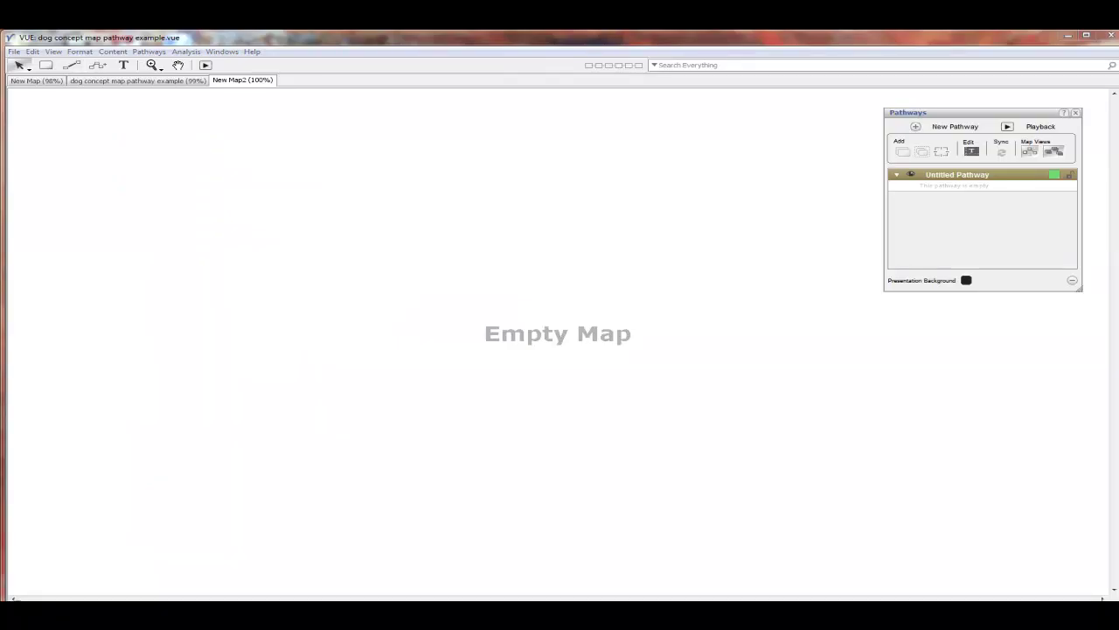
Step: Draw four nodes stepping diagonally down the map
click(46, 65)
drag(90, 136, 192, 205)
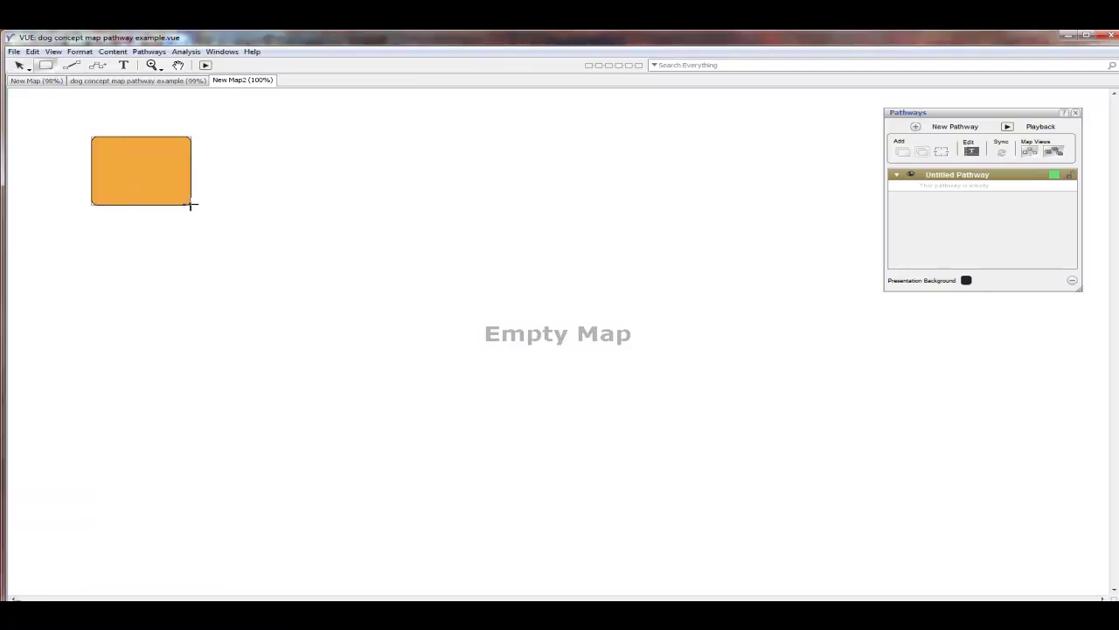
drag(280, 248, 381, 316)
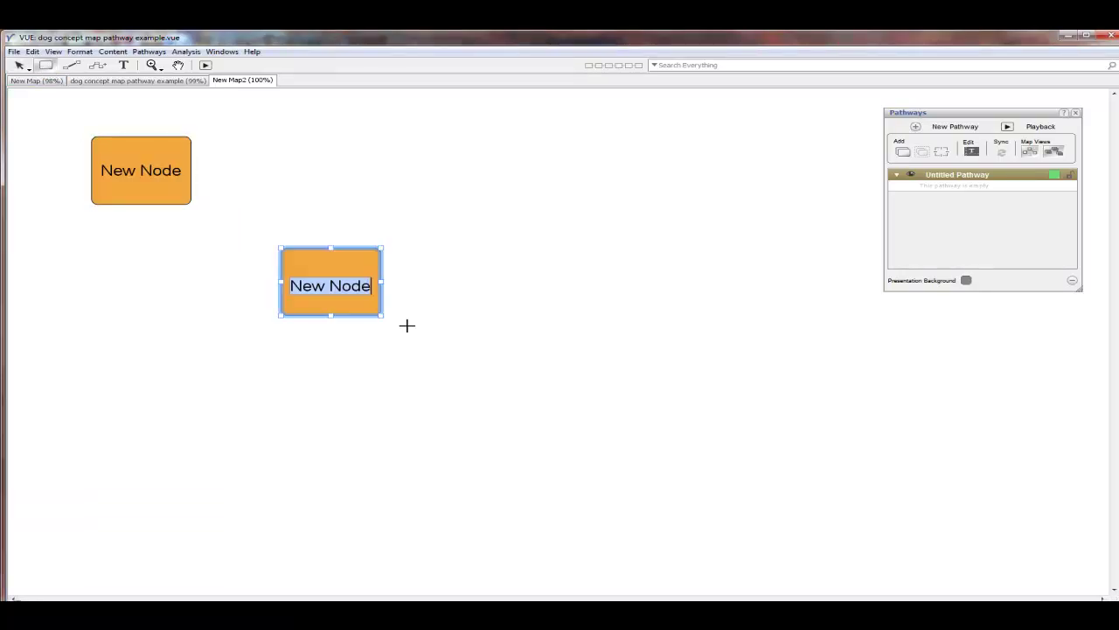
drag(464, 354, 567, 423)
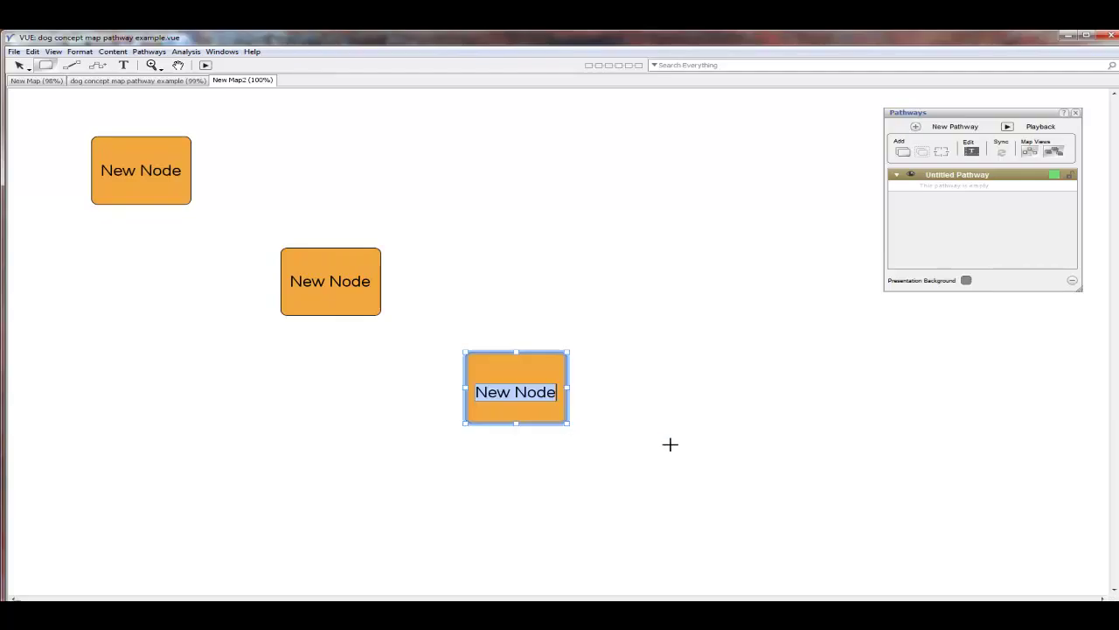
mouse_move(672, 444)
mouse_down()
mouse_move(688, 517)
mouse_move(793, 513)
mouse_up()
Step: Label the first two nodes 'Dogs' and 'Hunting Dogs'
double_click(140, 173)
text(Dogs)
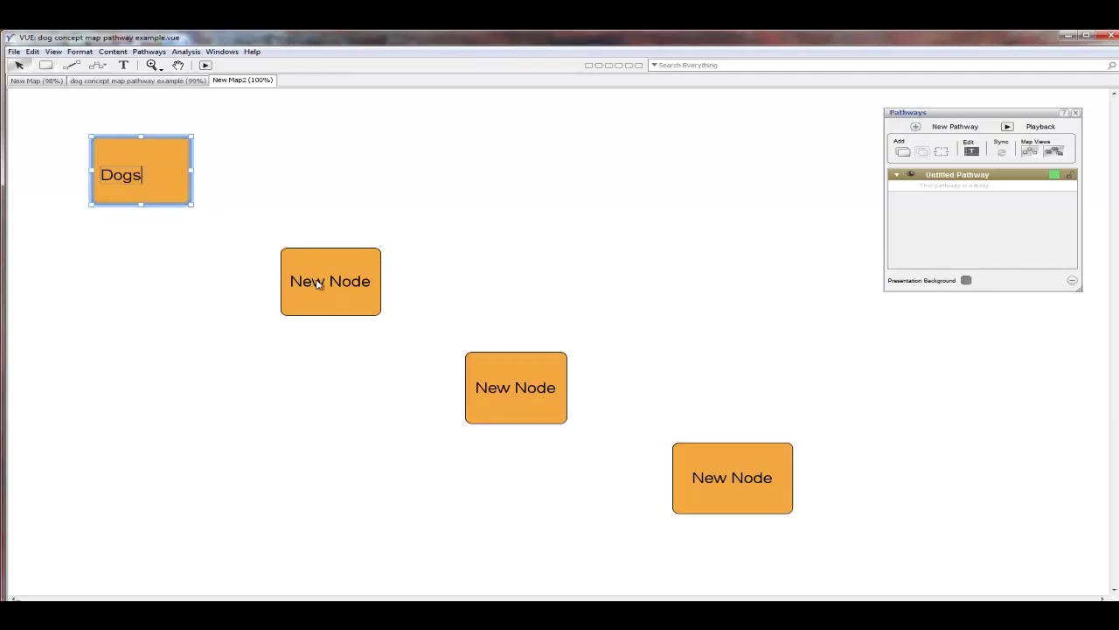
click(329, 287)
double_click(329, 287)
key(ctrl+a)
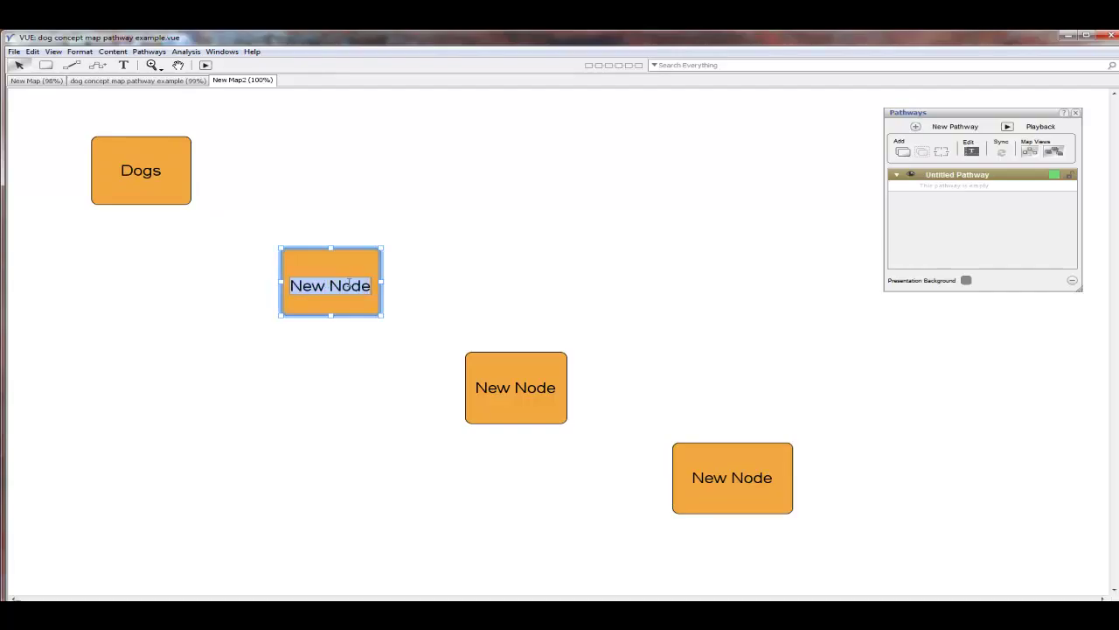
text(Hunting D)
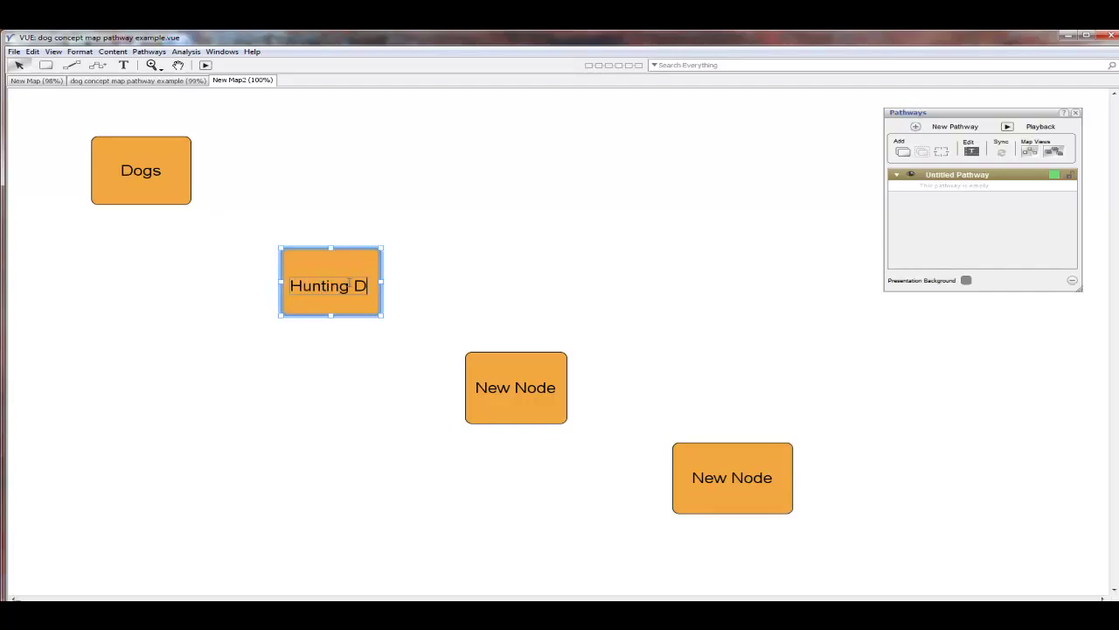
text(ogs)
click(476, 298)
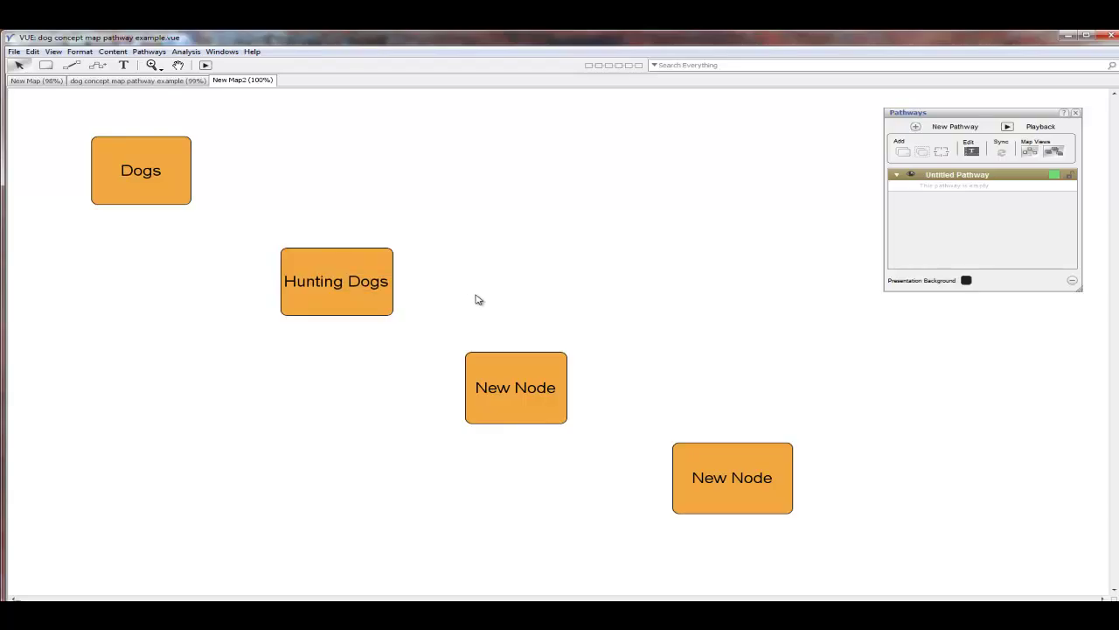
Step: Label the remaining two nodes 'Collies' and 'Lassie'
double_click(496, 395)
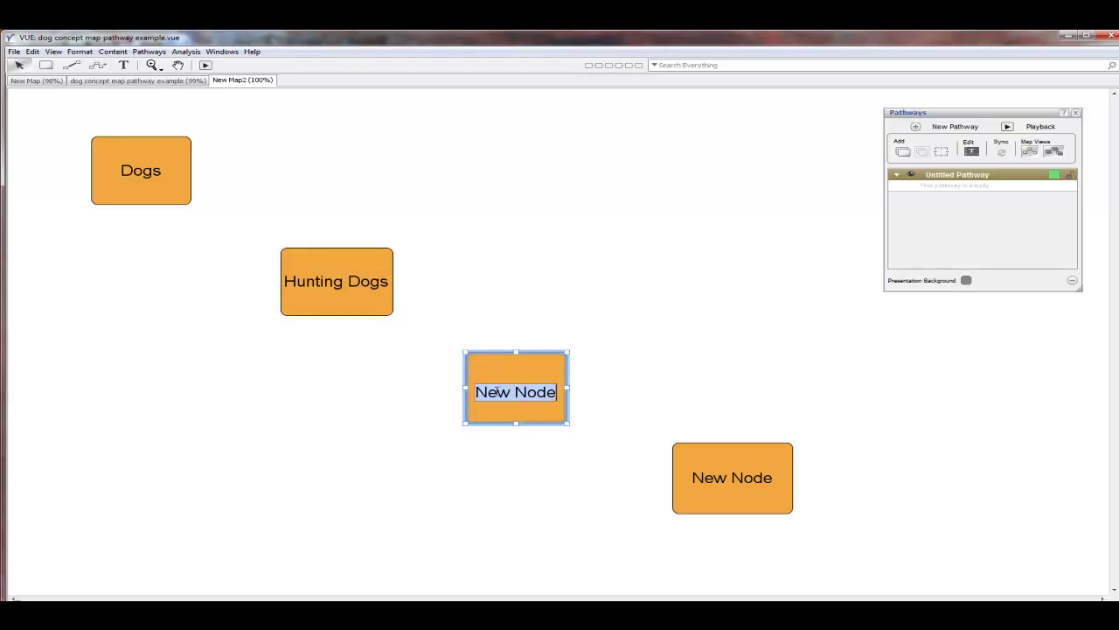
text(Collies)
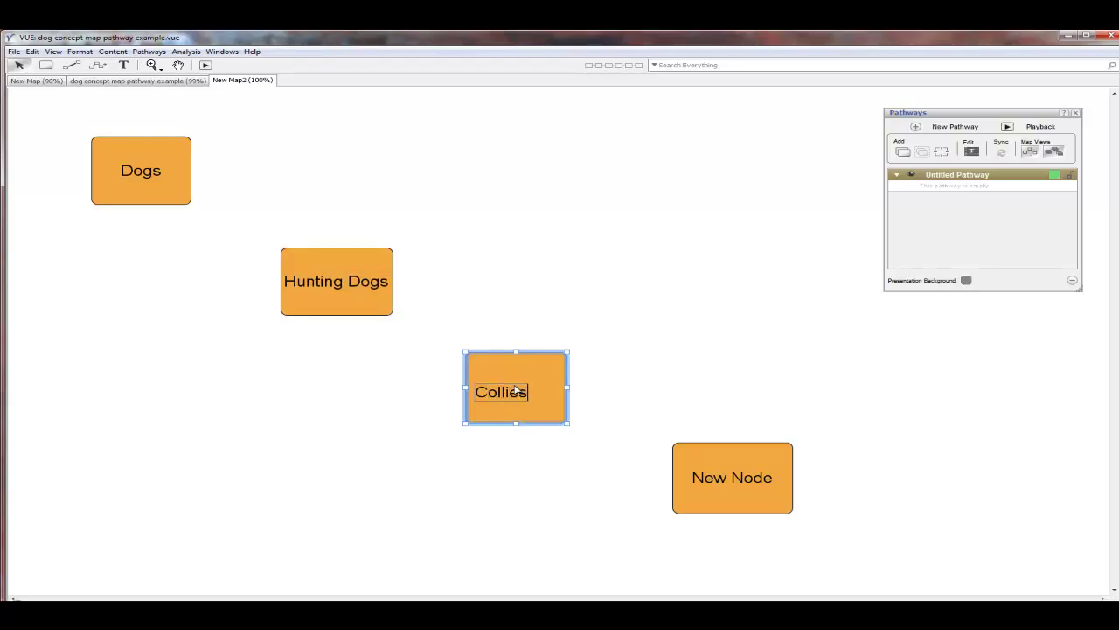
click(623, 383)
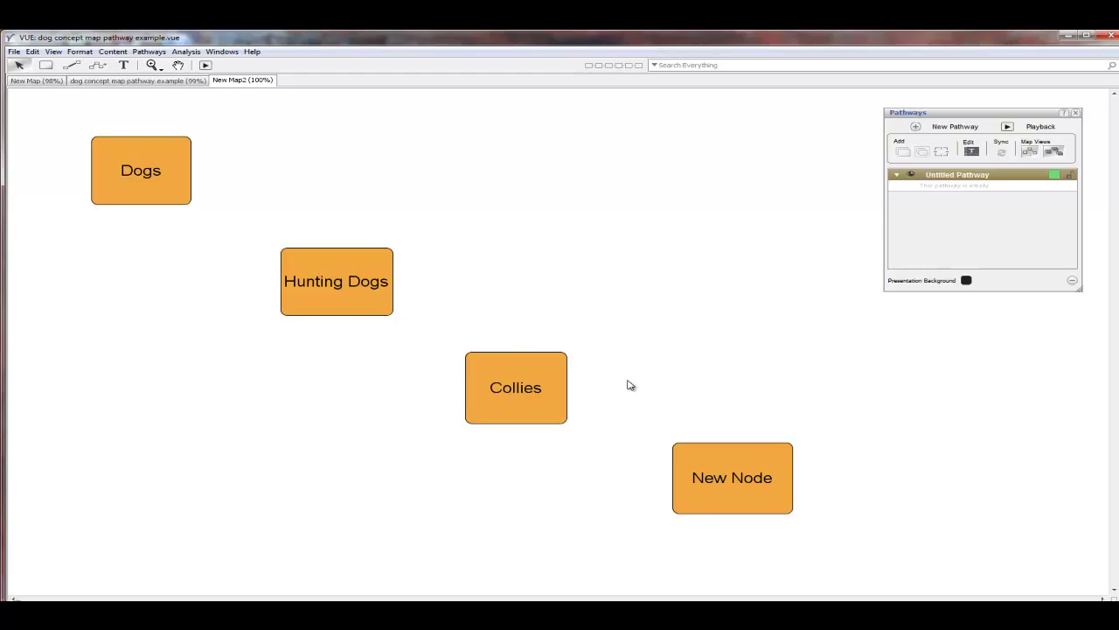
click(736, 485)
double_click(735, 481)
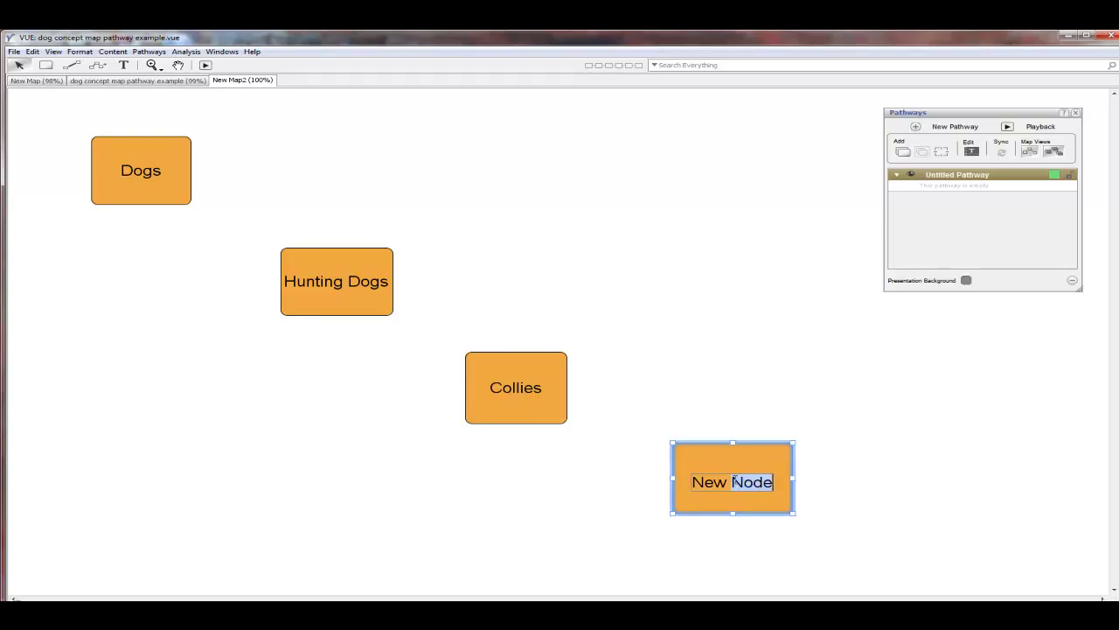
click(736, 482)
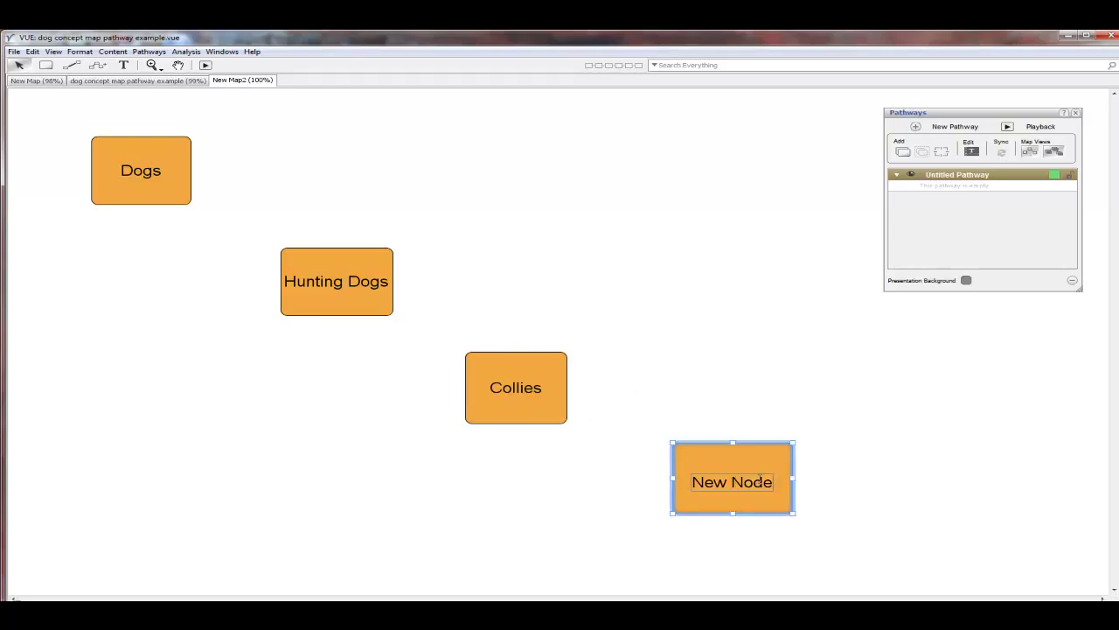
drag(774, 481, 696, 480)
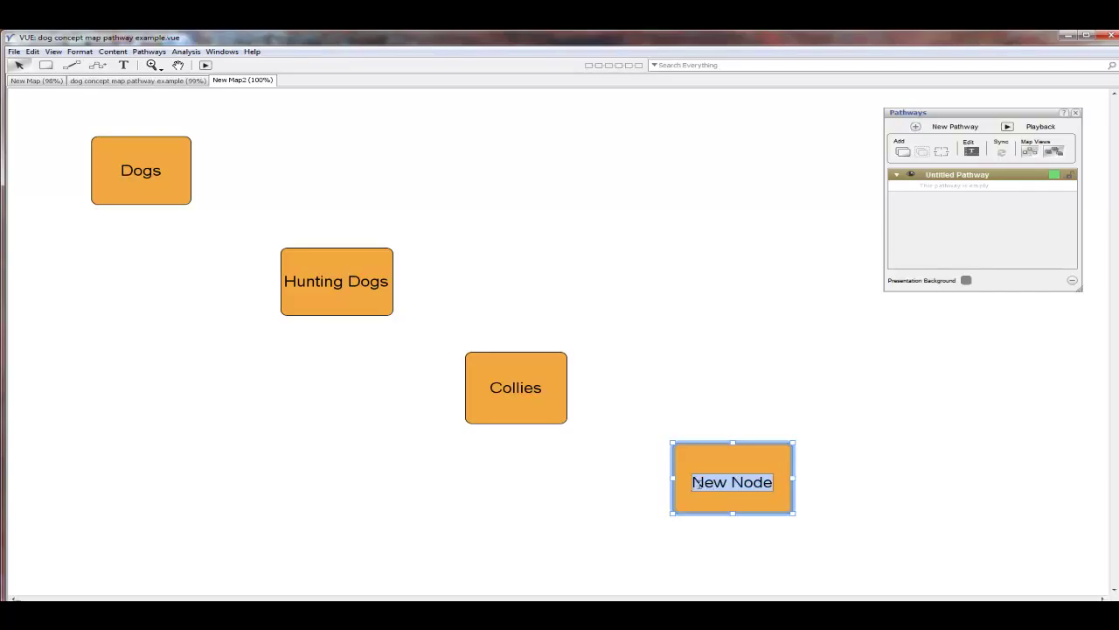
text(L)
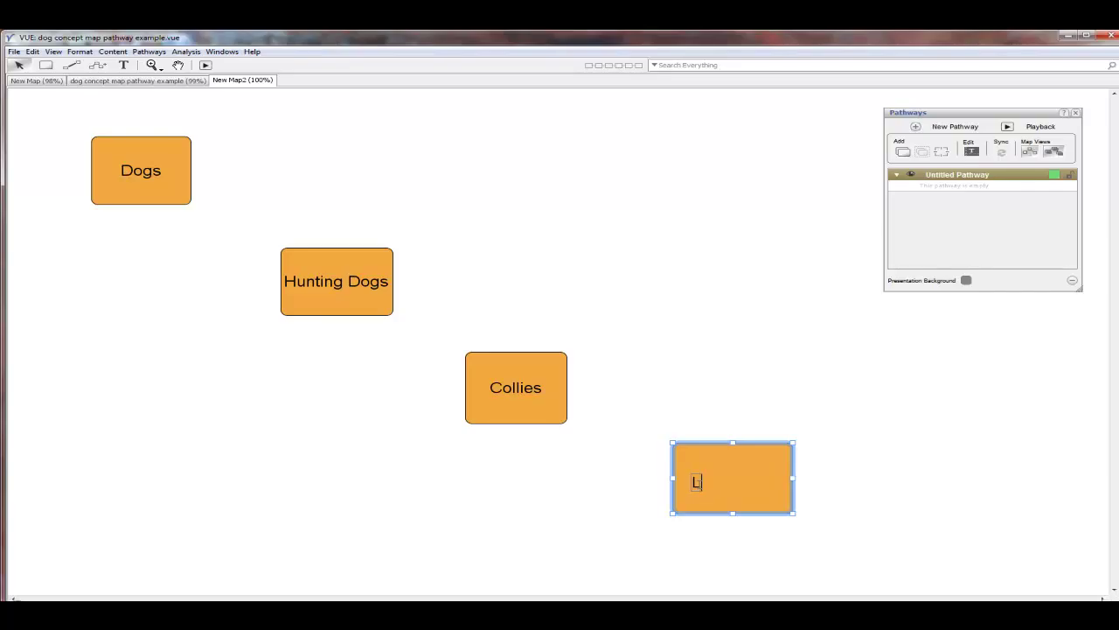
text(assie)
click(911, 490)
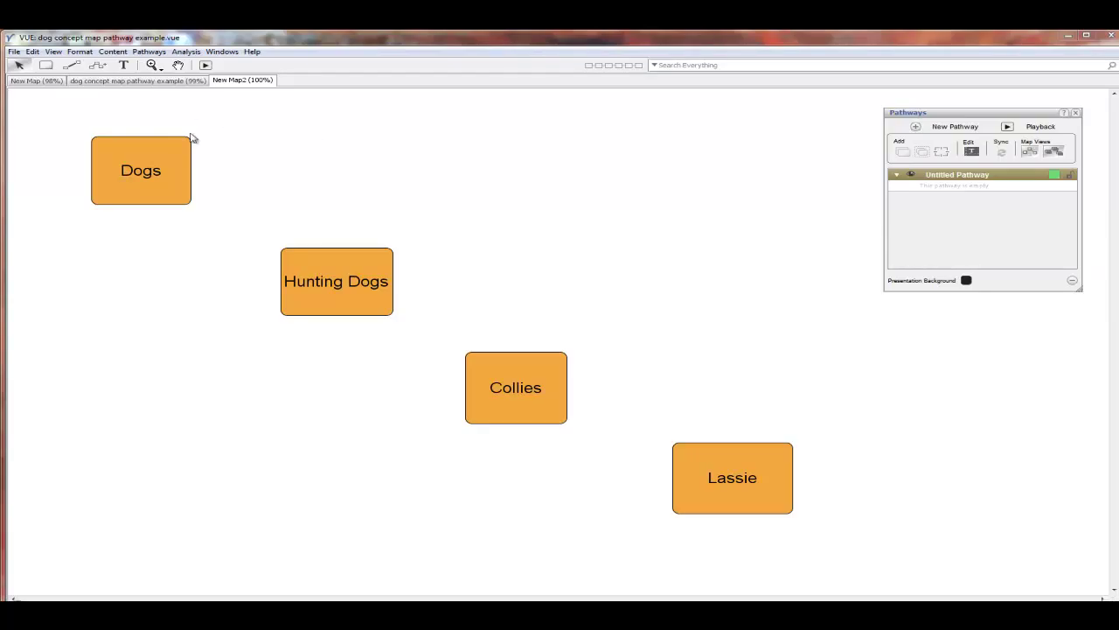
Step: Link Dogs to Hunting Dogs, Hunting Dogs to Collies, and Collies to Lassie
click(73, 66)
drag(135, 151, 305, 280)
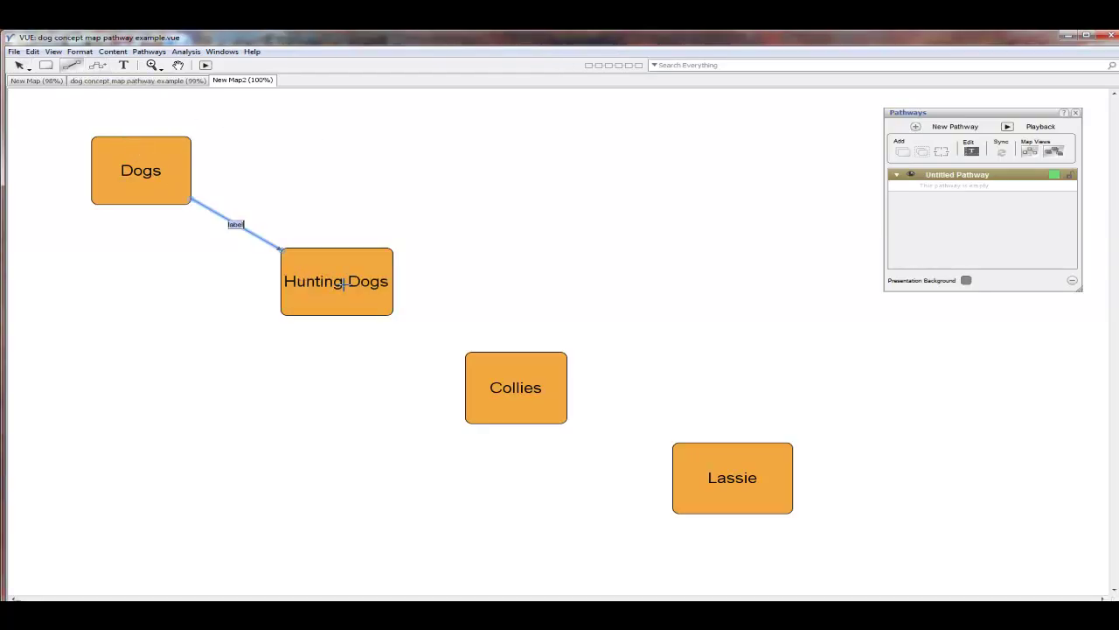
drag(376, 306, 719, 475)
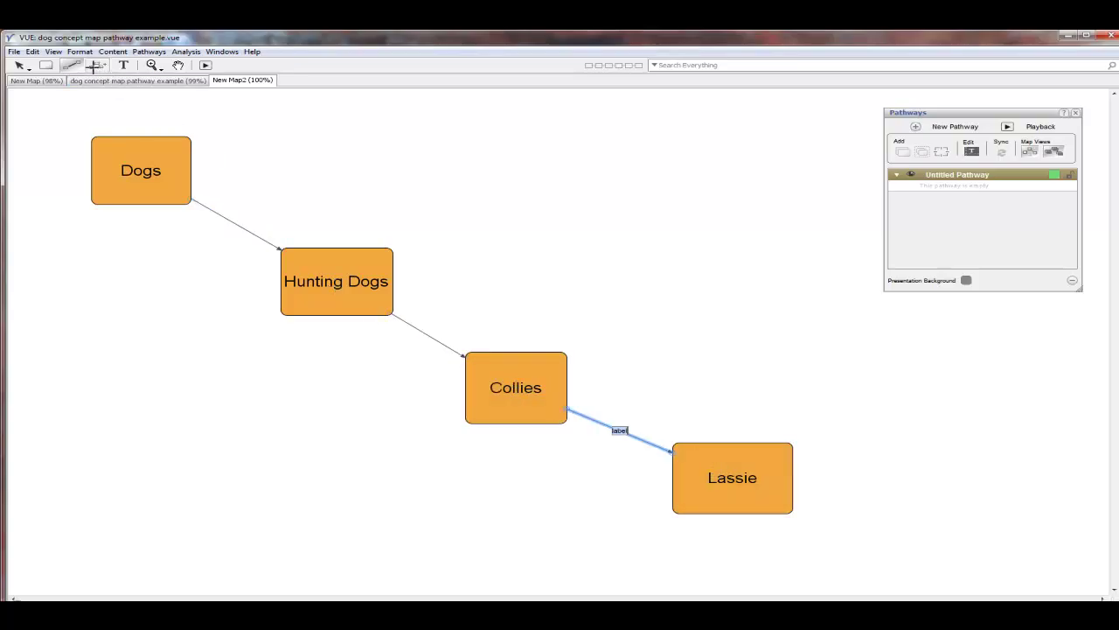
Step: Add a 'Herding Dogs' node below Dogs, linked from Dogs
click(45, 65)
drag(54, 279, 145, 353)
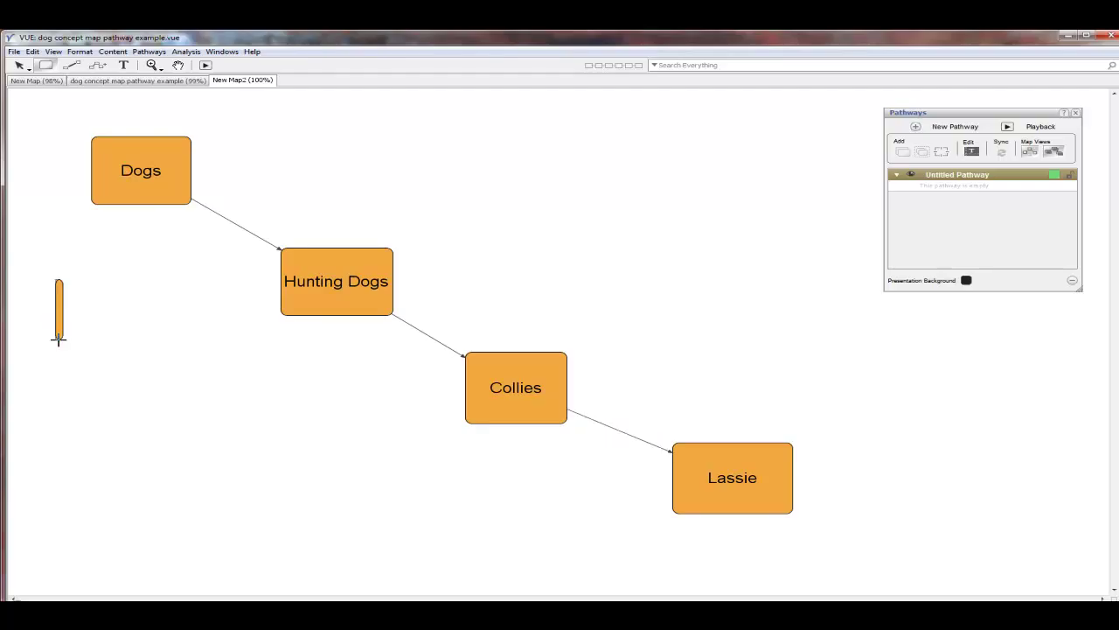
click(67, 66)
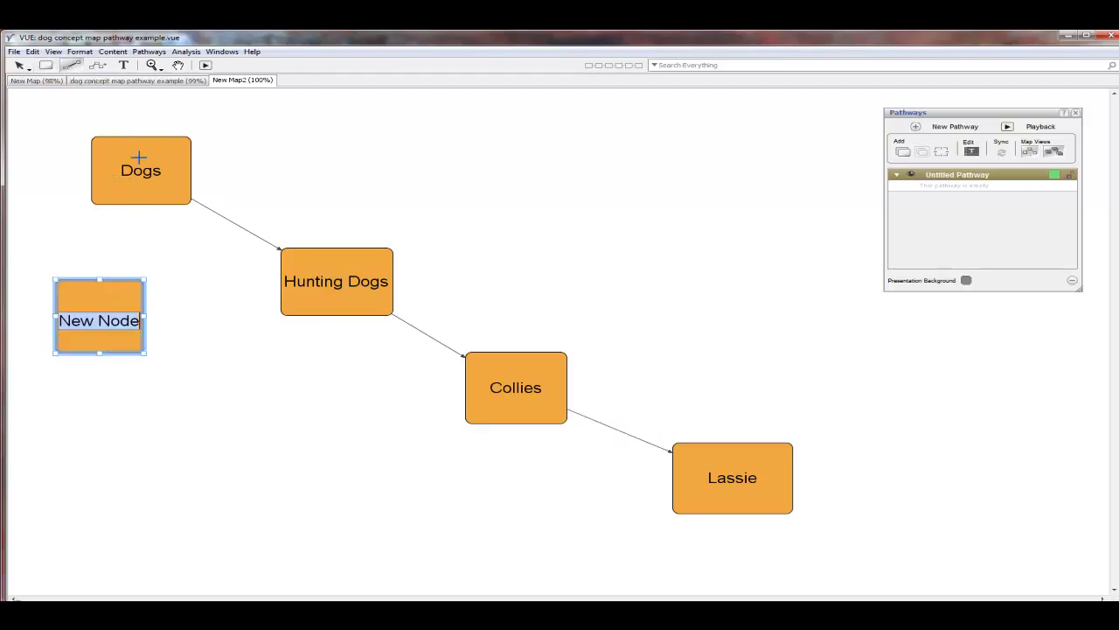
drag(132, 158, 96, 298)
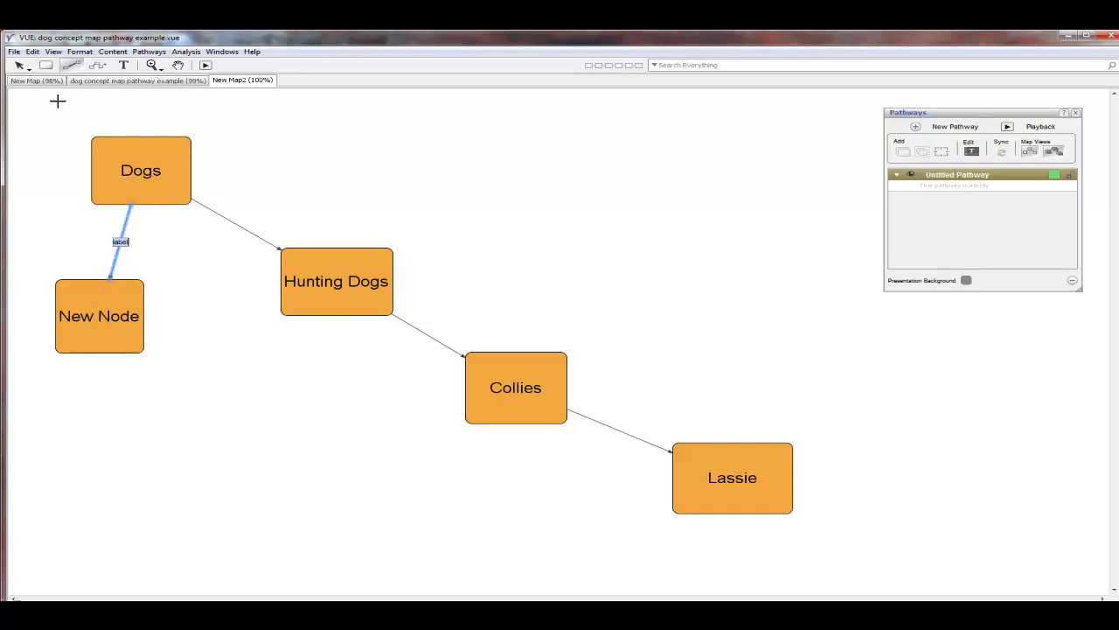
click(19, 66)
double_click(98, 321)
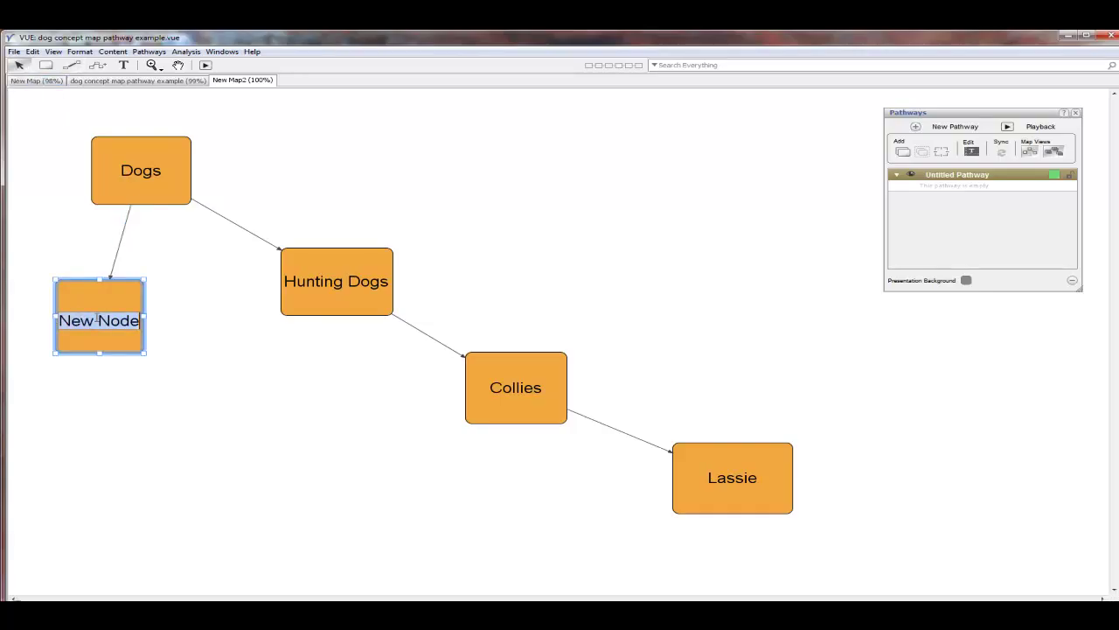
text(Herding)
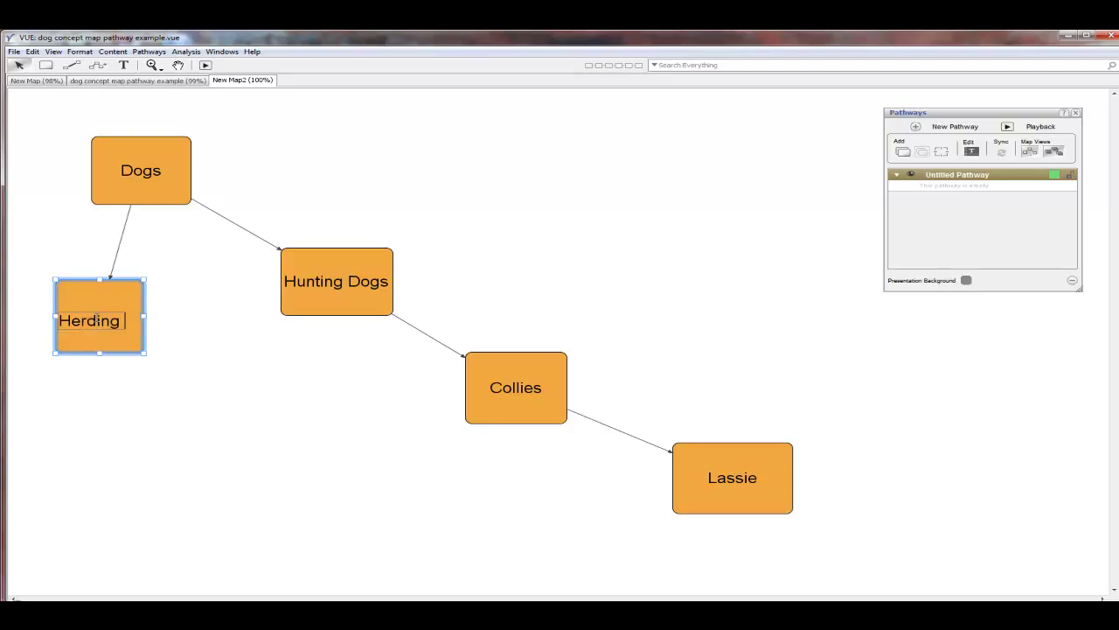
text( Dogs)
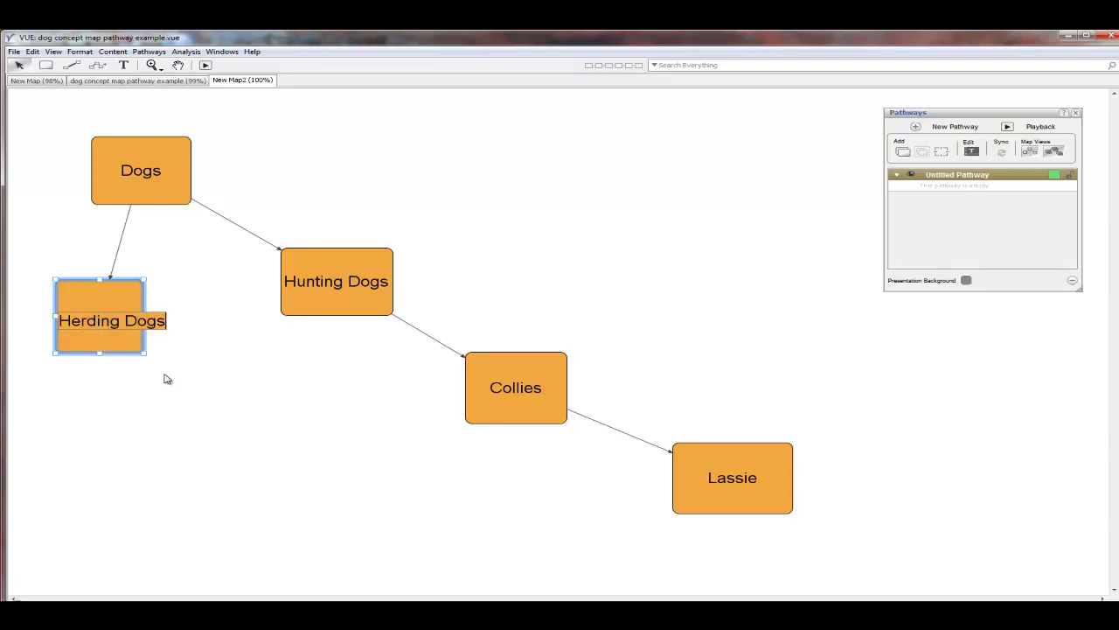
click(167, 379)
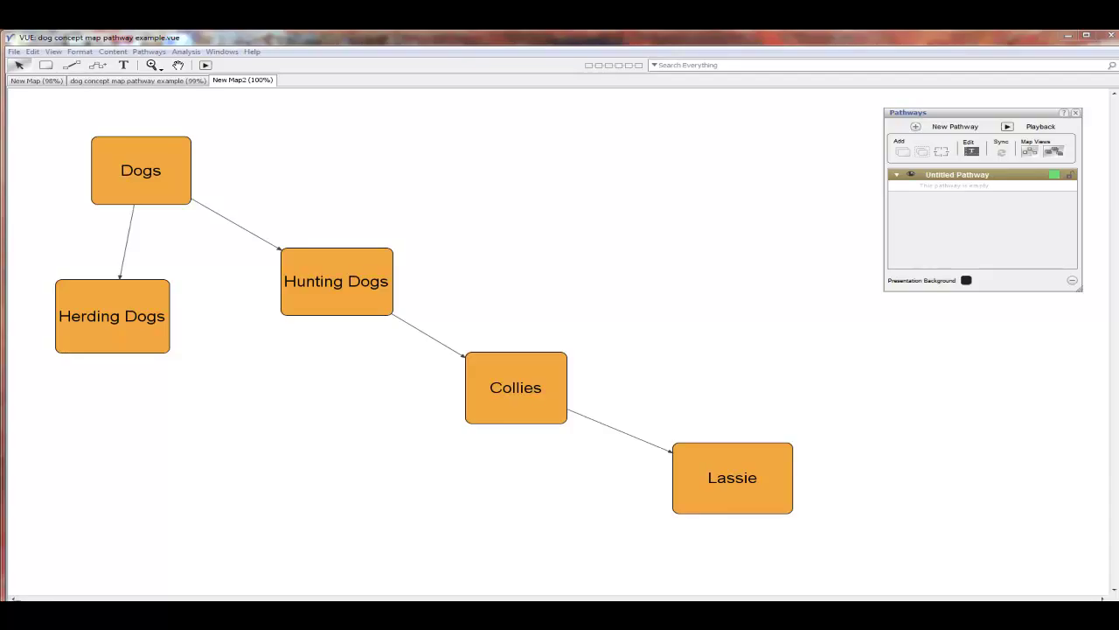
Step: Add Dogs, Hunting Dogs, Collies and Lassie to the pathway in order, then close Pathways
click(177, 191)
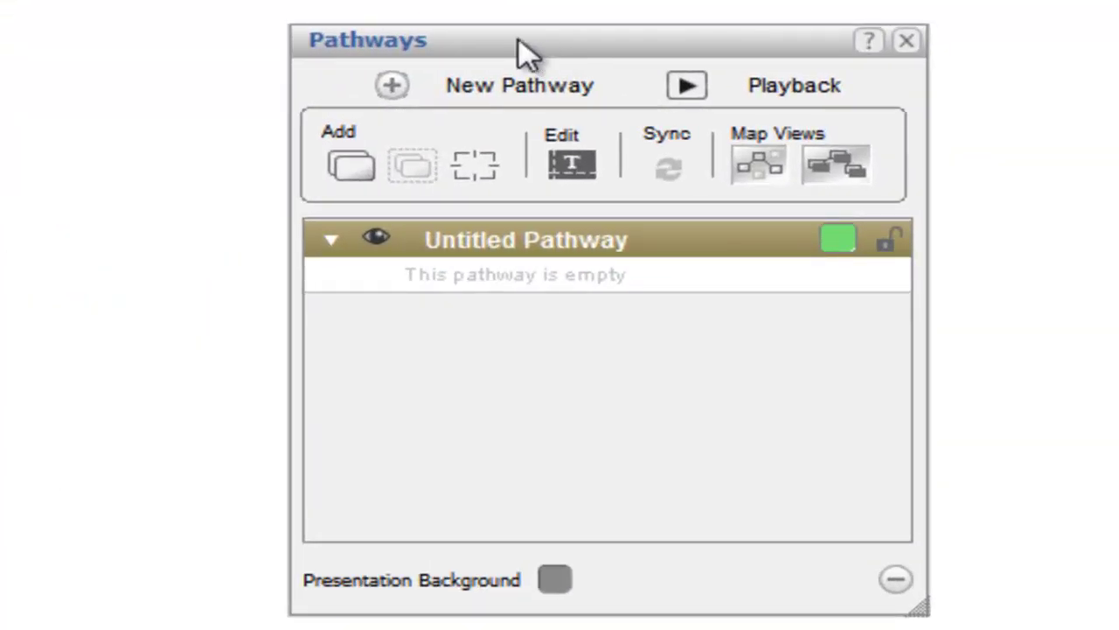
click(353, 175)
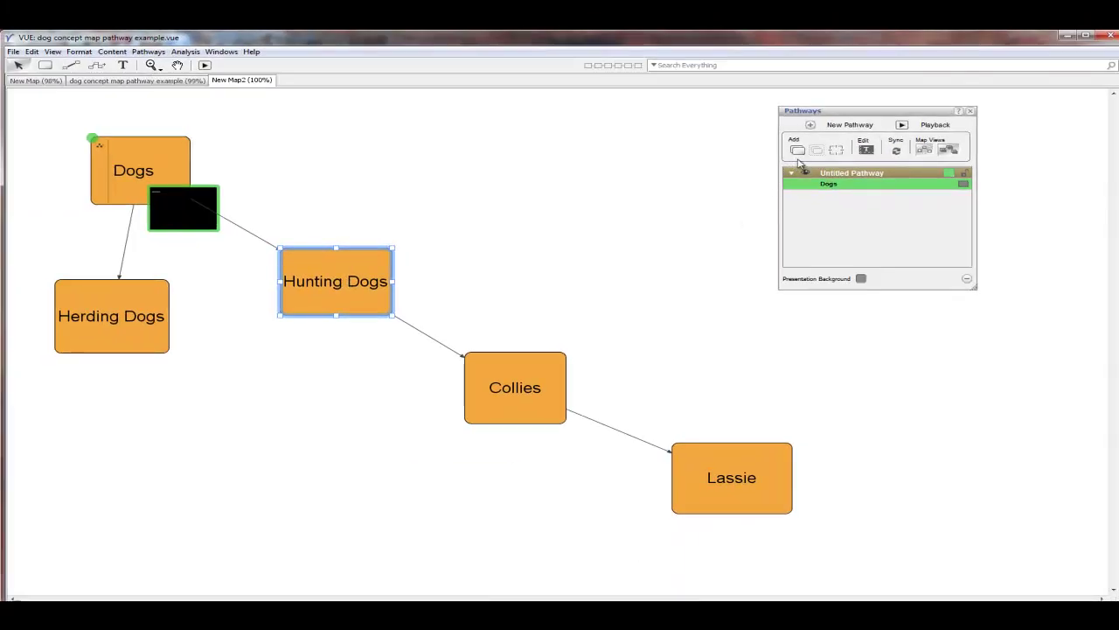
click(797, 150)
click(547, 389)
click(797, 150)
click(733, 477)
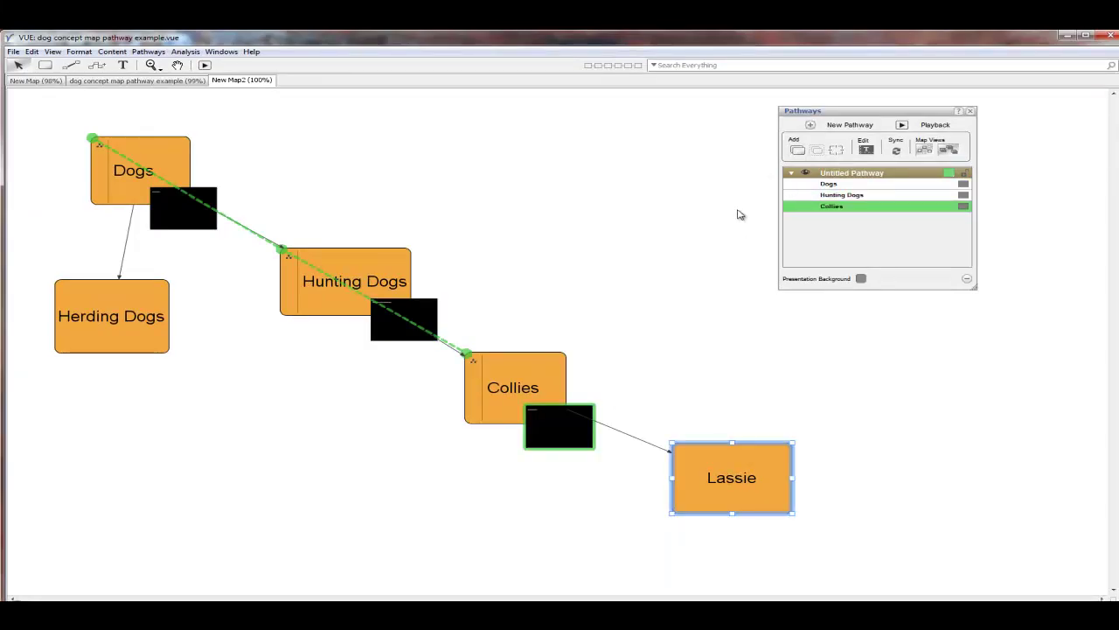
click(798, 150)
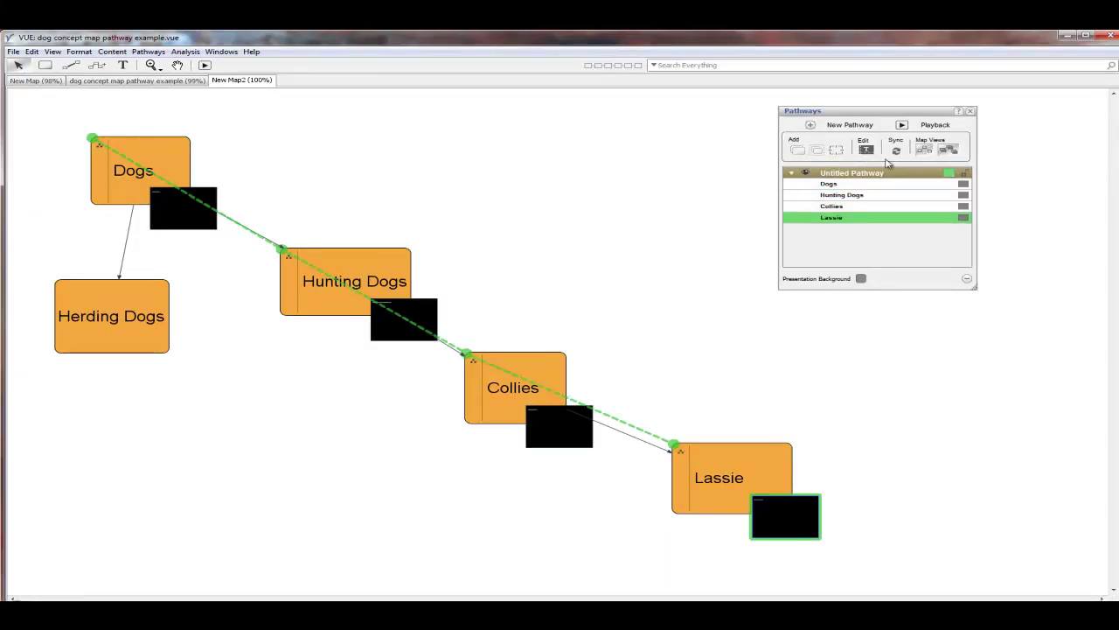
click(970, 111)
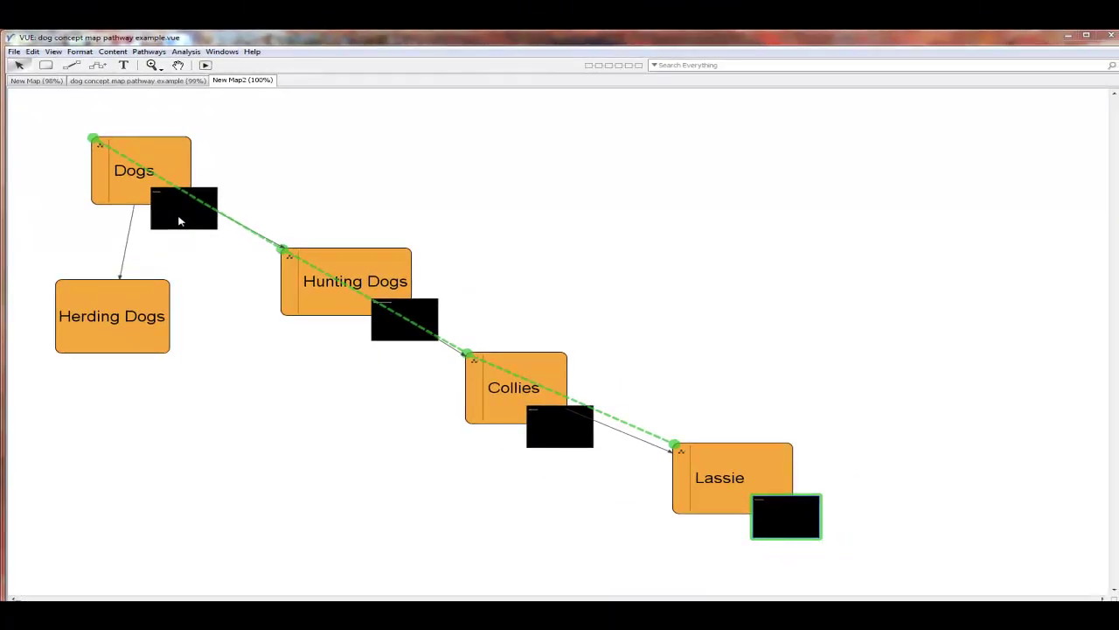
Step: Open the Dogs slide and place the dogs image collage on its right side
double_click(178, 221)
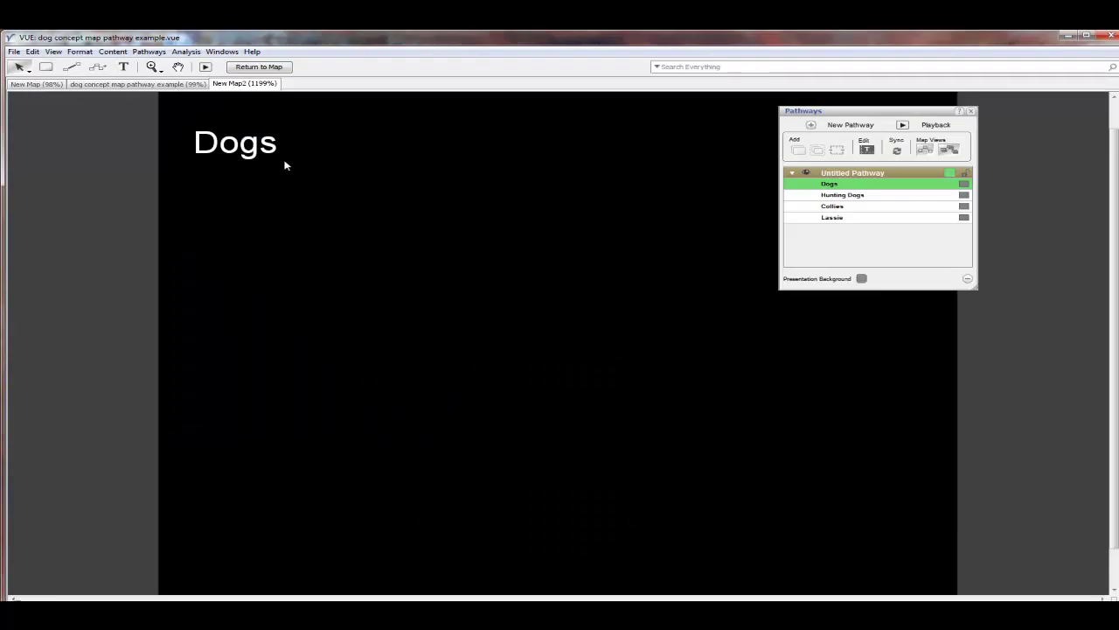
right_click(328, 220)
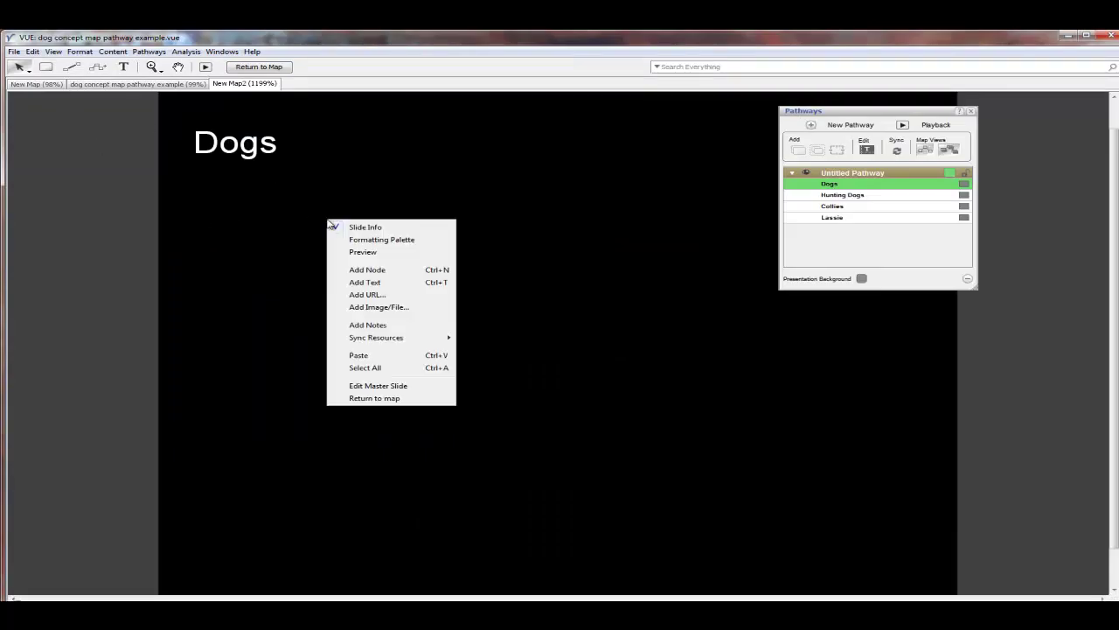
click(379, 308)
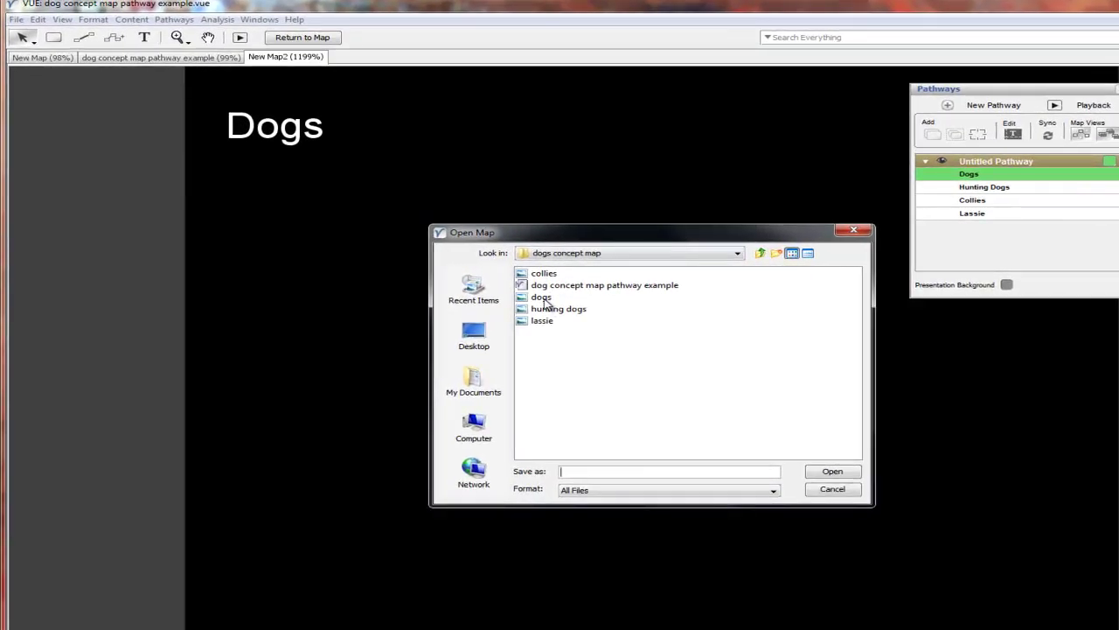
click(543, 298)
click(833, 473)
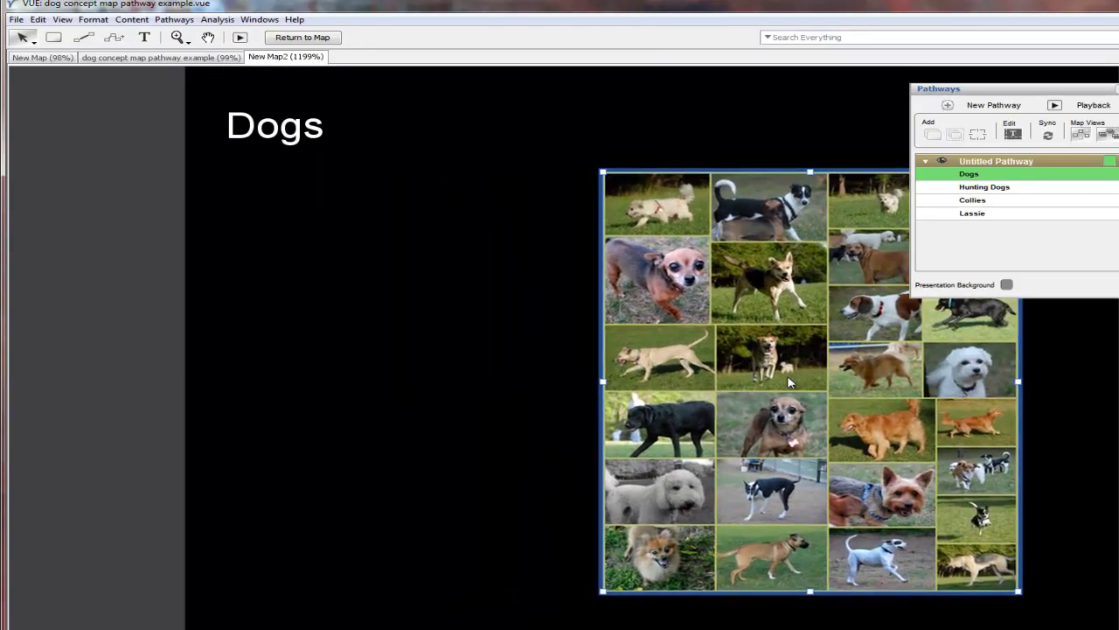
click(312, 233)
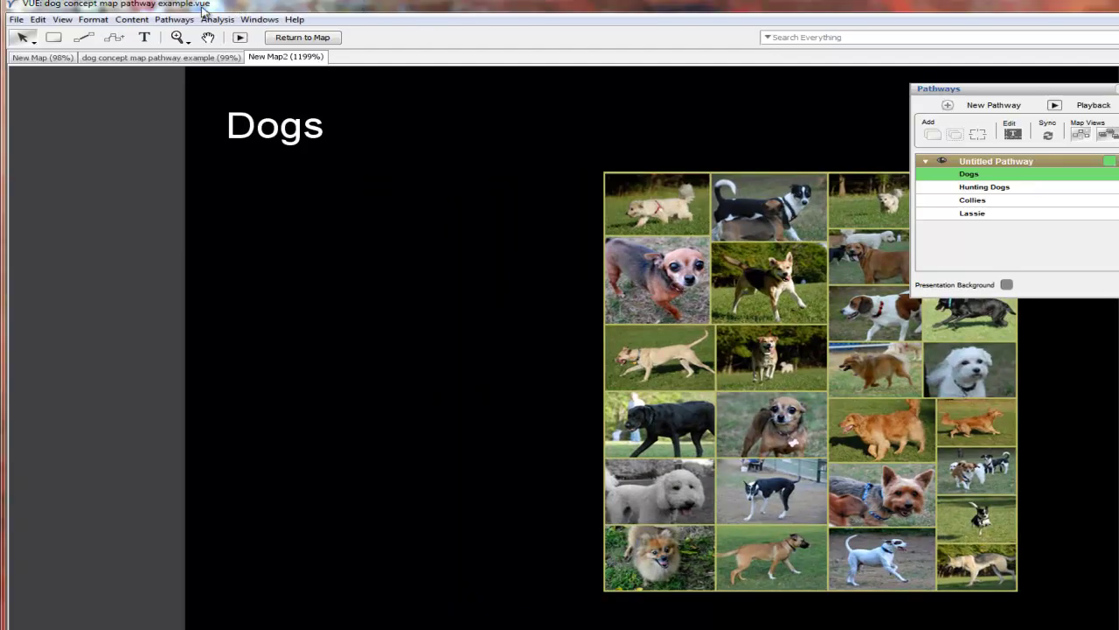
click(146, 38)
Step: Paste the dog description into a text box and move it under the Dogs title
drag(228, 180, 471, 303)
text(The dog (Canis lupus familiaris[3] and Canis lupus dingo[1][2]) is a domesticated form of the gray wolf, a member of the Canidae family of the order Carnivora. The term is used for both feral and pet varieties.)
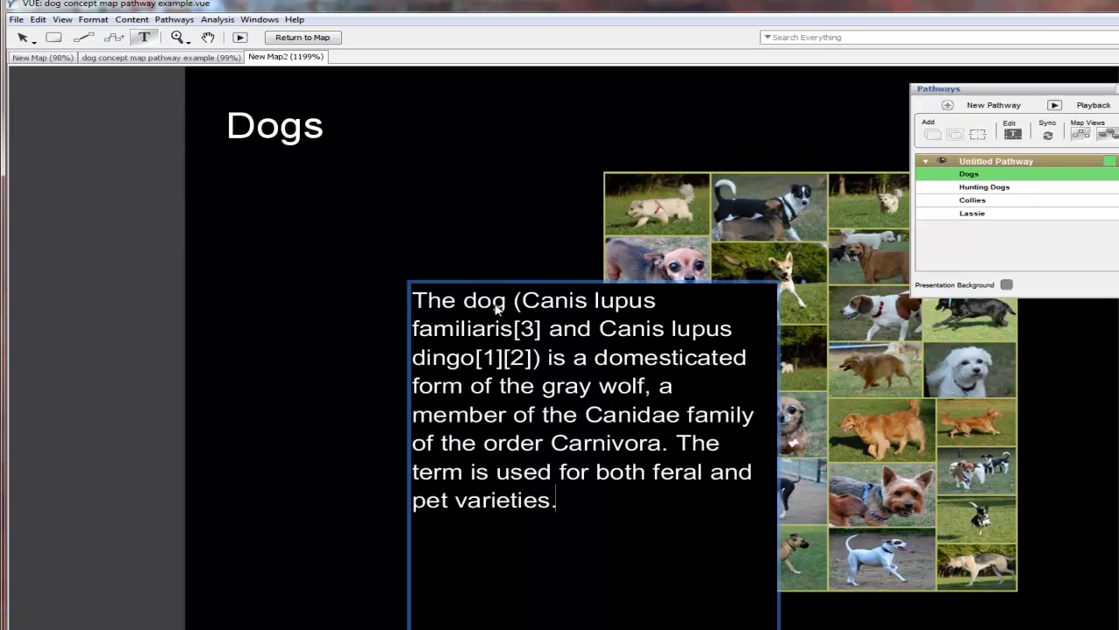
key(Escape)
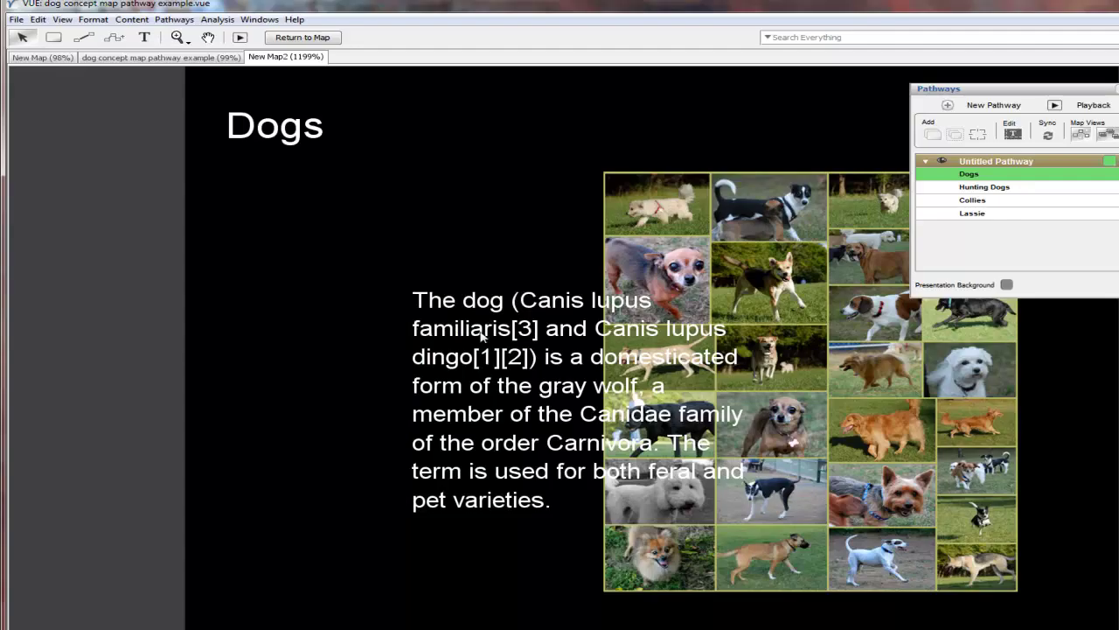
click(496, 341)
drag(542, 358, 355, 254)
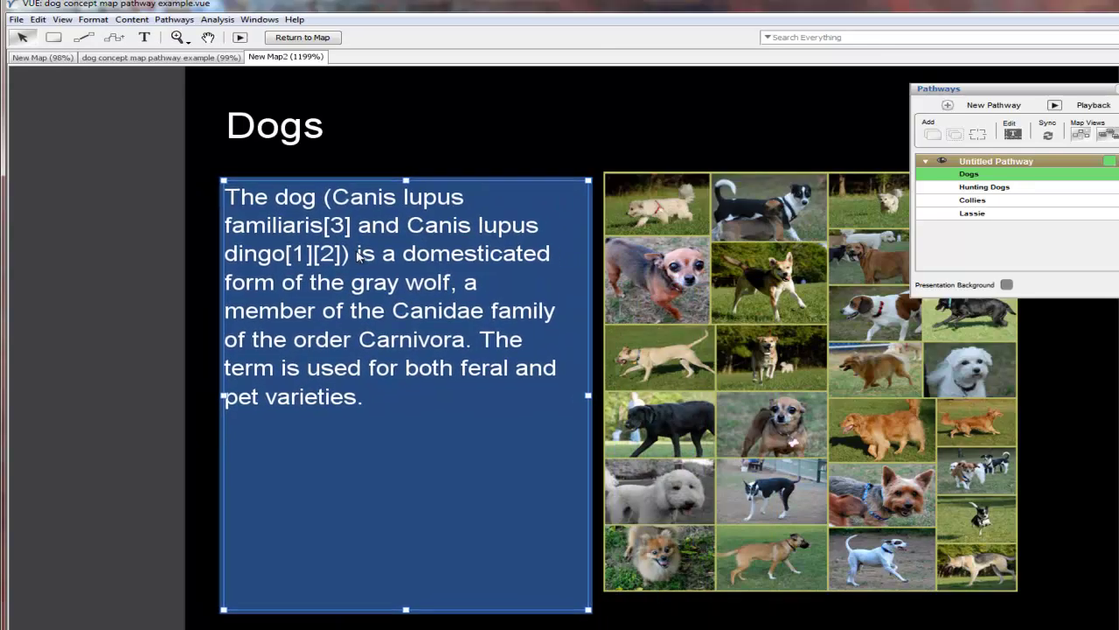
Step: Delete the [3] and [1][2] citation brackets from the dog paragraph
double_click(348, 232)
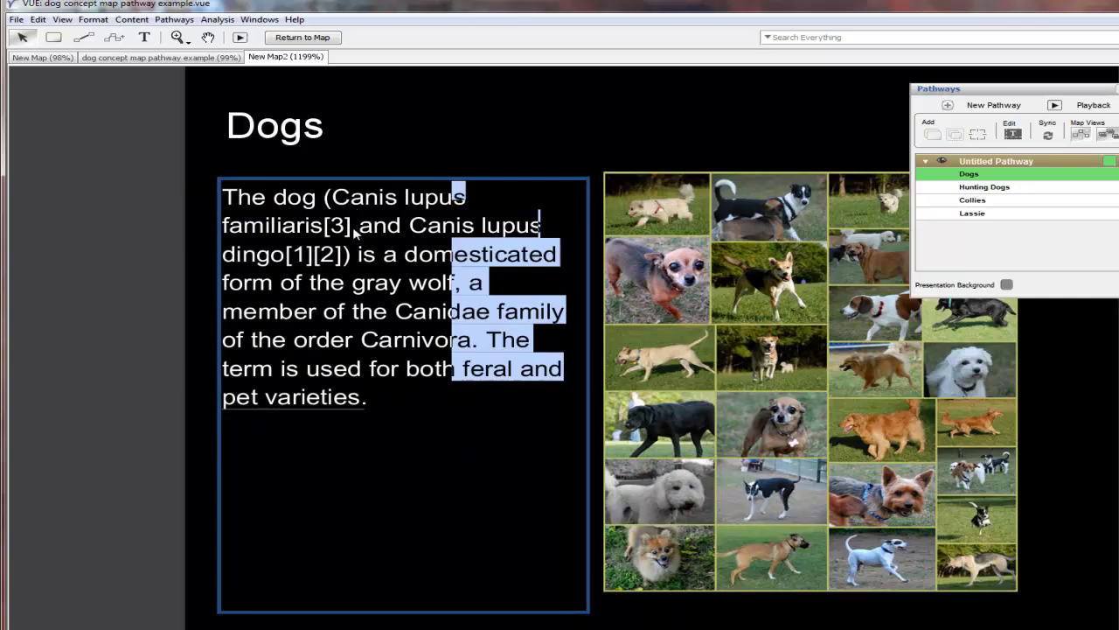
key(BackSpace)
key(BackSpace)
key(BackSpace)
key(BackSpace)
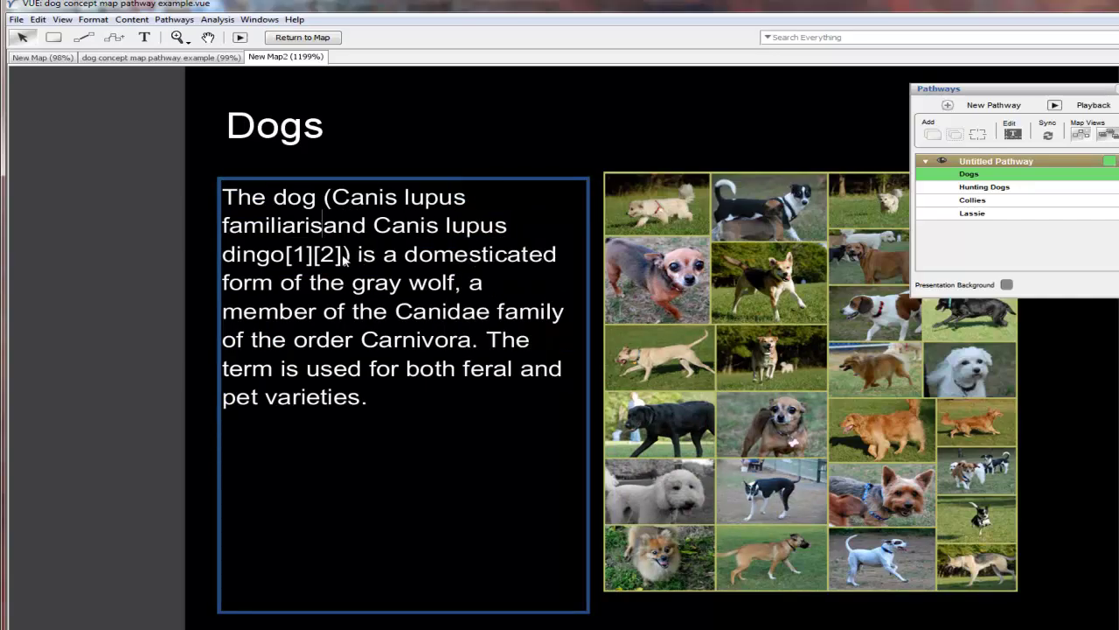
click(543, 229)
key(BackSpace)
key(BackSpace)
key(BackSpace)
key(BackSpace)
key(BackSpace)
key(BackSpace)
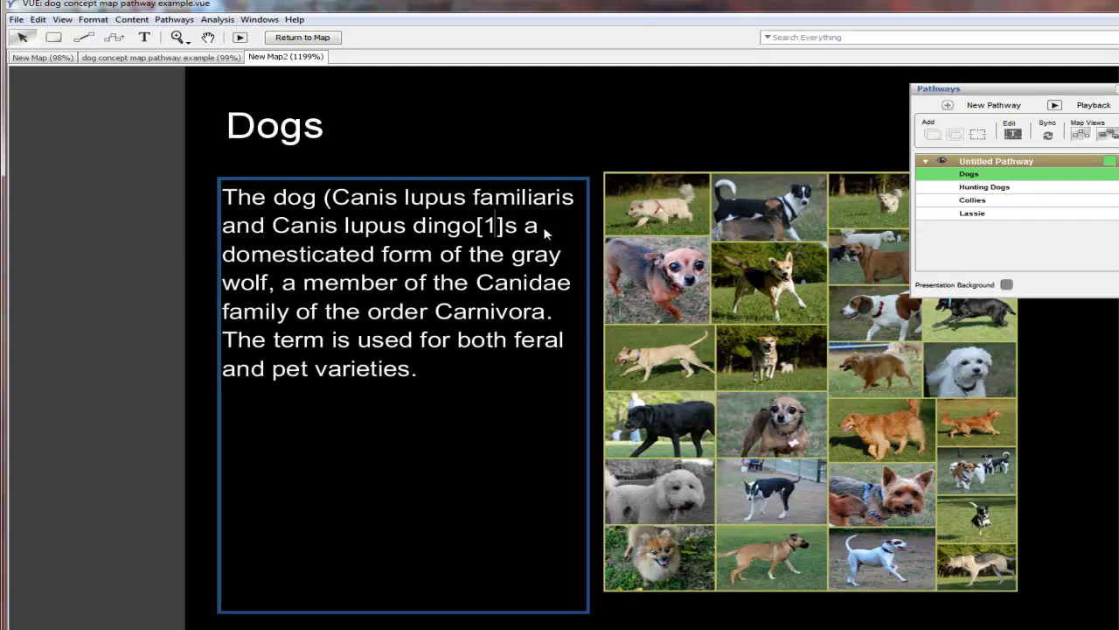
key(BackSpace)
key(BackSpace)
key(BackSpace)
key(Escape)
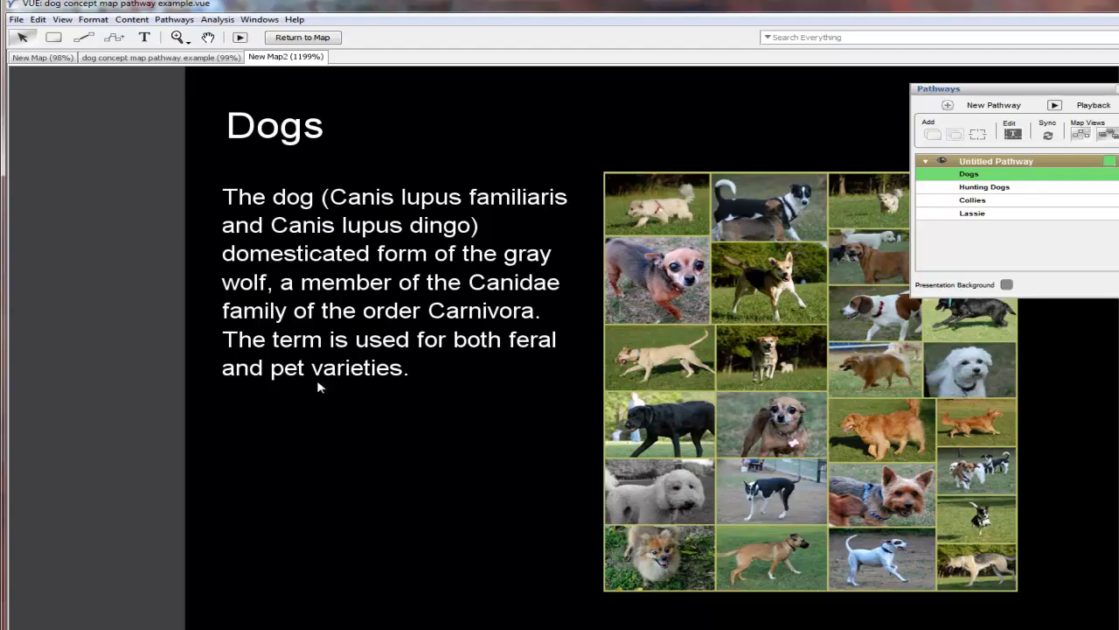
right_click(265, 459)
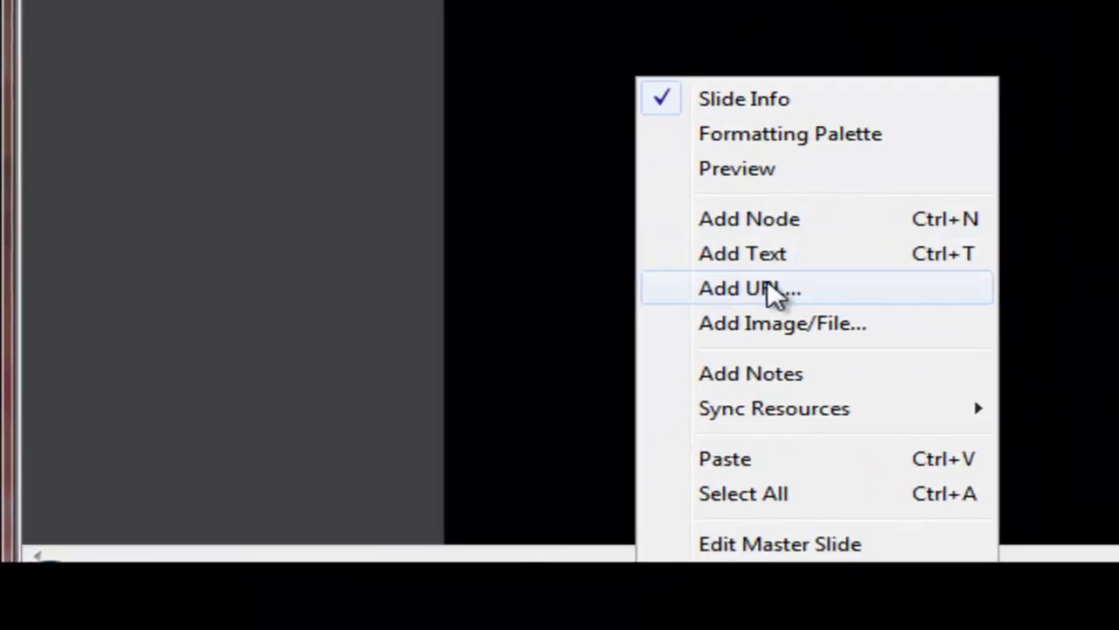
click(713, 302)
drag(557, 295, 280, 451)
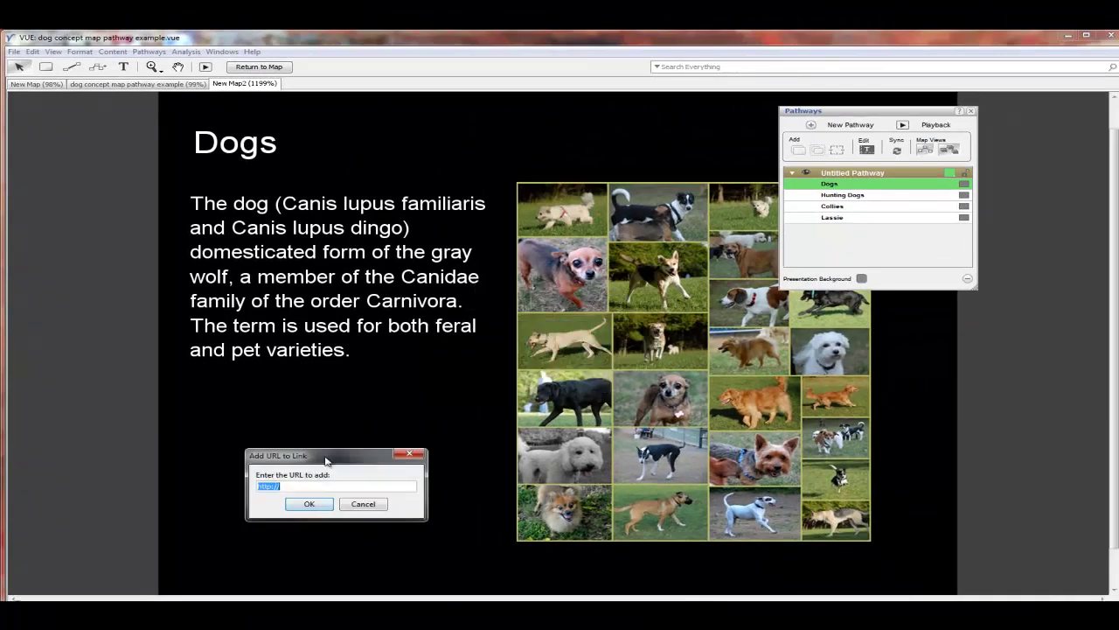
click(270, 475)
triple_click(271, 475)
text(http://en.wikipedia.org/wiki/Dogs)
click(262, 493)
drag(219, 110, 232, 484)
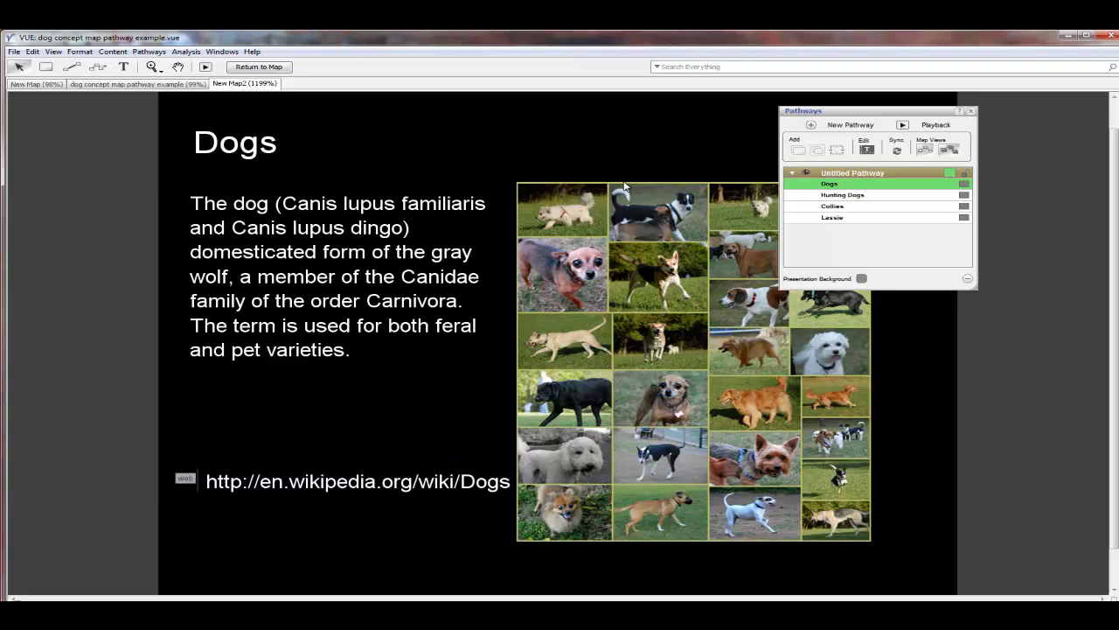
drag(638, 214, 663, 177)
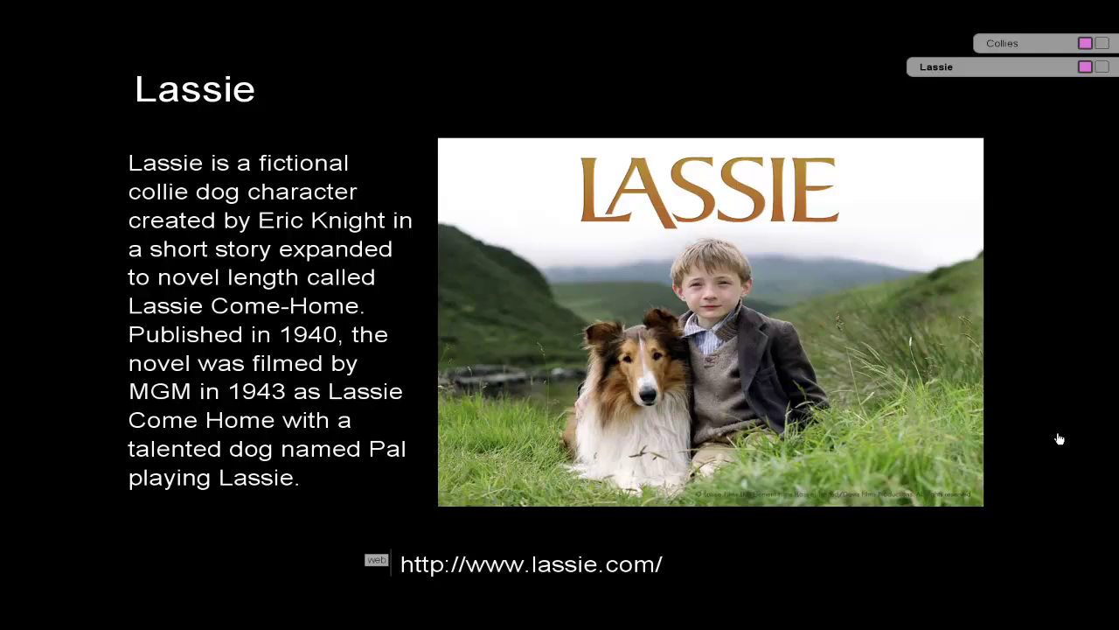
key(Escape)
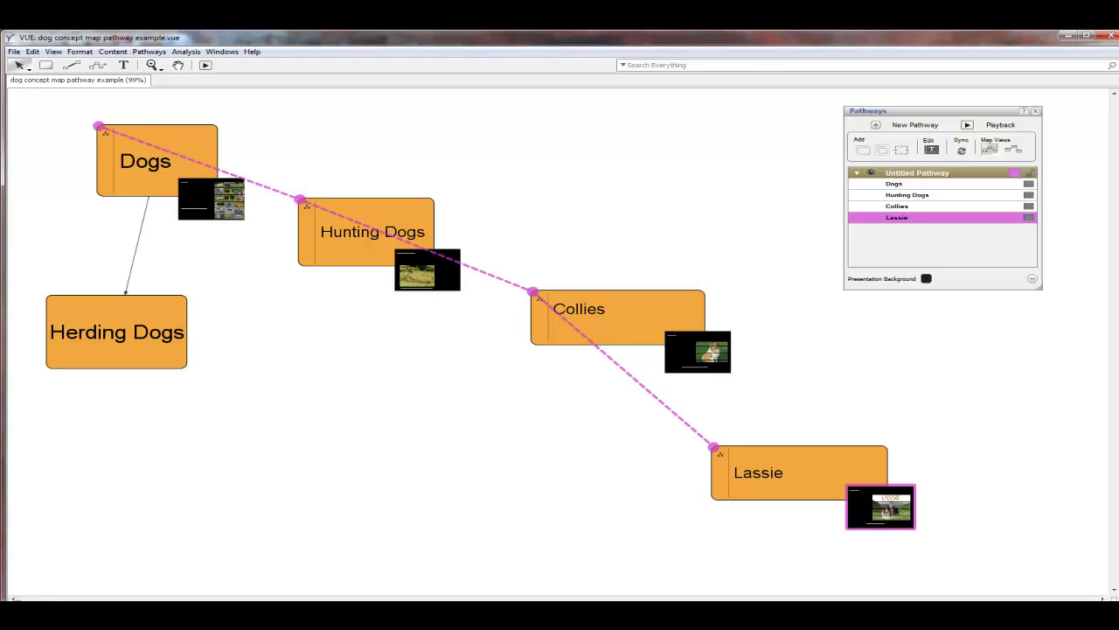
Step: Hide the slide thumbnails and show only the pathway's nodes, stepping from Hunting Dogs to Dogs
key(Up)
key(Up)
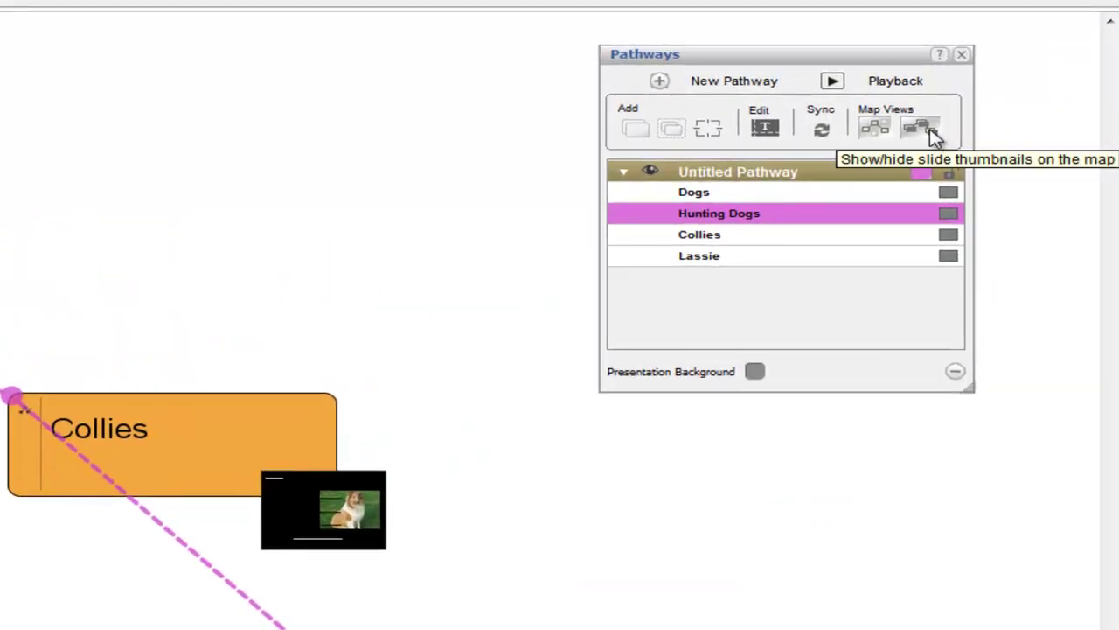
click(934, 135)
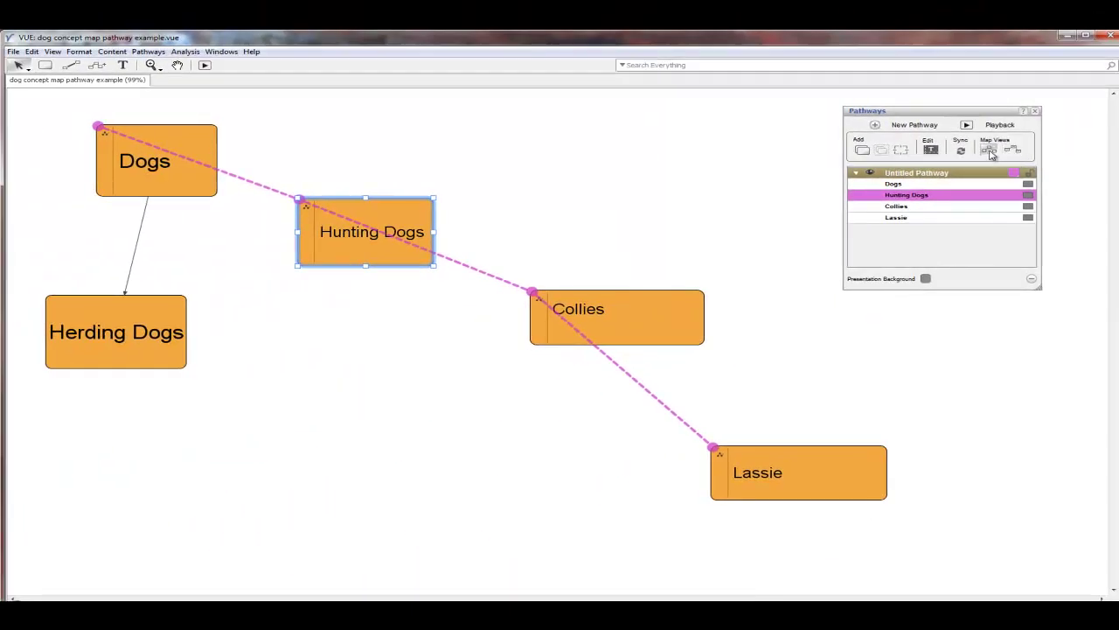
click(991, 152)
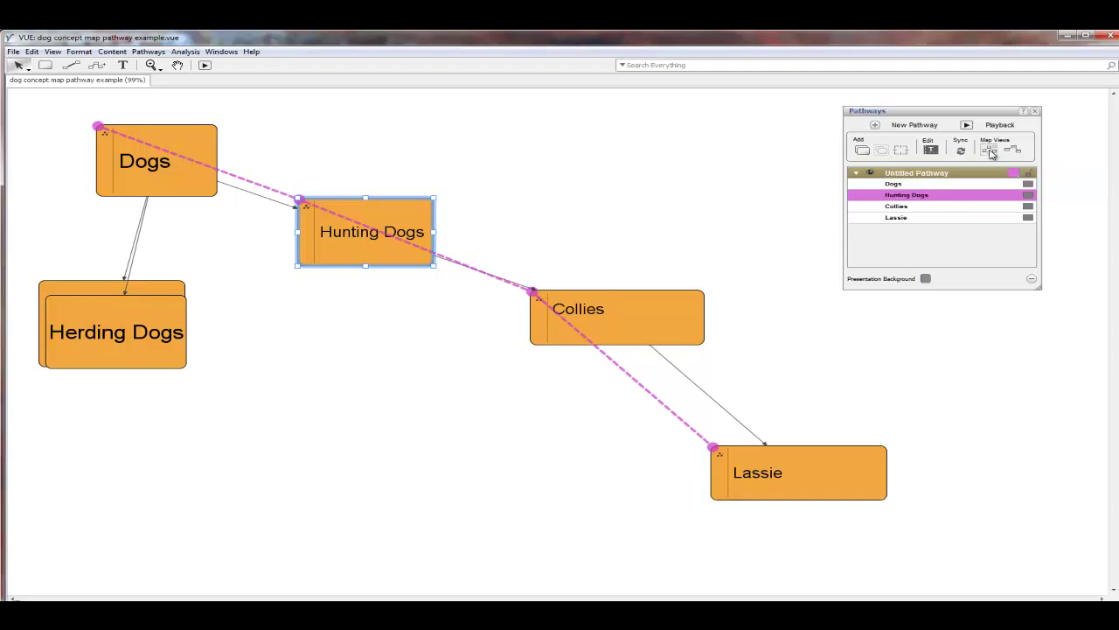
click(991, 152)
key(Up)
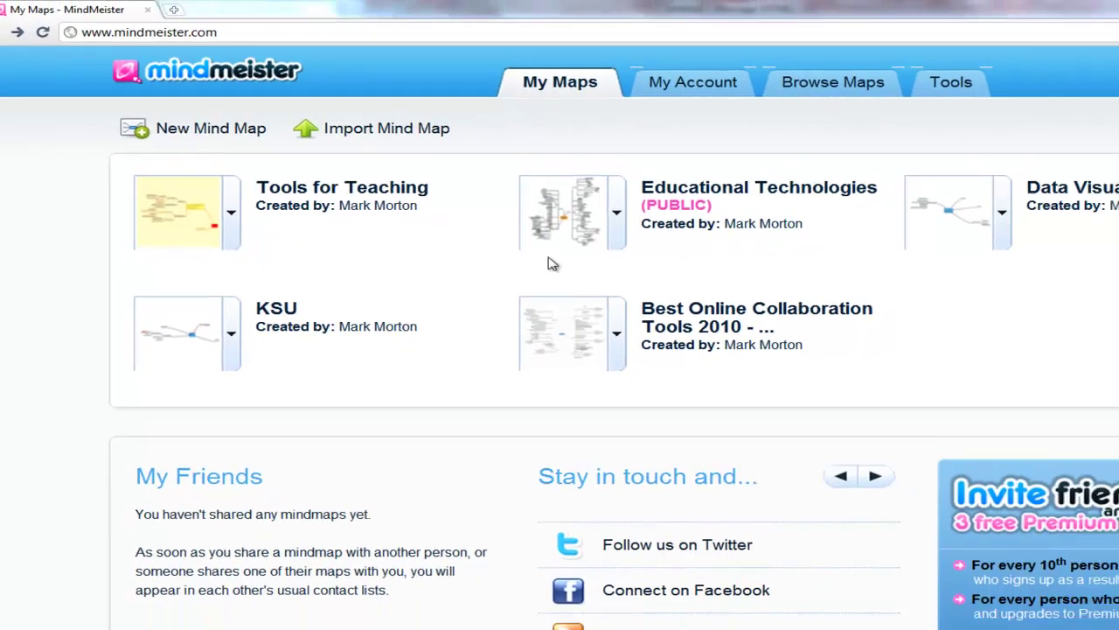
Step: Open Educational Technologies, collapse Question Facilitation, Back Channel and Web Conferencing, then expand Social Bookmarking
click(597, 249)
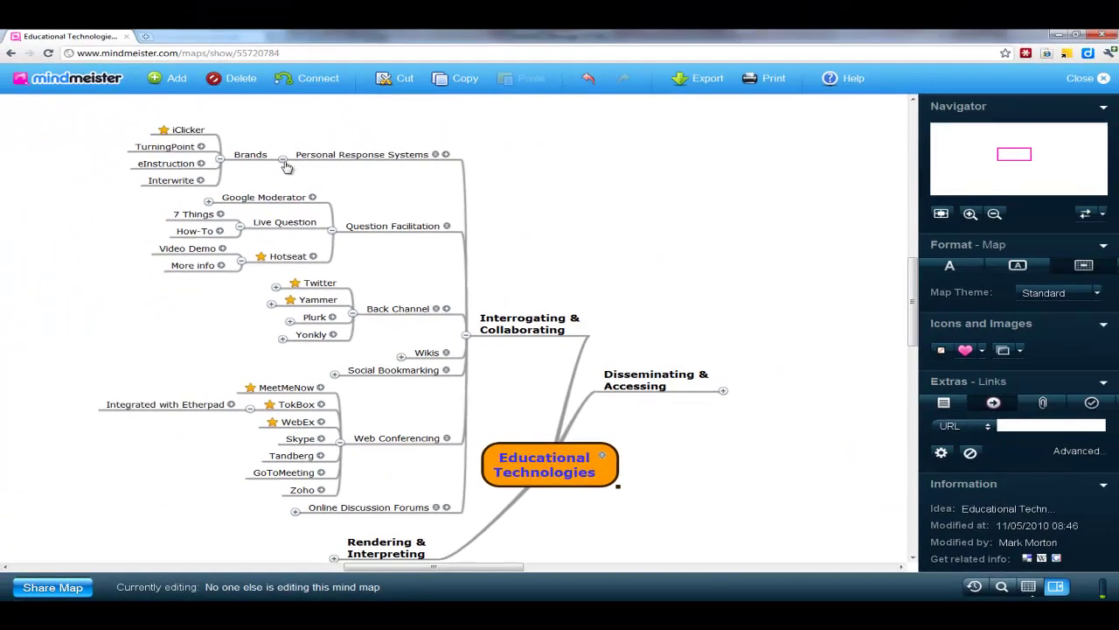
click(287, 166)
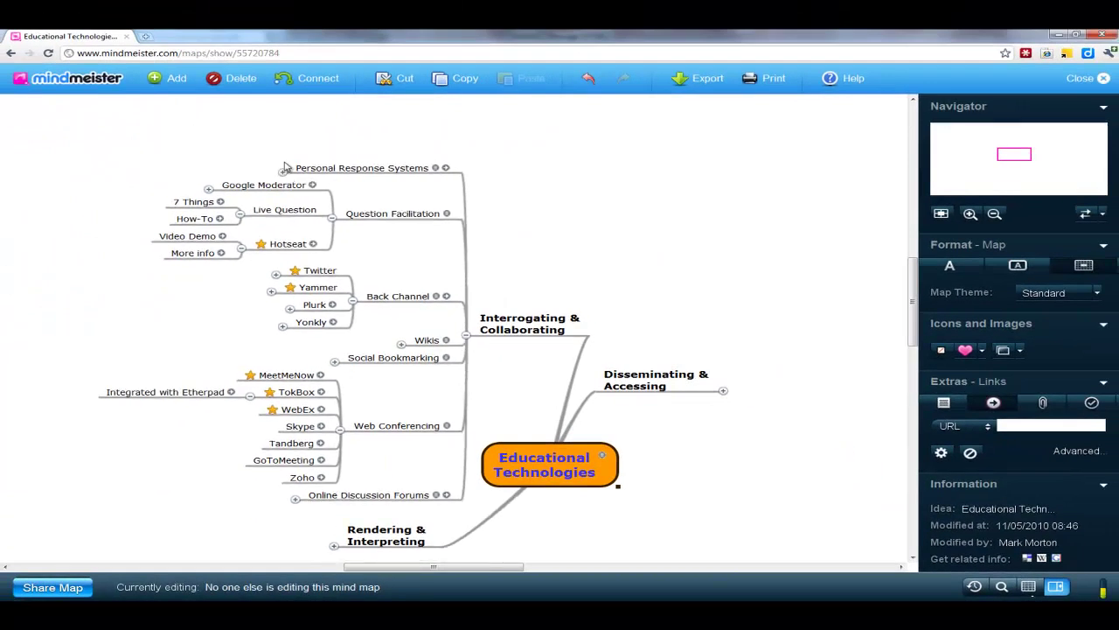
click(329, 218)
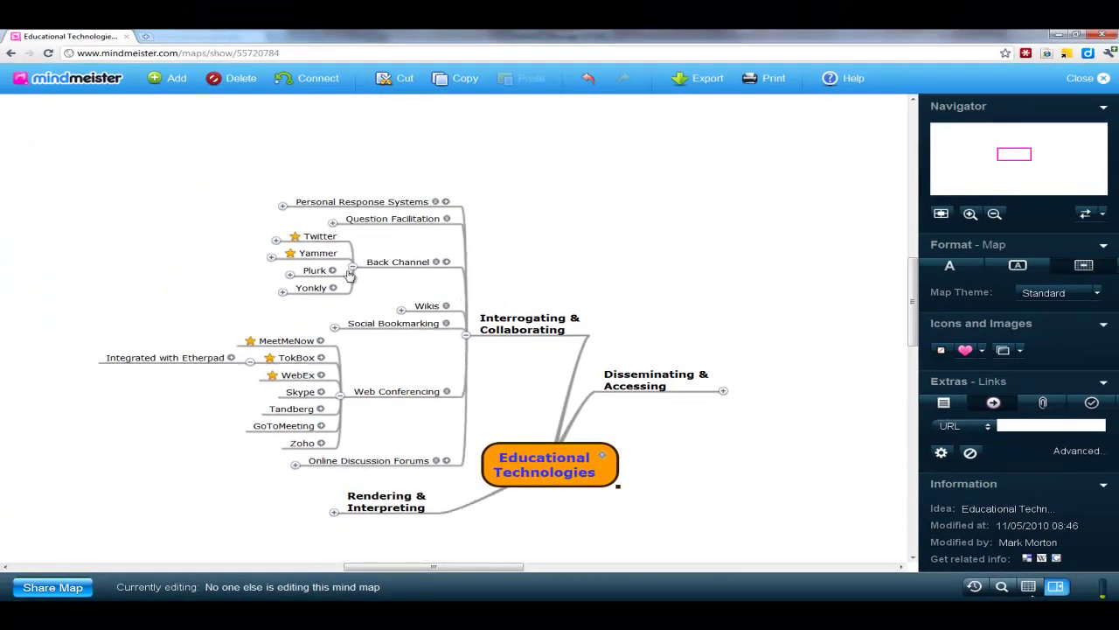
click(352, 269)
click(341, 367)
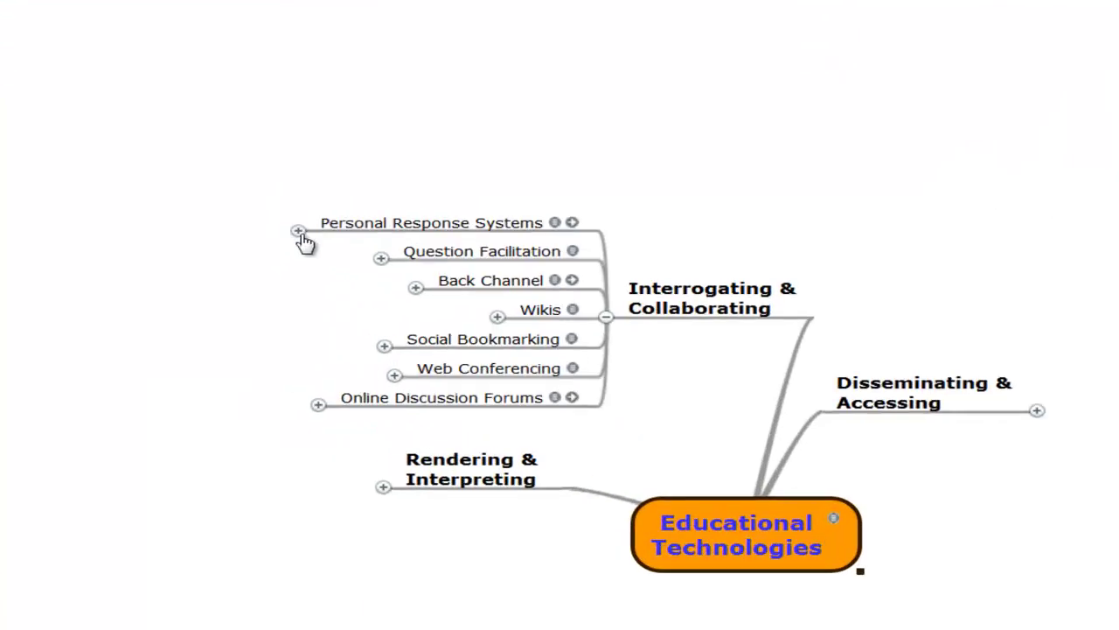
click(283, 282)
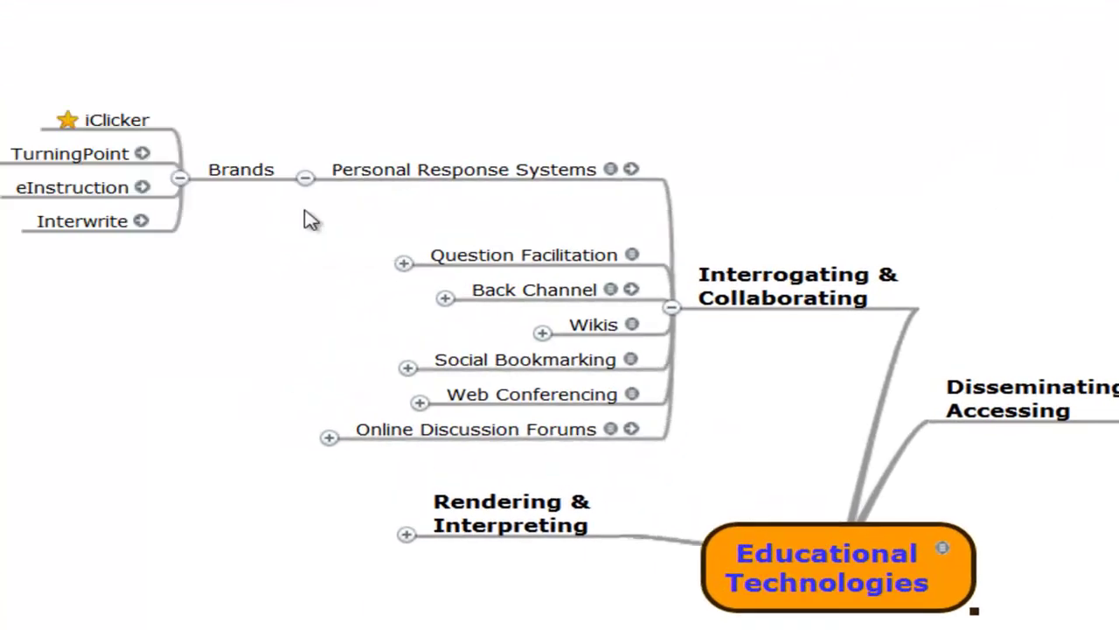
click(408, 367)
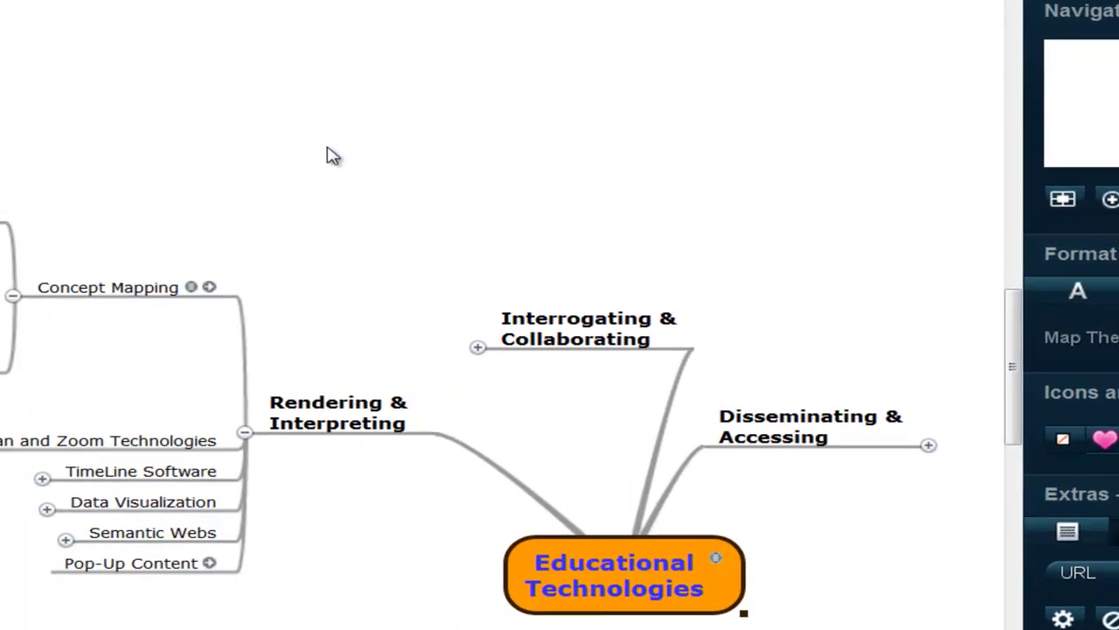
Step: Add a child idea labelled 'Example' beneath Dynamic, below Personal Brain
double_click(333, 156)
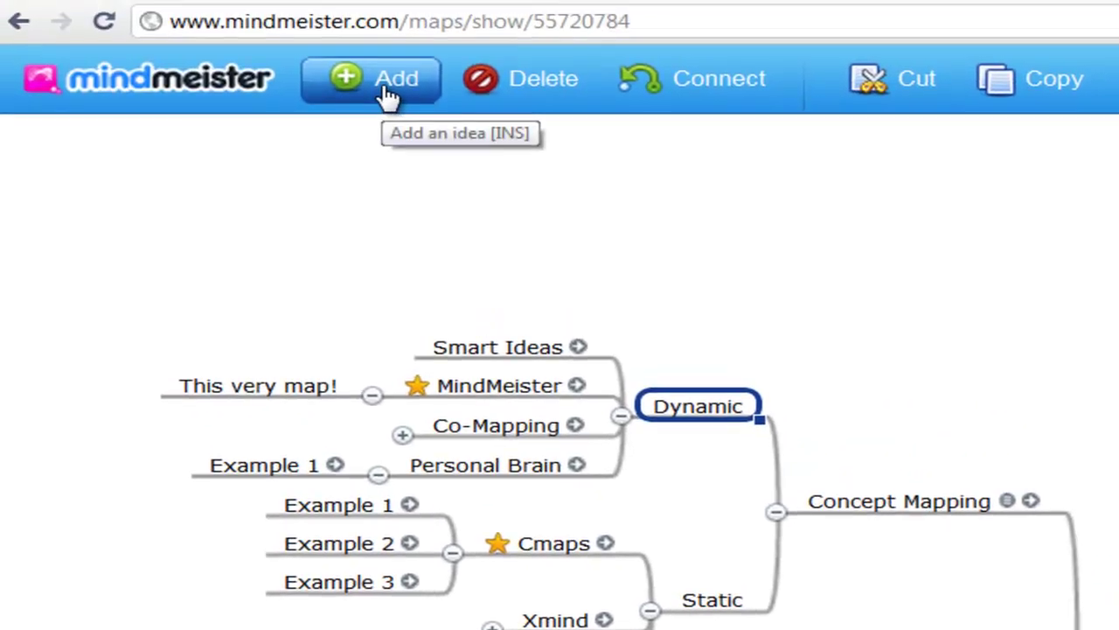
click(388, 94)
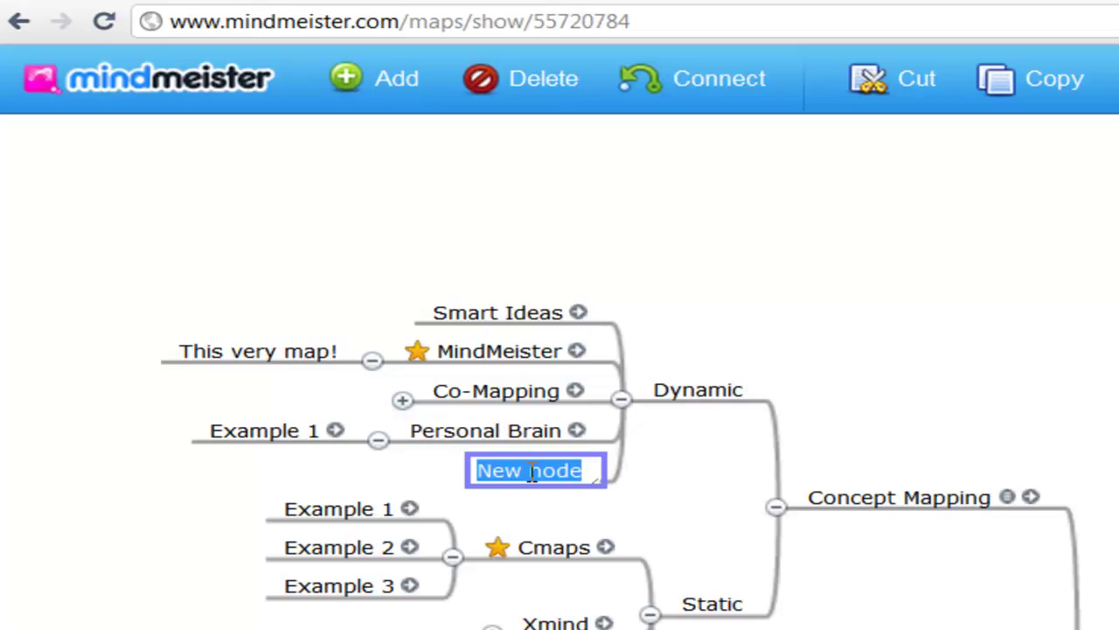
text(Example)
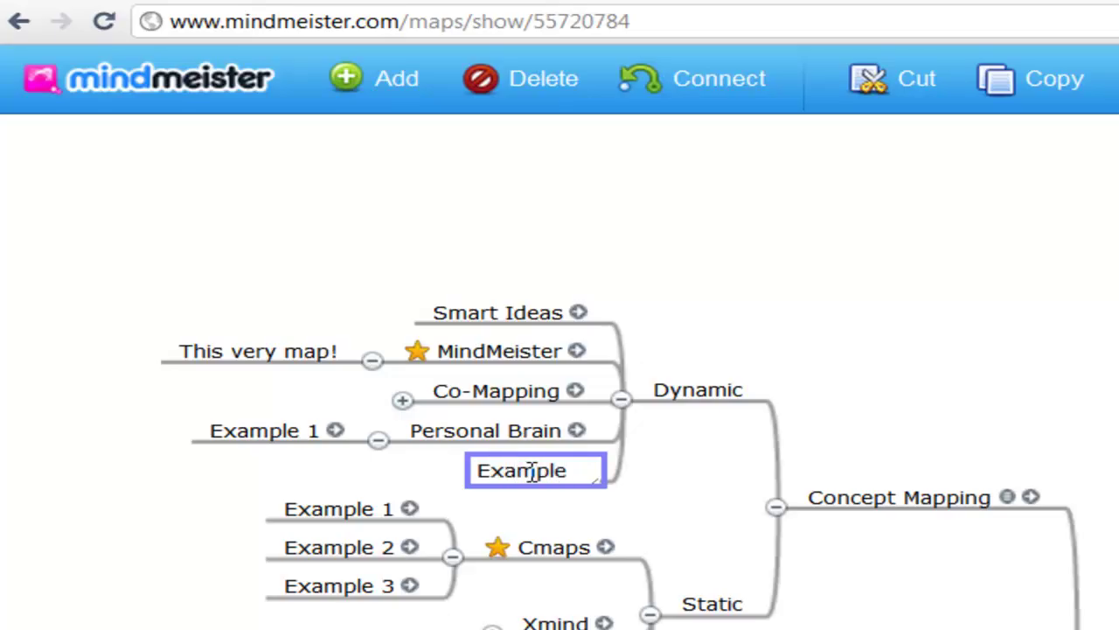
key(Return)
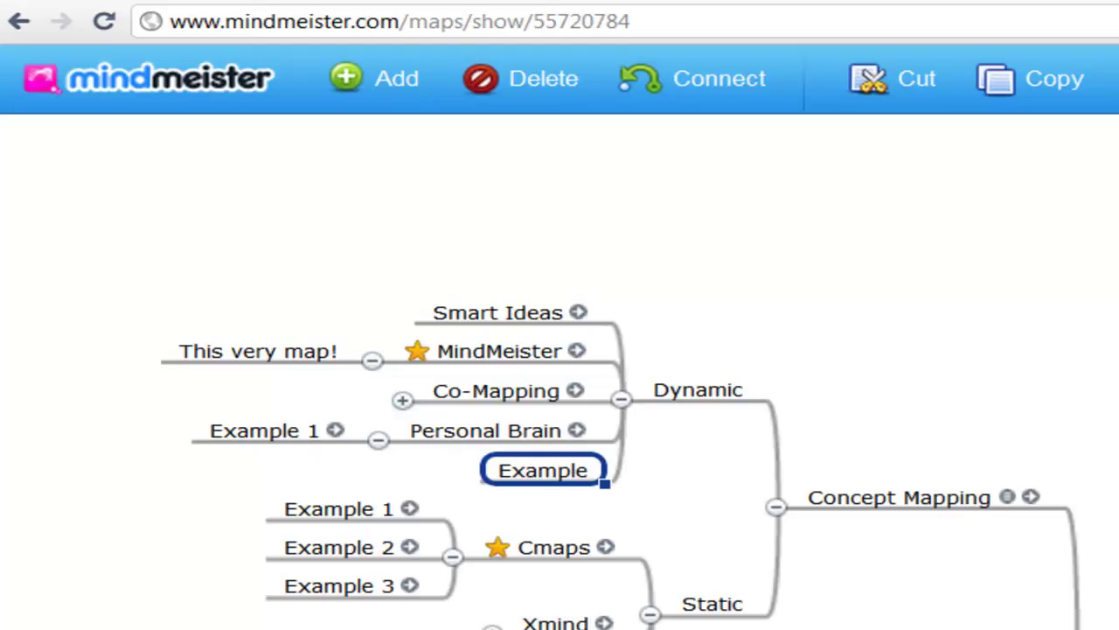